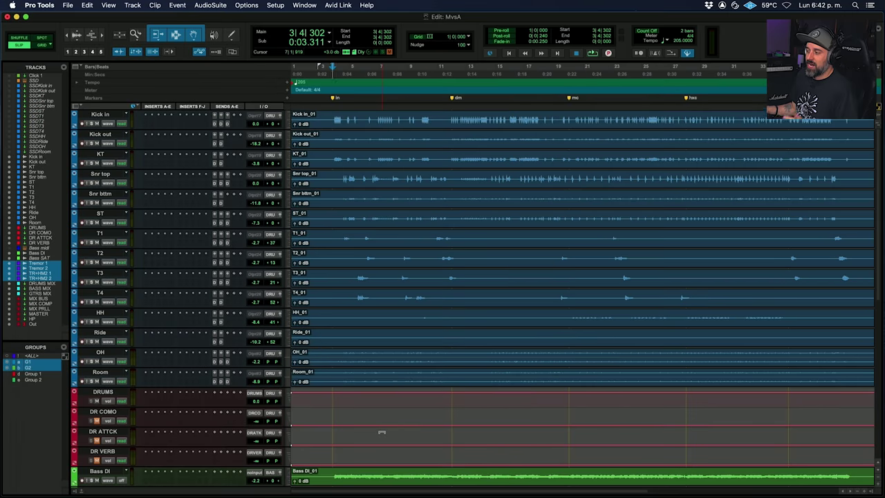
Step: Switch to the mixer, look over the channel strips from the kick to the output, and play the session
key("super+equal")
scroll(330, 316, "left", 10)
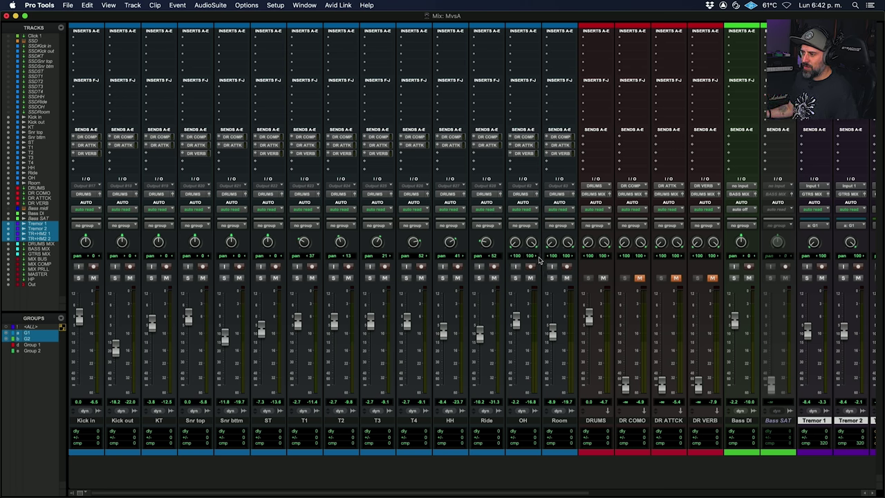
scroll(398, 136, "right", 2)
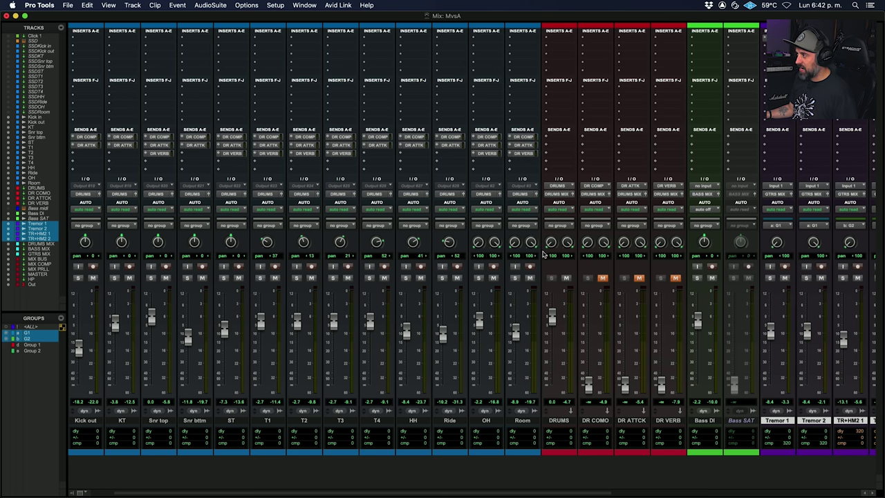
scroll(408, 291, "right", 10)
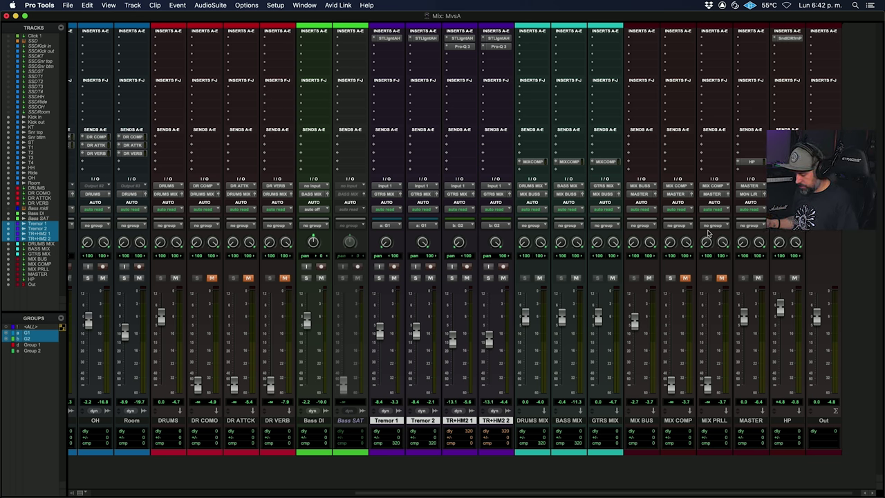
key("space")
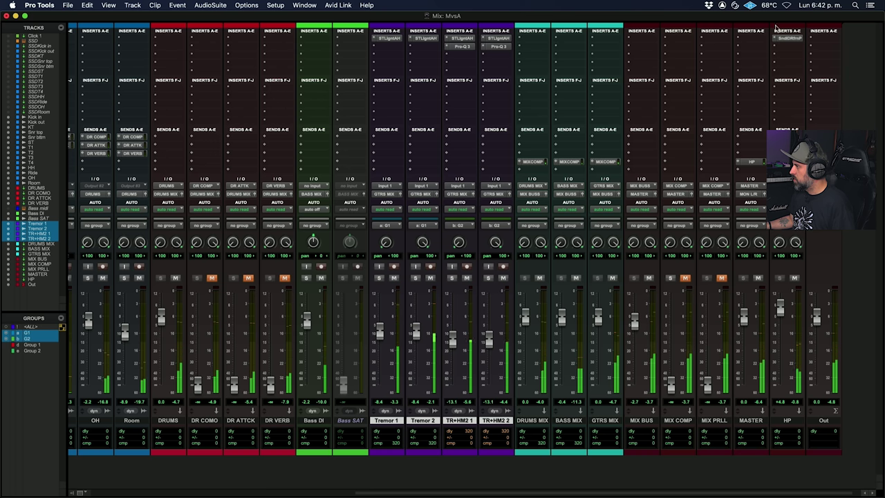
Step: Insert the UAD Pultec EQP-1A Legacy (stereo) equalizer in the first insert slot of the MASTER track
left_click(760, 40)
type("pul")
key("Down")
key("Down")
key("Down")
key("Down")
key("Down")
key("Down")
key("Down")
key("Down")
key("Down")
key("Down")
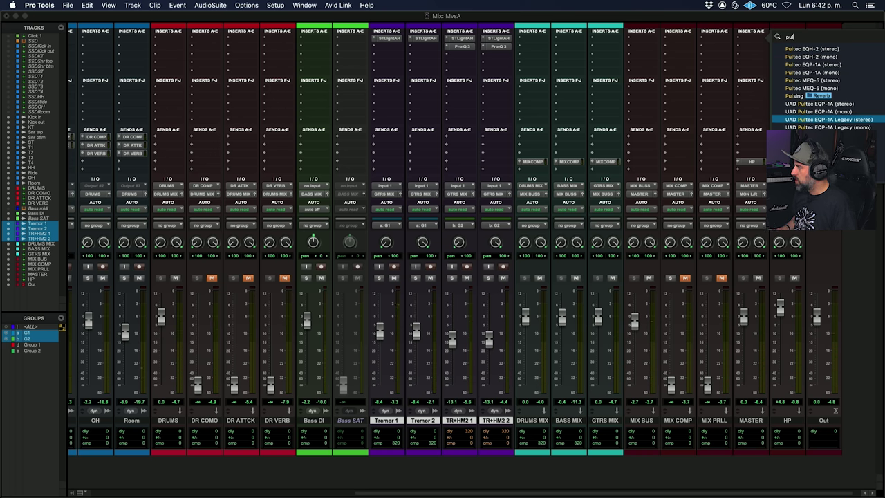
key("Return")
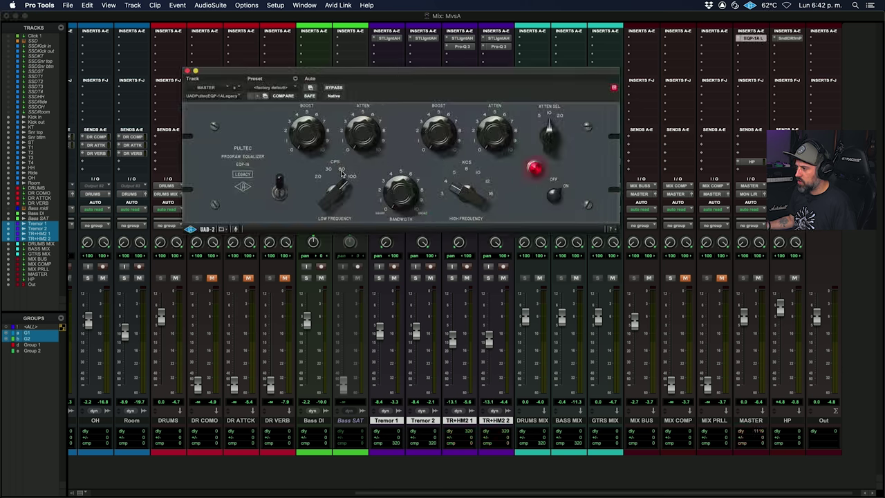
Step: Set the Pultec's low frequency to 60 CPS and move its high-frequency selector to a higher band
left_click_drag(290, 127, 298, 136)
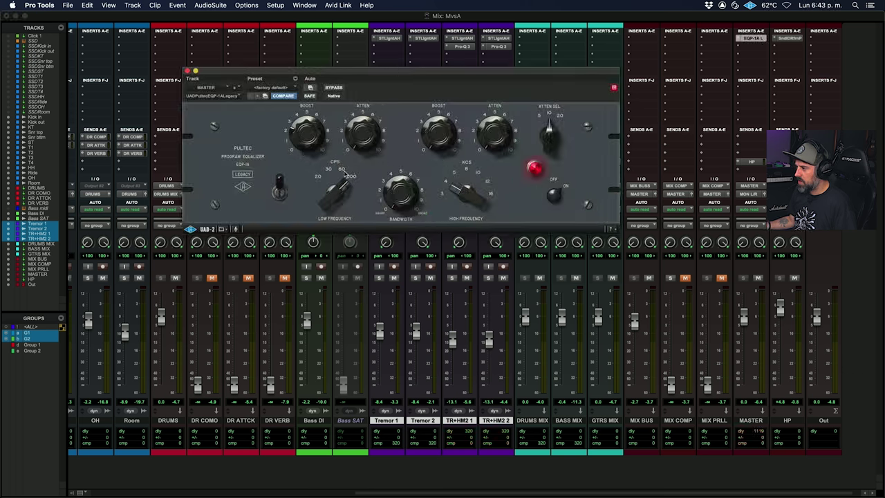
left_click_drag(330, 216, 338, 229)
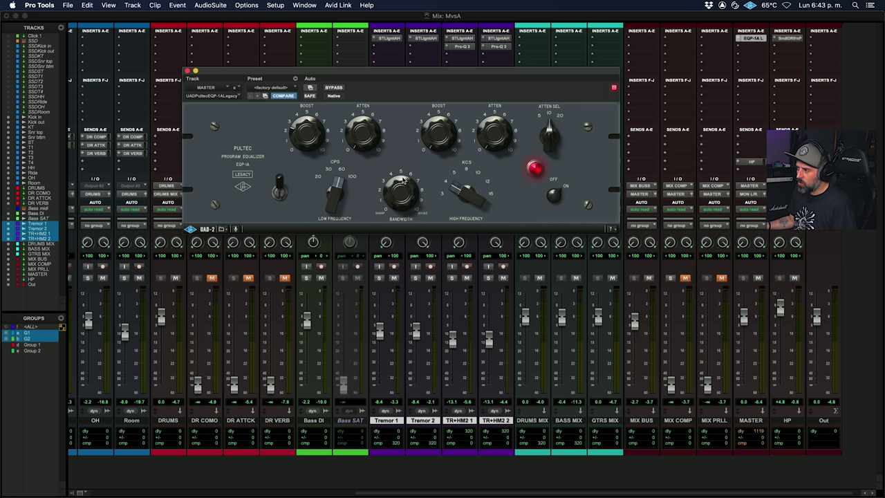
left_click_drag(452, 205, 484, 172)
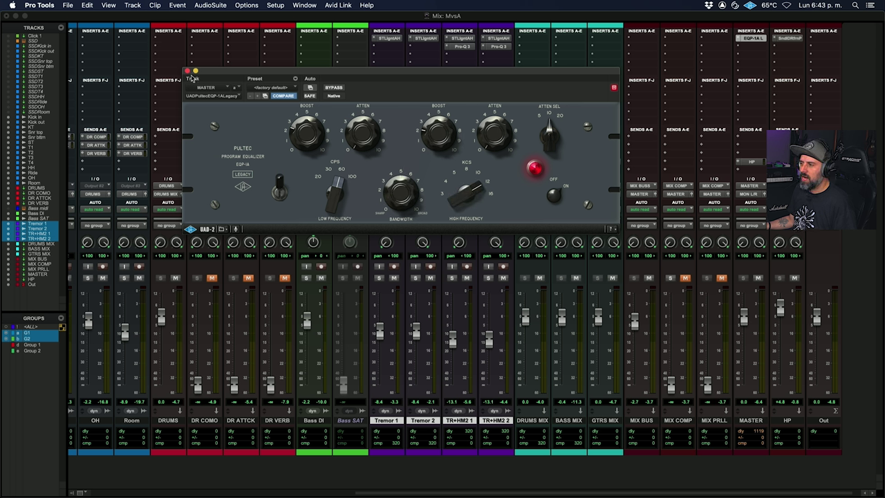
Step: Insert the stereo UAD SSL G Bus Compressor in the MASTER track's second slot, after the Pultec
left_click(753, 52)
left_click(704, 101)
left_click(755, 51)
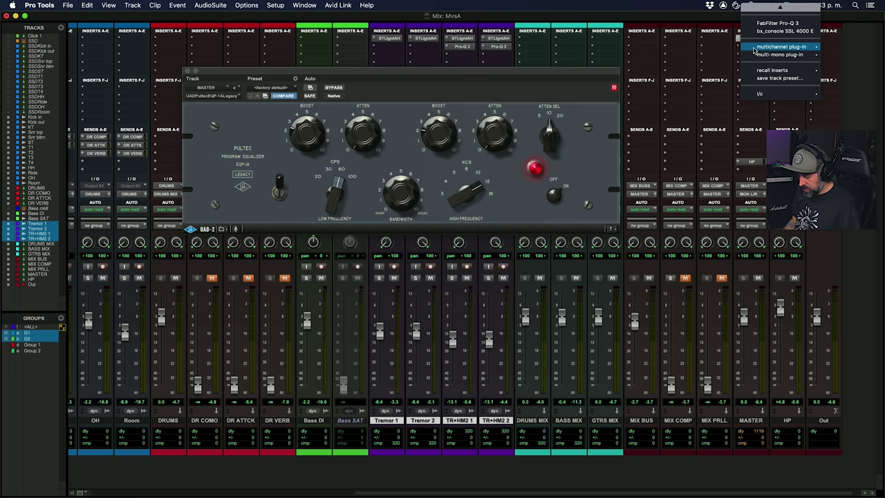
type("ssl")
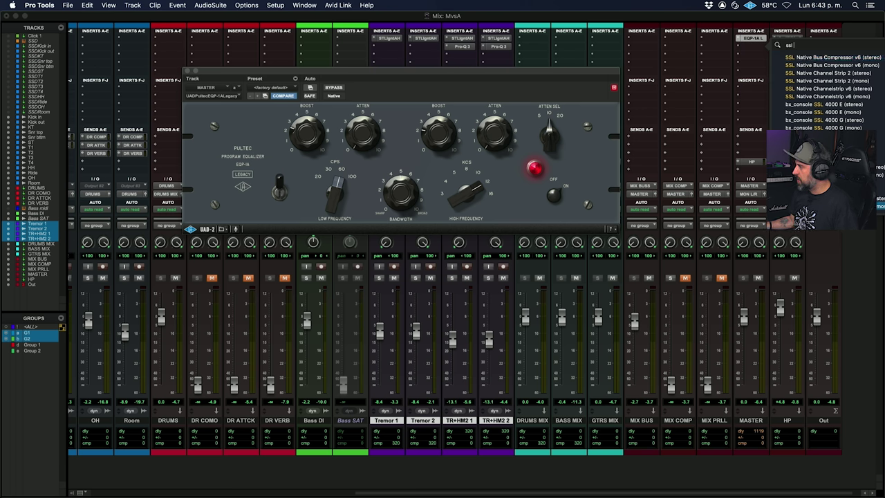
key("Return")
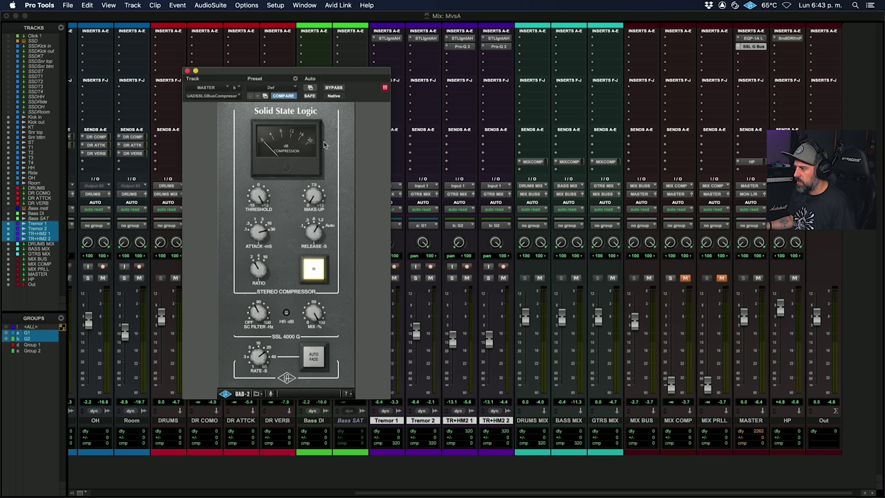
Step: Adjust the SSL bus compressor's threshold during playback, stop the session and close the plug-in window
key("space")
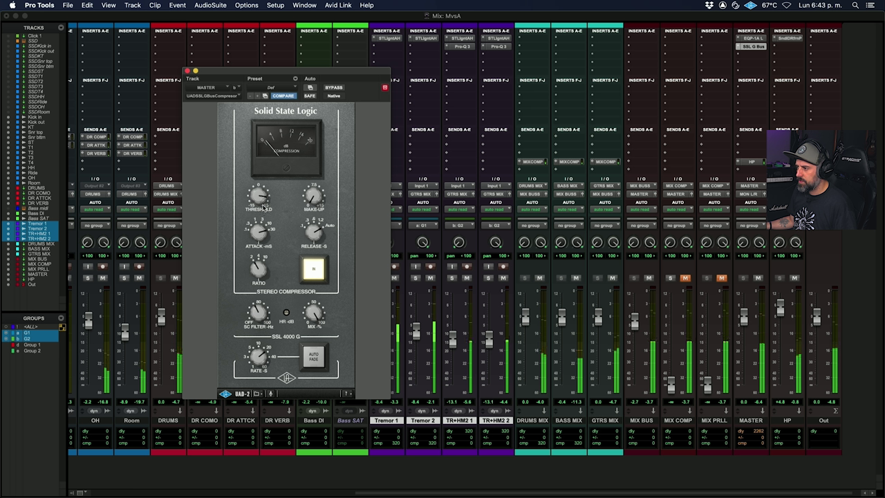
key("space")
left_click(187, 71)
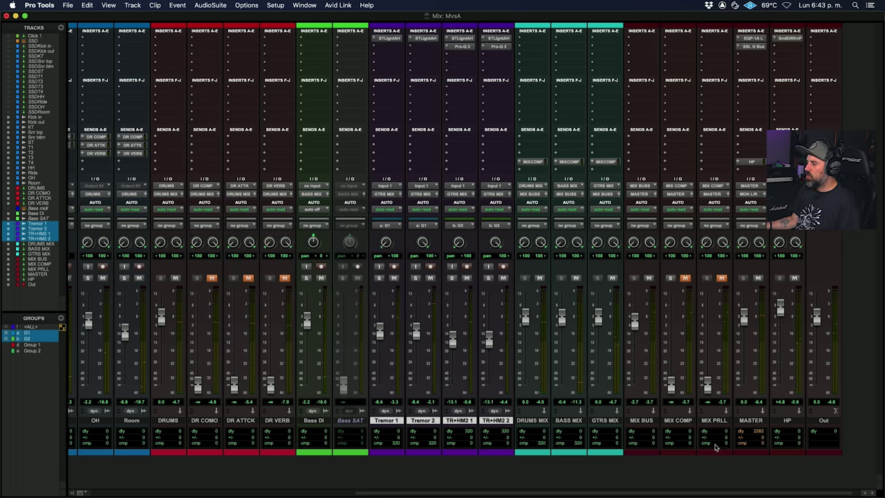
Step: Review the SoundID Reference headphone correction inserted on the HP track and close its window
left_click(787, 421)
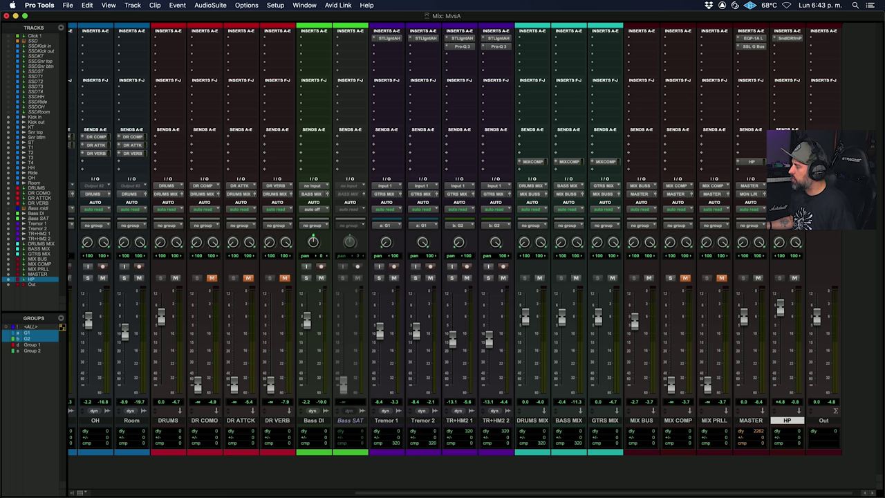
left_click(790, 39)
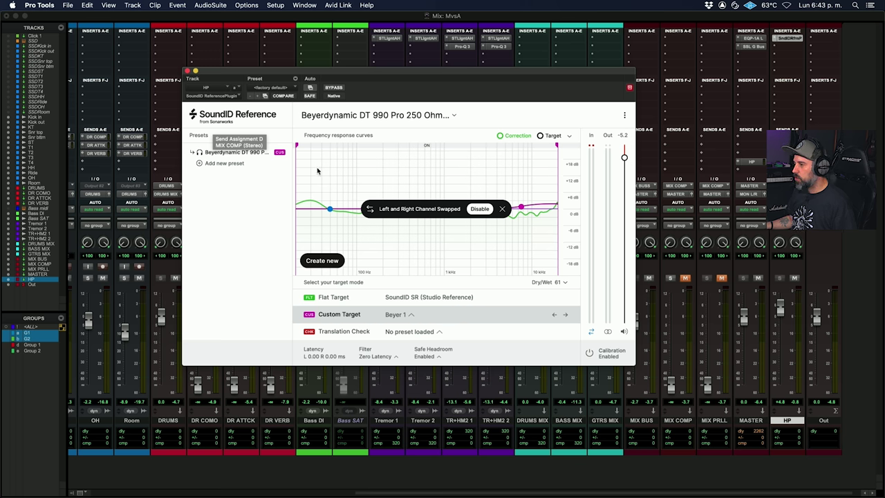
left_click(187, 72)
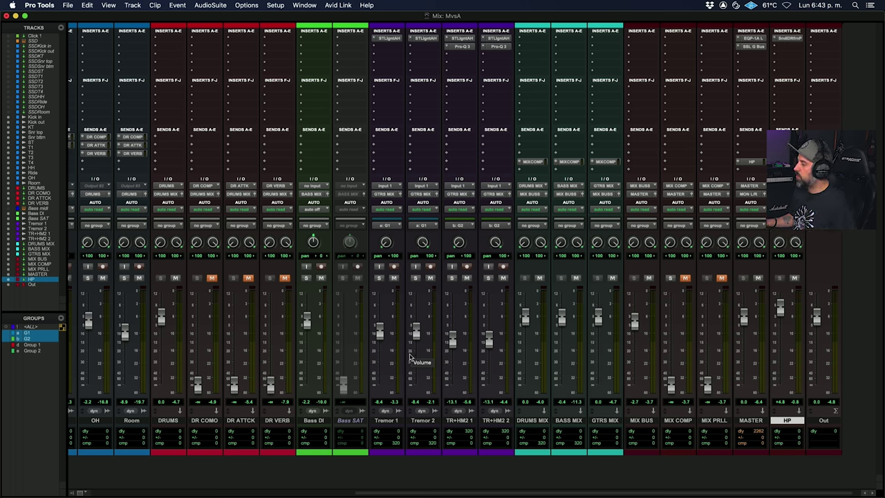
Step: Play the session and check the channel levels from the drum tracks through to the guitar mix
scroll(410, 377, "left", 6)
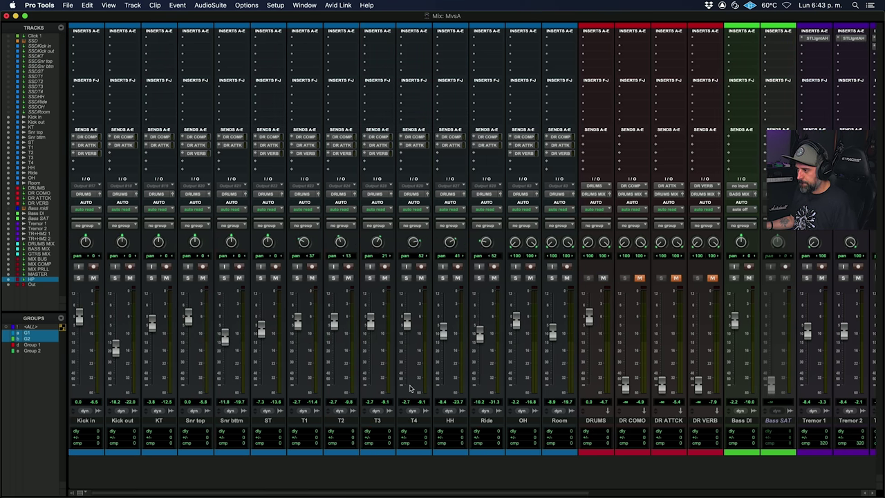
key("space")
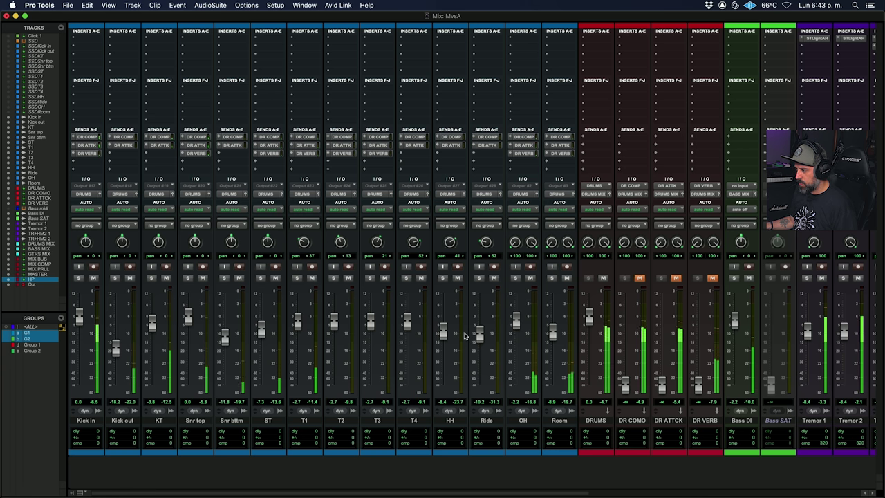
scroll(457, 337, "right", 5)
scroll(457, 337, "right", 1)
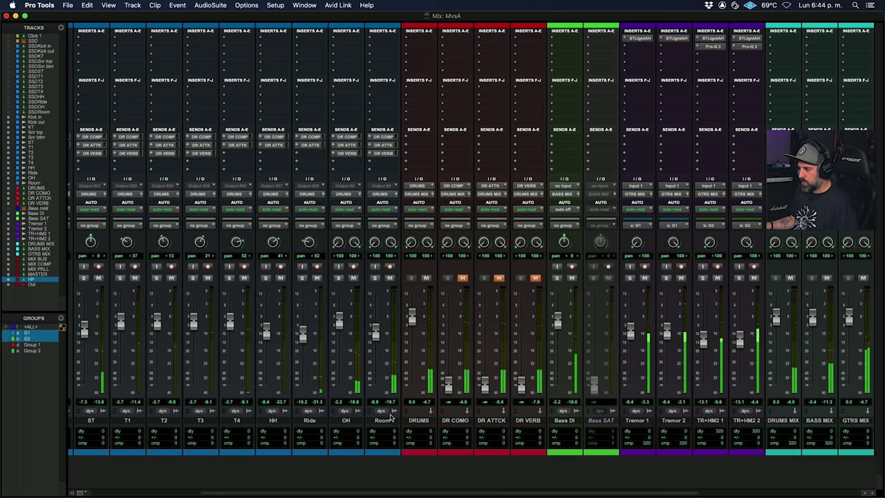
Step: Create five stereo aux input tracks directly after the Room track
left_click(383, 420)
key("super+shift+n")
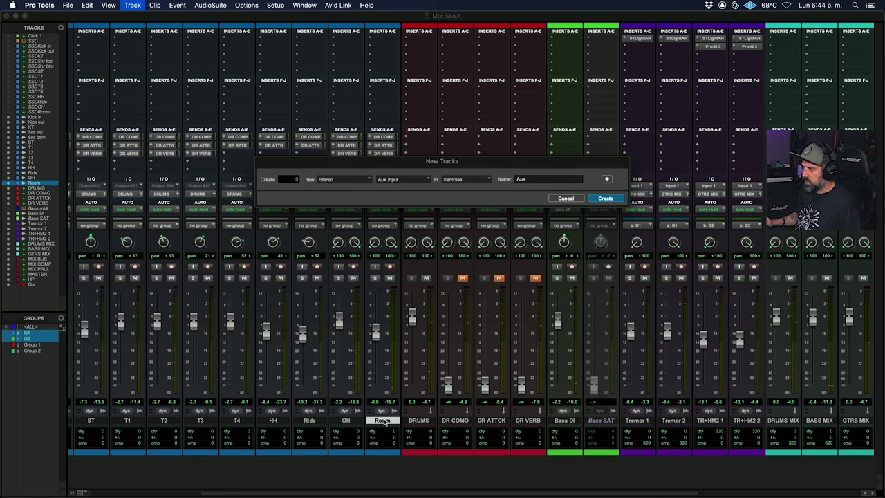
key("Return")
Step: Name the five new aux tracks KICK, SNARE, TOMS, OHs and ROOM
double_click(425, 421)
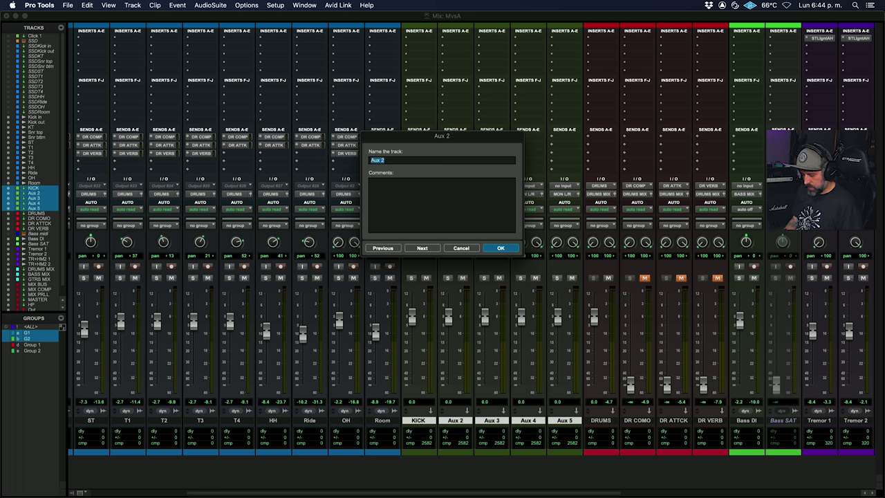
key("super+Right")
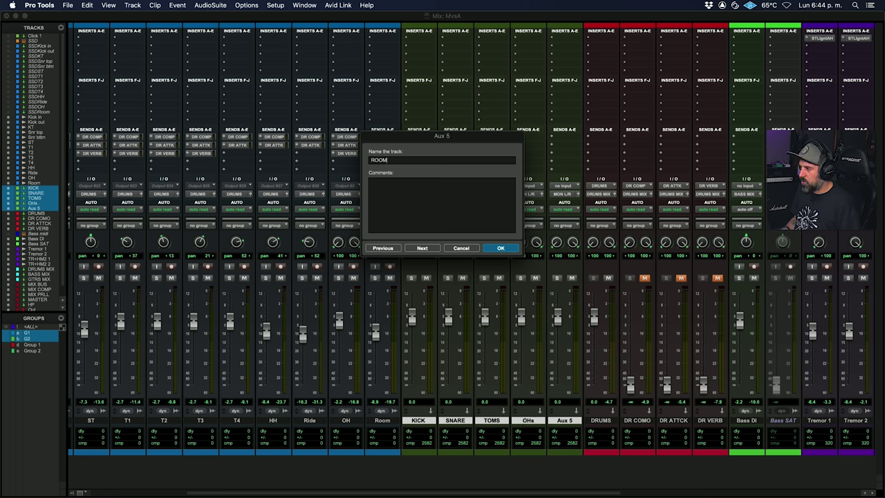
key("Return")
Step: Remove the track colour from the KICK, SNARE, TOMS, OHs and ROOM aux tracks and close the colour palette
double_click(418, 452)
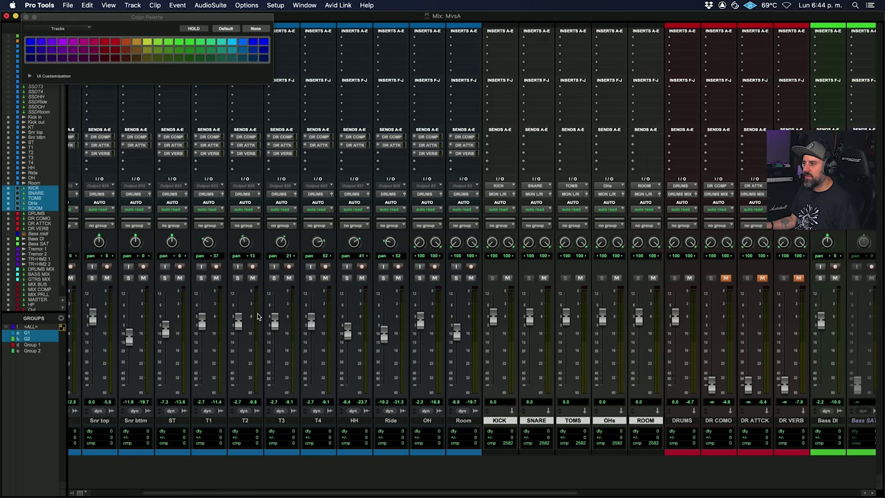
scroll(256, 316, "left", 2)
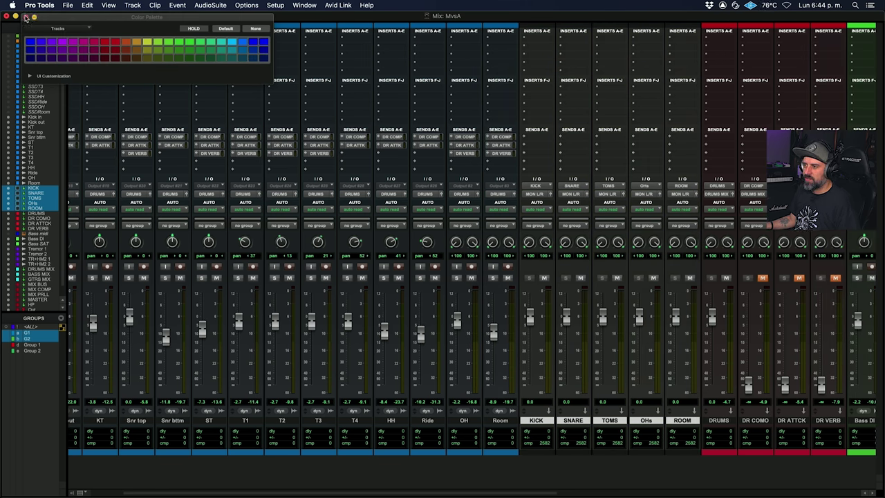
left_click(25, 16)
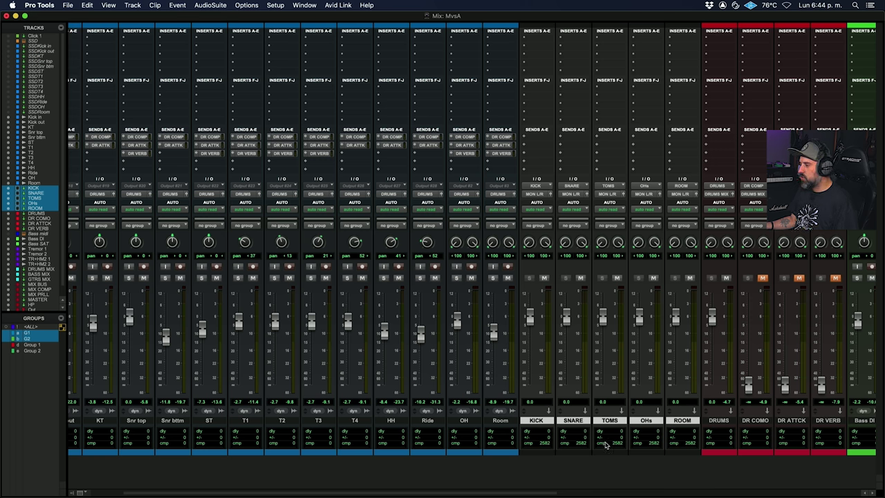
Step: Route the outputs of the Kick in, Kick out and KT tracks to the KICK bus
scroll(397, 339, "left", 2)
left_click(86, 420)
left_click(159, 420, "shift")
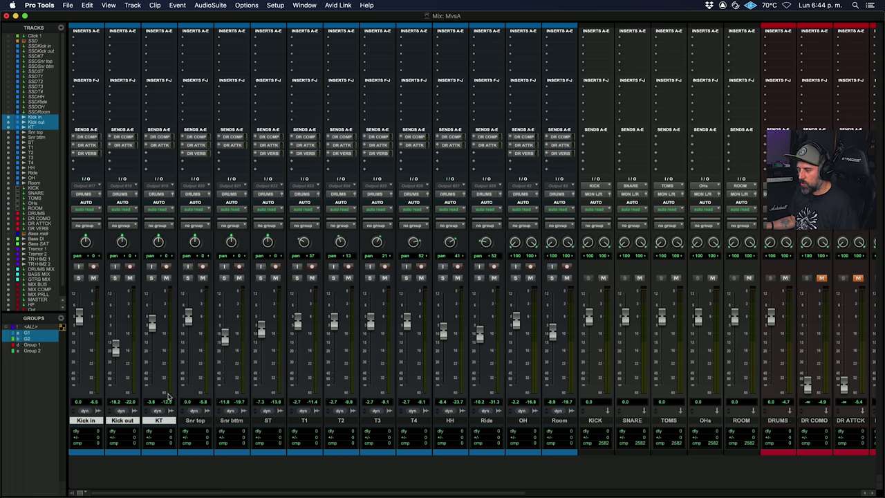
left_click(159, 194)
type("ki")
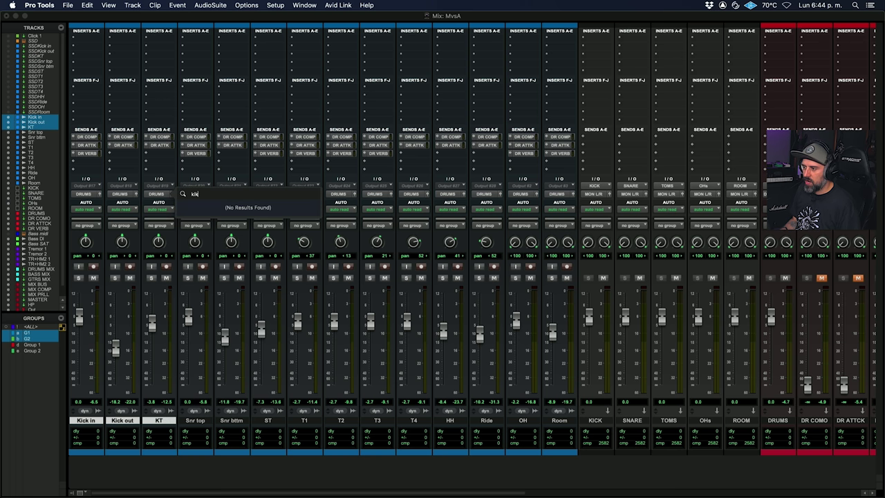
key("Return")
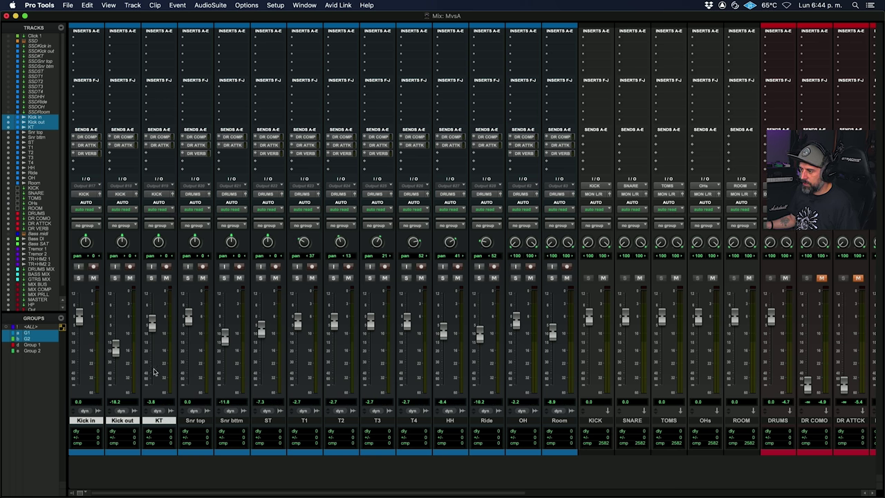
Step: Route the outputs of the Snr top, Snr bttm and ST tracks to the stereo SNARE bus
left_click(194, 422)
left_click(268, 420, "shift")
left_click(267, 195)
type("snr")
key("Down")
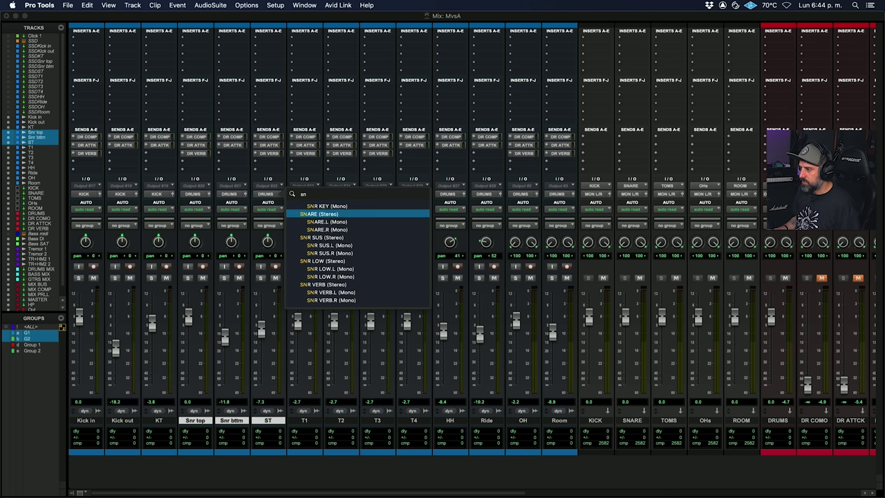
key("Return")
Step: Route the outputs of the T1, T2, T3 and T4 tracks to the TOMS bus
left_click(305, 420)
left_click(406, 422, "shift")
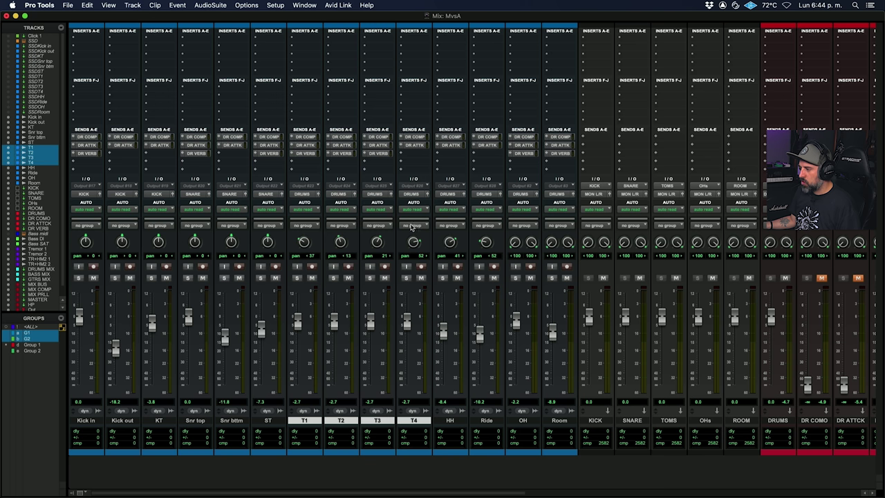
left_click(413, 195)
type("tom")
key("Down")
key("Return")
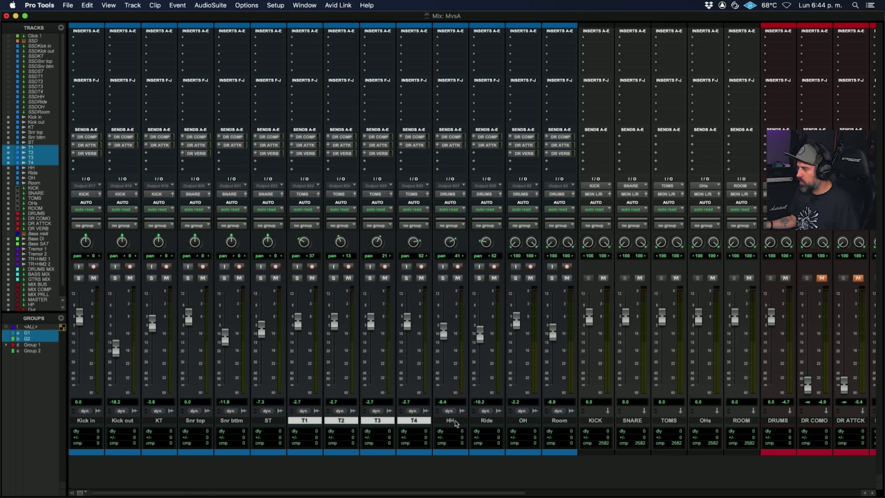
Step: Route the outputs of the HH, Ride and OH tracks to the OHs bus
left_click(450, 420)
left_click(560, 420, "shift")
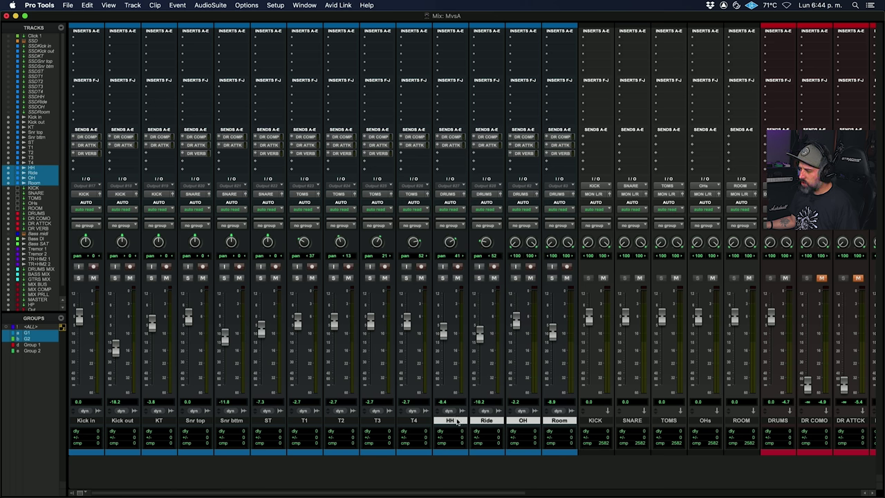
left_click(455, 422)
left_click(529, 422, "shift")
left_click(524, 196)
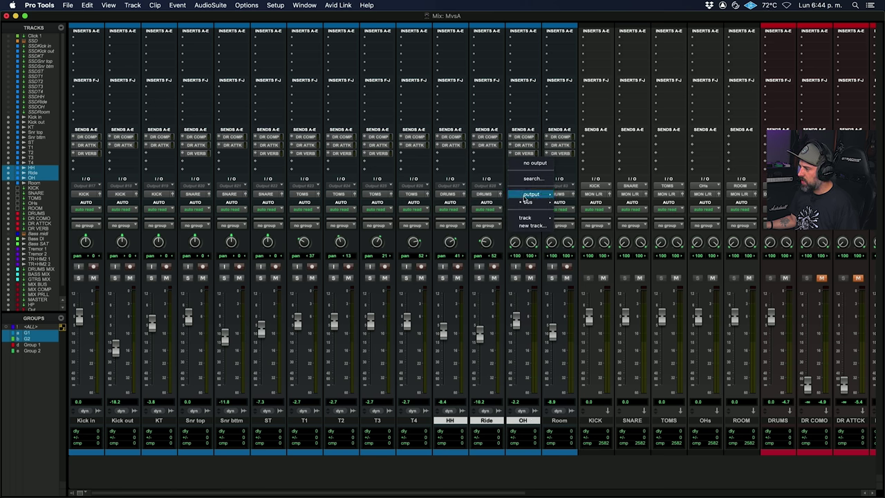
mouse_move(527, 197)
left_click(553, 202)
Step: Route the output of the Room track to the ROOM bus and audition the drum submixes
left_click(553, 195)
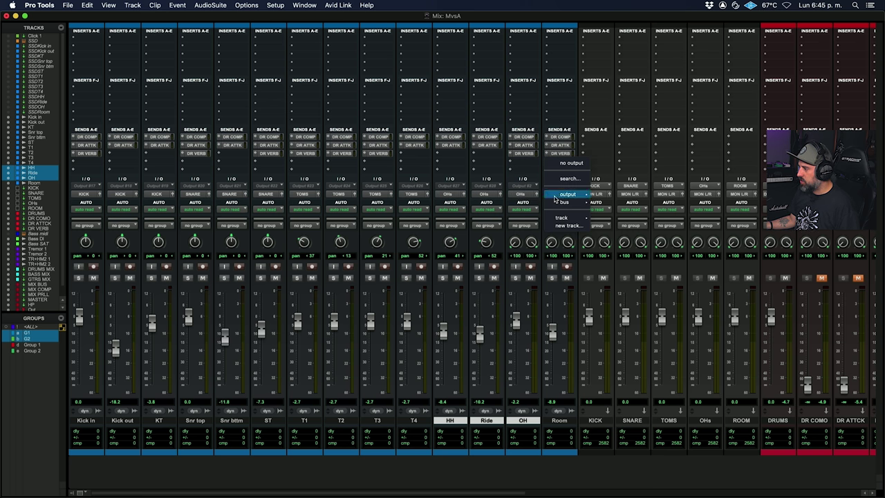
type("romo")
key("BackSpace")
key("BackSpace")
key("Return")
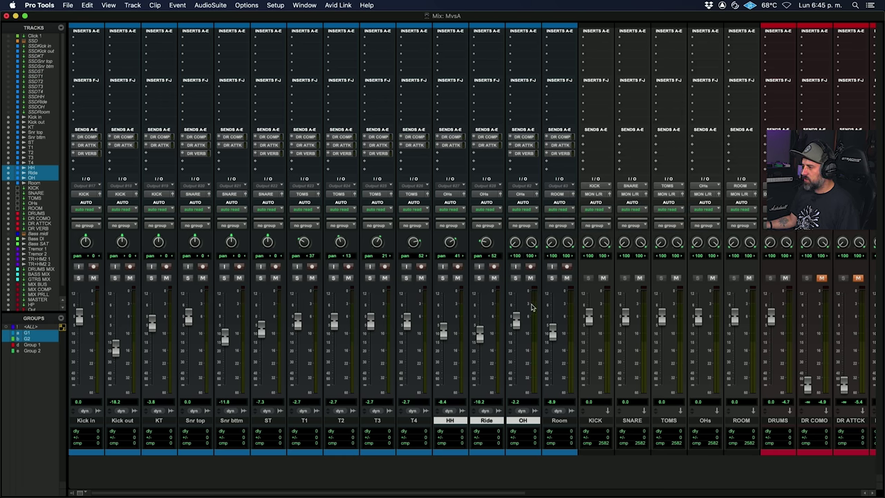
key("space")
scroll(489, 309, "right", 5)
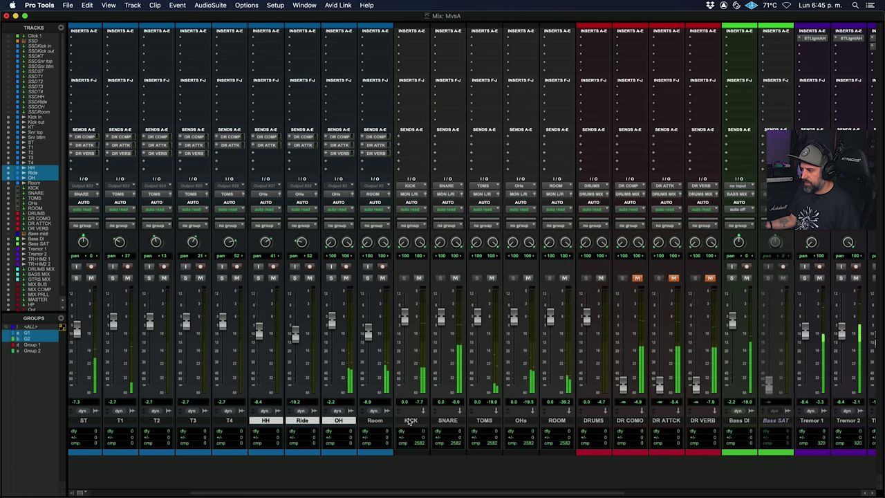
key("space")
Step: Route the outputs of the KICK, SNARE, TOMS, OHs and ROOM auxes to the DRUMS bus
left_click(411, 420)
left_click(561, 421, "shift")
left_click(556, 194)
type("drums")
key("Return")
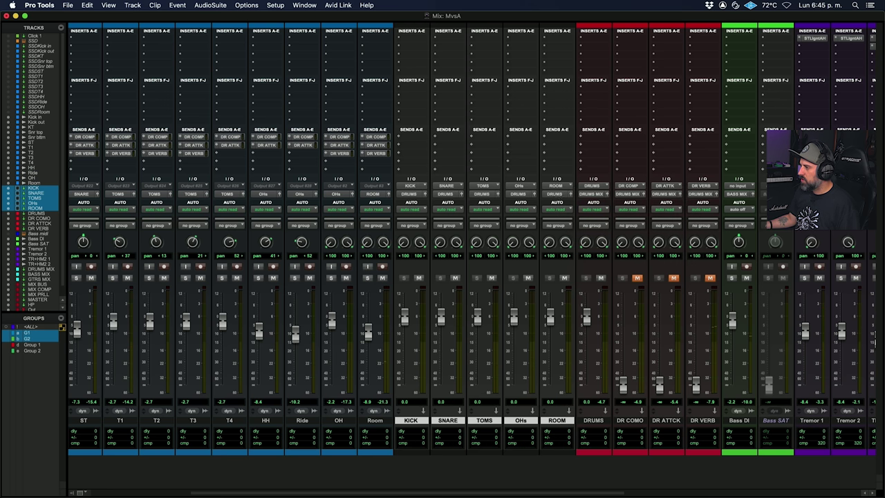
Step: During playback, insert bx_console SSL 4000 E on the KICK aux, cutting the low mids and boosting the lows with a bell curve
key("space")
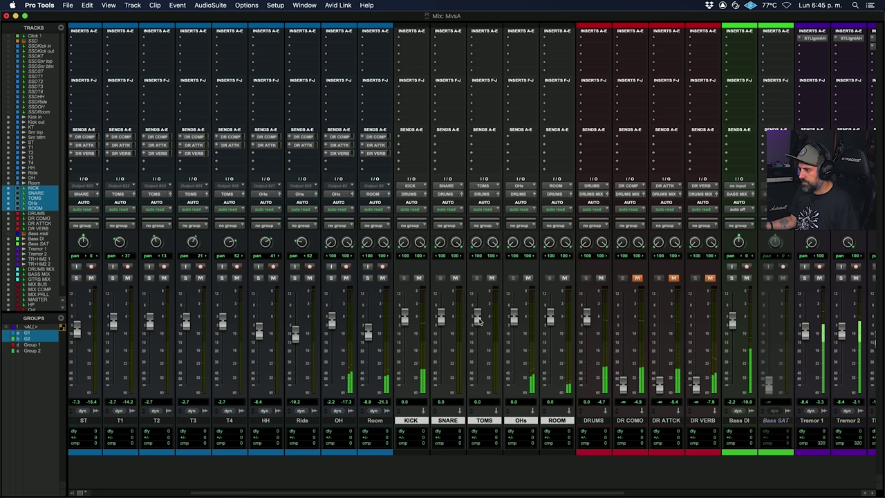
left_click(413, 38)
left_click(436, 22)
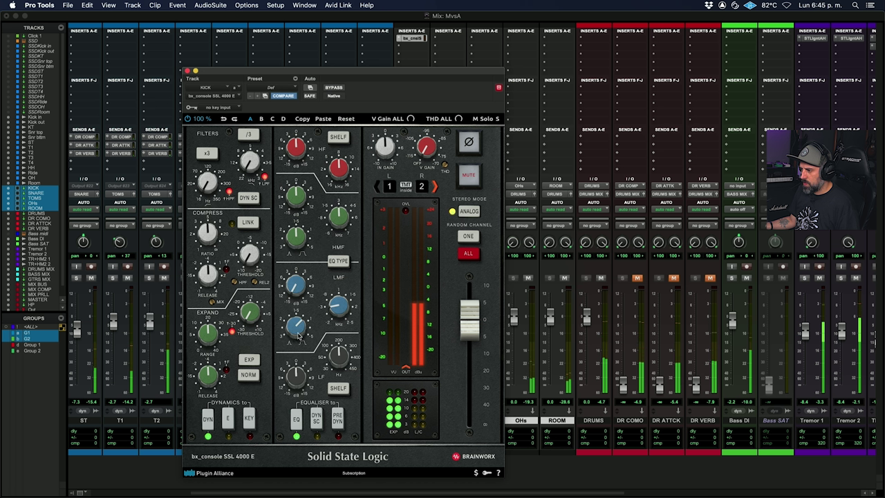
mouse_move(339, 295)
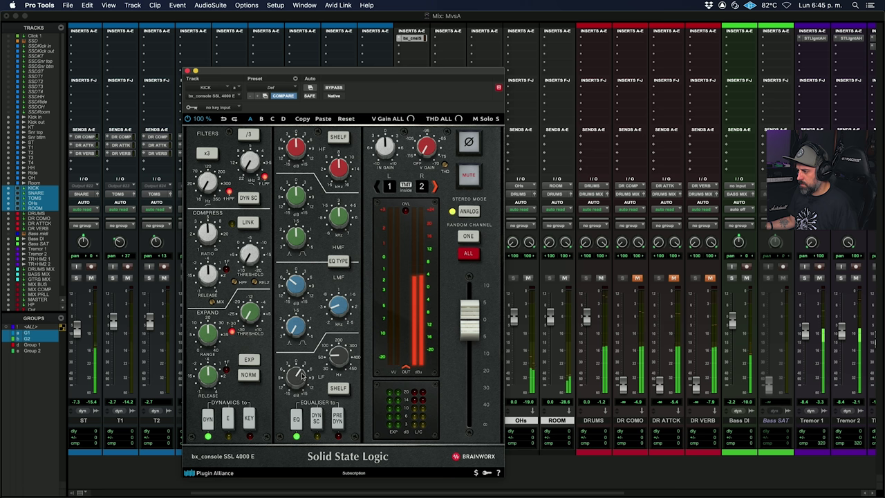
left_click(338, 388)
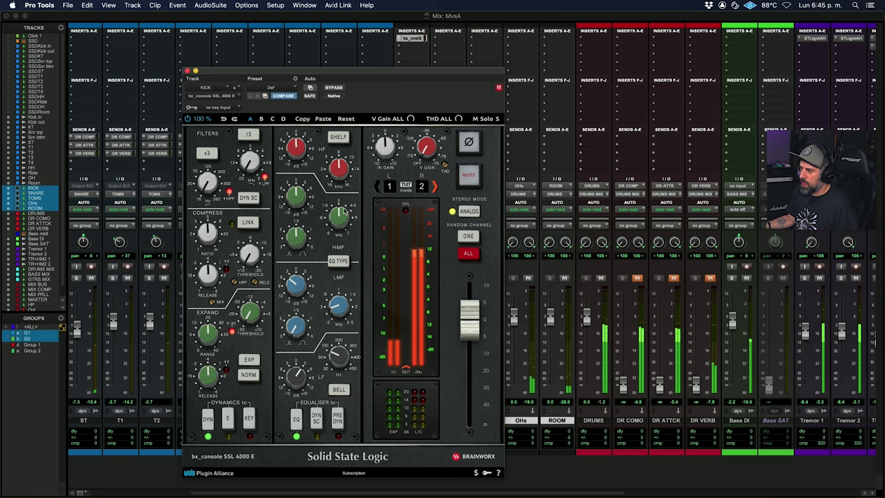
Step: Adjust the KICK strip's high-mid and high bands, boosting the highs, and randomise its console channels
left_click_drag(298, 239, 297, 257)
left_click_drag(298, 199, 300, 185)
left_click_drag(338, 214, 303, 193)
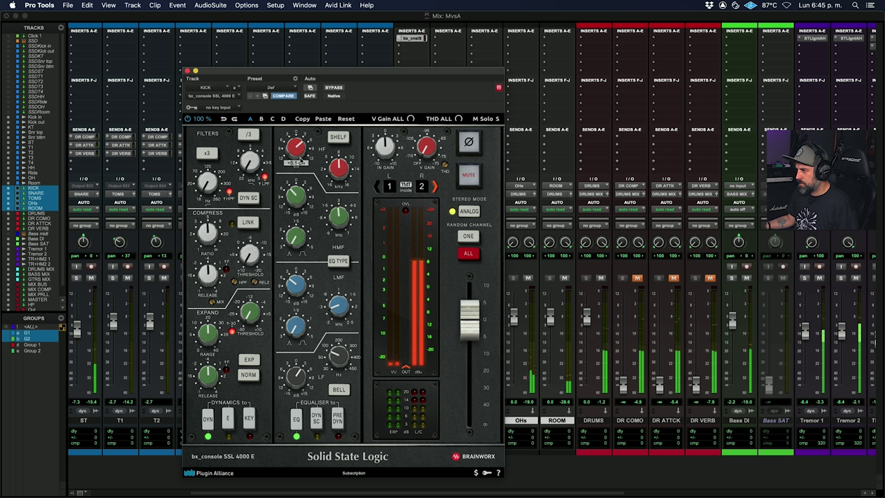
left_click(474, 254)
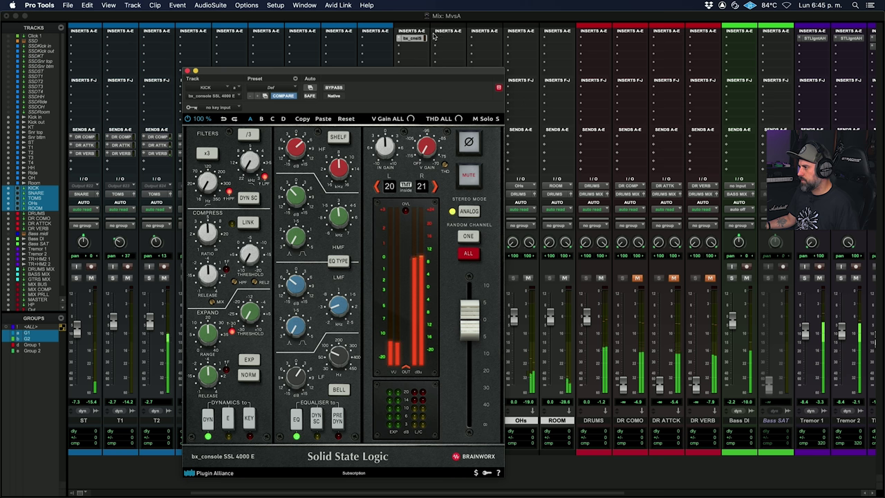
left_click(186, 72)
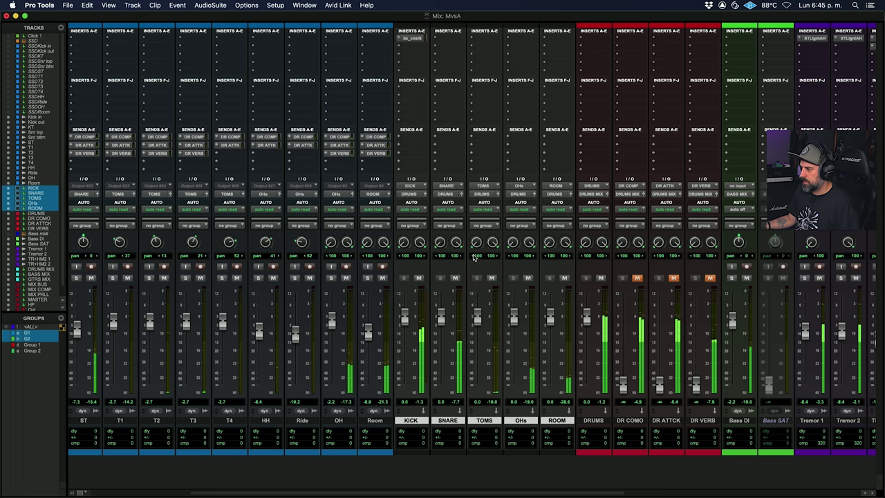
Step: Insert bx_console SSL 4000 E on the SNARE aux, boosting the highs and shaping the low band as a bell
left_click(448, 38)
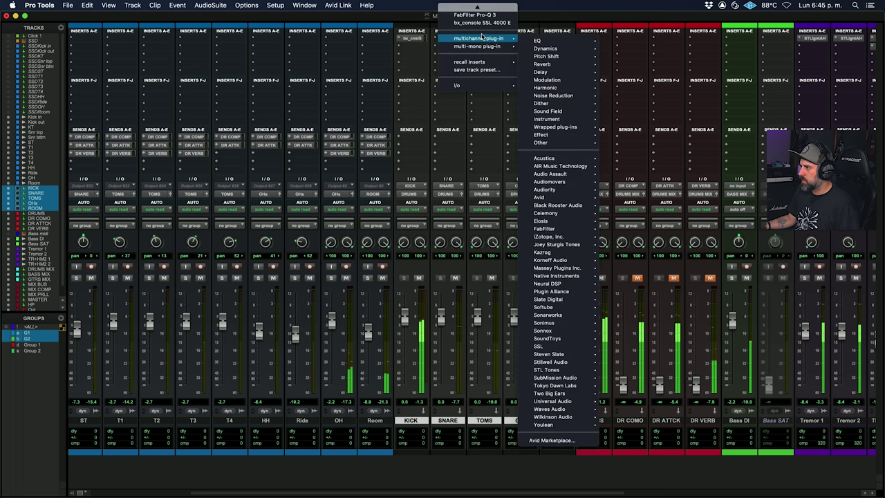
left_click(479, 26)
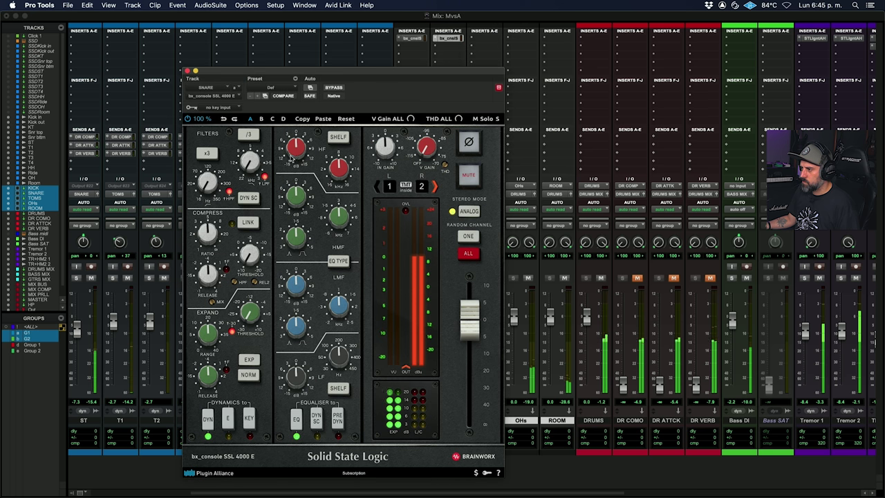
left_click_drag(297, 146, 299, 153)
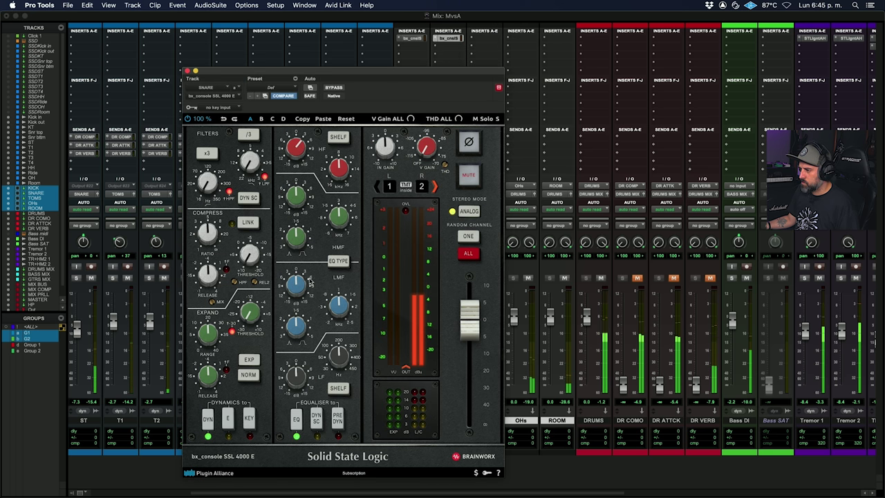
left_click_drag(337, 353, 335, 349)
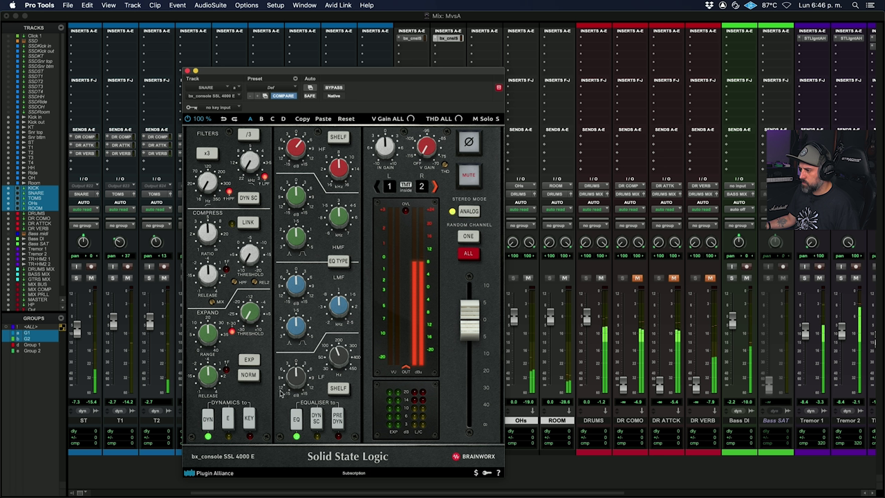
left_click(338, 388)
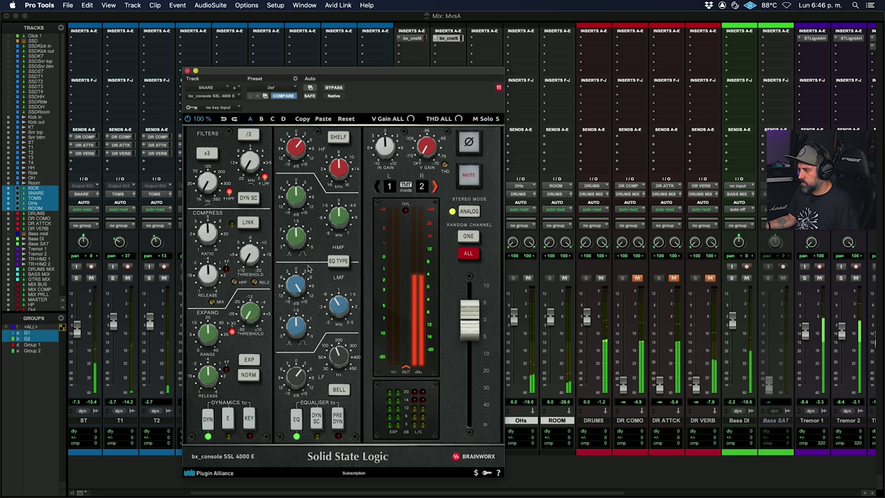
Step: Cut the snare's low mids by about 2.8 dB and boost its high mids around 2.5 kHz
mouse_move(339, 304)
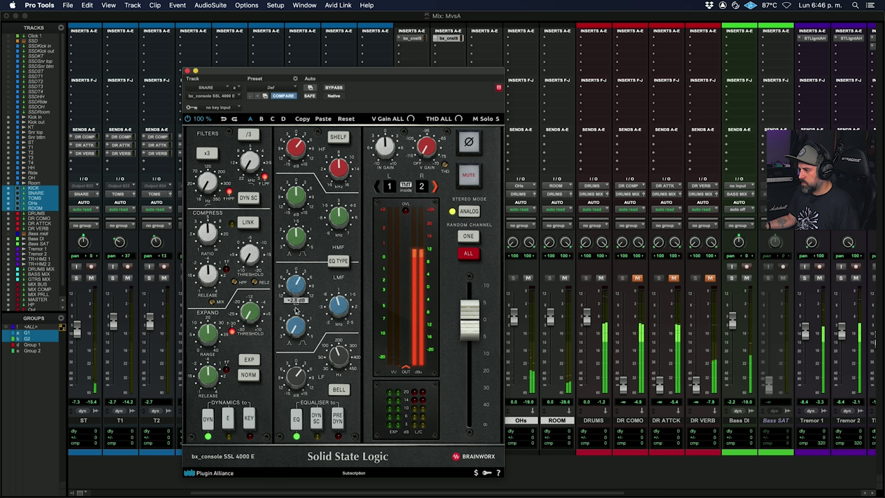
left_click_drag(293, 196, 297, 185)
left_click_drag(337, 219, 337, 224)
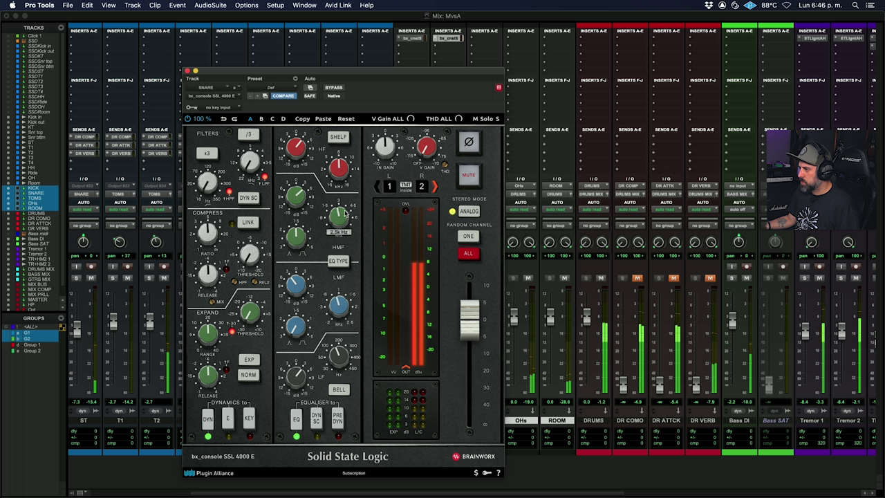
Step: Randomise the SNARE strip's console channels, then compress at about 2.7:1 and lower the plug-in's output fader
left_click(468, 236)
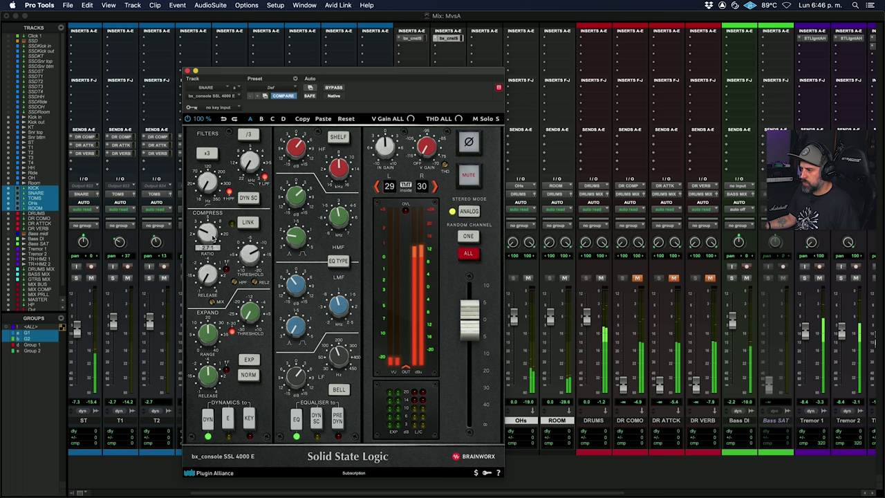
left_click_drag(471, 321, 472, 335)
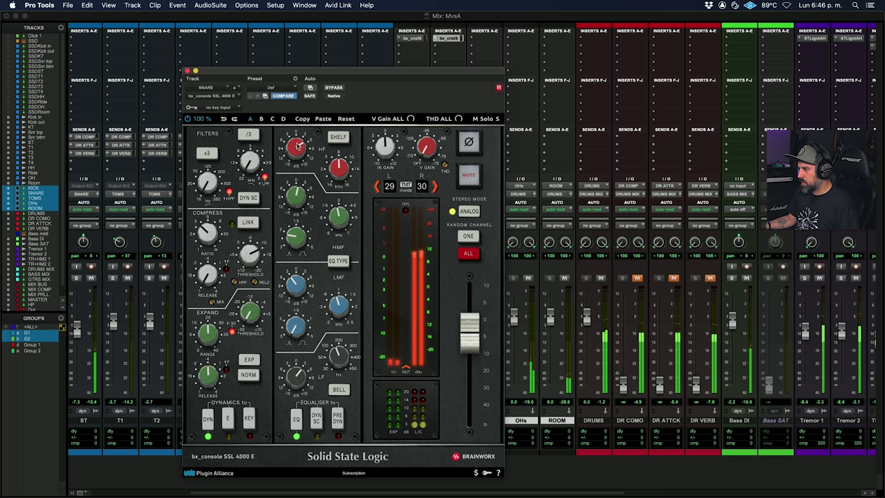
left_click(186, 71)
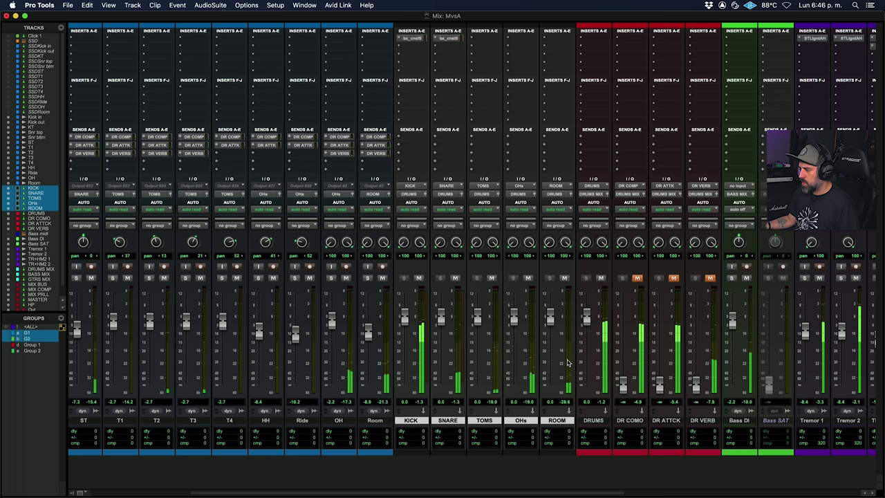
Step: Select the tom fill around bar 11 on T1 to T3 and play it with tracks T1 to T4 soloed
key("super+equal")
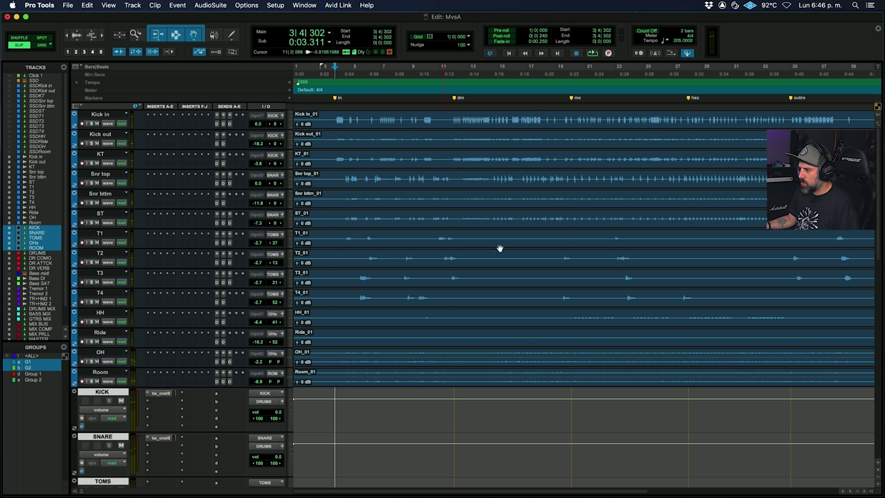
left_click_drag(434, 236, 464, 280)
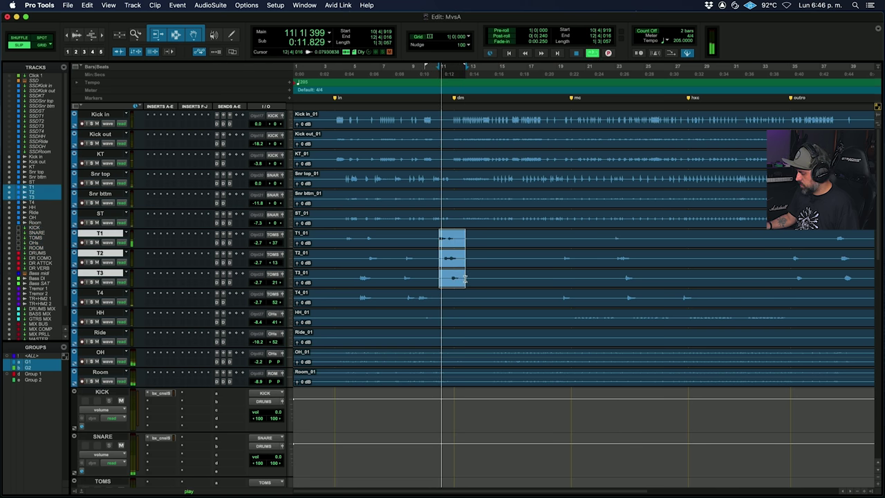
key("super+equal")
left_click(455, 278)
scroll(556, 311, "right", 10)
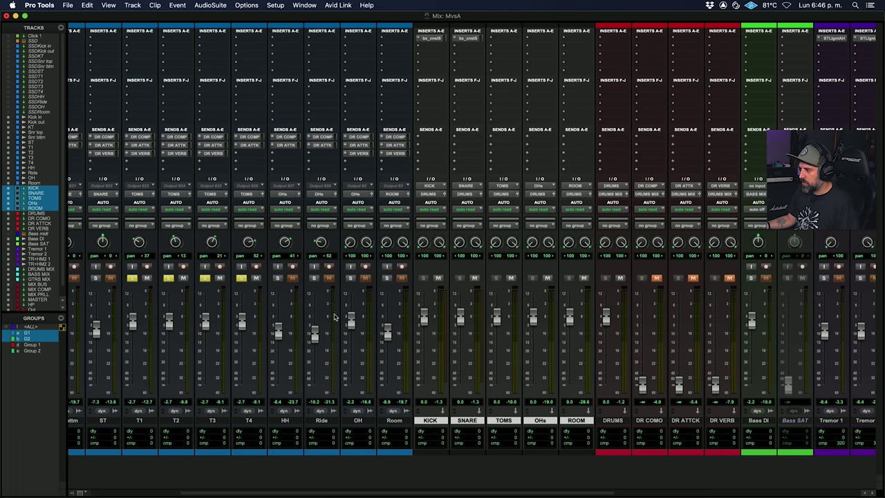
key("space")
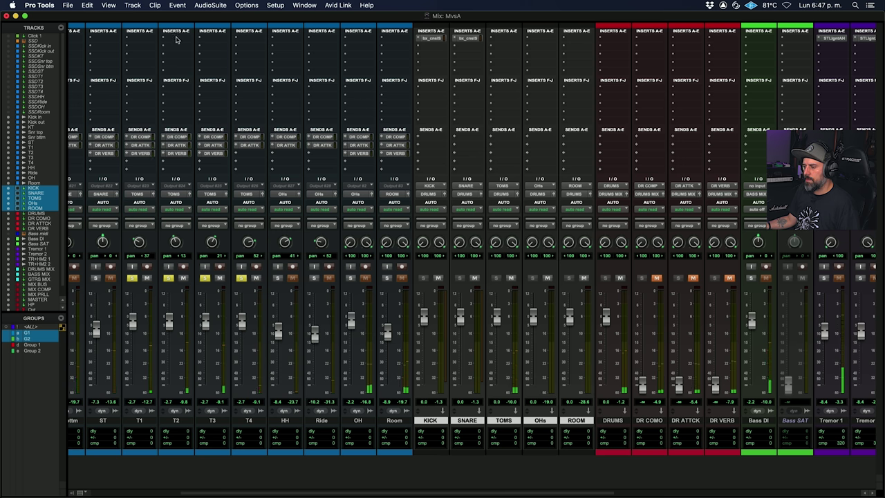
Step: Insert bx_console SSL 4000 E on the T2 track, cutting its high mids and boosting its highs
left_click(206, 75)
left_click(222, 25)
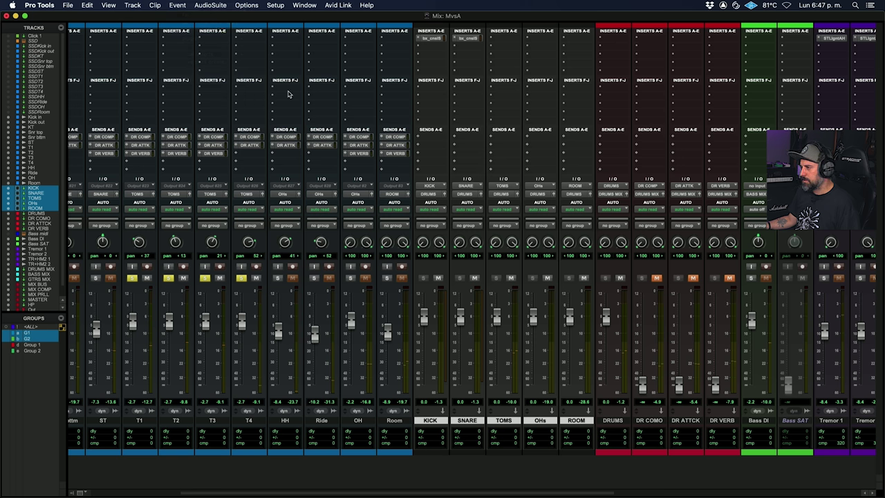
left_click_drag(303, 206, 302, 191)
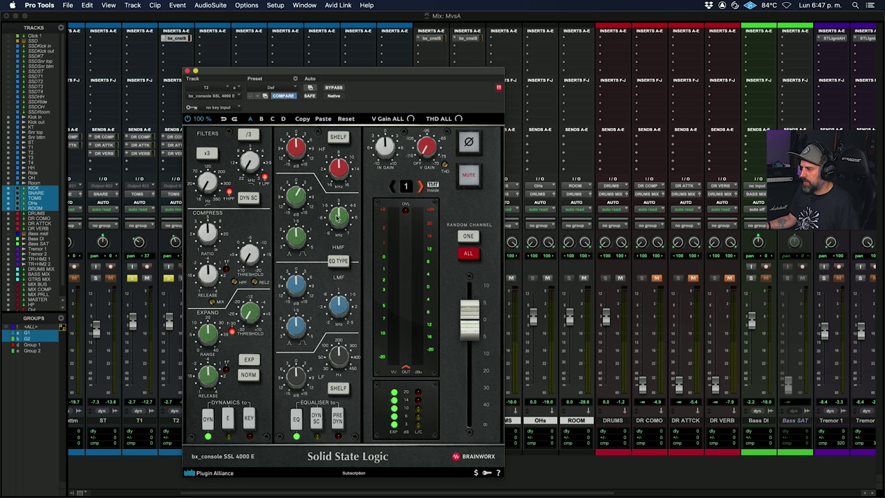
key("space")
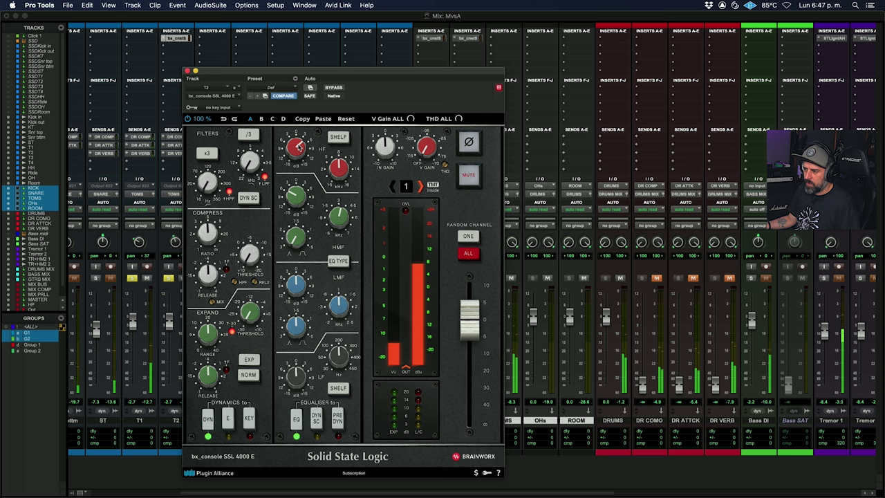
left_click_drag(222, 70, 367, 75)
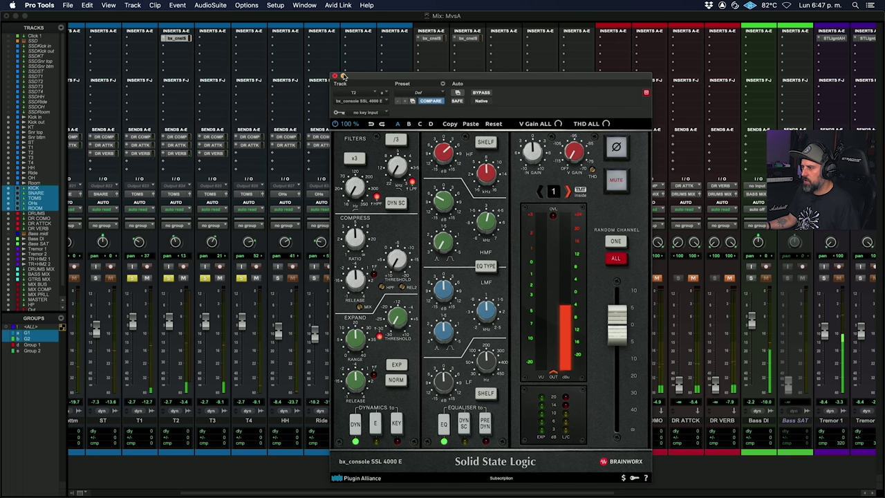
left_click(335, 76)
Step: Insert bx_console SSL 4000 E on the TOMS aux, cutting the low mids and boosting the lows near 161 Hz with a bell curve
left_click(503, 39)
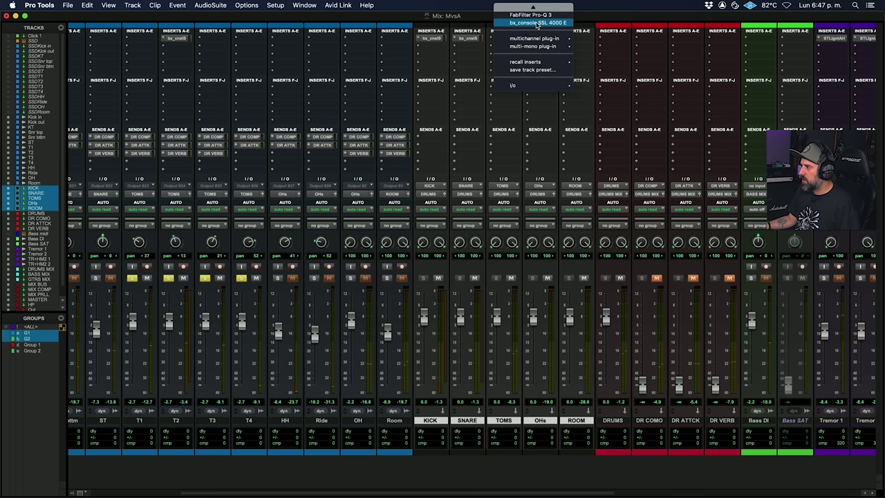
left_click(538, 24)
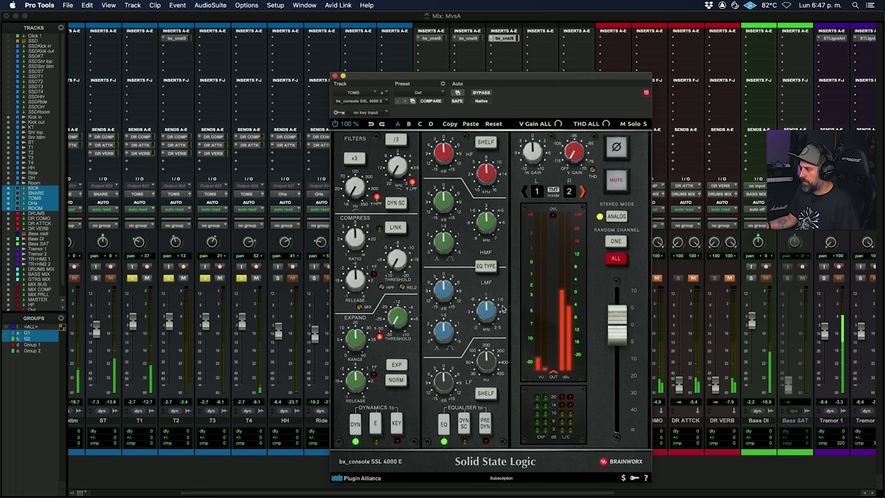
left_click_drag(486, 311, 483, 320)
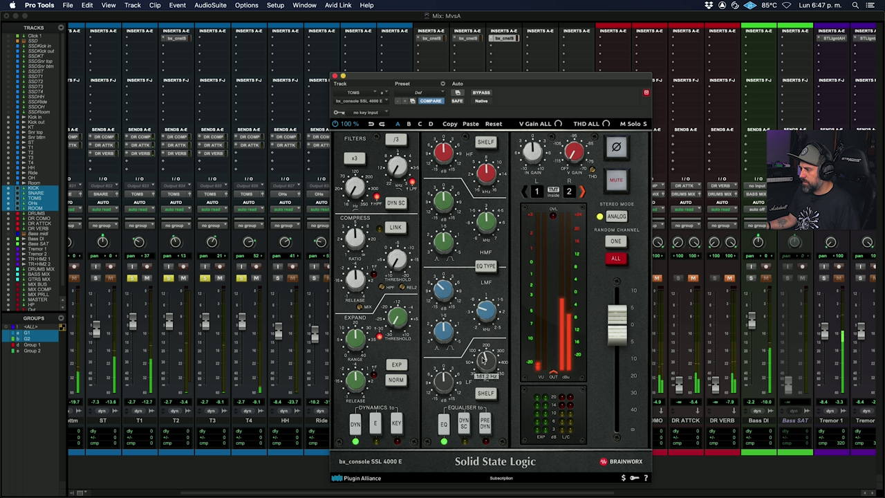
left_click_drag(461, 375, 455, 386)
left_click(486, 394)
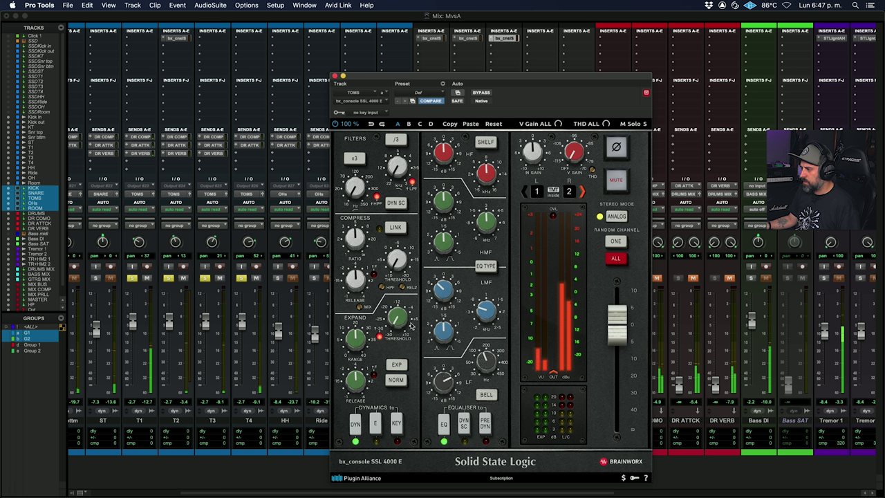
Step: Raise the TOMS strip's high-pass filter frequency and randomise its console channels
left_click_drag(355, 193, 355, 180)
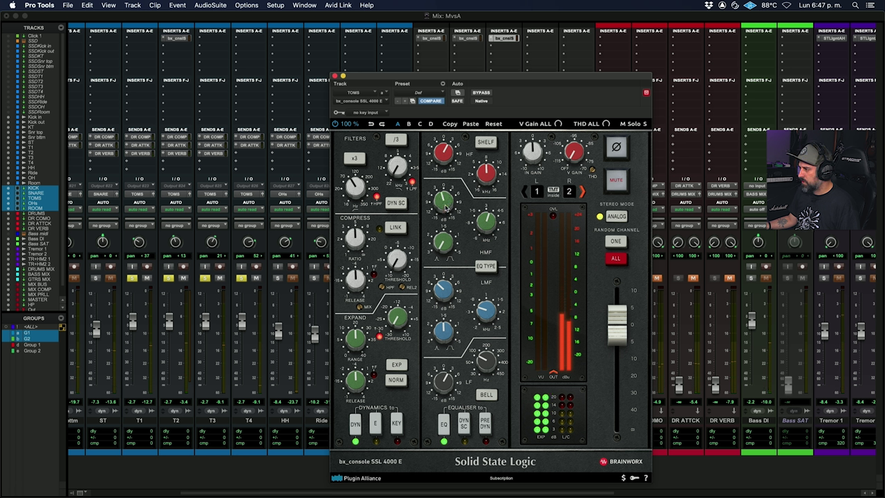
left_click(614, 241)
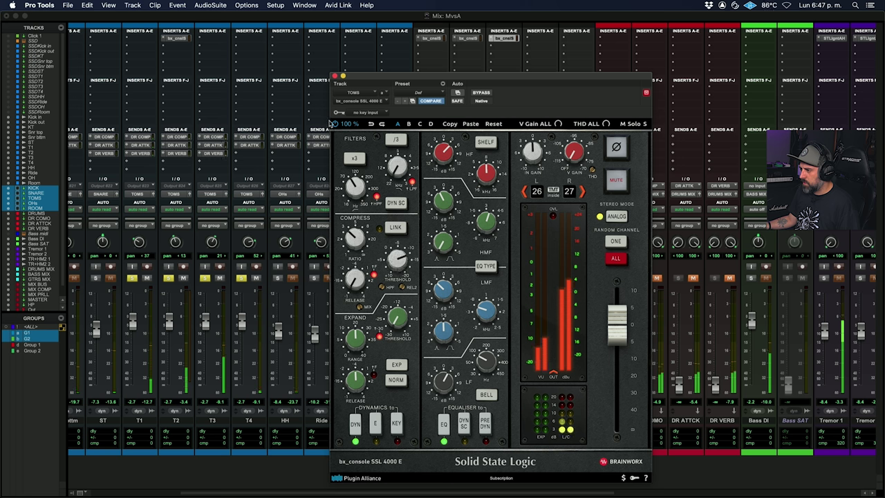
Step: Solo the HH, Ride and OH tracks and play the song from the first marker
left_click(336, 77)
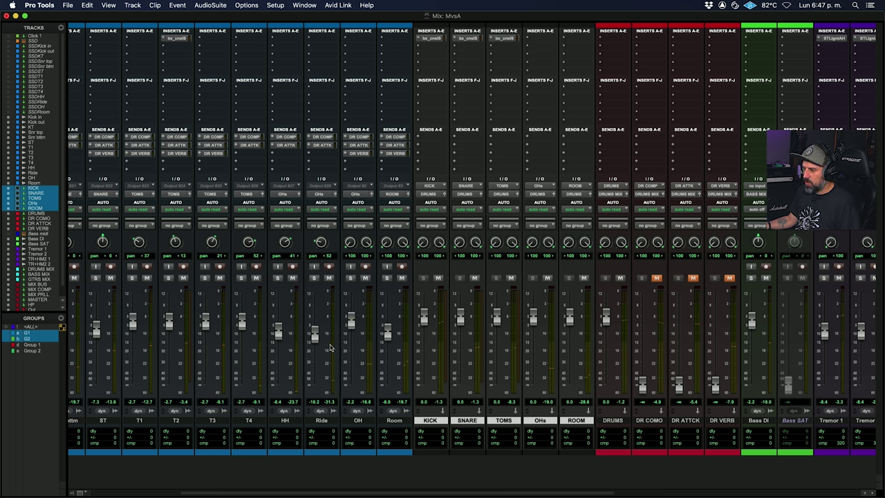
left_click(350, 278)
left_click(314, 278)
key("super+equal")
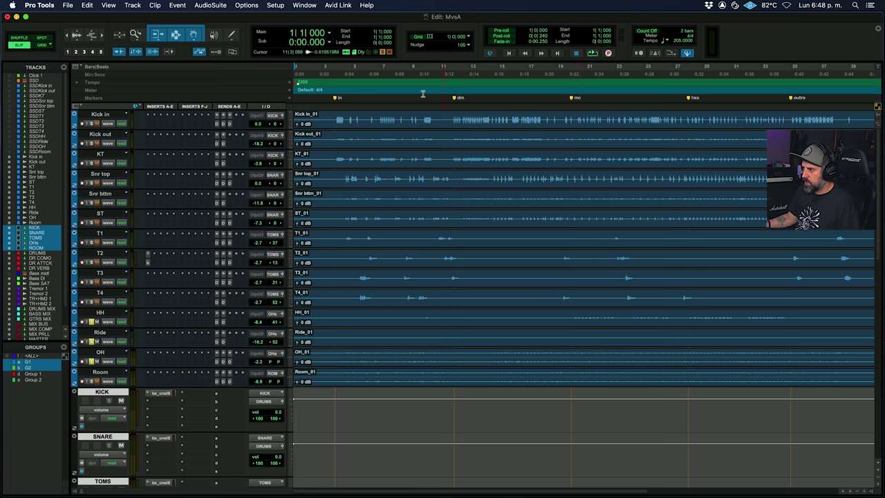
left_click(336, 99)
key("space")
key("super+equal")
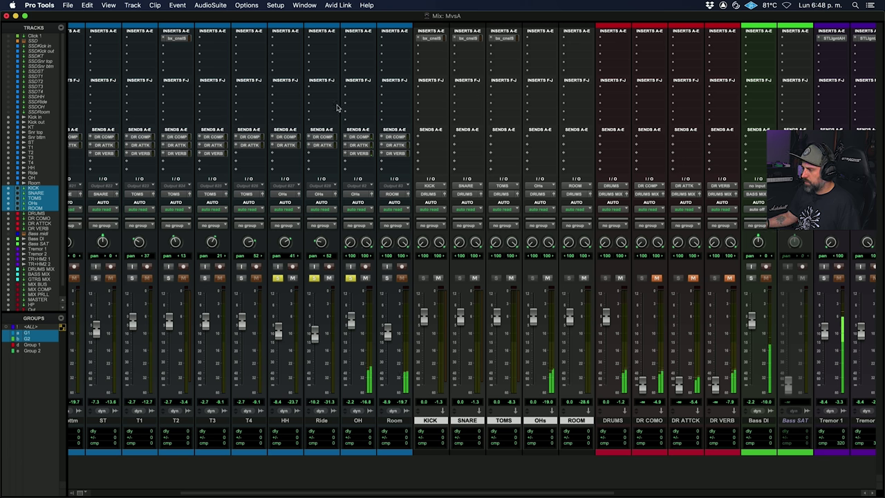
Step: Insert bx_console SSL 4000 E on the OHs aux, cutting the low mids and adjusting that band's width
left_click(541, 38)
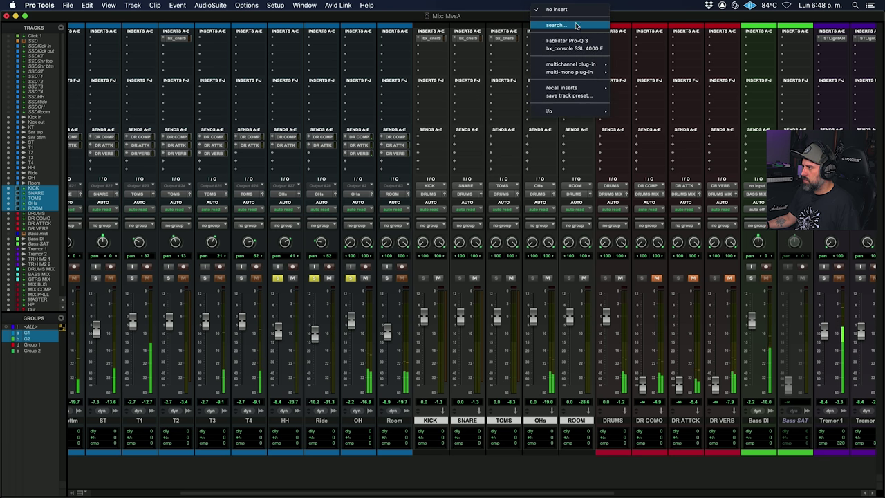
left_click(570, 49)
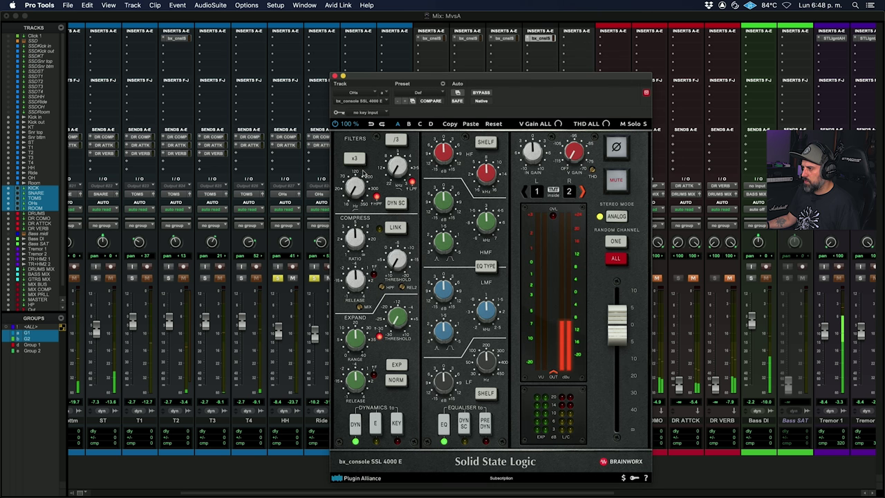
left_click_drag(452, 205, 452, 179)
left_click_drag(492, 223, 452, 274)
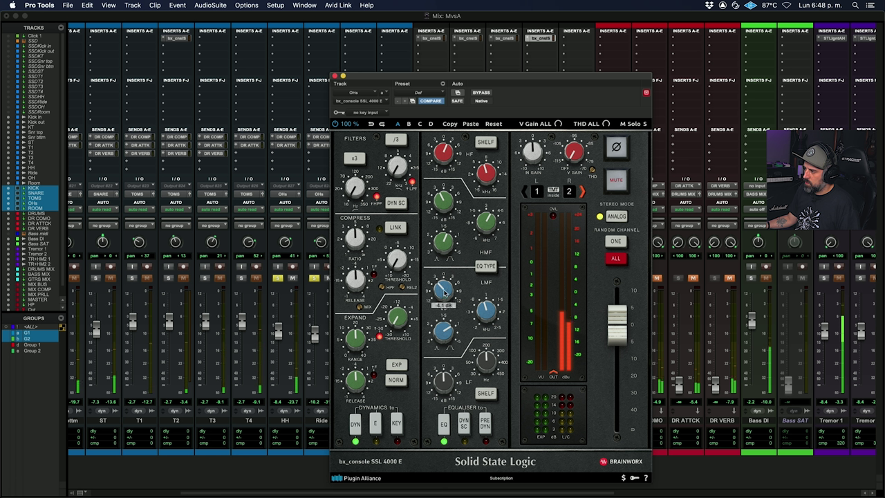
left_click_drag(443, 340, 450, 342)
Step: Compress the OHs strip with a fast attack, adjusting its release and threshold
left_click_drag(354, 280, 356, 294)
left_click(374, 275)
left_click_drag(400, 267, 408, 255)
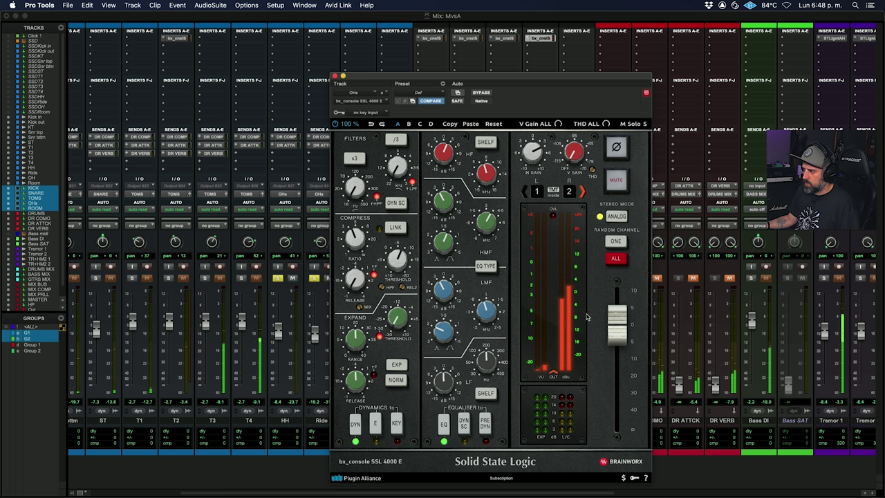
Step: Lower the OHs strip's output fader, raise its high-pass frequency and randomise its console channels
left_click_drag(619, 321, 618, 327)
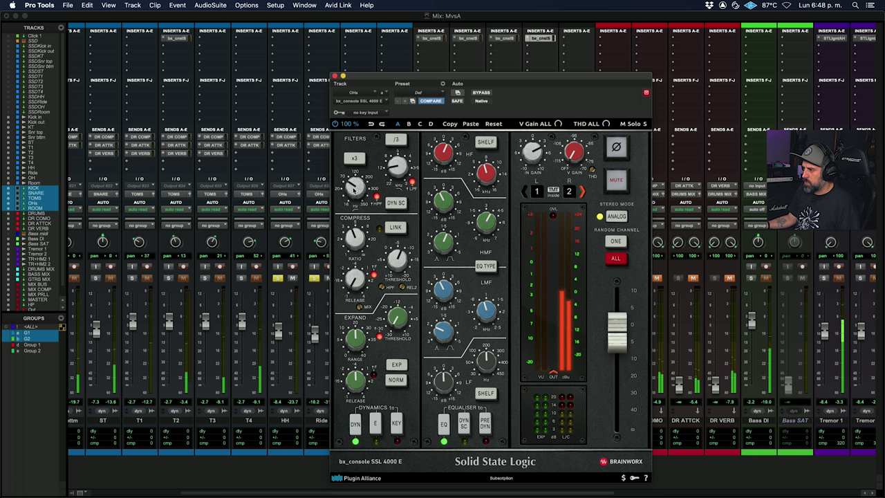
left_click(616, 257)
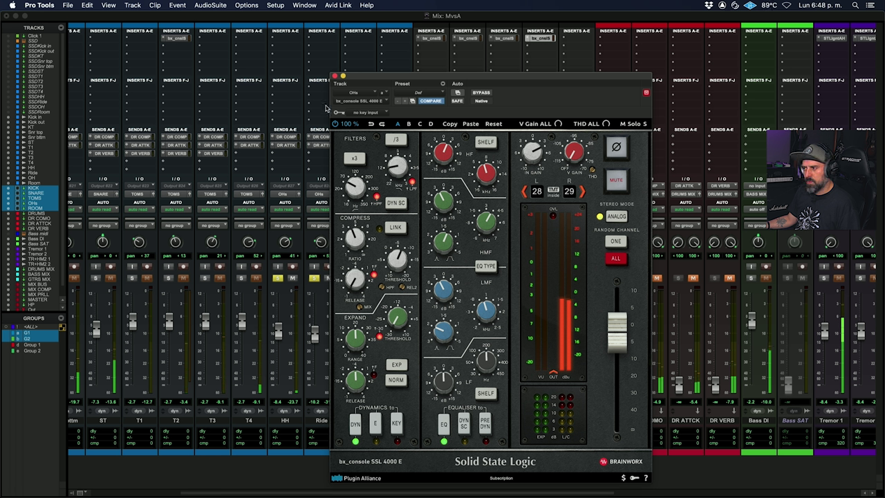
left_click(617, 242)
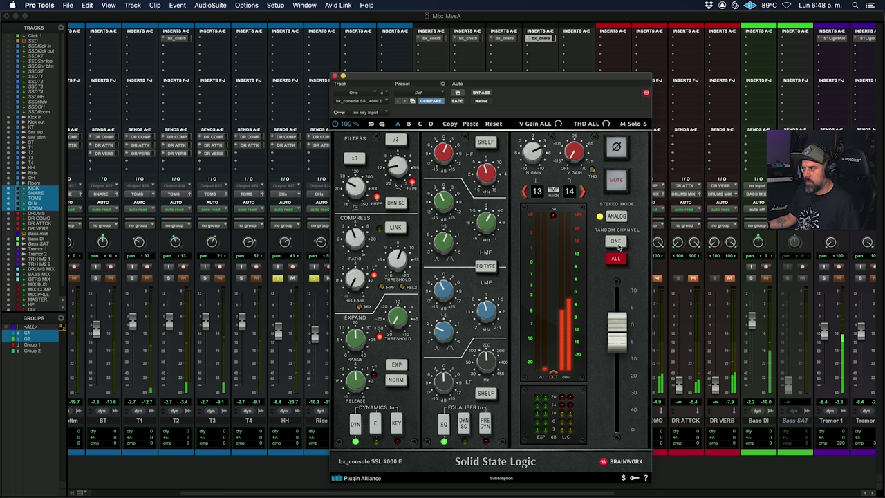
key("space")
left_click(335, 76)
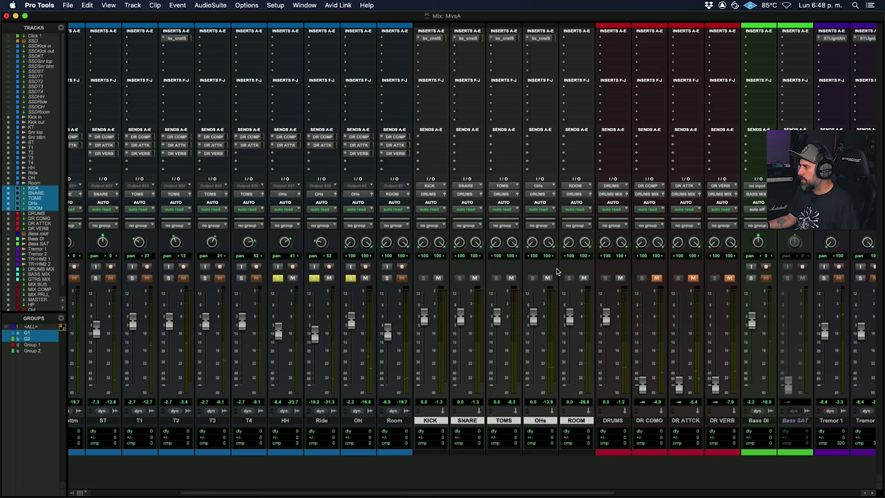
Step: Solo only the Room track and start playback
left_click(387, 278)
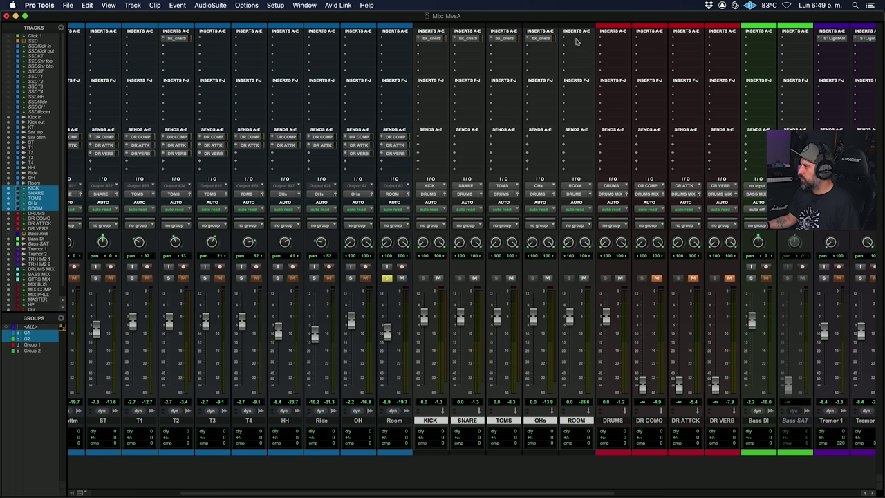
left_click(577, 41)
mouse_move(577, 42)
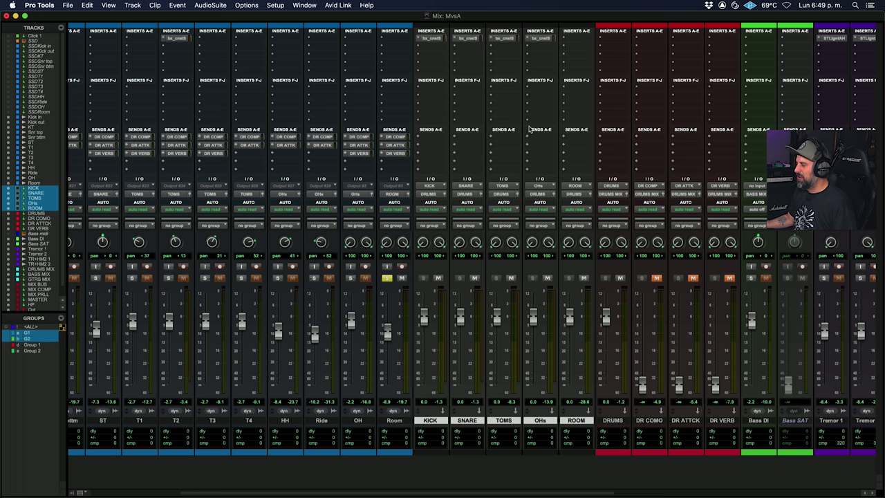
key("space")
Step: Search for Devil-Loc (stereo) and insert it in the first slot of the ROOM aux
left_click(578, 46)
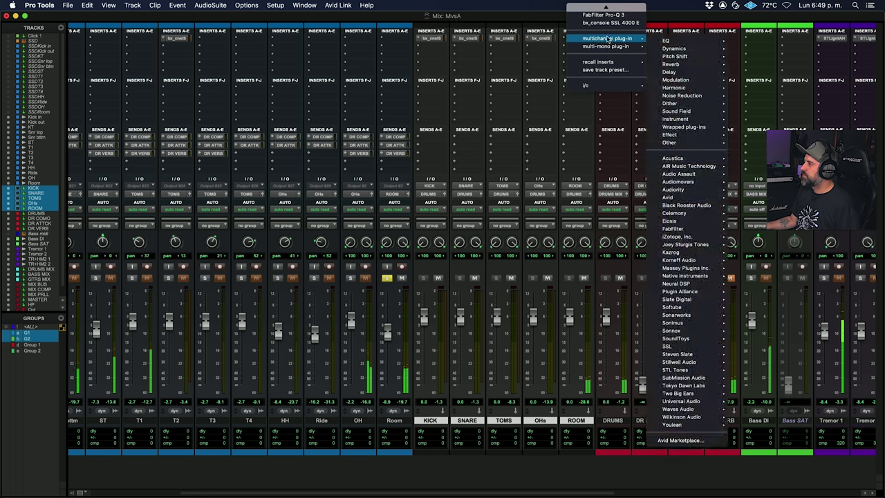
left_click(524, 68)
left_click(580, 41)
type("devi")
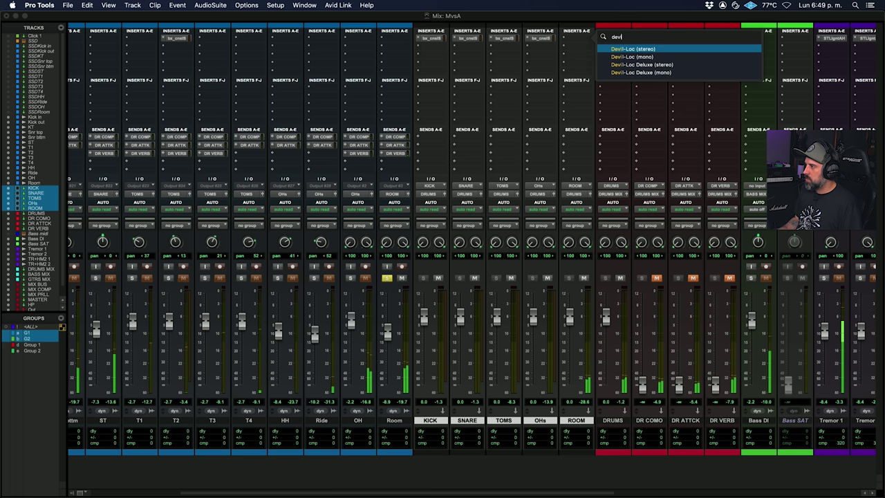
key("Return")
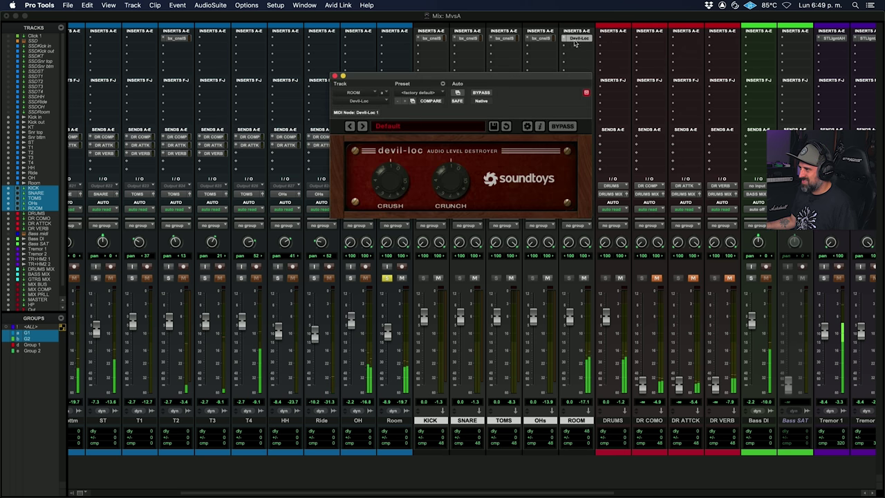
Step: Replace the ROOM aux's first insert with Devil-Loc Deluxe (stereo)
left_click(561, 40)
type("dvil")
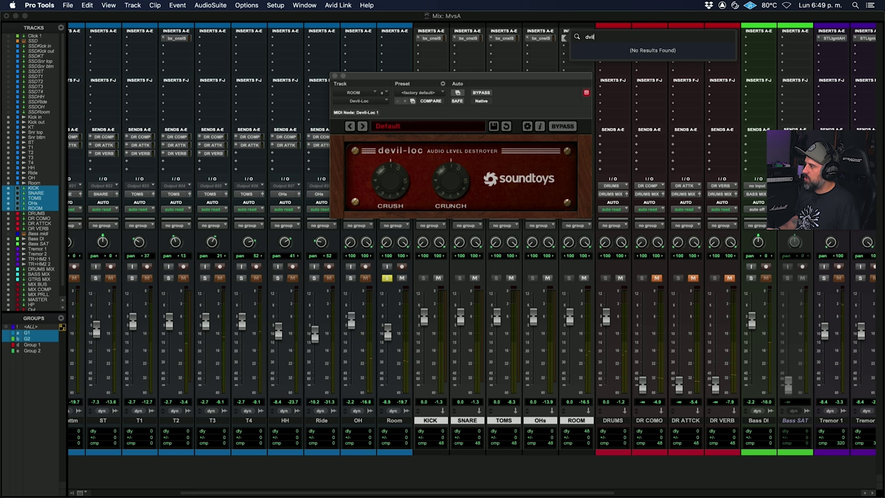
key("BackSpace")
key("BackSpace")
key("BackSpace")
type("ev")
key("Down")
key("Down")
key("Return")
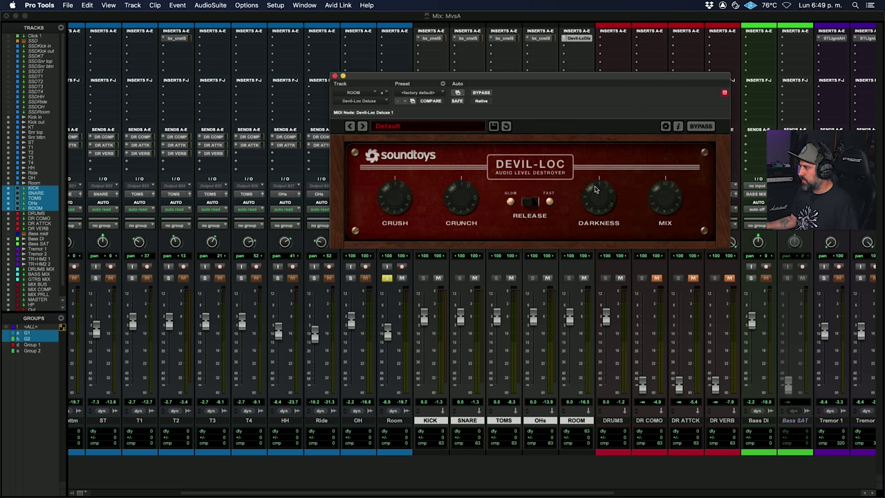
Step: Adjust the Devil-Loc Deluxe's Mix amount during playback and lower the ROOM fader to -5.4 dB
key("space")
left_click_drag(673, 198, 668, 206)
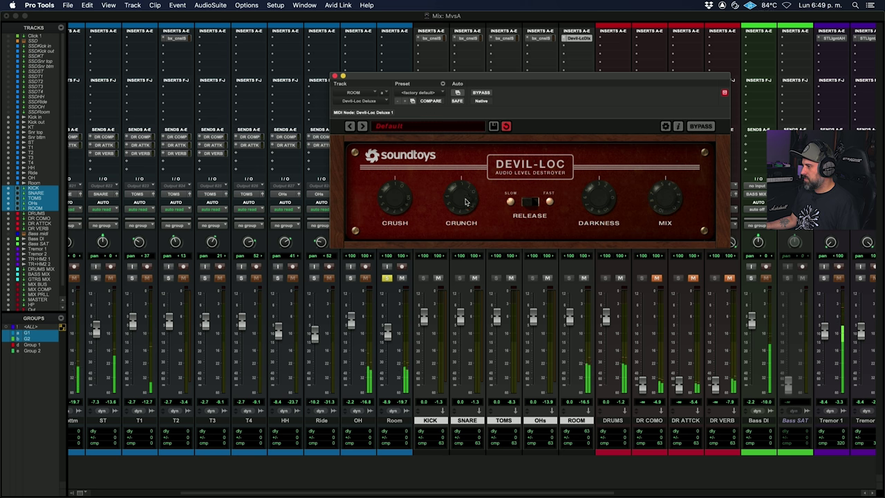
left_click_drag(470, 78, 338, 45)
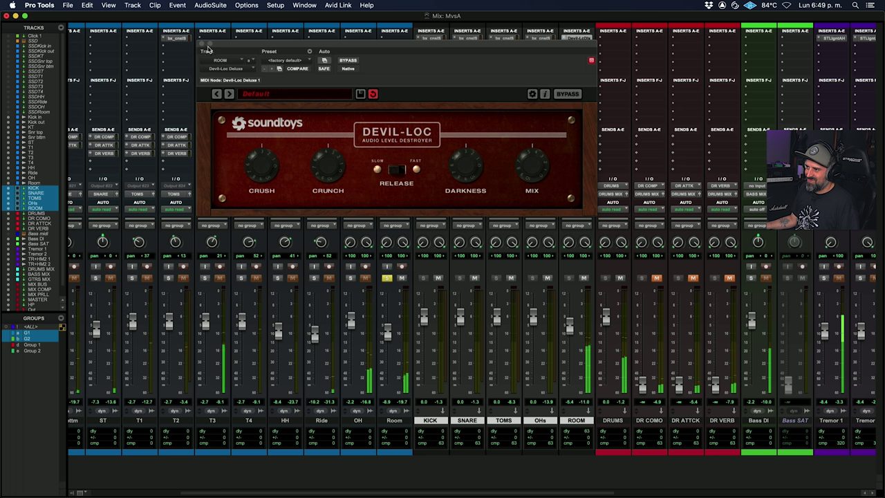
left_click(203, 45)
Step: Insert FabFilter Pro-Q 3 after Devil-Loc Deluxe on the ROOM aux, dipping the highs and filtering the lows
left_click(611, 36)
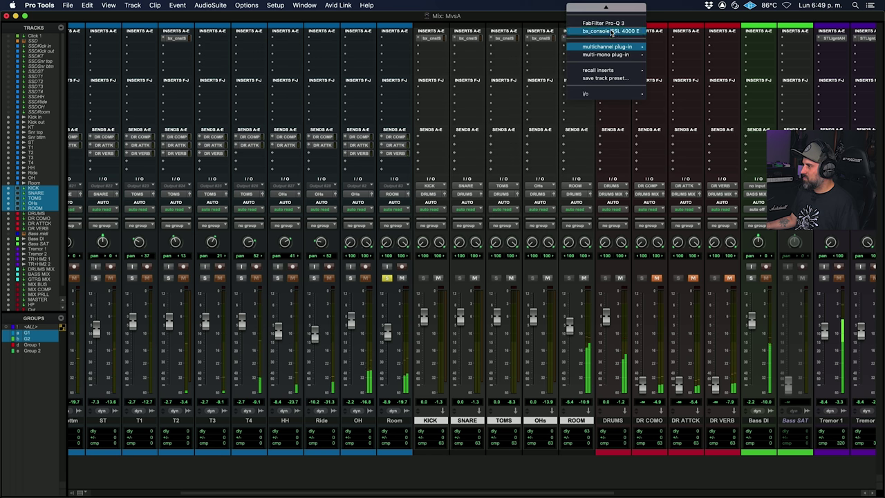
left_click(603, 22)
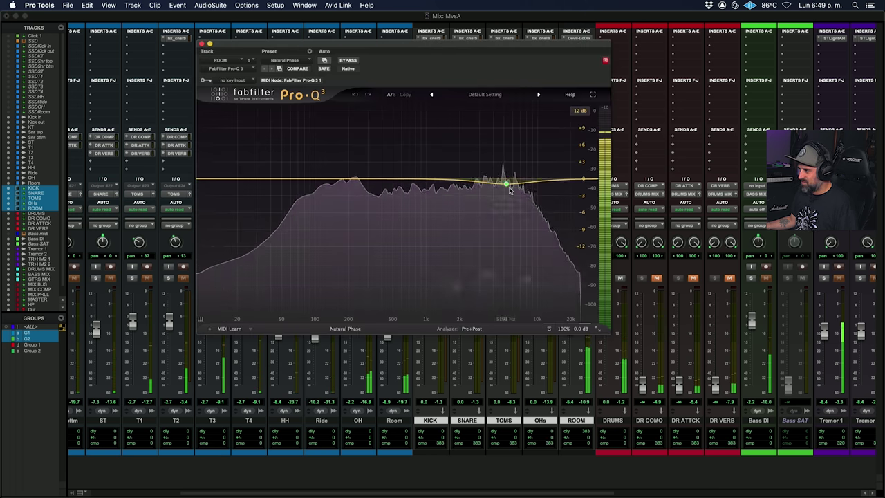
left_click_drag(507, 186, 538, 205)
left_click_drag(213, 181, 319, 180)
left_click(202, 43)
Step: Insert UAD UA 1176LN Legacy in the ROOM aux's third slot and adjust its release during playback
left_click(580, 54)
type("1176")
key("Down")
key("Down")
key("Down")
key("Down")
key("Return")
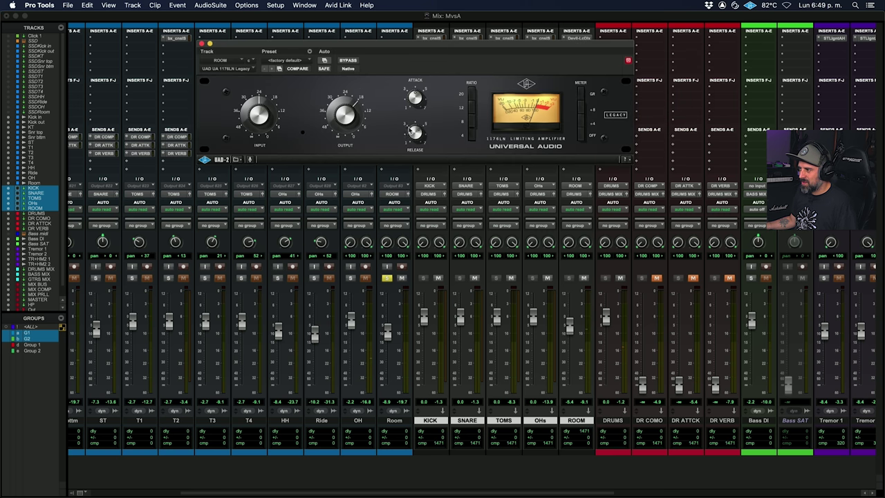
key("space")
left_click_drag(416, 132, 418, 101)
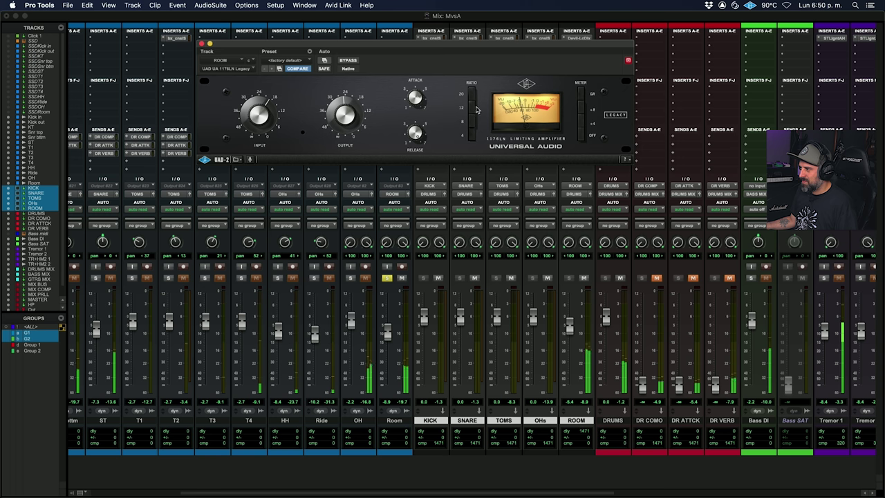
left_click(201, 44)
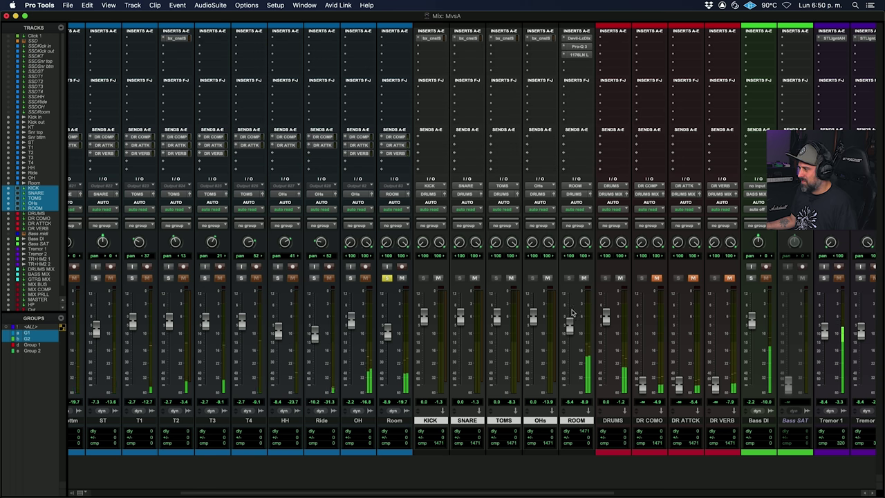
Step: Clear the Room solo and lower the faders of ROOM to -10.2 dB and OHs to -1.1 dB
left_click(388, 278)
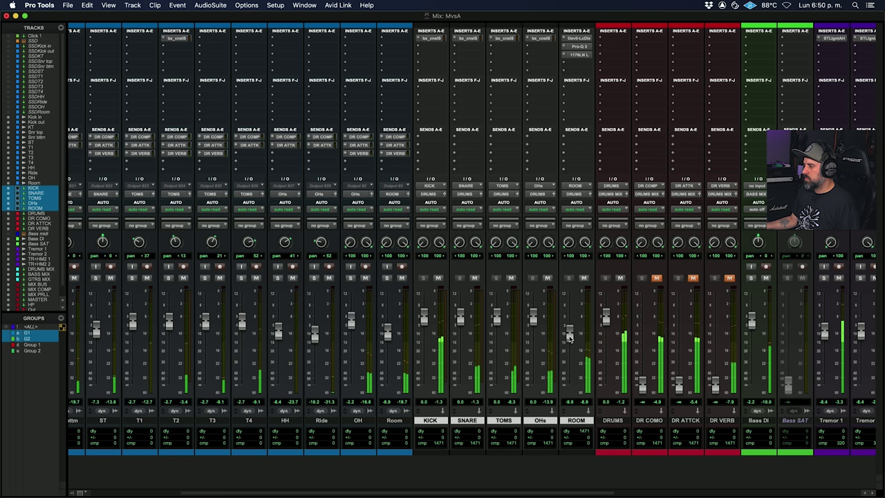
left_click_drag(534, 321, 522, 320)
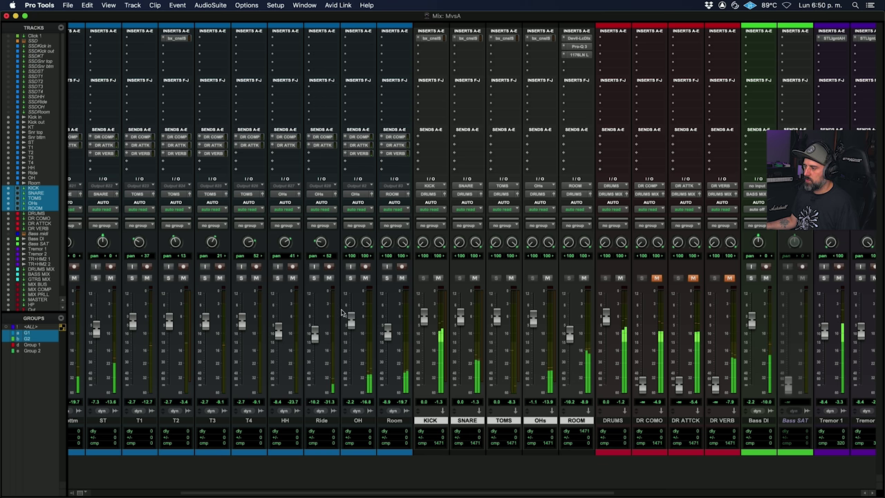
Step: Check the KICK aux's SSL strip and insert RCompressor in the slot after it
scroll(344, 313, "left", 5)
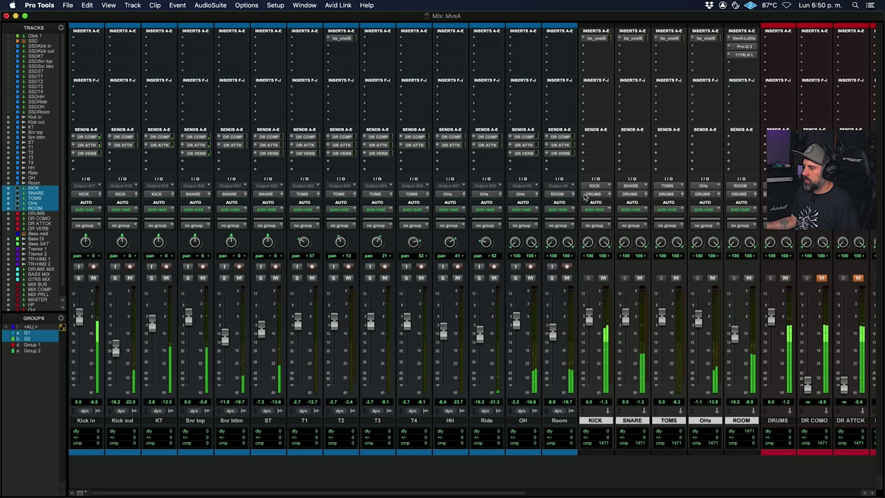
left_click(596, 38)
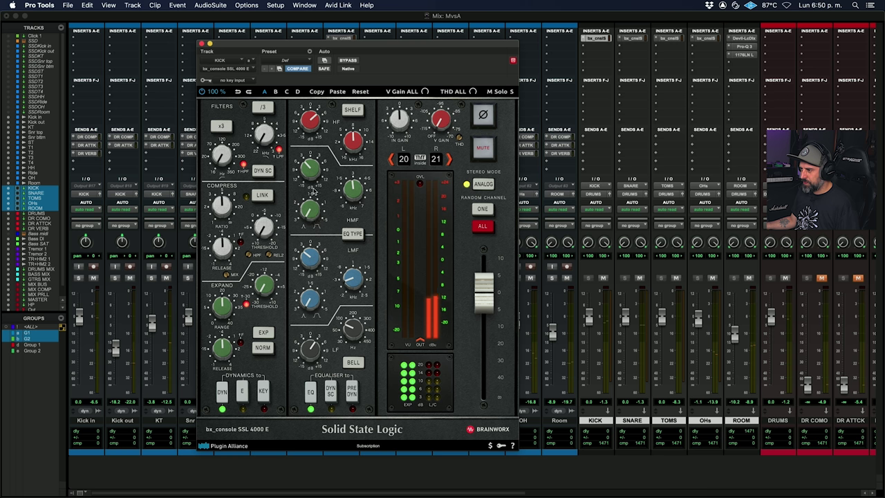
left_click(201, 44)
left_click(601, 47)
type("trans")
key("Return")
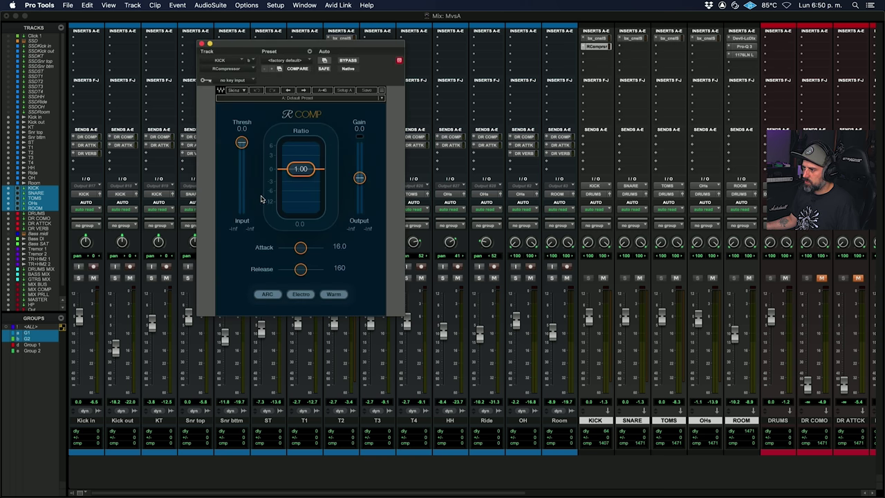
Step: Set the KICK RCompressor's ratio to about 4, release to 5.00 and threshold to -16.1
left_click(299, 168)
type("4")
key("Return")
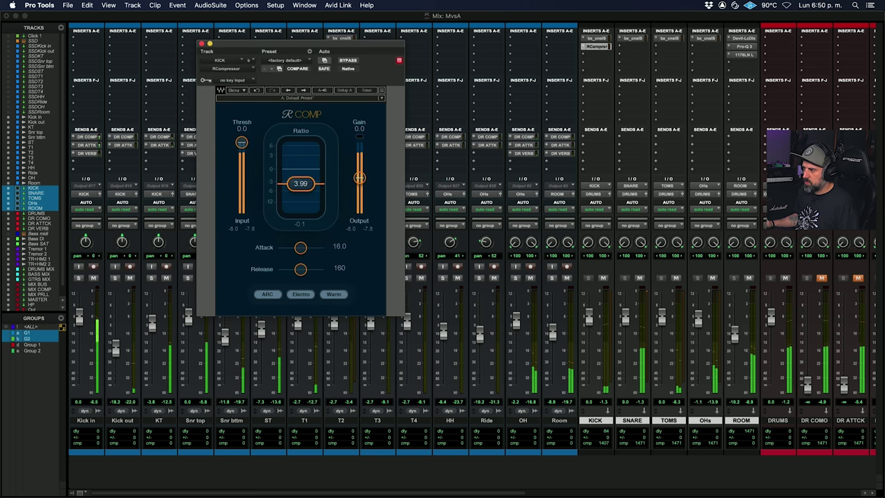
left_click_drag(241, 142, 242, 155)
left_click_drag(301, 269, 278, 269)
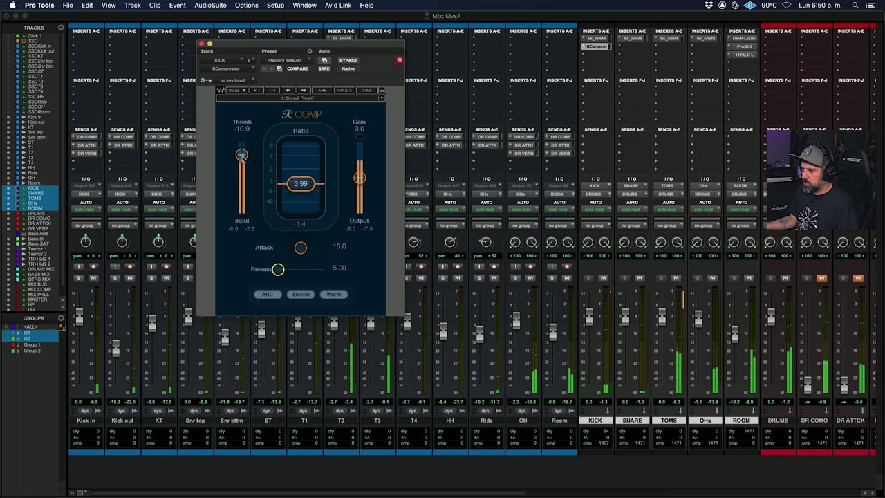
left_click_drag(241, 155, 242, 162)
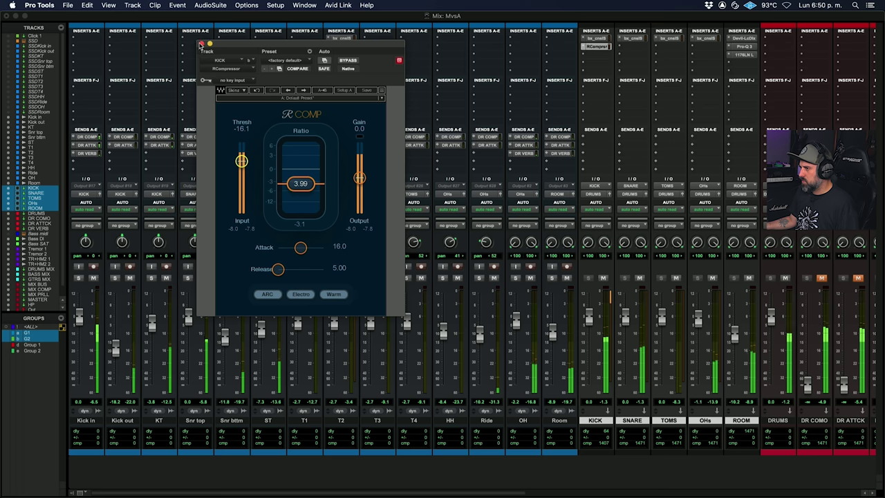
left_click(200, 44)
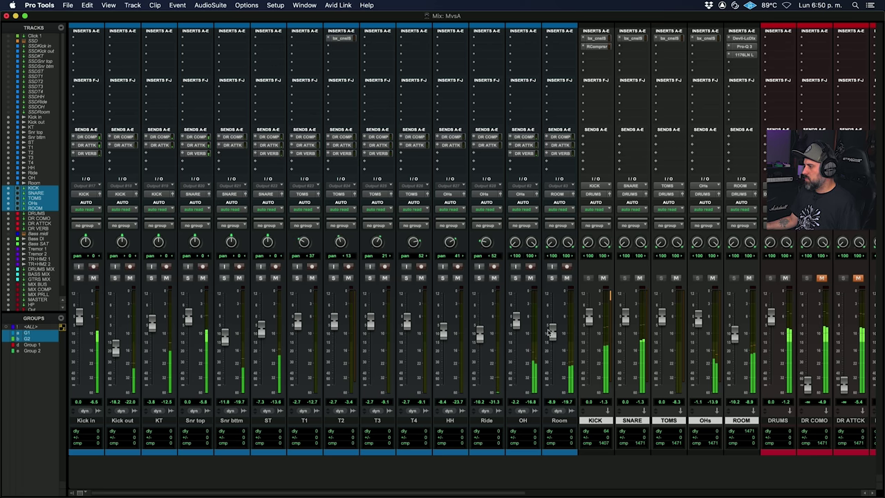
scroll(551, 333, "right", 8)
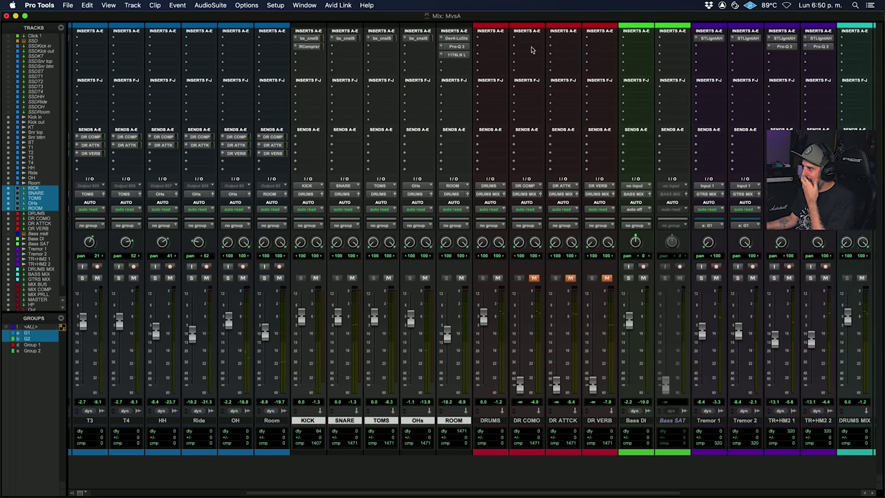
Step: Insert UAD UA 1176LN Rev E in the DR COMO aux's first insert slot
left_click(530, 45)
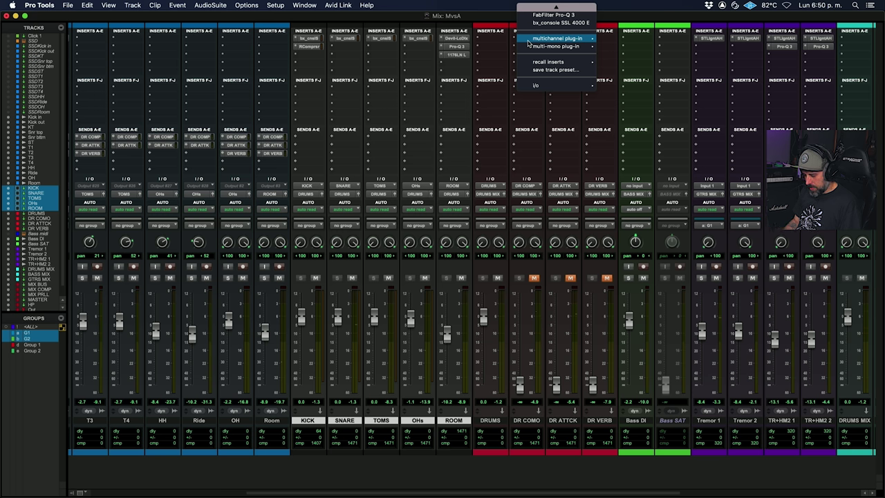
type("1176")
key("Down")
key("Down")
key("Down")
key("Down")
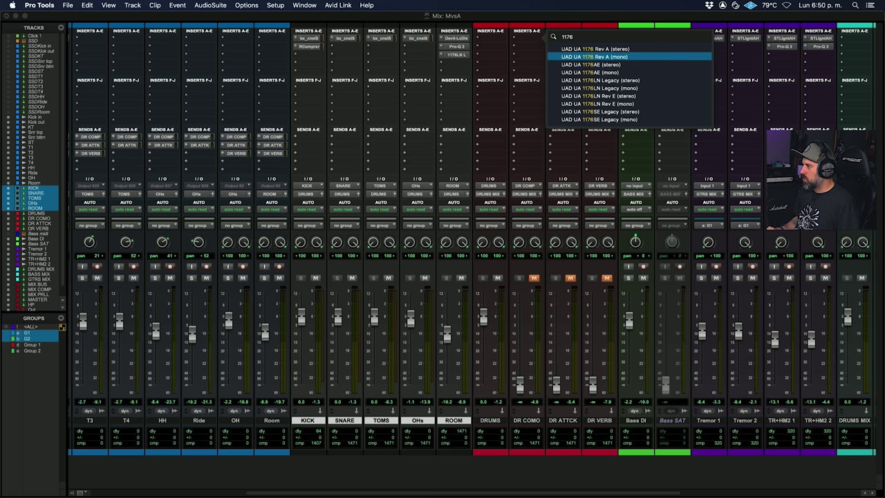
key("Down")
key("Down")
key("Return")
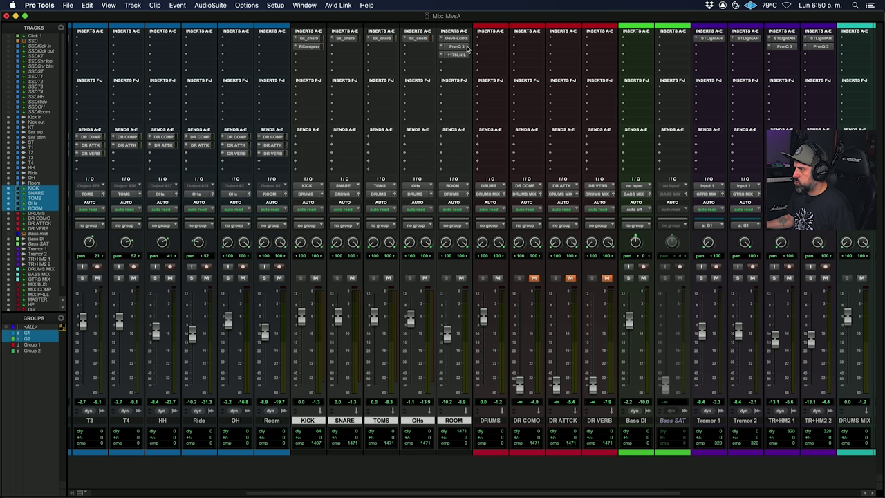
Step: Unmute DR COMO, raise its fader to -4.6 dB and adjust the 1176LN's release during playback
key("space")
left_click_drag(521, 385, 520, 330)
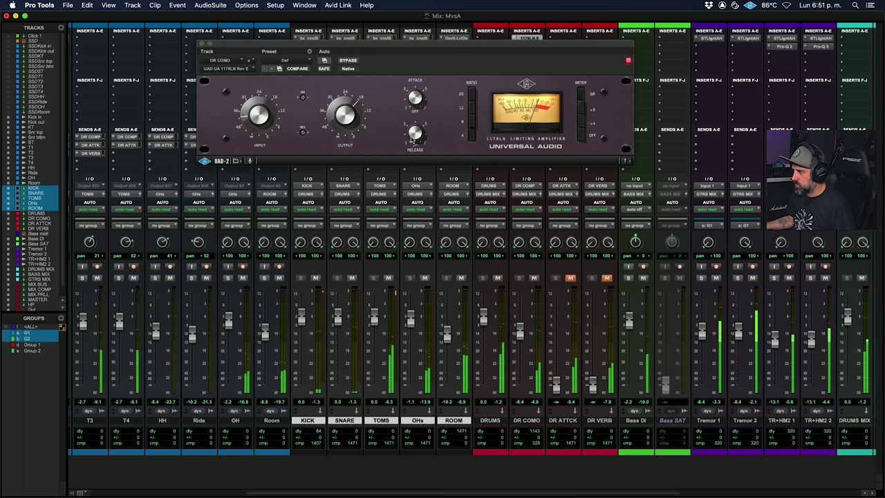
left_click_drag(417, 135, 416, 125)
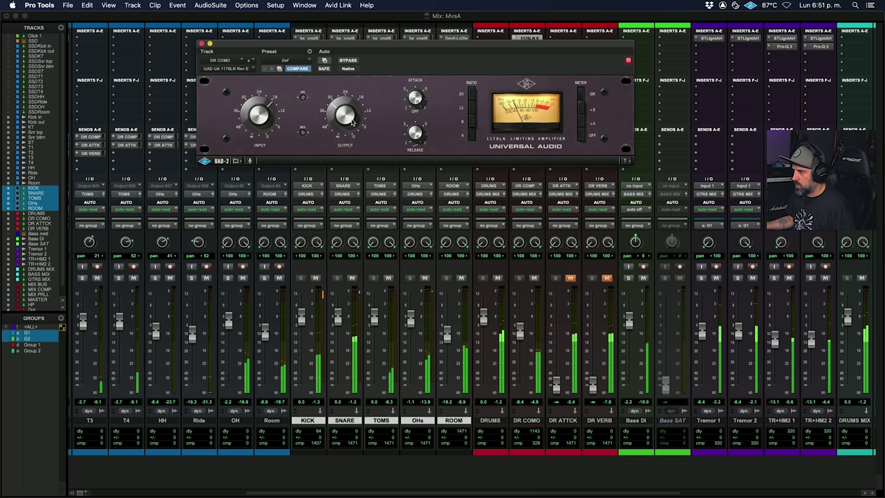
mouse_move(520, 330)
left_mouse_down()
mouse_move(520, 355)
mouse_move(520, 335)
mouse_move(487, 325)
mouse_move(486, 389)
mouse_move(523, 327)
left_mouse_up()
left_click(202, 44)
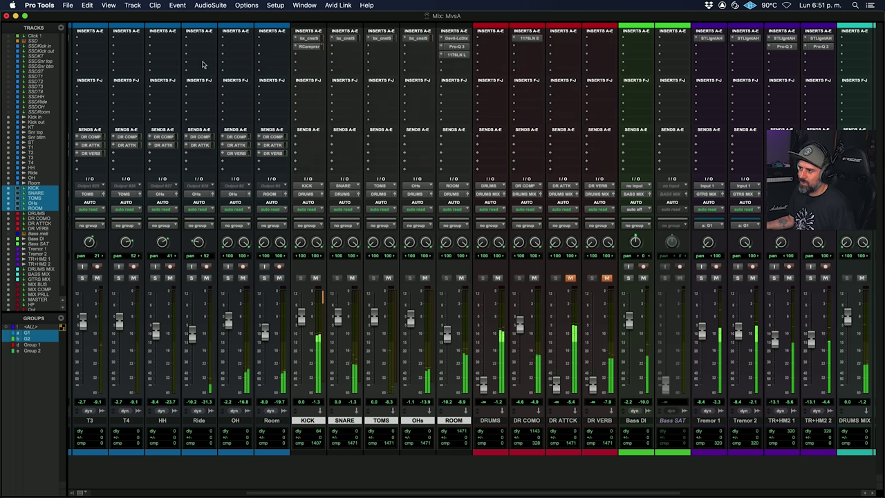
Step: Check the DR COMP send levels of the Kick in, KT, Kick out, OH and Room tracks
scroll(199, 205, "left", 4)
scroll(199, 205, "left", 5)
left_click(82, 137)
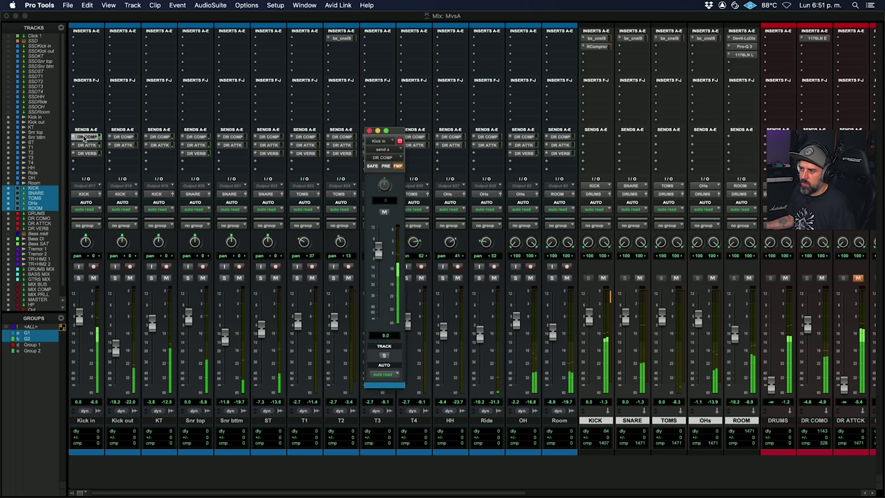
left_click(159, 136)
left_click(122, 137)
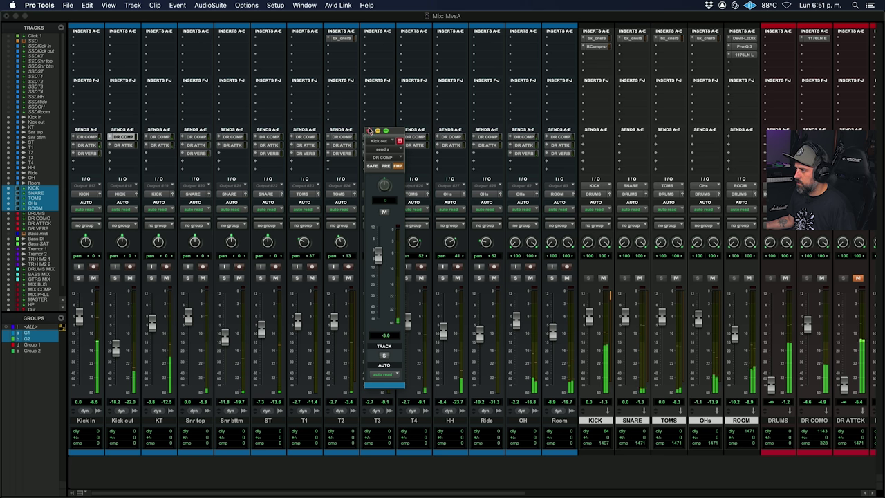
left_click(369, 130)
left_click(524, 137)
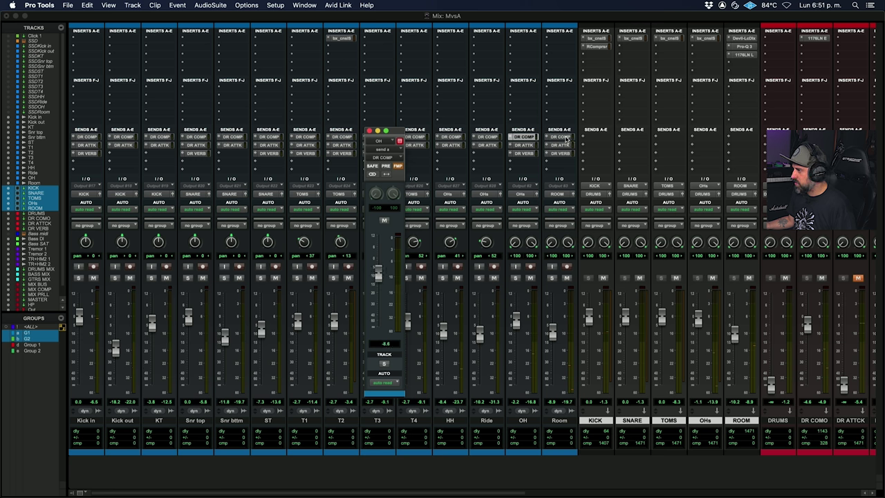
left_click(565, 137)
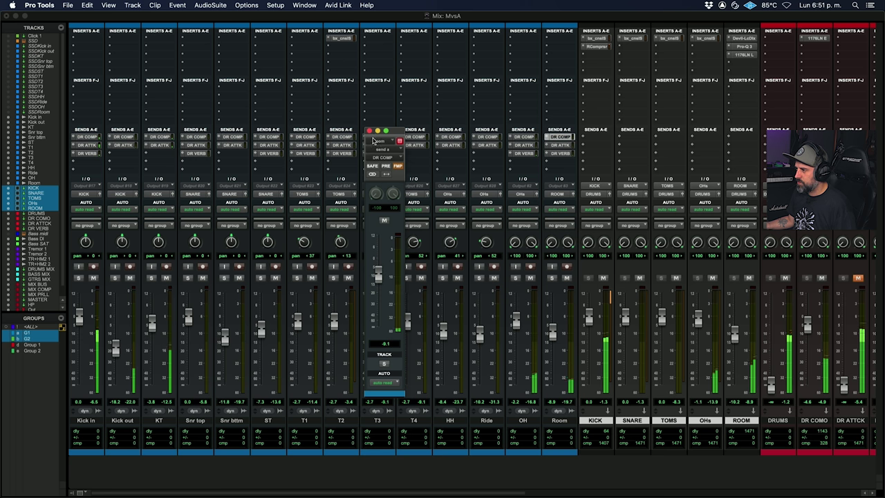
left_click(370, 130)
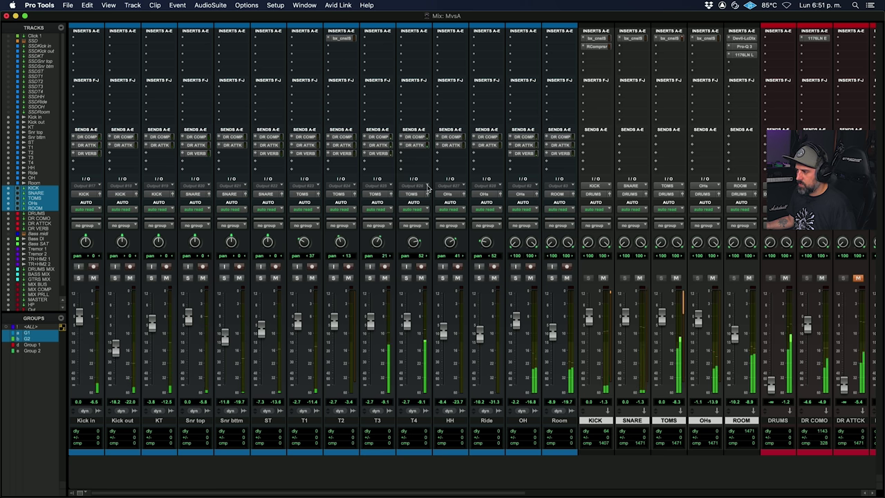
Step: Raise the Room track's DR COMP send to -2.0 dB and set the DR COMO fader to -6.8 dB
left_click(542, 138)
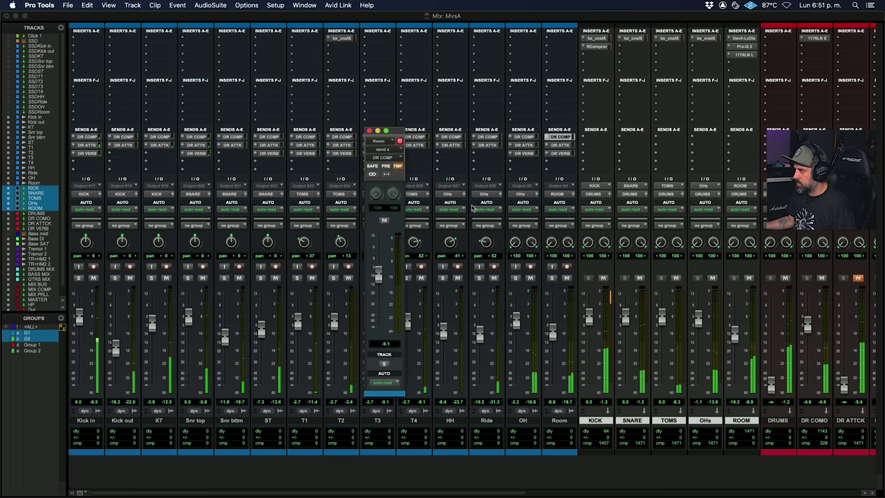
left_click_drag(378, 276, 378, 261)
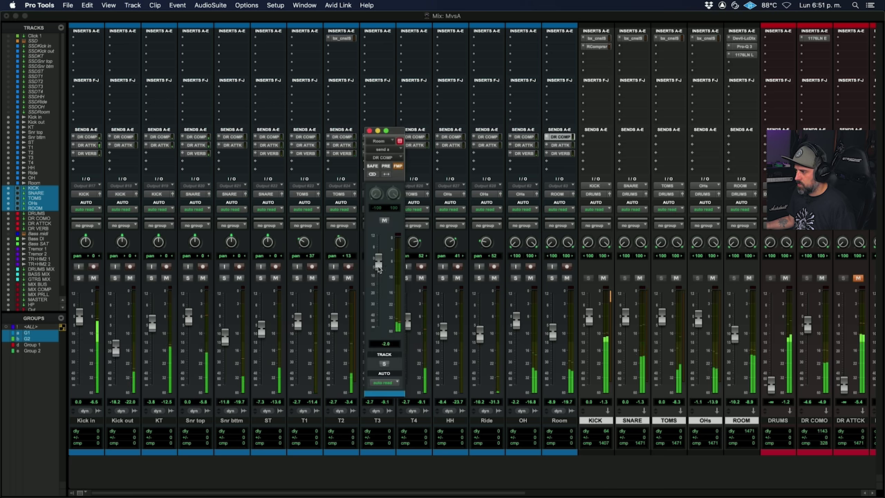
left_click(369, 131)
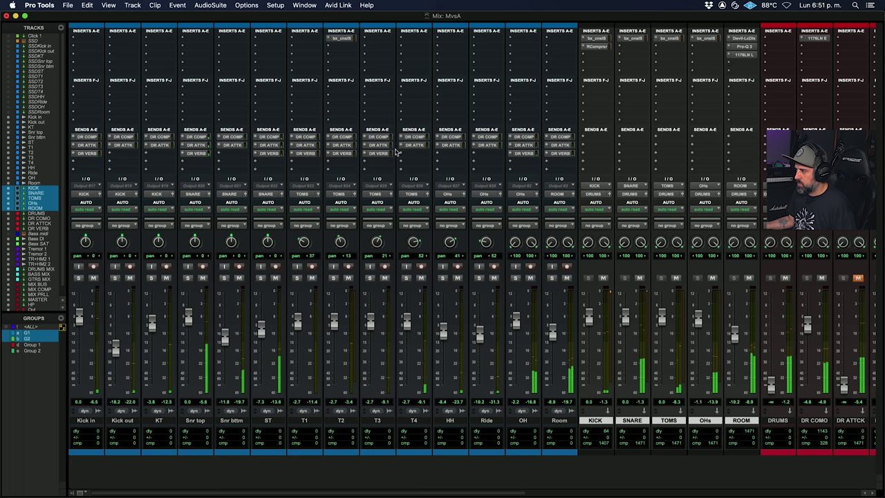
scroll(728, 363, "right", 2)
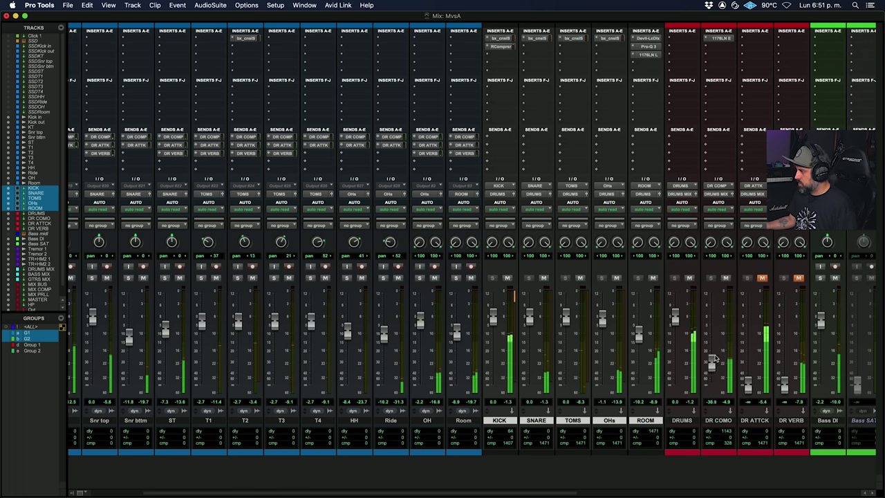
scroll(691, 346, "right", 5)
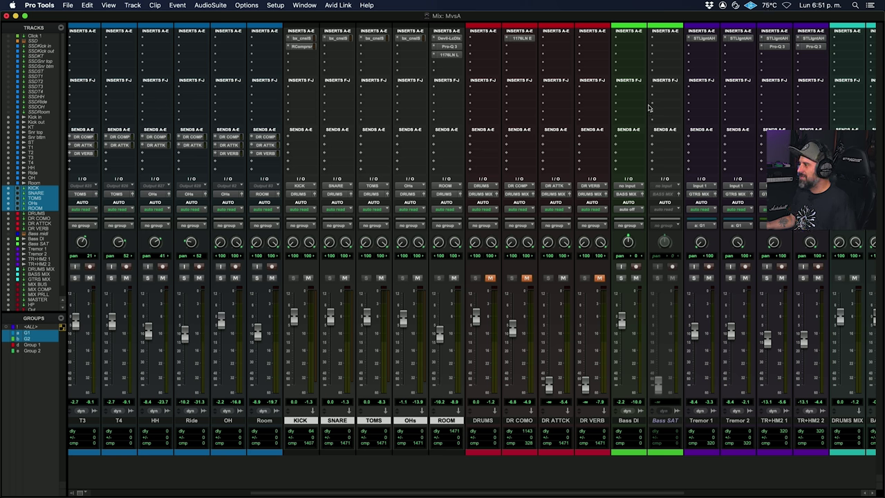
Step: Insert the UAD Chandler Limited Zener Limiter in the DR ATTCK aux's first insert slot
left_click(555, 39)
type("zen")
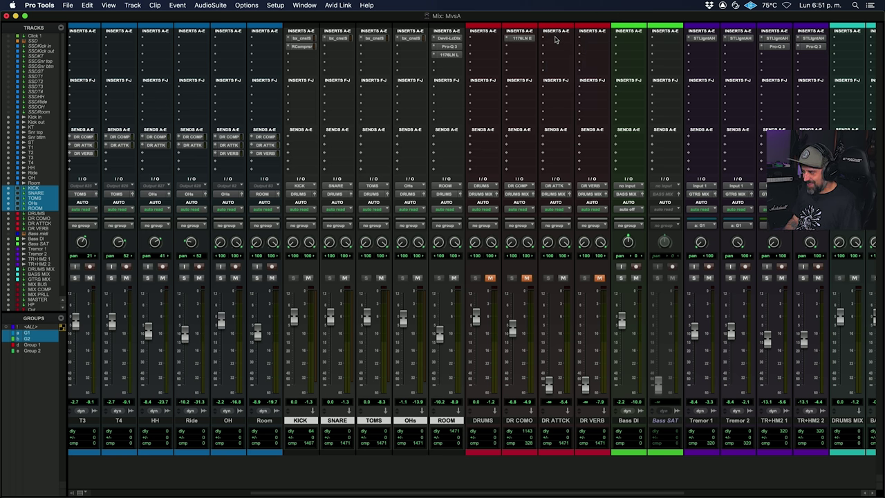
key("Return")
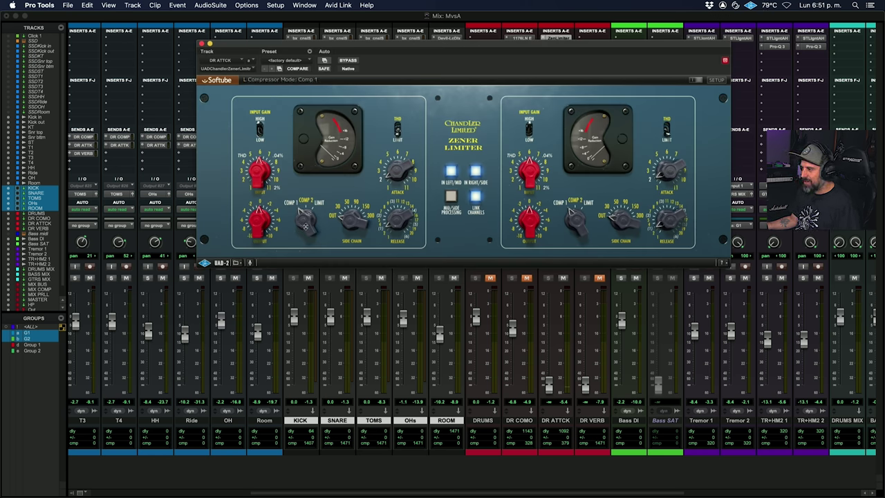
Step: Set the Zener Limiter to Comp 2 with a 90 Hz side chain, attack 6 and input 8, and adjust its release
left_click_drag(307, 221, 361, 177)
left_click_drag(347, 235, 353, 223)
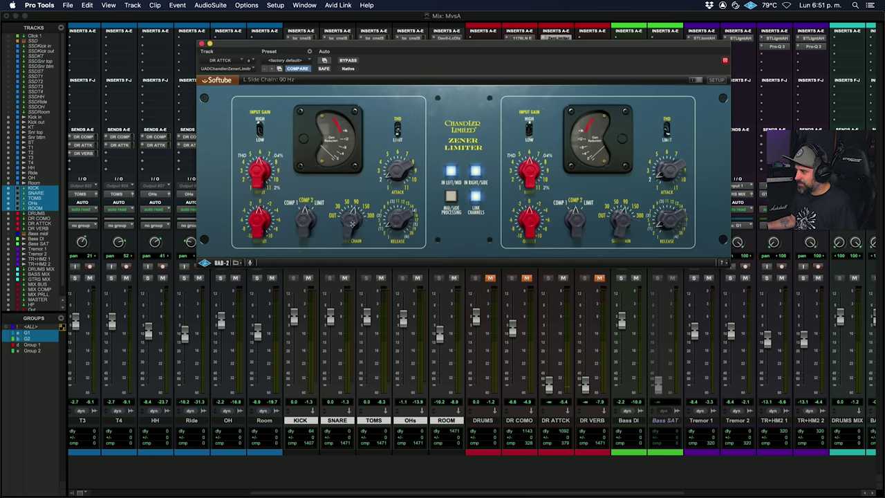
left_click_drag(408, 219, 399, 223)
left_click_drag(398, 175, 406, 101)
left_click_drag(390, 213, 398, 302)
mouse_move(405, 162)
left_mouse_down()
mouse_move(395, 175)
mouse_move(396, 167)
left_mouse_up()
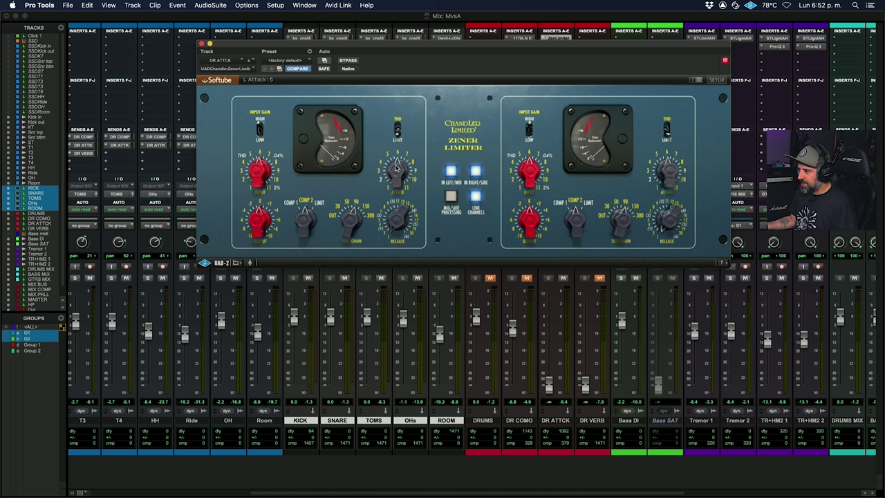
left_click_drag(256, 217, 258, 242)
left_click_drag(260, 185, 262, 160)
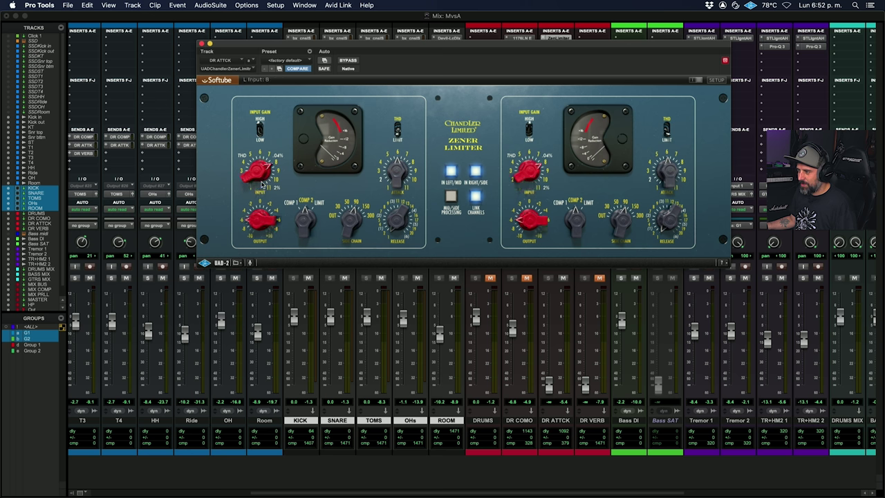
Step: Raise the DR ATTCK fader to 0 dB and set the Zener Limiter's output to -2 dB during playback
key("space")
left_click_drag(262, 225, 263, 197)
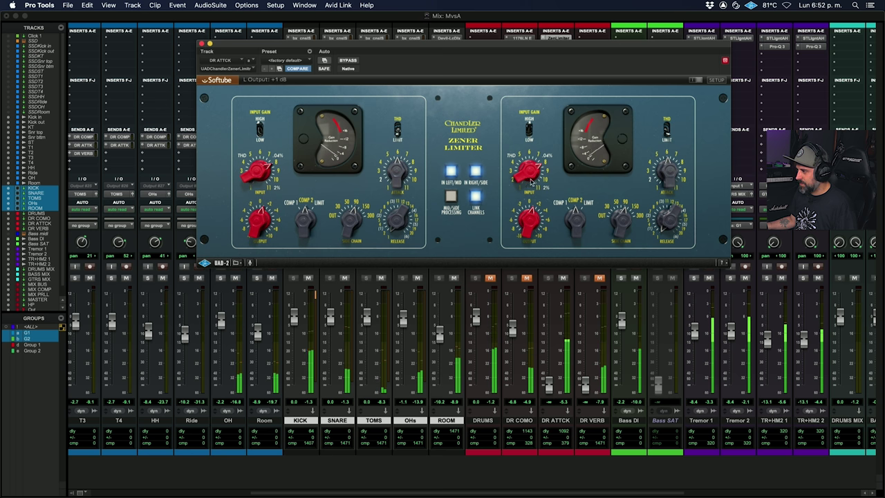
key("space")
left_click(549, 386, "alt")
key("space")
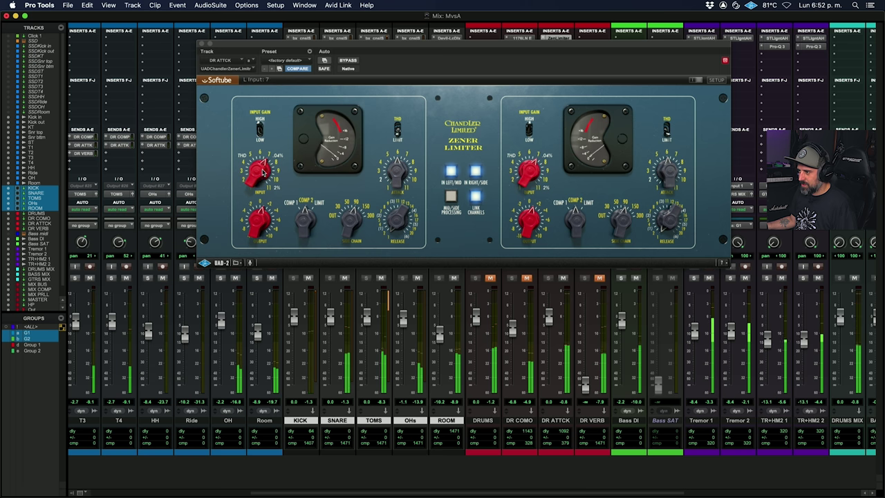
left_click_drag(258, 220, 255, 244)
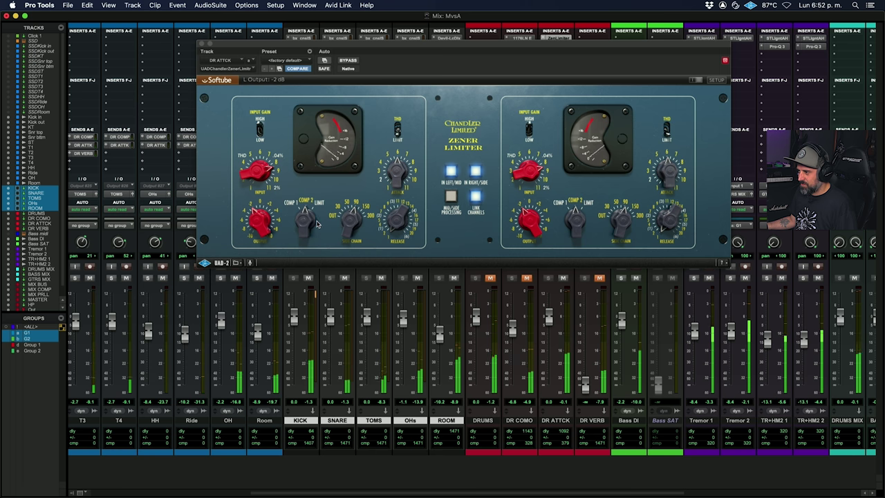
key("super+w")
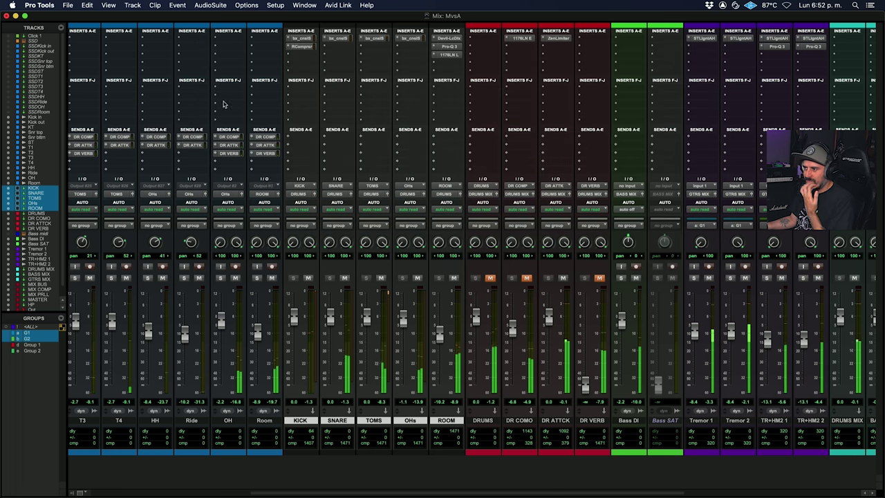
Step: Lower the DR ATTK sends of Kick in to -5.9 dB and KT to -7.3 dB
scroll(257, 173, "left", 5)
left_click(89, 146)
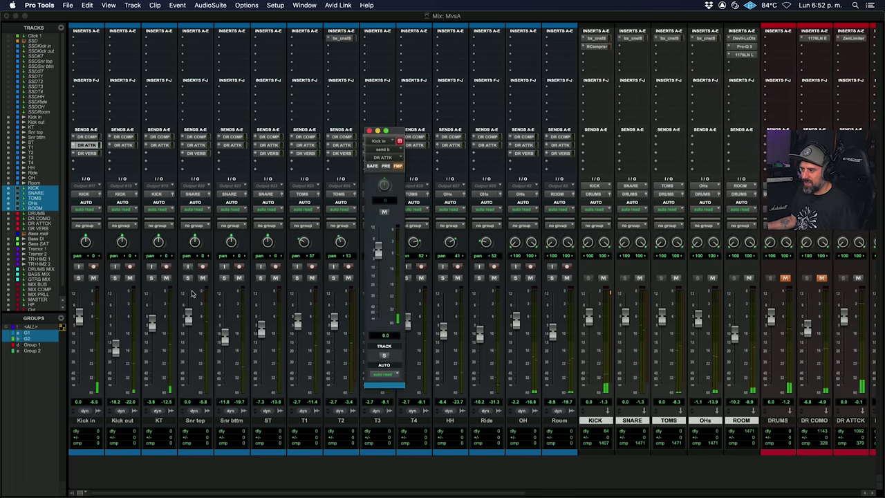
left_click(126, 146)
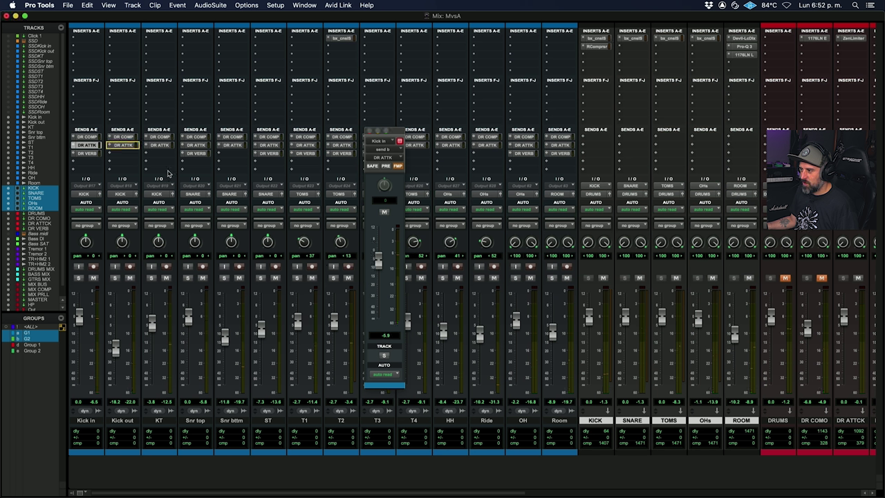
left_click(165, 146)
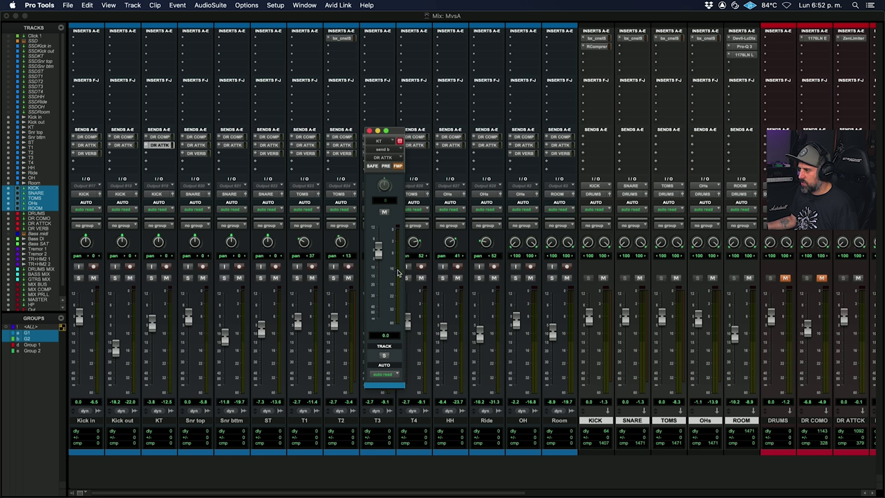
key("space")
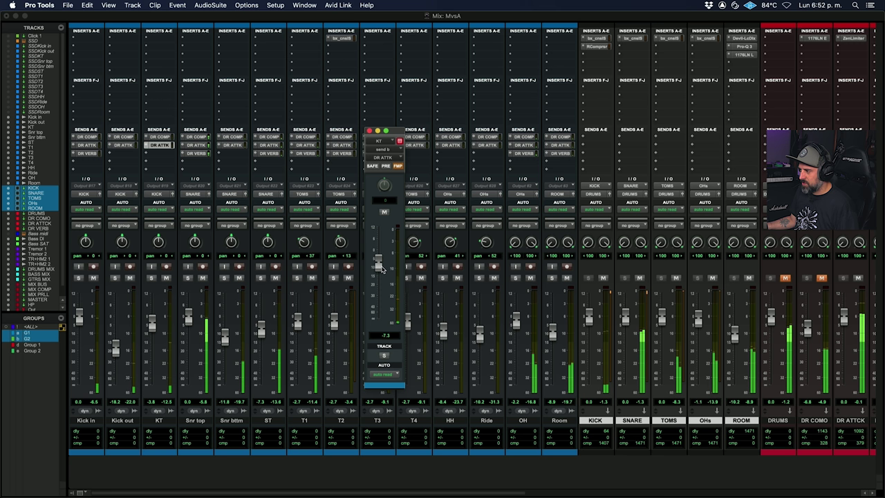
key("space")
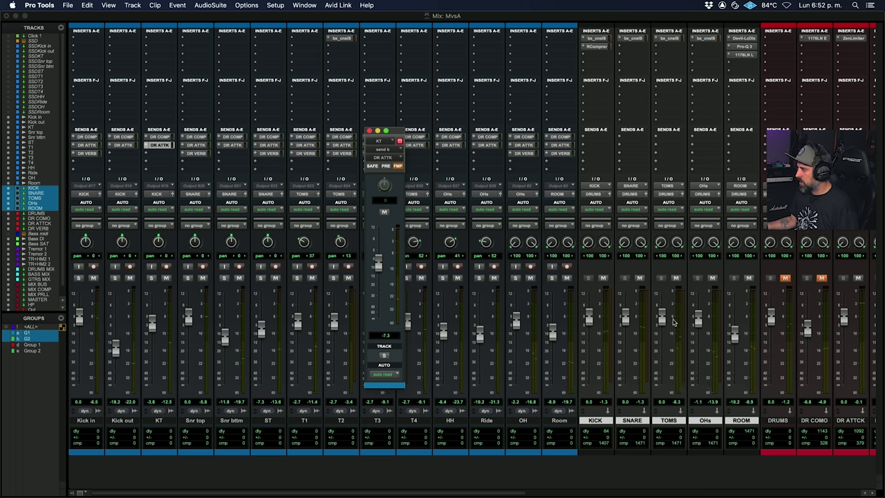
Step: Unmute DRUMS and DR COMO and blend in DR ATTCK at -22.2 dB during playback
scroll(654, 376, "right", 5)
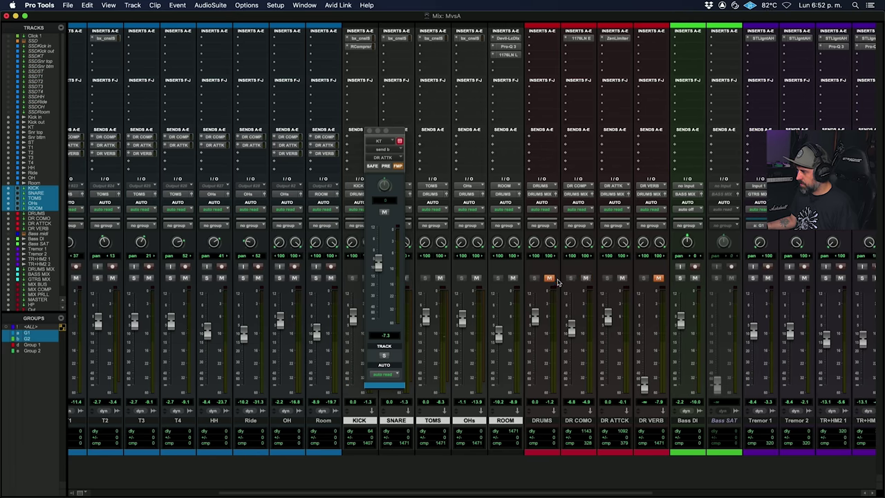
key("space")
left_click_drag(610, 387, 612, 355)
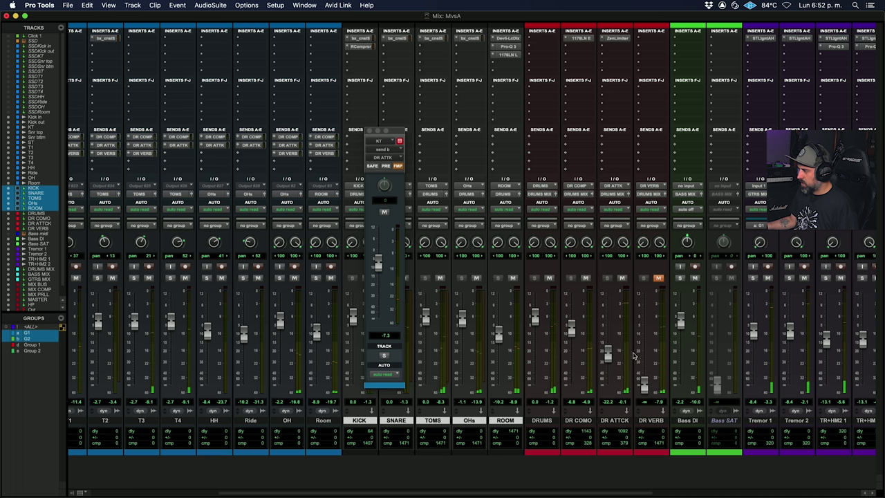
scroll(631, 354, "right", 8)
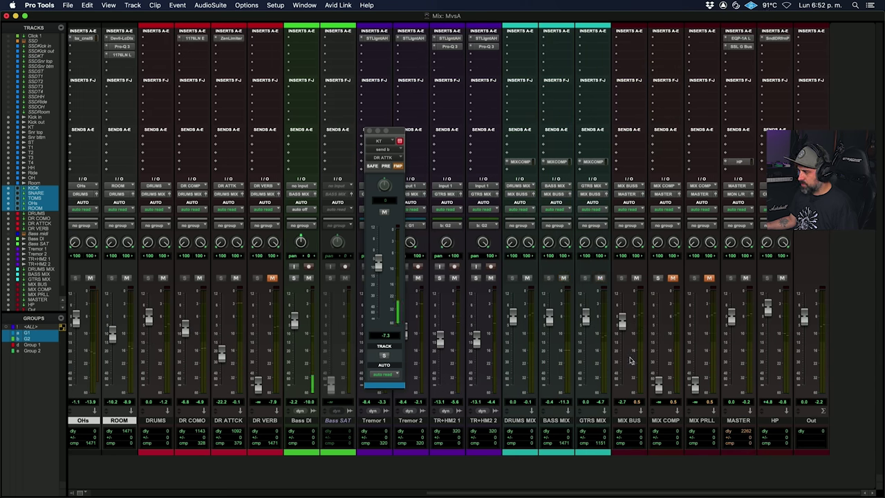
scroll(630, 359, "left", 4)
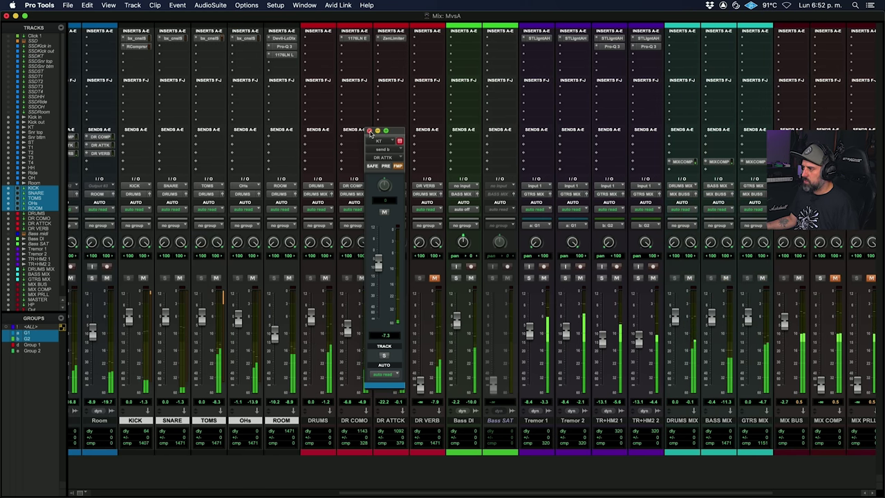
left_click(369, 131)
scroll(507, 305, "right", 3)
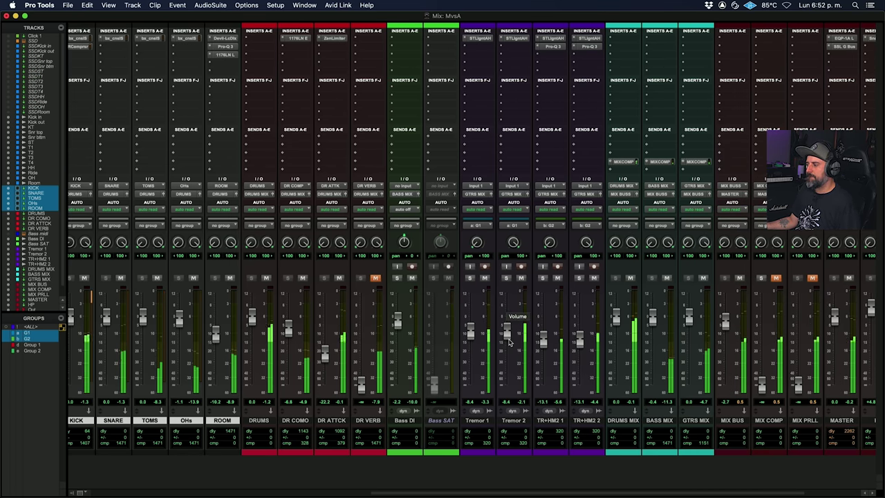
Step: Solo the Bass DI track and make the inactive Bass SAT track active
scroll(508, 325, "right", 3)
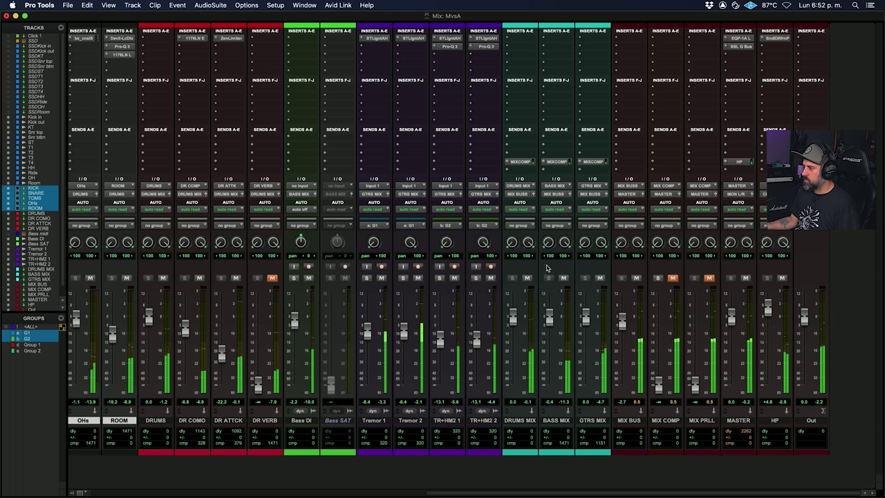
left_click(294, 278)
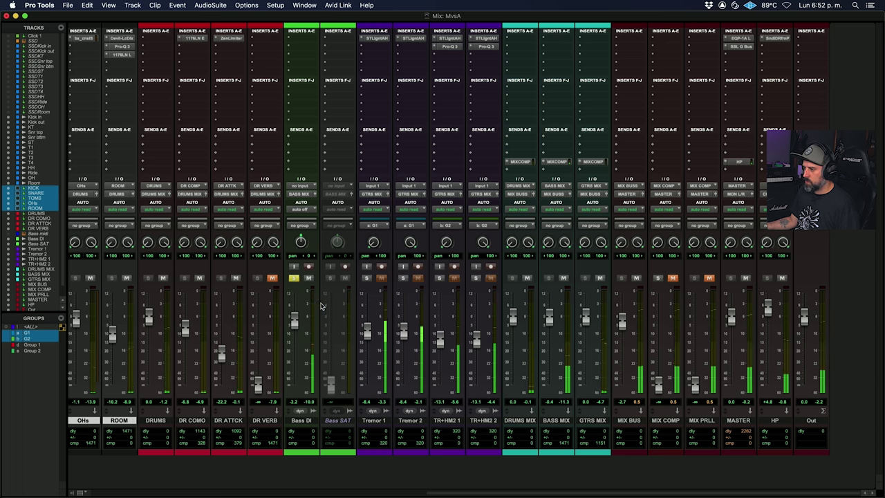
left_click(338, 421)
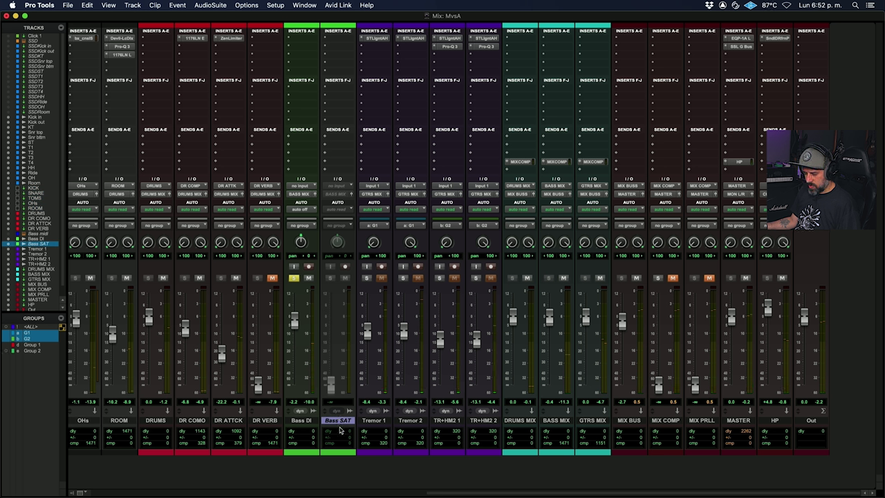
key("super+alt+shift+a")
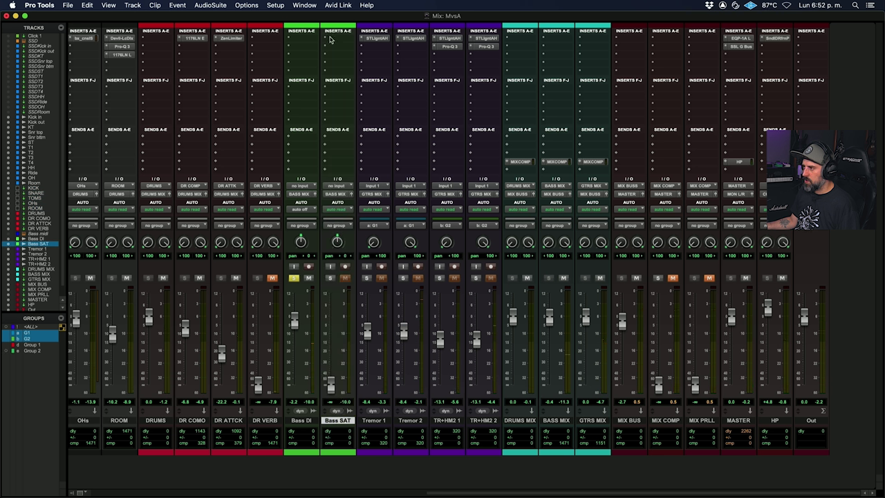
Step: Insert bx_console SSL 4000 E on Bass DI, adjust its HF and HMF bands and cut the LMF band during playback
left_click(296, 38)
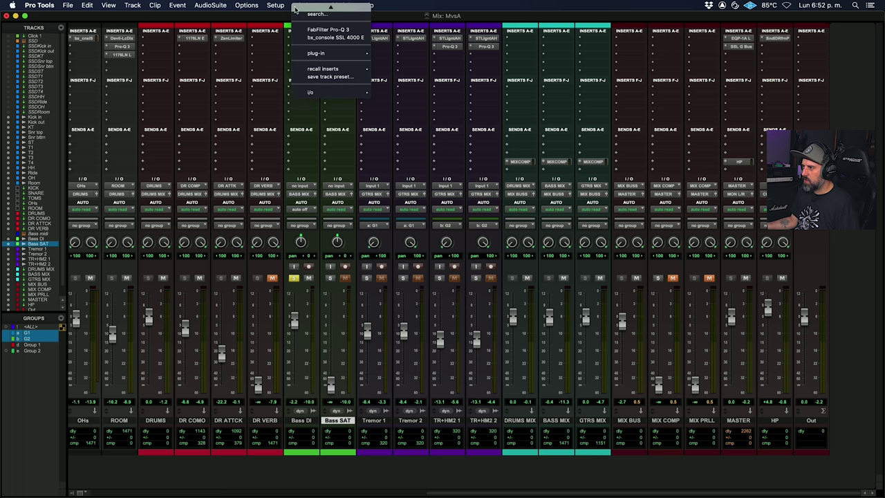
left_click(328, 45)
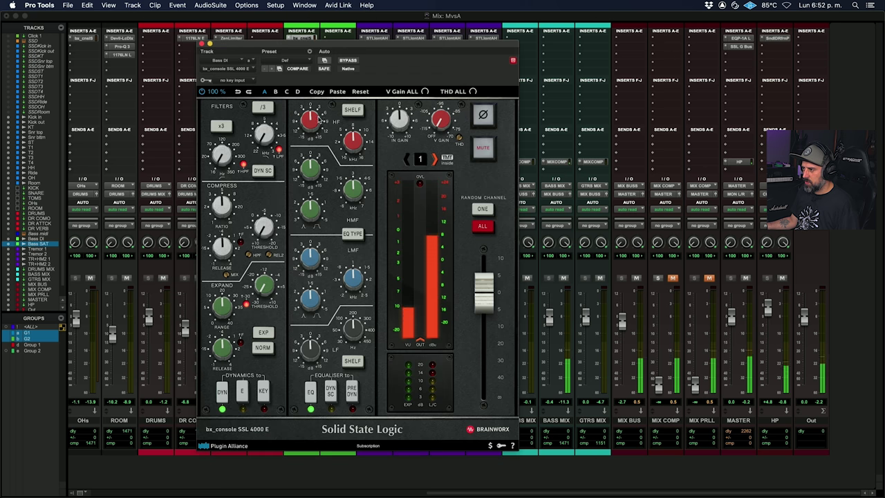
left_click_drag(358, 185, 350, 194)
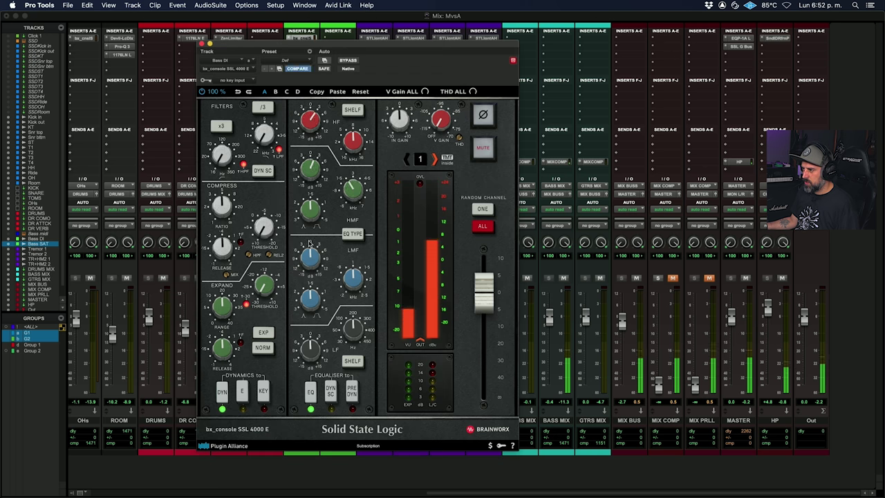
left_click_drag(316, 264, 357, 270)
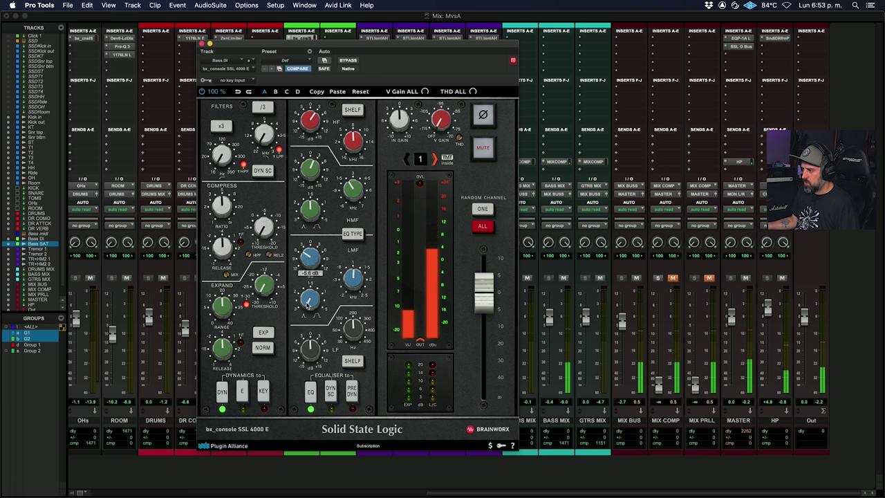
Step: Switch the Bass DI console's LF band to bell, boost it and adjust the compressor's ratio and threshold
left_click(353, 361)
left_click_drag(316, 353, 355, 329)
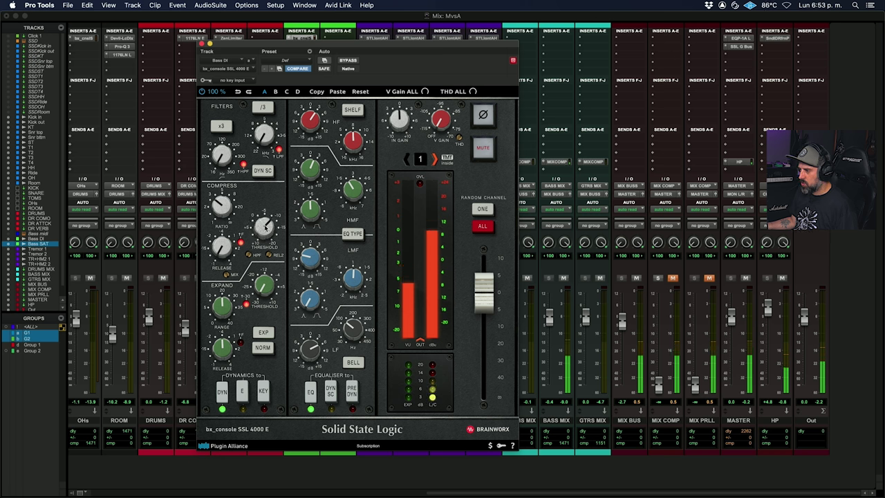
left_click(202, 43)
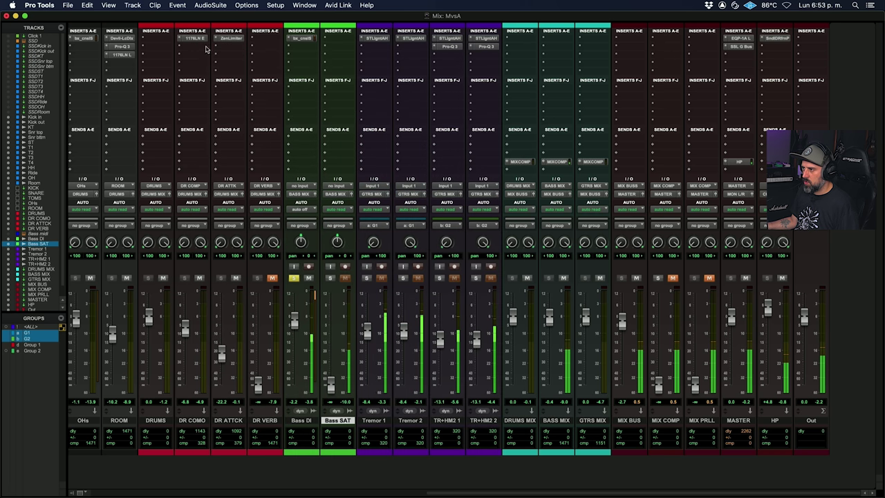
Step: Insert the L1 limiter on Bass DI with threshold and out ceiling both at -9.3
left_click(310, 47)
type("dec")
key("Return")
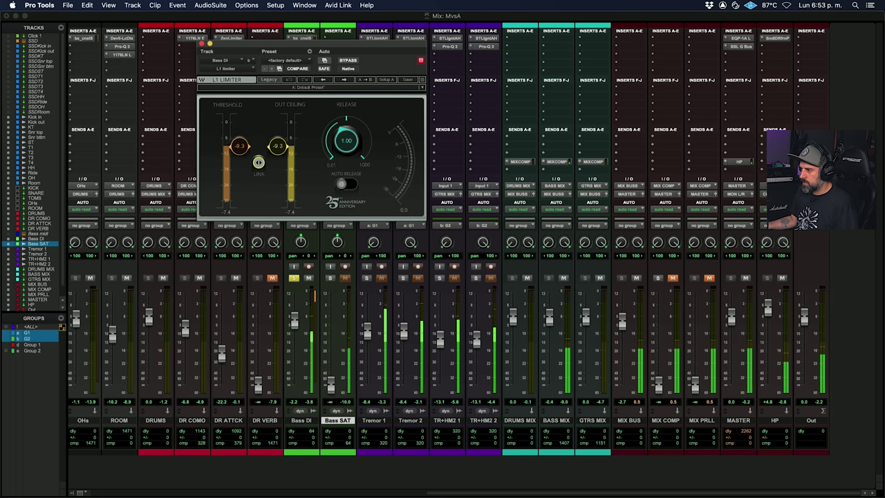
left_click(201, 43)
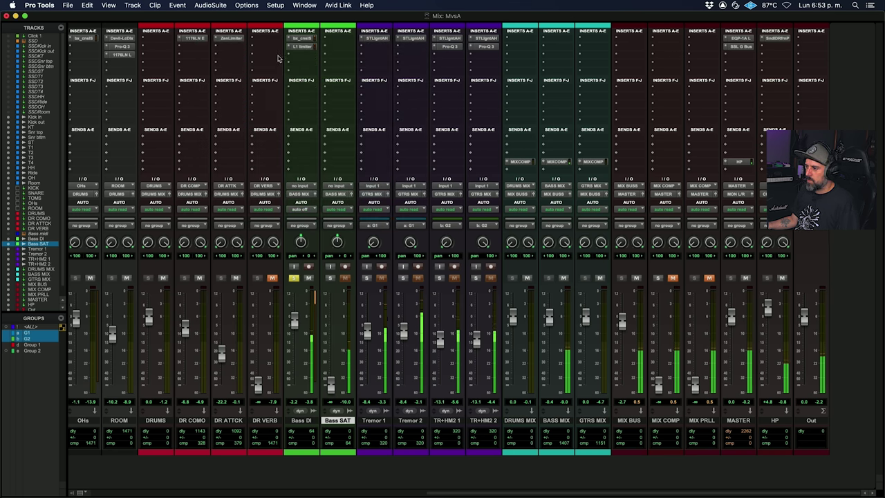
Step: Insert UAD Raw followed by the UAD Ampeg SVTVR Classic (mono) amp on the Bass SAT track
left_click(336, 40)
key("Escape")
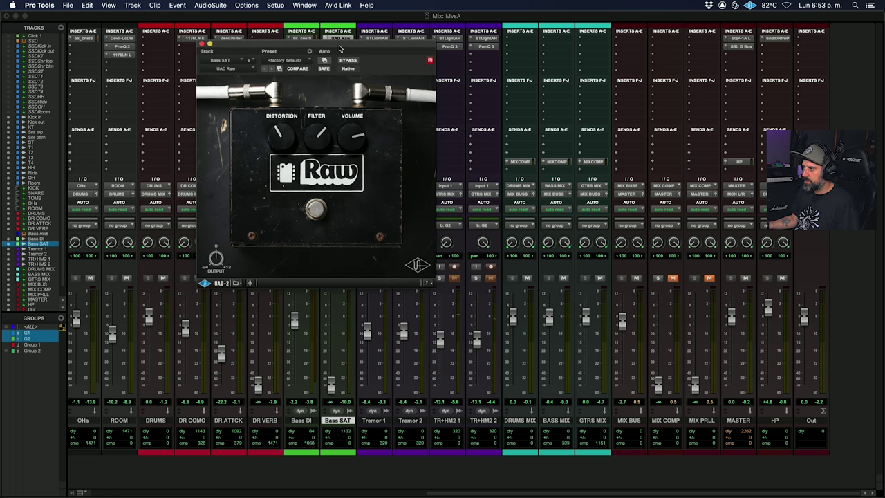
left_click(337, 48)
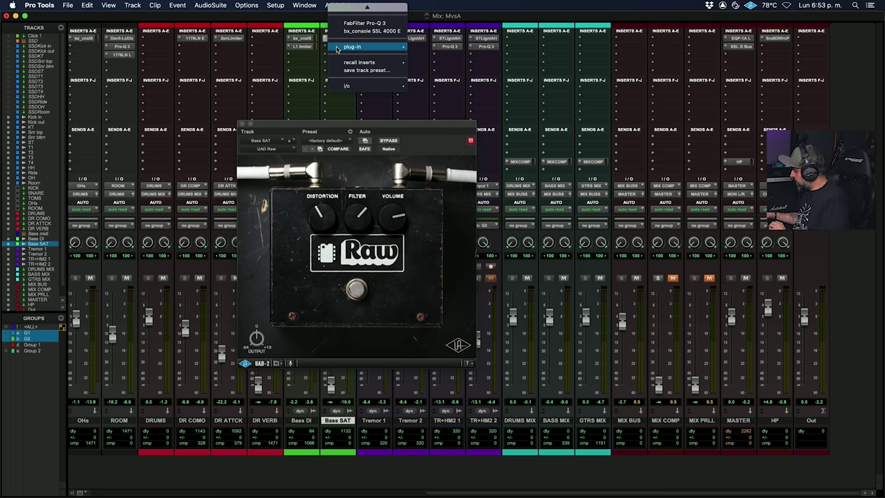
mouse_move(336, 48)
type("svt")
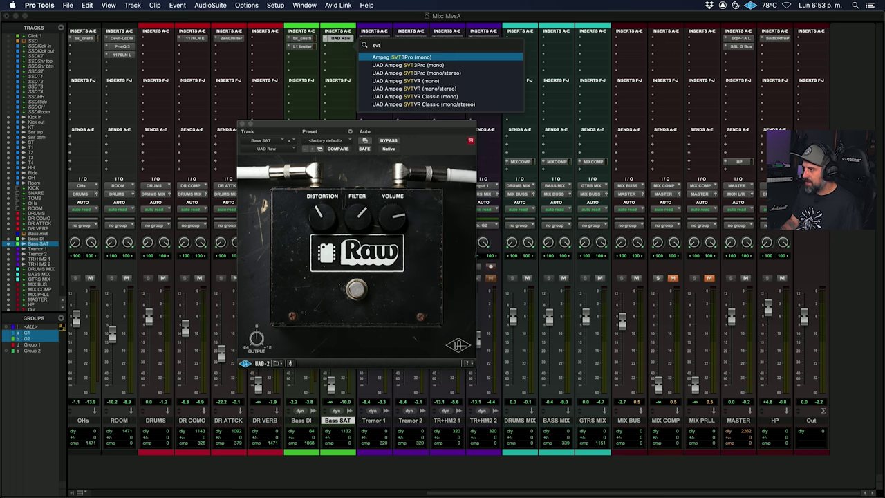
key("Down")
key("Down")
key("Down")
key("Down")
key("Down")
key("Return")
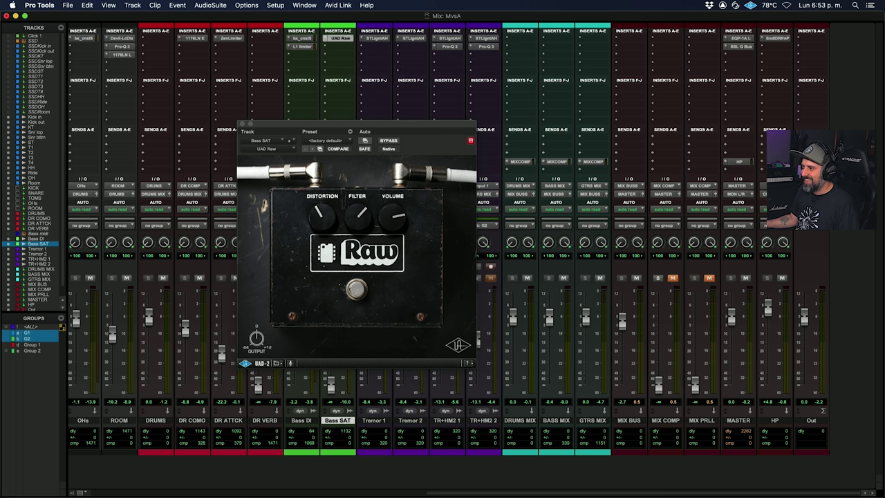
left_click_drag(374, 130, 363, 136)
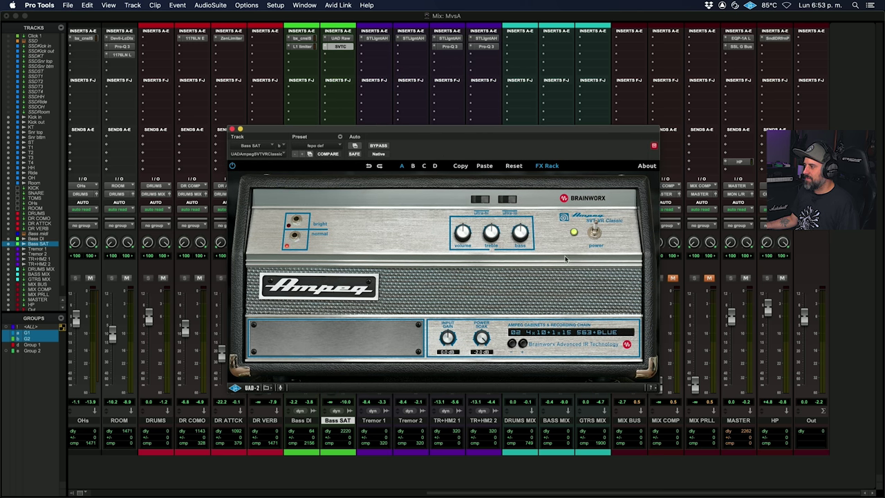
left_click(233, 130)
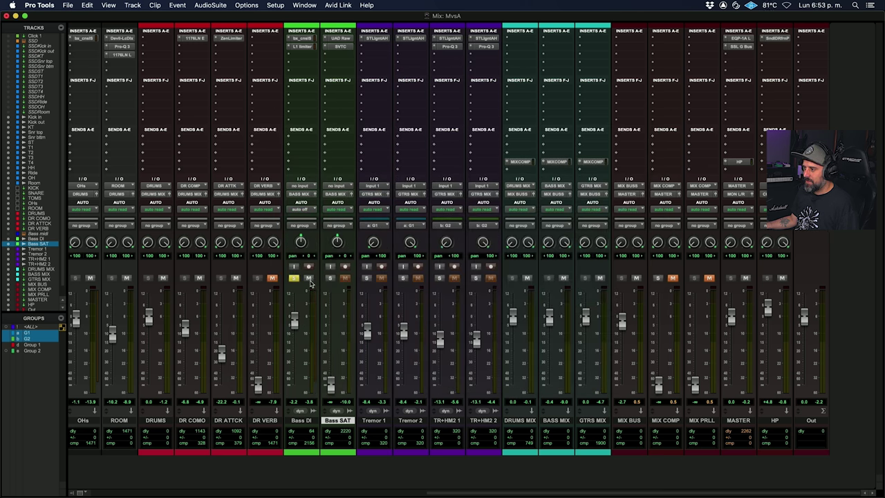
Step: Set the Bass SAT fader to 0 dB and play it soloed with Bass DI muted
left_click(331, 384, "alt")
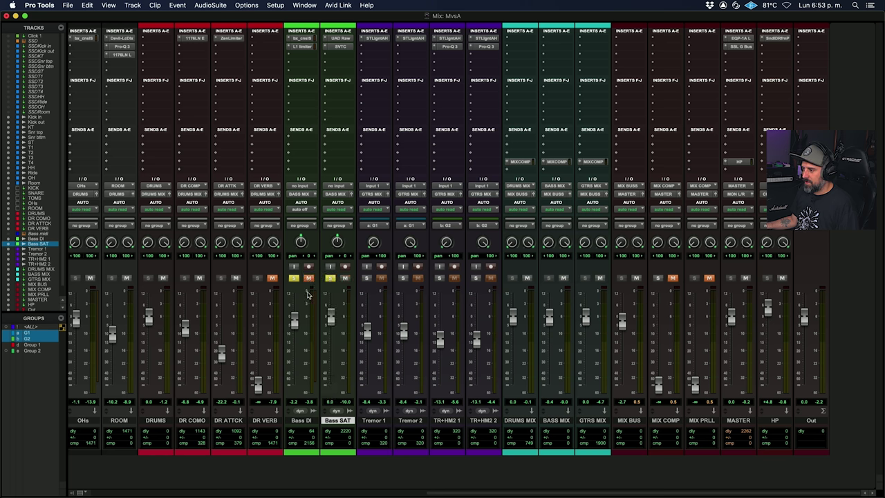
key("space")
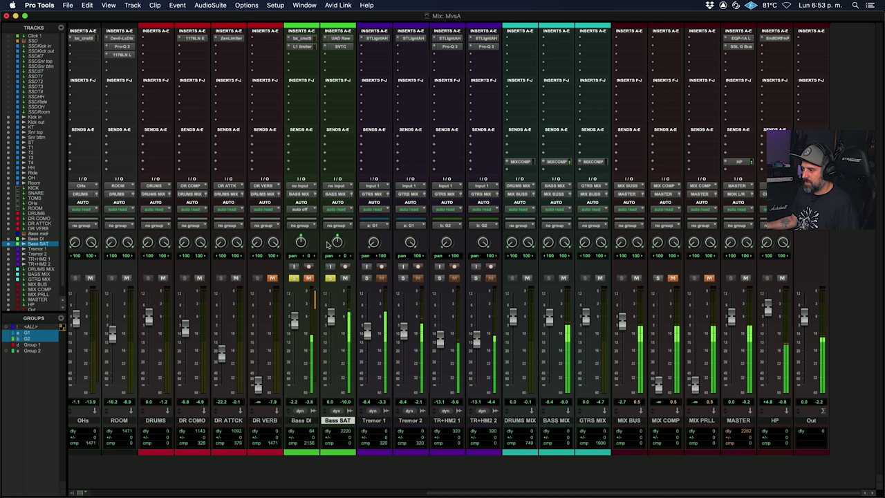
Step: Adjust the Ampeg amp's treble during playback and lower the Bass SAT fader to -7.8 dB
left_click(340, 47)
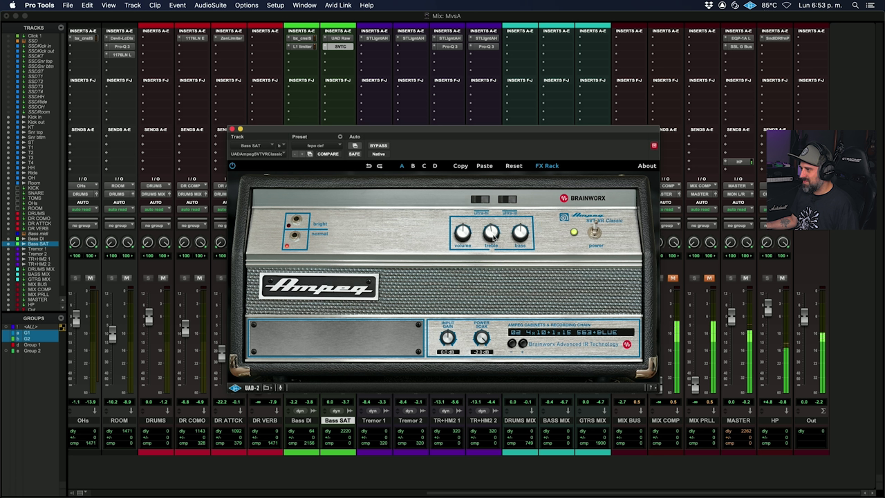
left_click_drag(492, 235, 490, 254)
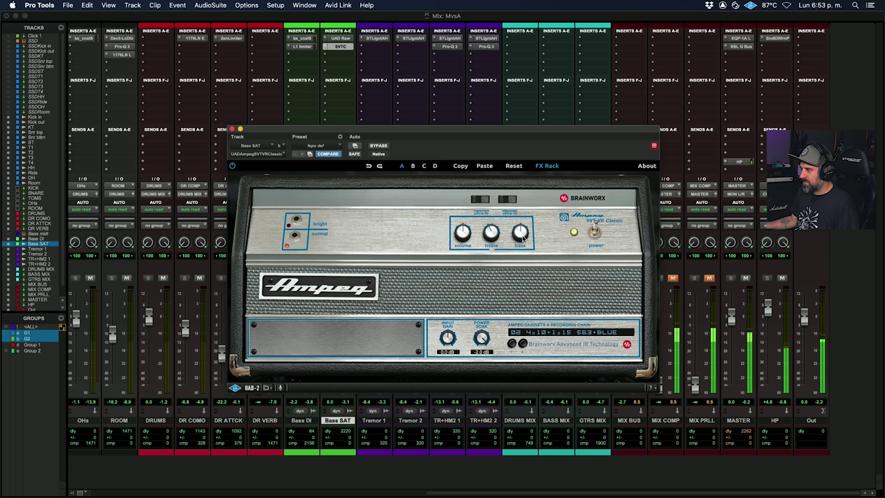
left_click(232, 130)
mouse_move(331, 318)
left_mouse_down()
mouse_move(332, 388)
mouse_move(331, 331)
left_mouse_up()
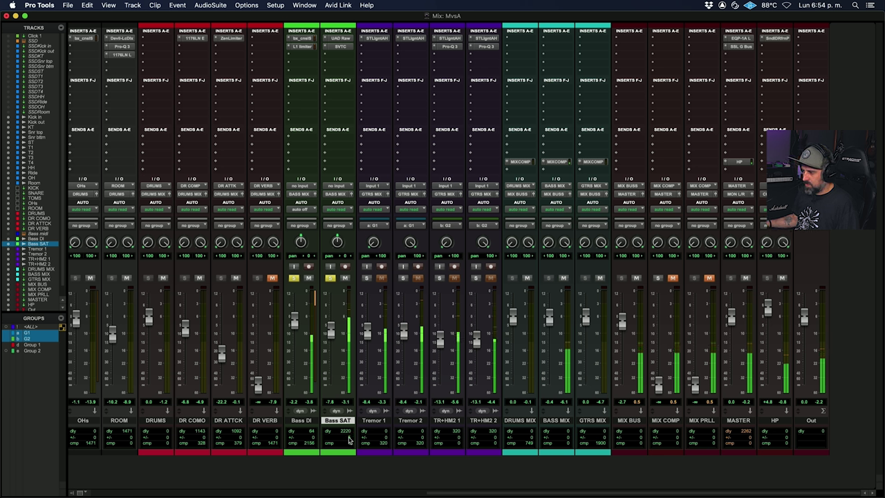
Step: Insert FabFilter Pro-Q 3 after the Ampeg amp on Bass SAT and filter the saturated bass signal
left_click(337, 54)
left_click(374, 32)
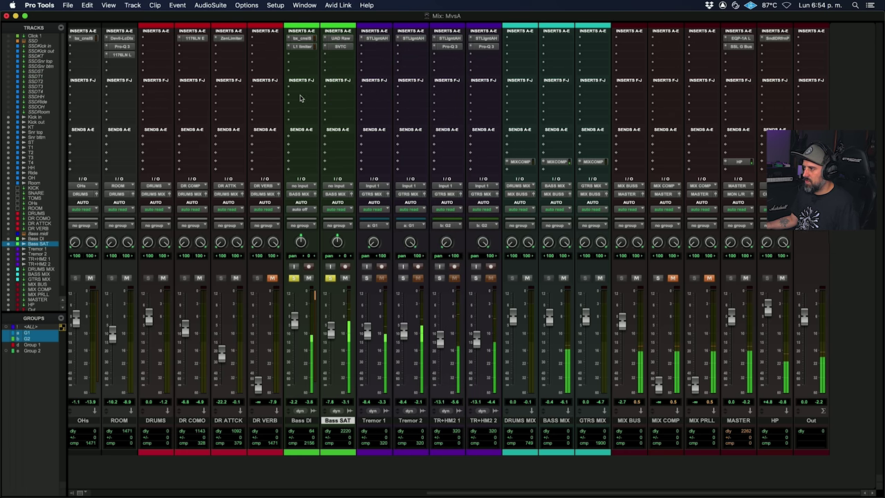
left_click_drag(251, 263, 438, 262)
left_click(232, 129)
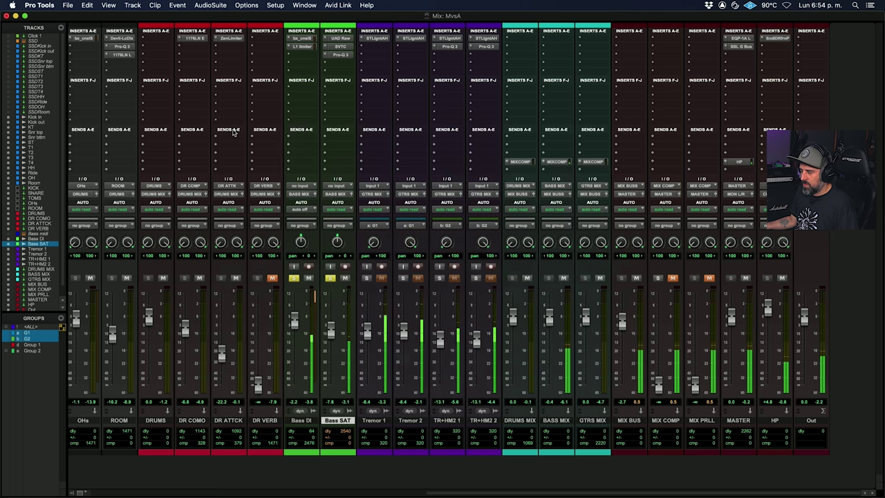
Step: Insert the stereo SSLChannel plug-in on the BASS MIX bus
left_click(558, 39)
mouse_move(560, 38)
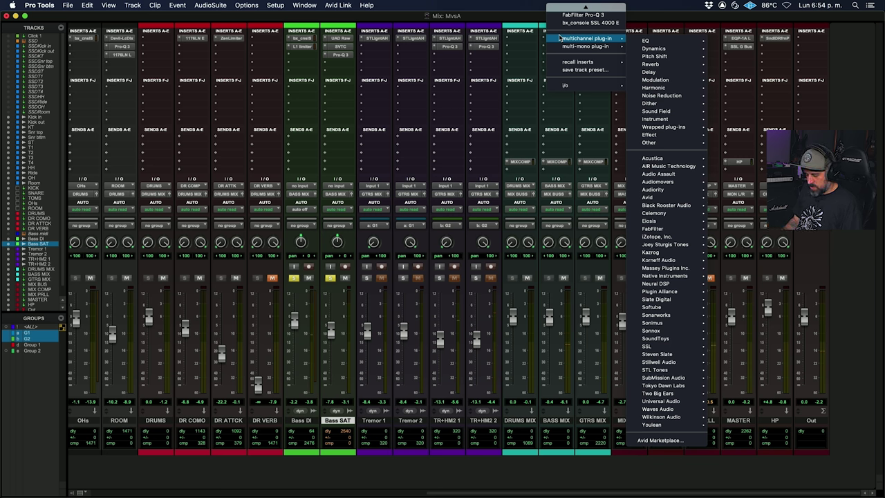
type("ssl")
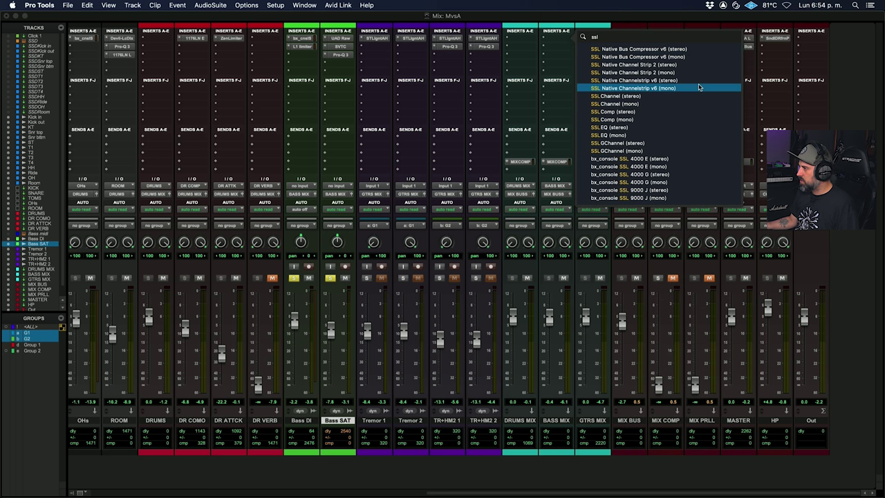
left_click(643, 96)
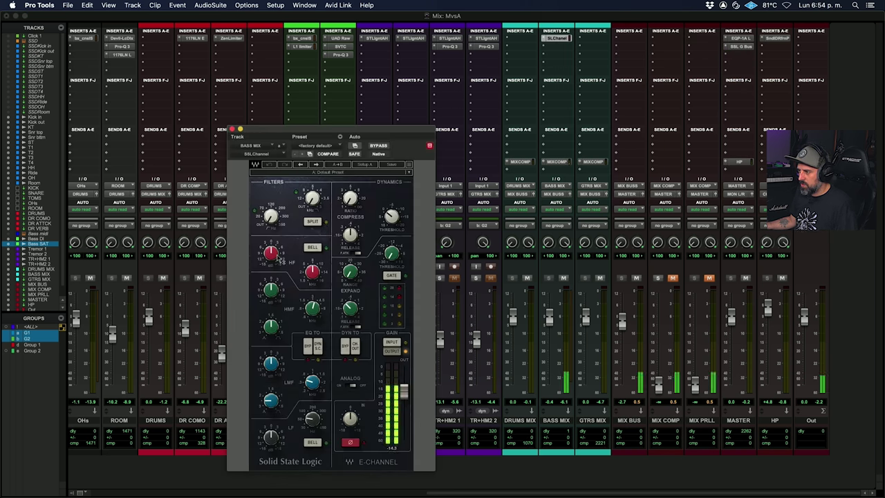
Step: Boost the HF band and adjust the HMF band of the SSLChannel on BASS MIX during playback
left_click_drag(318, 270, 314, 276)
left_click_drag(352, 138, 382, 57)
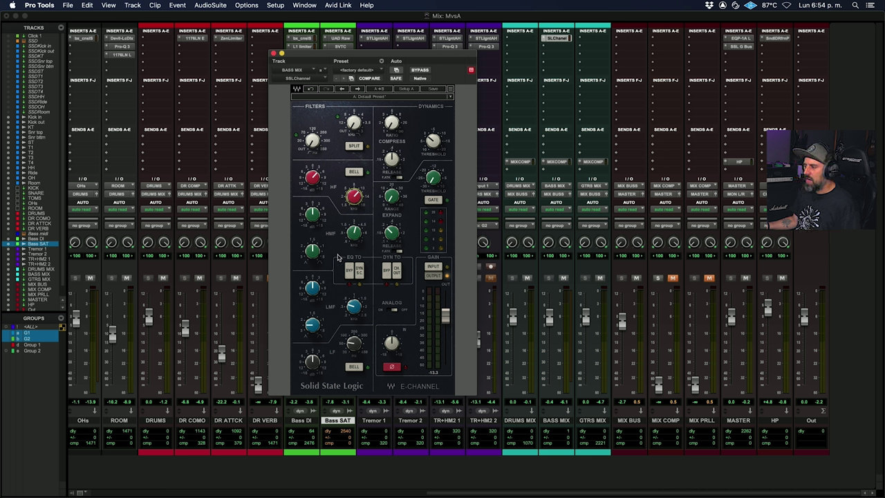
mouse_move(316, 218)
key("space")
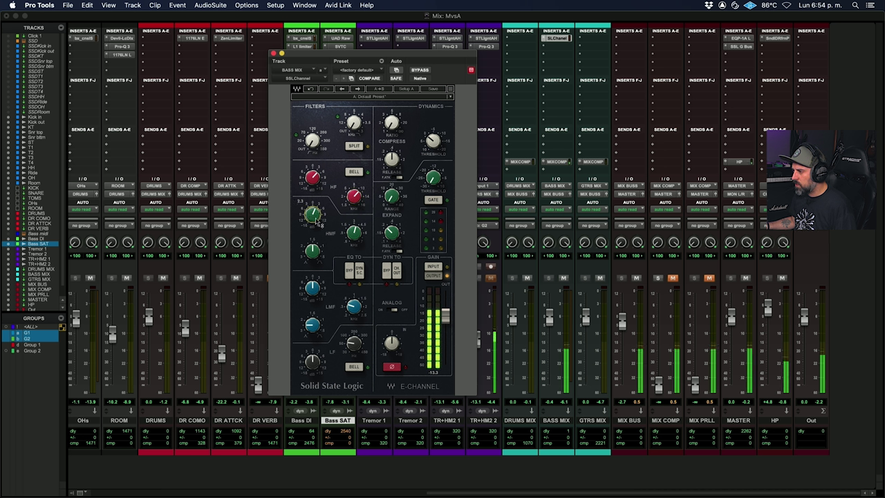
mouse_move(354, 232)
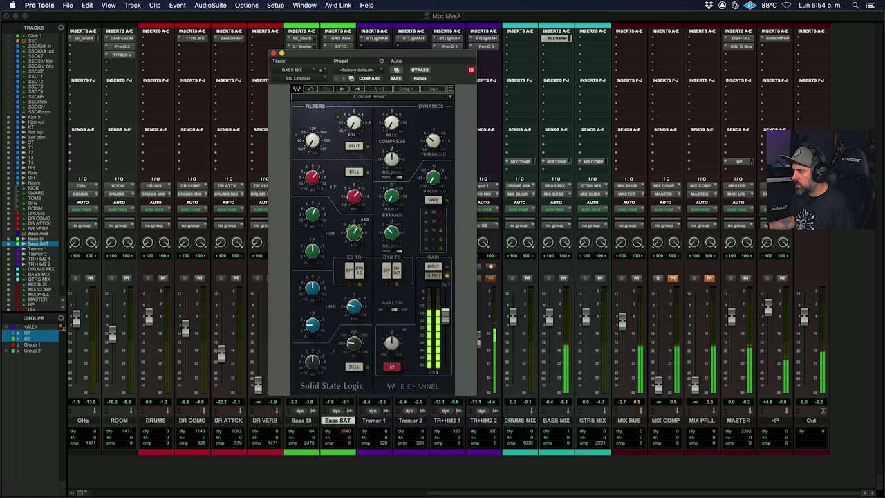
mouse_move(311, 253)
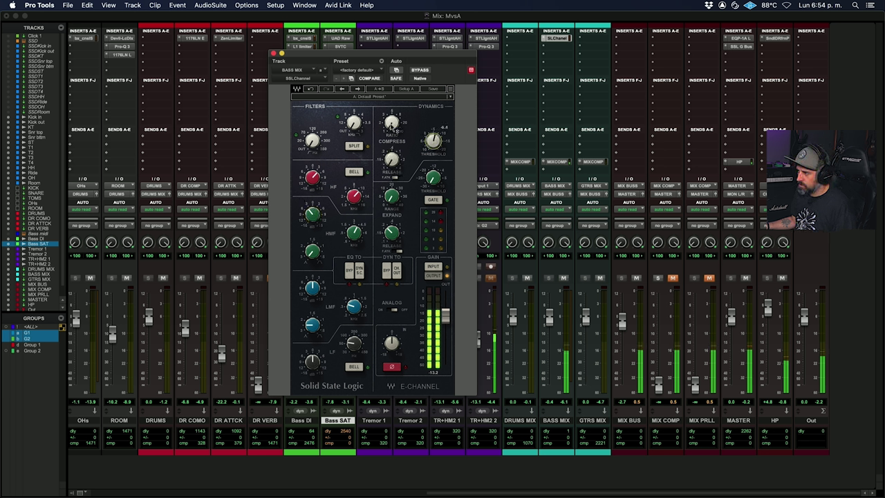
Step: Adjust the BASS MIX SSLChannel's compressor ratio and threshold and raise its output gain to 2.4 dB
mouse_move(392, 123)
left_click_drag(391, 125, 392, 120)
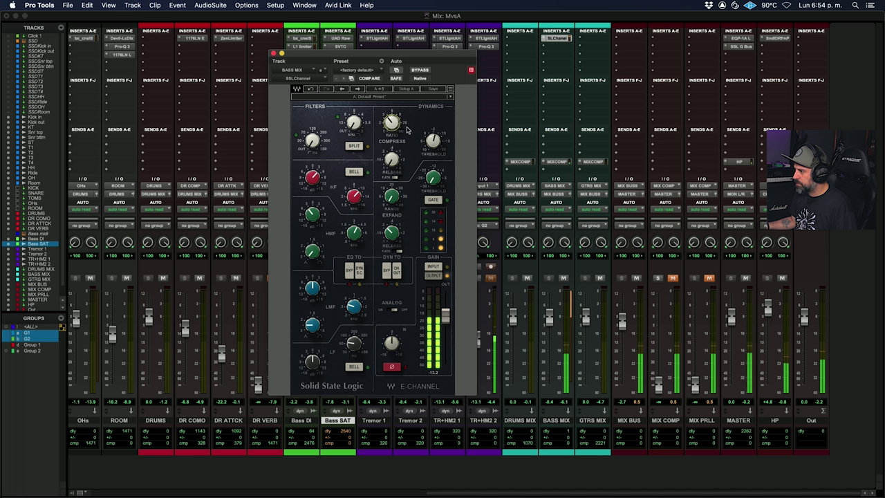
left_click_drag(440, 141, 440, 138)
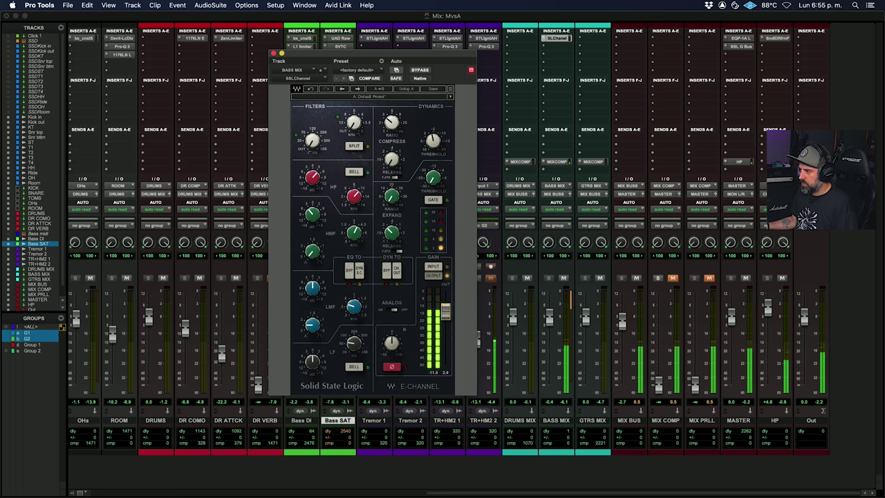
left_click(274, 53)
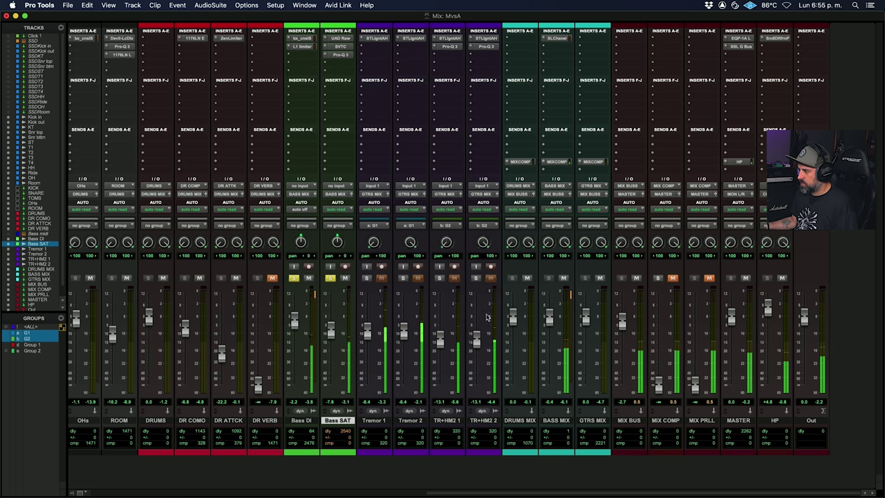
Step: Unsolo the bass tracks and adjust the LMF band of the BASS MIX SSLChannel against the full mix
left_click(293, 278)
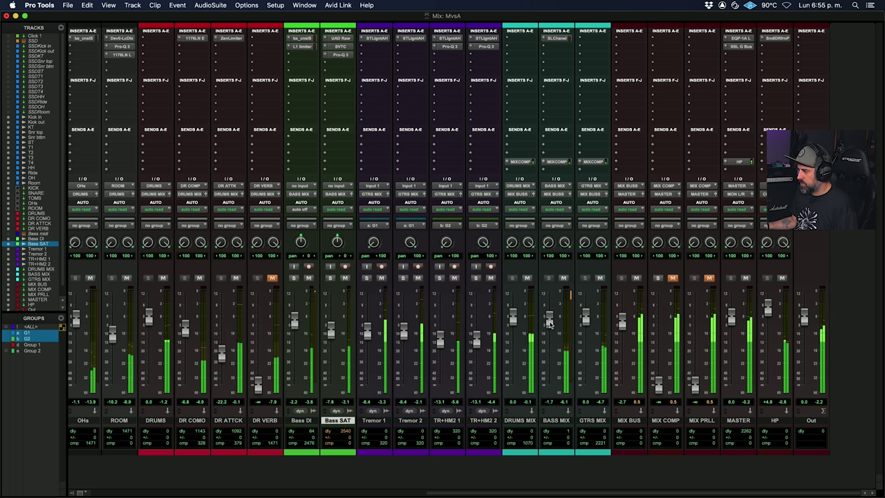
left_click(557, 38)
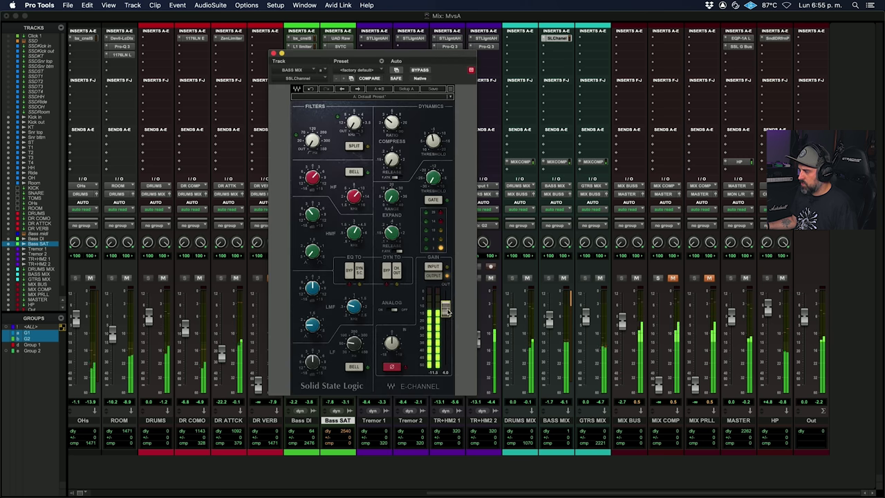
left_click(274, 54)
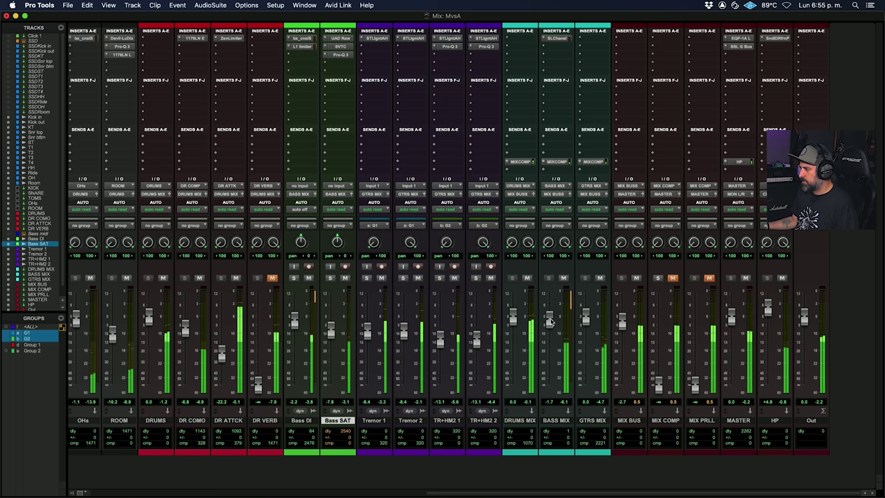
left_click(557, 38)
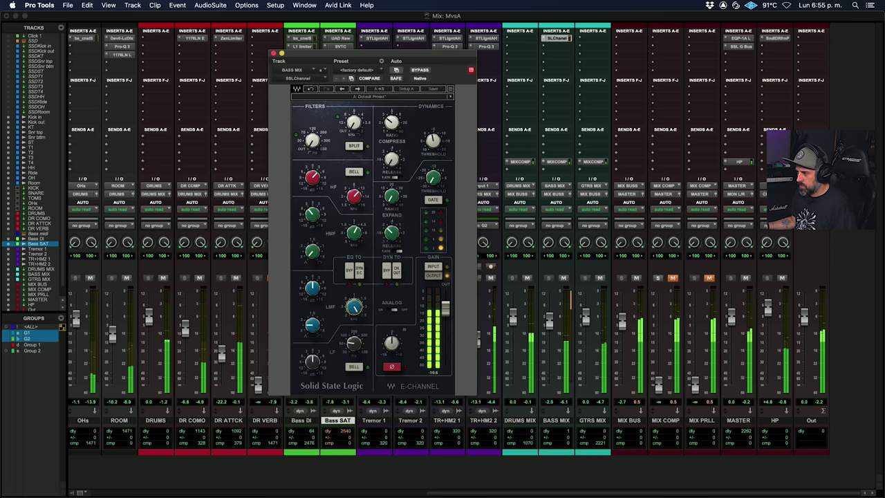
left_click_drag(313, 288, 313, 270)
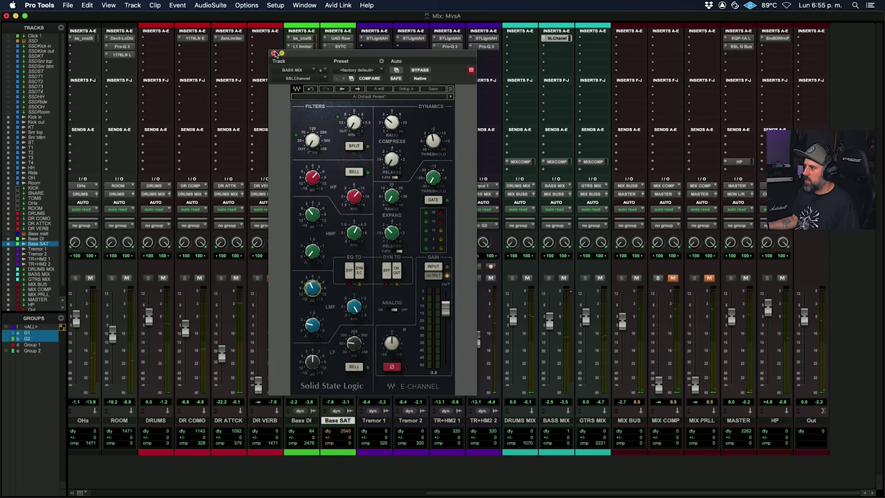
left_click(274, 53)
Step: Insert bx_console SSL 4000 E on the GTRS MIX bus and randomize its analog channels during playback
left_click(598, 38)
left_click(625, 23)
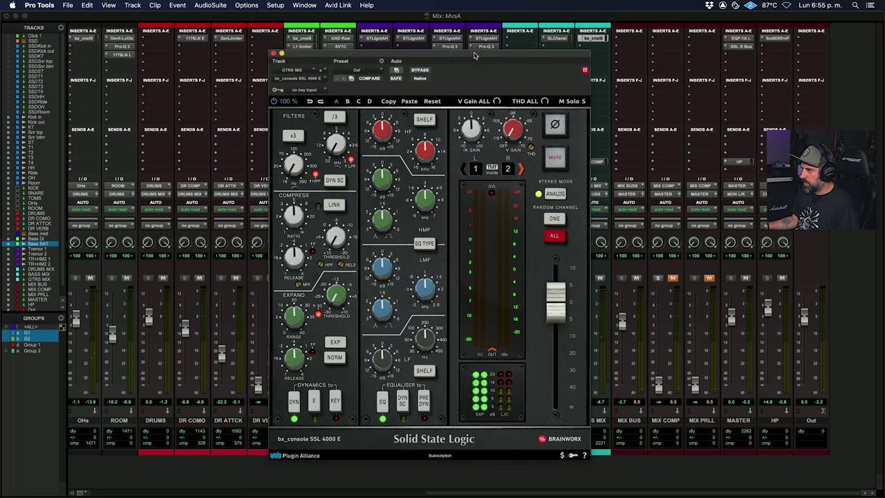
key("space")
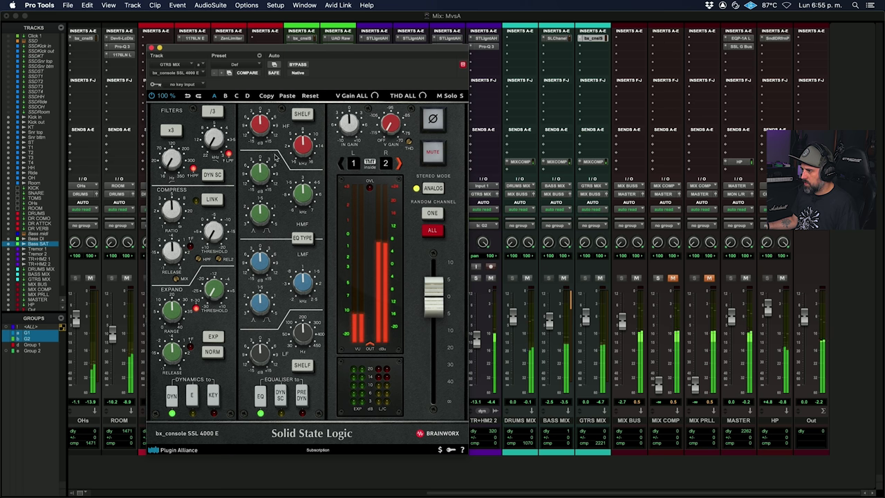
left_click(431, 214)
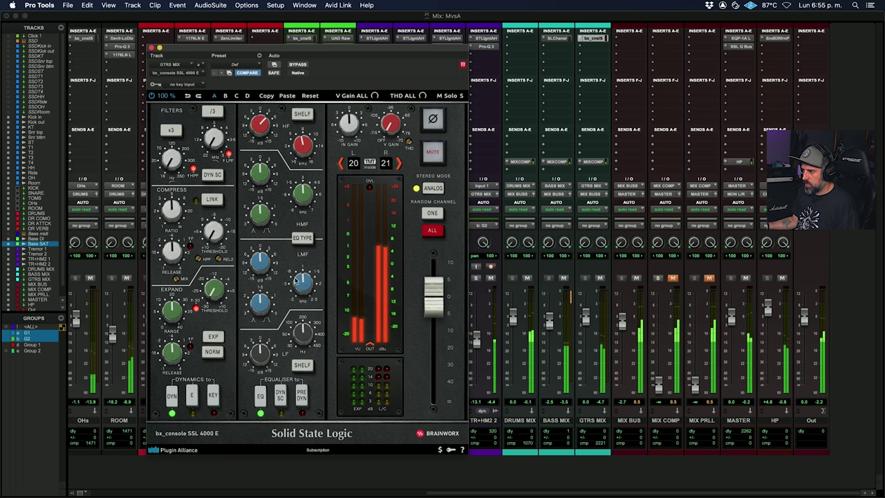
Step: Shape the HMF and LMF bands of the GTRS MIX console EQ, setting the LMF bandwidth to 1.0
left_click_drag(298, 188, 298, 194)
left_click_drag(254, 217, 251, 226)
left_click_drag(268, 178, 298, 193)
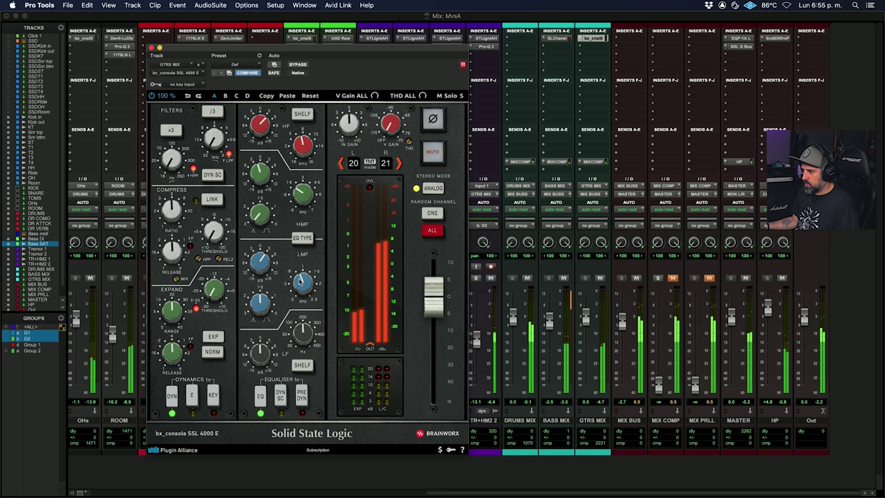
left_click_drag(266, 269, 265, 271)
left_click_drag(260, 314, 265, 301)
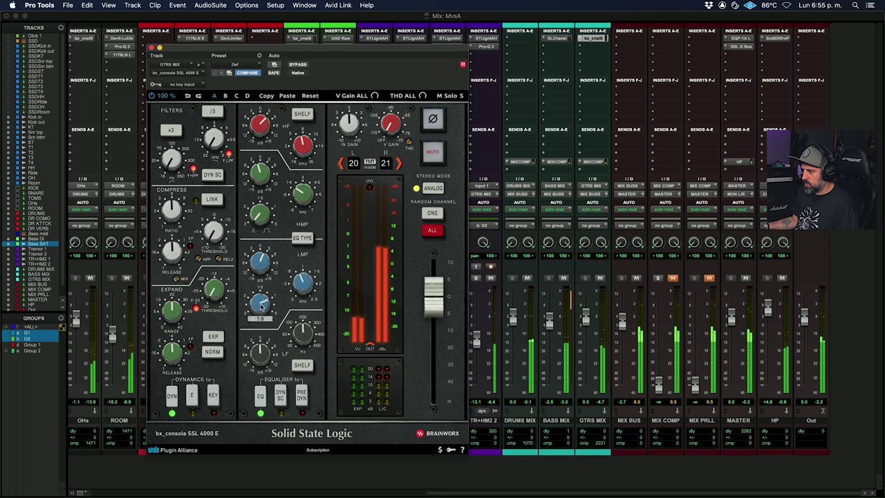
Step: Adjust the GTRS MIX console's HF gain and compressor threshold, and close the plug-in
left_click_drag(263, 128, 262, 126)
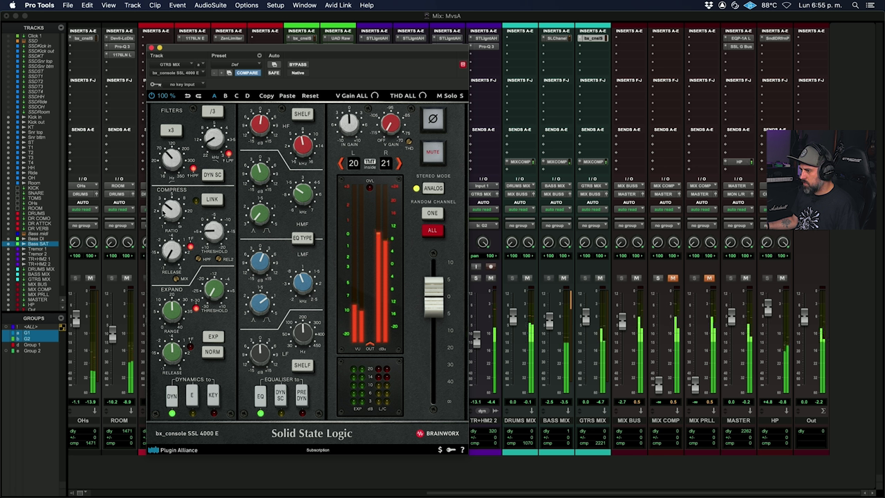
left_click_drag(217, 226, 218, 233)
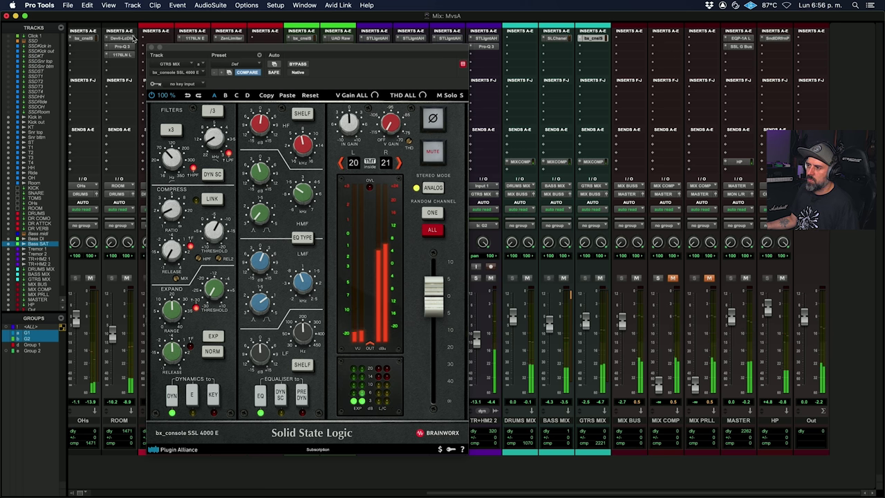
left_click(151, 47)
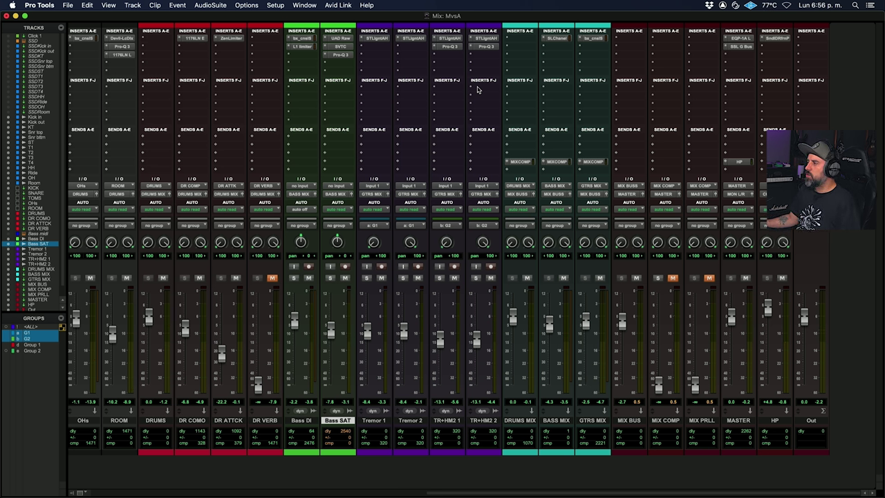
Step: Insert the Slate Digital Virtual Mix Rack in the first insert slot of the DRUMS MIX bus
left_click(522, 43)
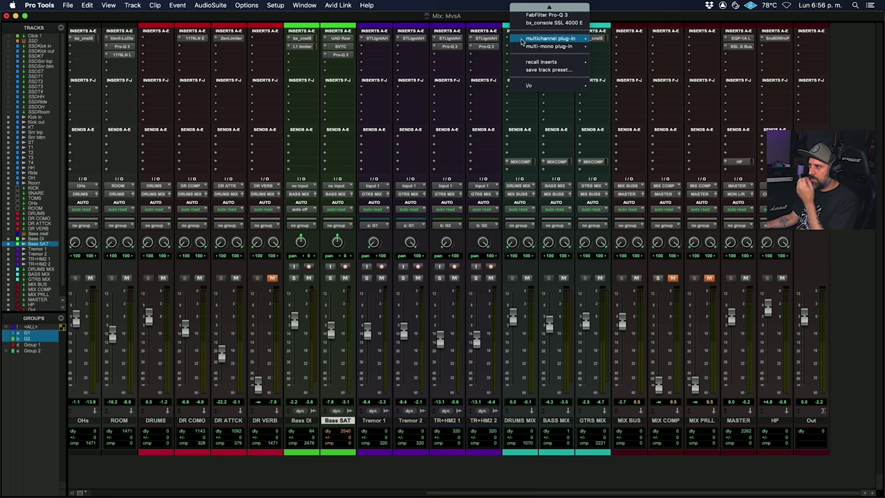
type("viru")
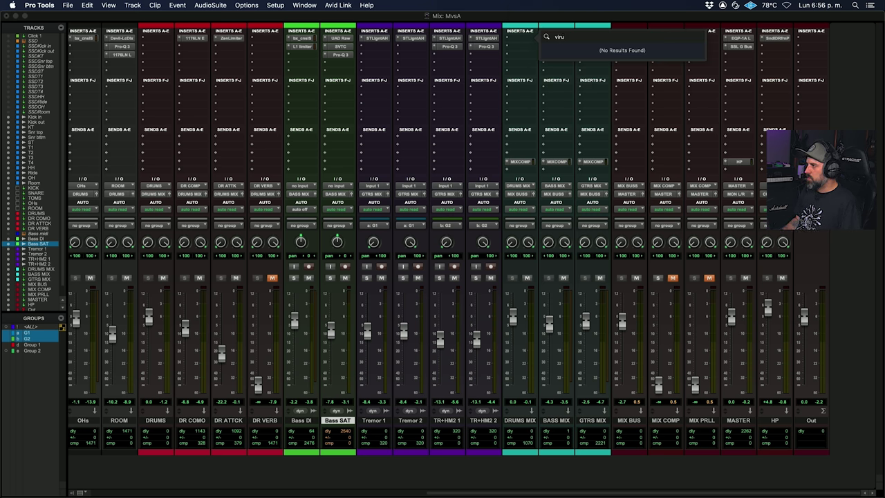
key("BackSpace")
key("Return")
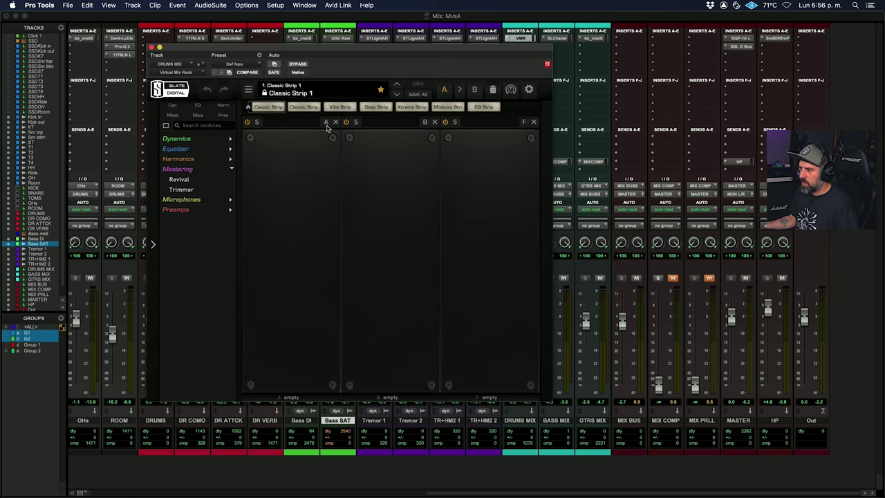
Step: Load the VCC MixBuss harmonics module into slot A of the DRUMS MIX Virtual Mix Rack
left_click(220, 139)
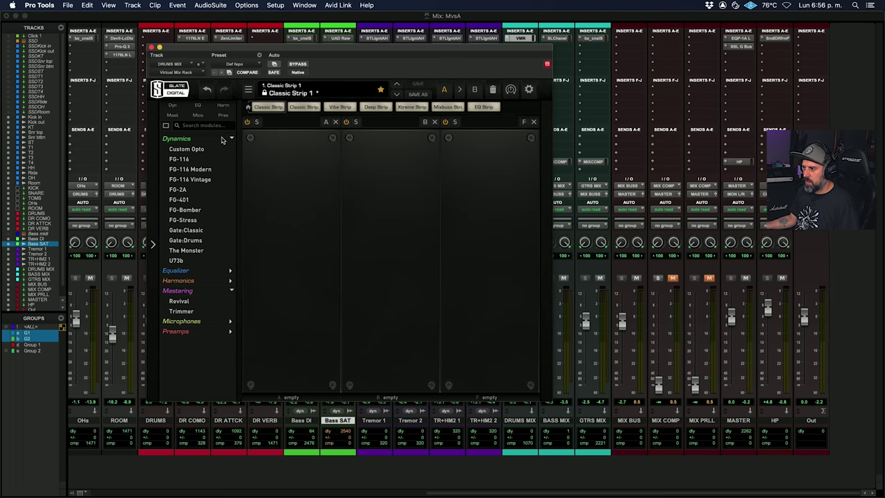
left_click(232, 140)
left_click(230, 160)
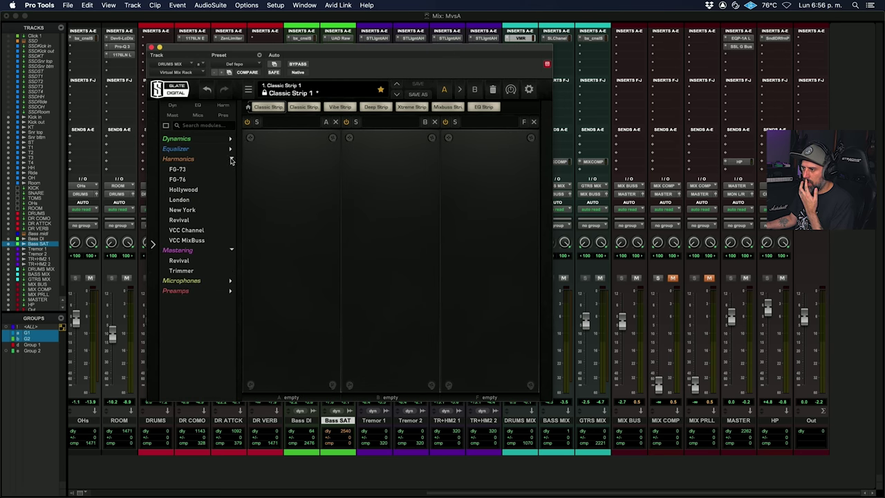
left_click_drag(195, 240, 276, 277)
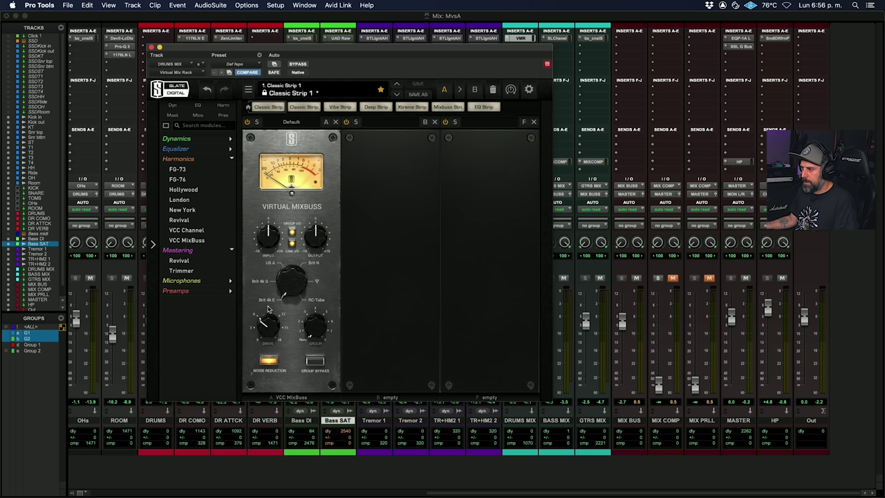
Step: Set the Virtual Mixbuss to Brit 4k G, raise its drive and lower its input during playback
left_click(266, 277)
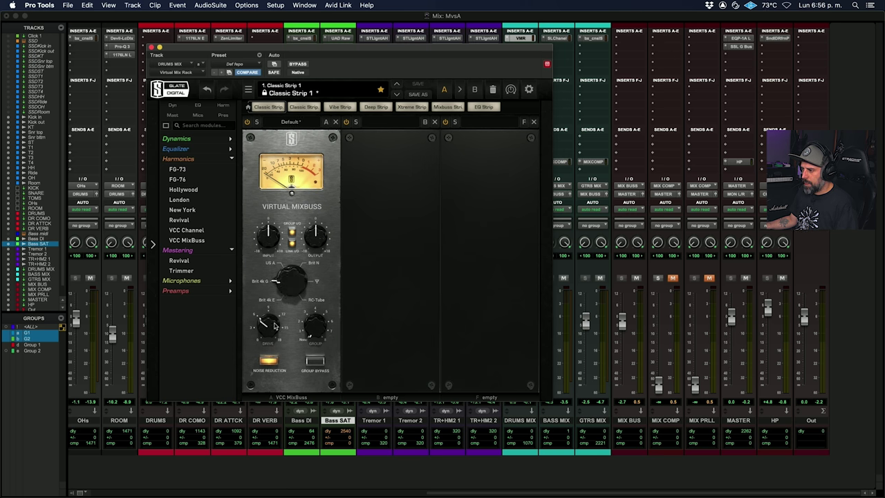
left_click_drag(275, 325, 356, 144)
key("space")
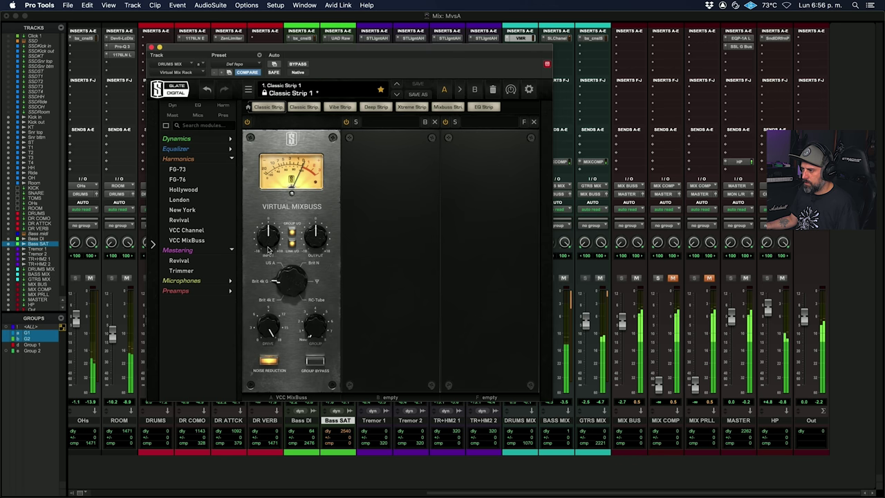
mouse_move(271, 239)
left_mouse_down()
mouse_move(271, 259)
mouse_move(274, 229)
left_mouse_up()
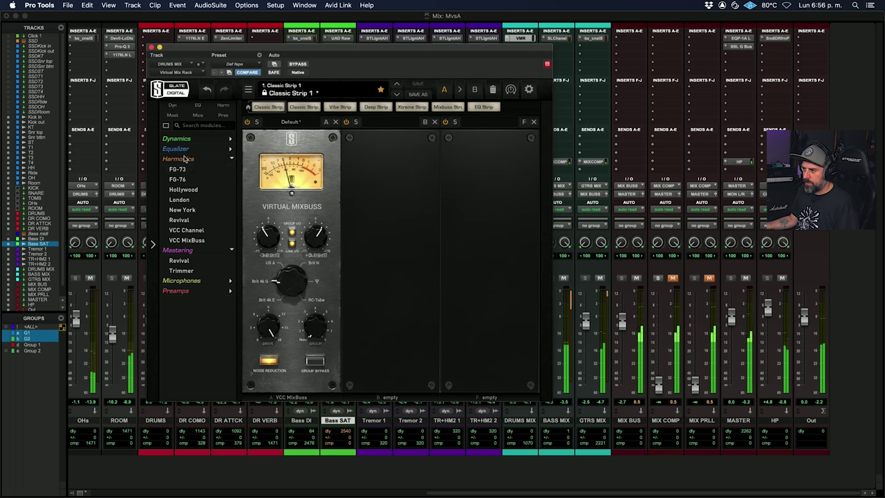
Step: Load the CS-EQ equalizer module into slot B of the Virtual Mix Rack
left_click(231, 160)
left_click(197, 141)
left_click(198, 141)
left_click(196, 149)
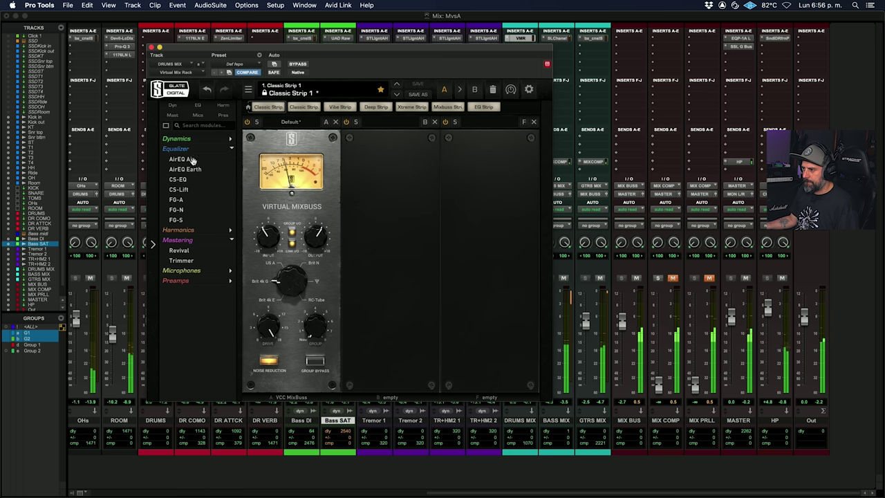
left_click_drag(201, 182, 411, 170)
Step: Adjust the midrange bands and boost the LF gain of the CS-EQ on DRUMS MIX, and close the rack
left_click_drag(362, 215, 386, 244)
left_click_drag(416, 219, 374, 204)
mouse_move(420, 204)
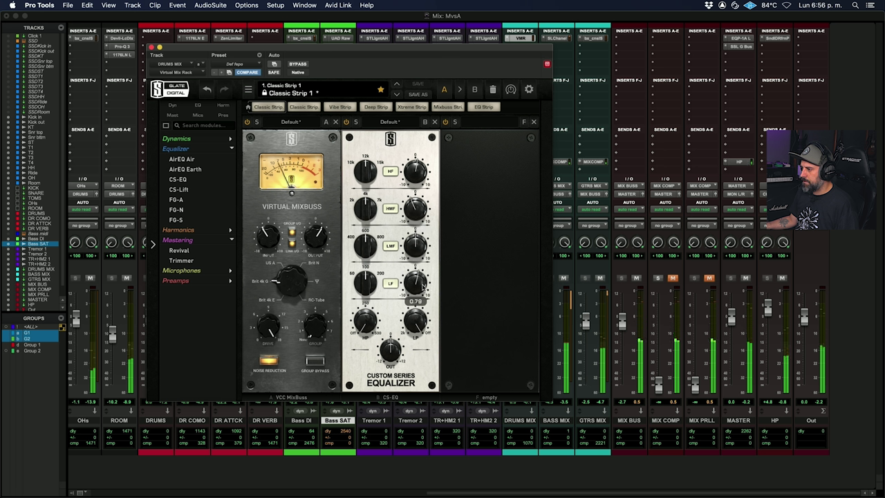
left_click_drag(415, 283, 420, 286)
mouse_move(367, 340)
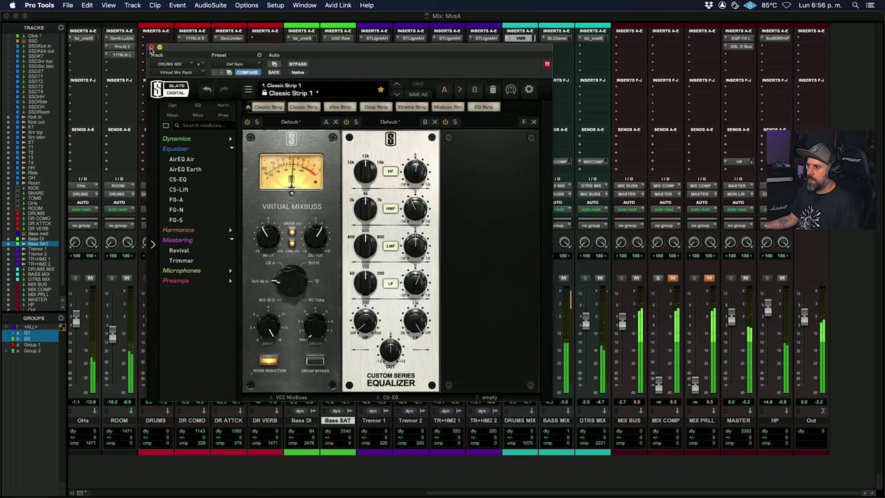
left_click(151, 49)
Step: Insert the stereo VBC FG-Grey compressor after the Virtual Mix Rack on DRUMS MIX
left_click(527, 45)
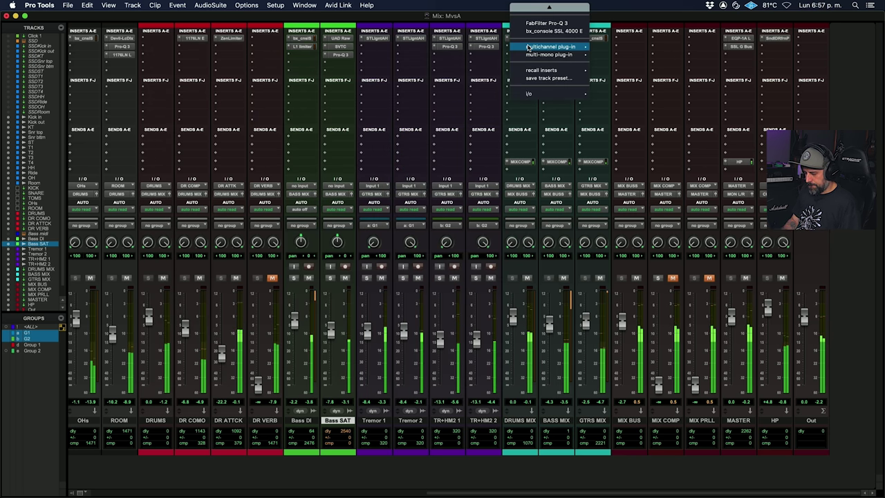
type("fg")
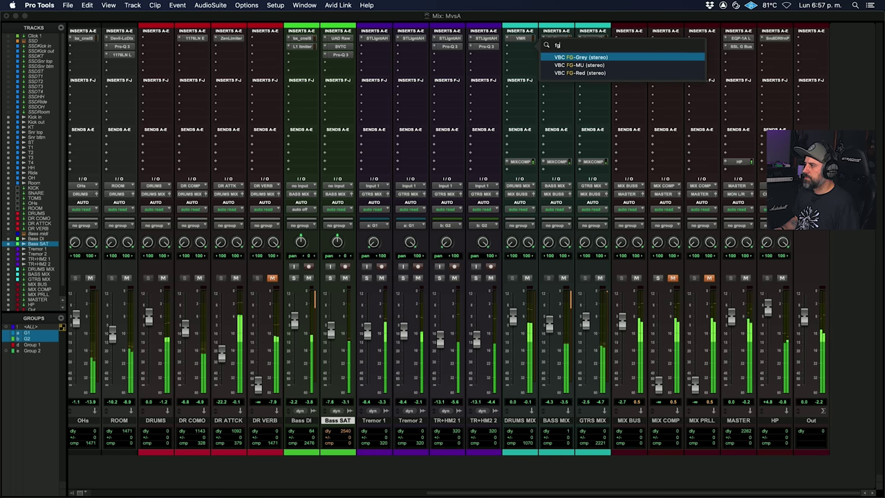
key("Return")
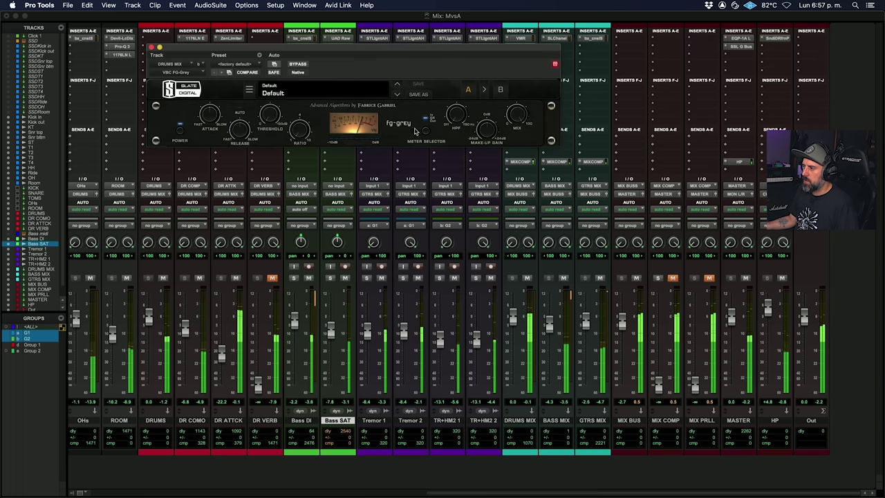
Step: Adjust the FG-Grey's ratio and release and dial its threshold to about -11.9 dB during playback
left_click_drag(301, 130, 304, 64)
left_click(242, 134)
left_click_drag(275, 123, 271, 118)
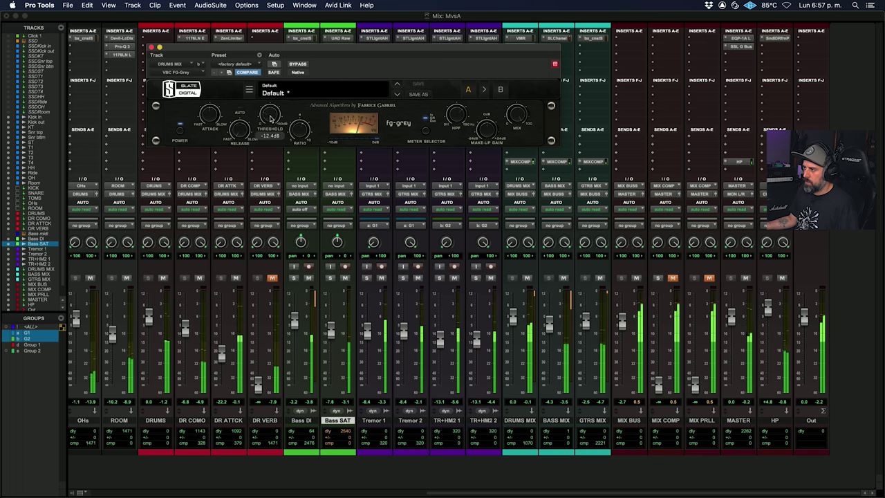
left_click_drag(267, 119, 268, 119)
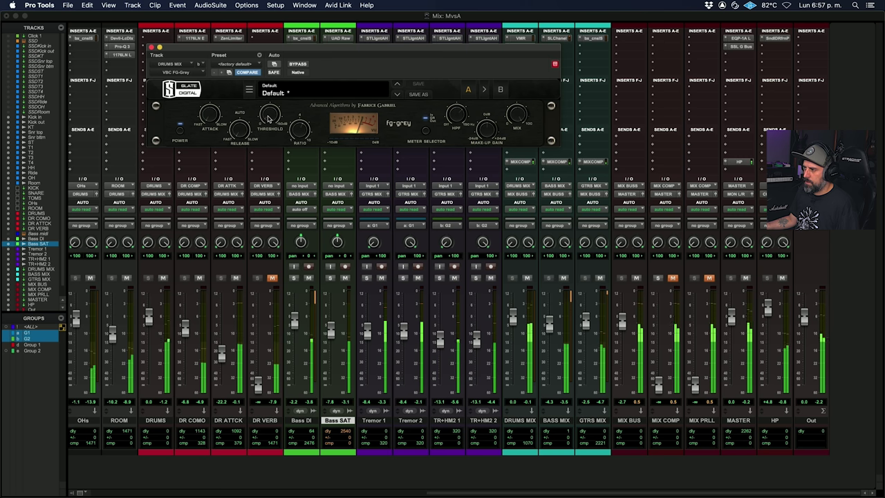
left_click_drag(269, 119, 269, 104)
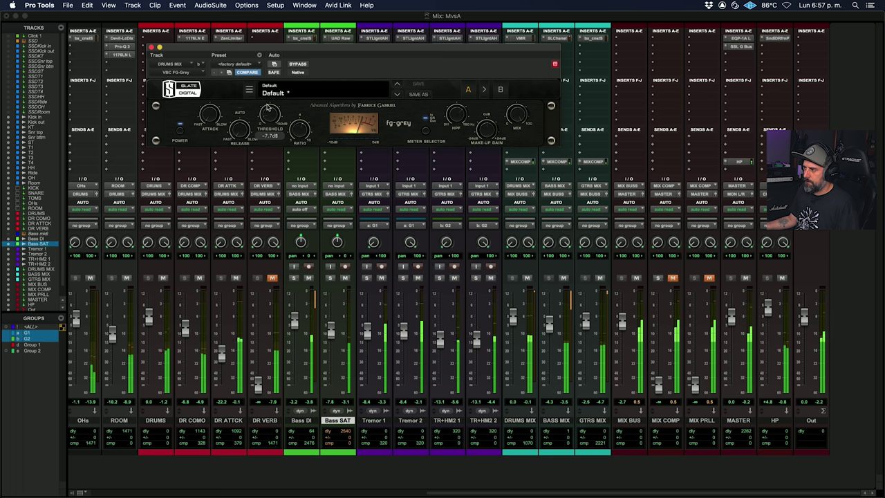
left_click_drag(267, 105, 273, 118)
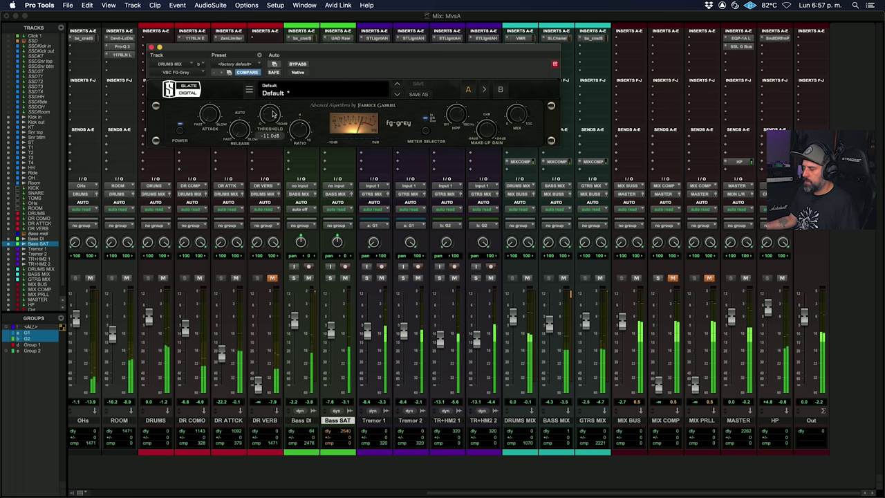
left_click_drag(272, 117, 270, 122)
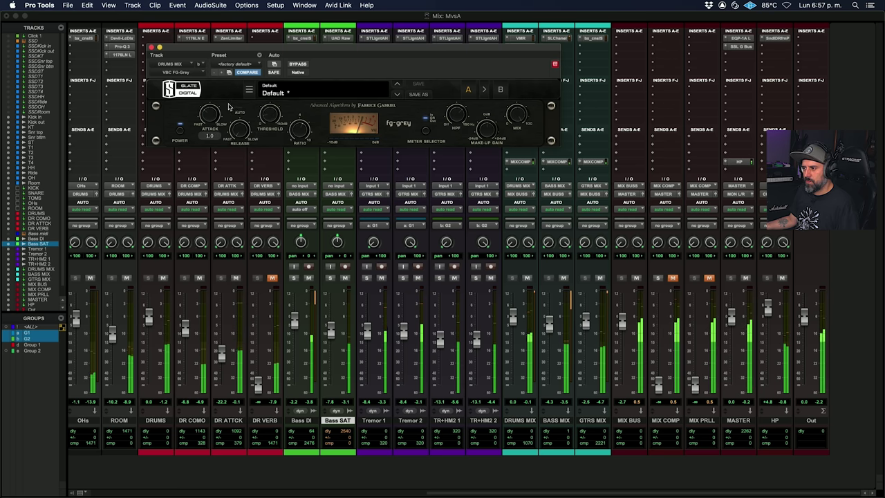
left_click_drag(270, 121, 270, 114)
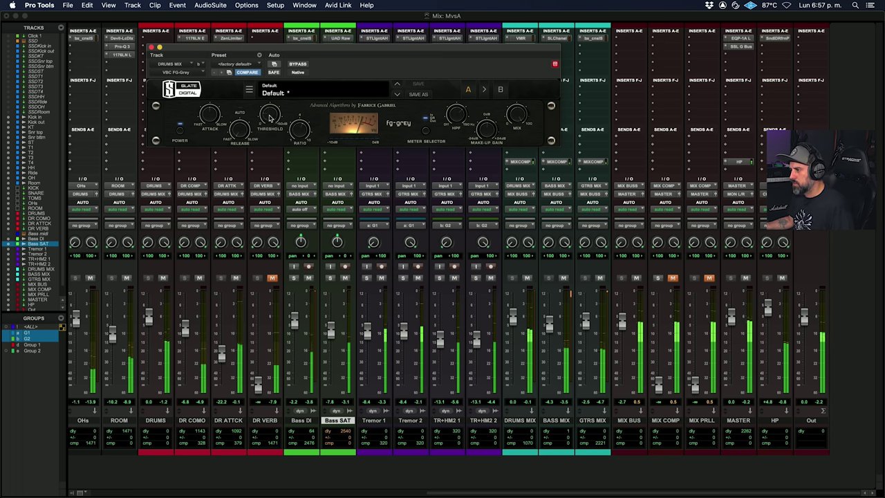
left_click_drag(272, 119, 272, 116)
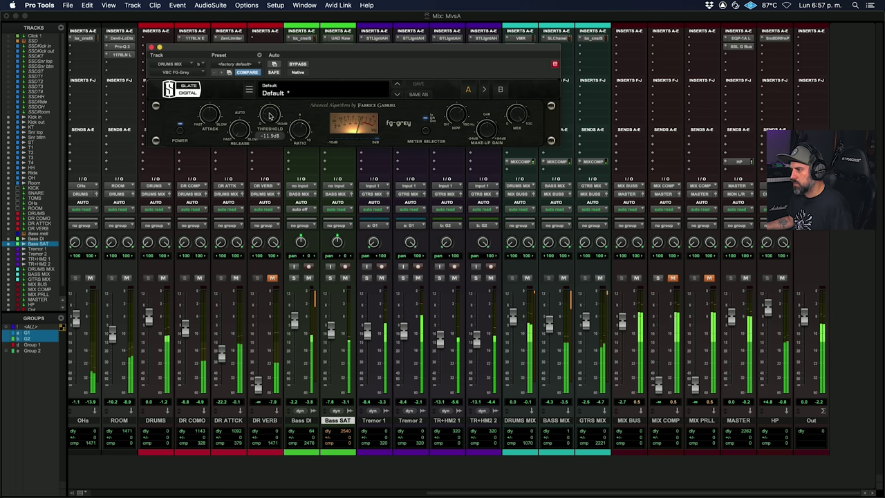
Step: Play the song from just before the mc marker and lower the FG-Grey threshold on DRUMS MIX to about -13.2 dB
key("space")
left_click(151, 47)
key("super+=")
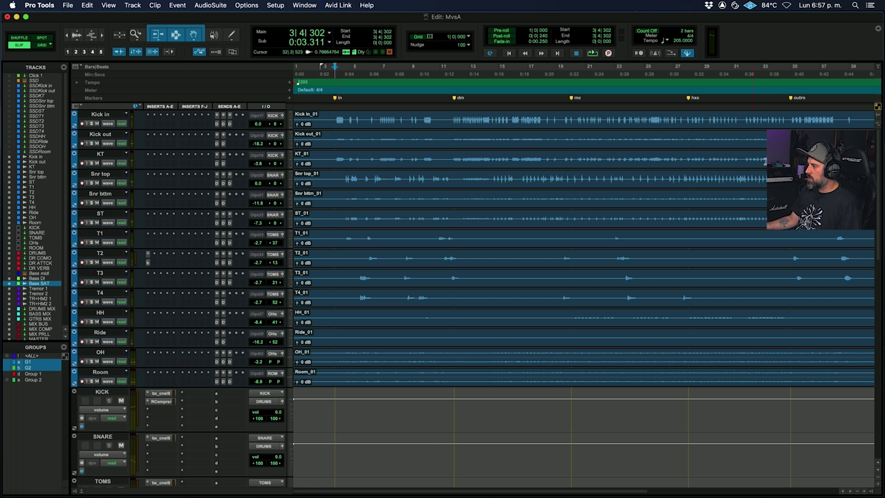
left_click(574, 177)
left_click(565, 177)
key("space")
key("super+=")
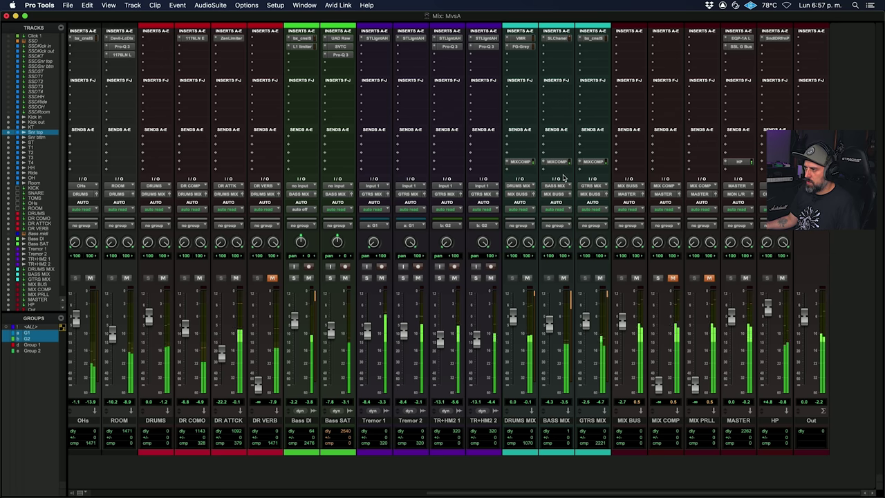
left_click(528, 48)
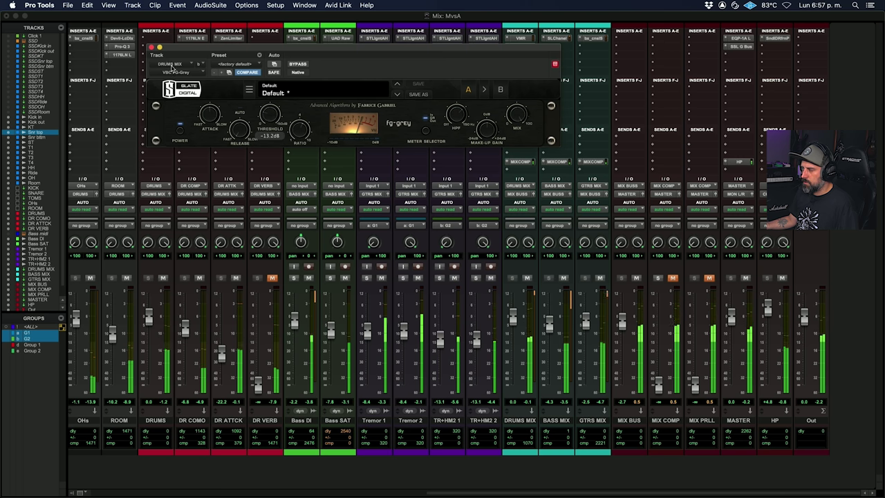
left_click(152, 47)
Step: Compare the MASTER's SSL G Bus Compressor bypassed and active, and raise its make-up gain slightly
left_click(739, 45)
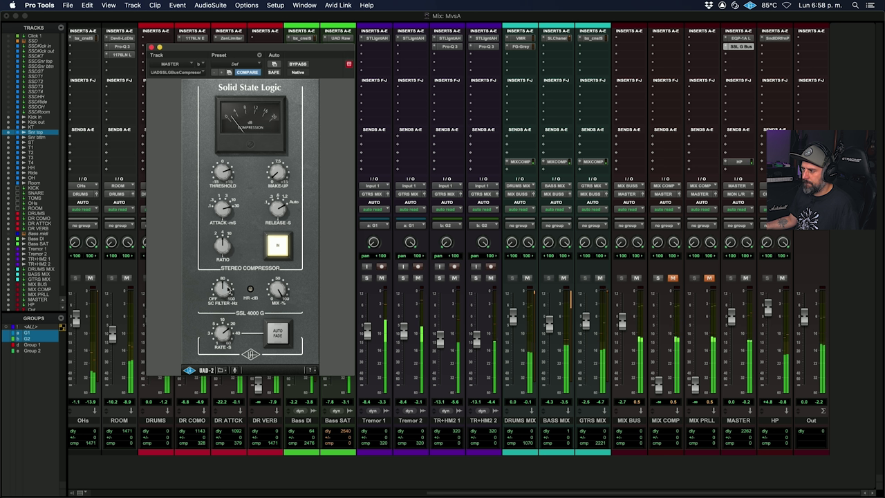
left_click(298, 65)
left_click(299, 65)
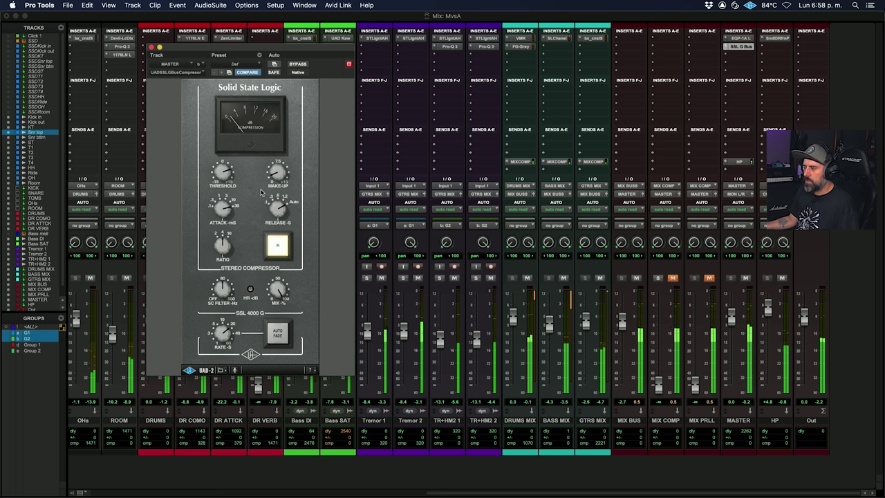
Step: Insert FabFilter Pro-Q 3 on MASTER with a high shelf of about +2.7 dB at 4235 Hz and a narrow -4.3 dB cut at 3226 Hz
left_click(739, 54)
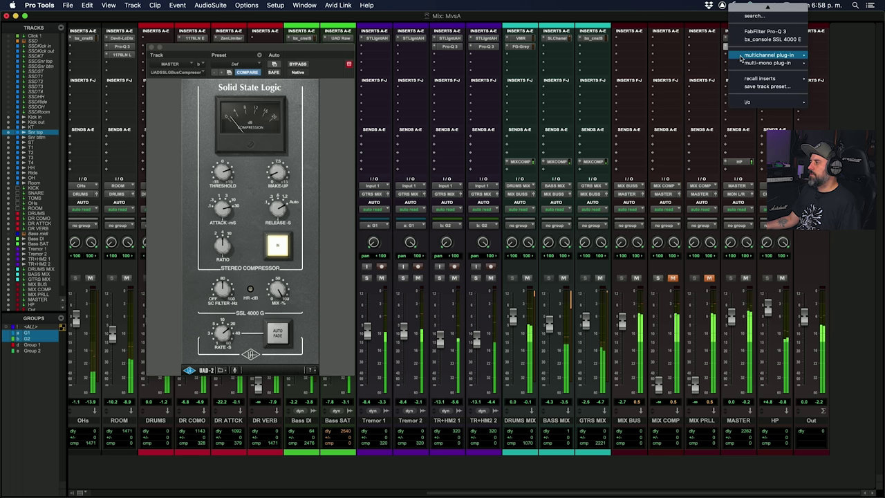
left_click(765, 32)
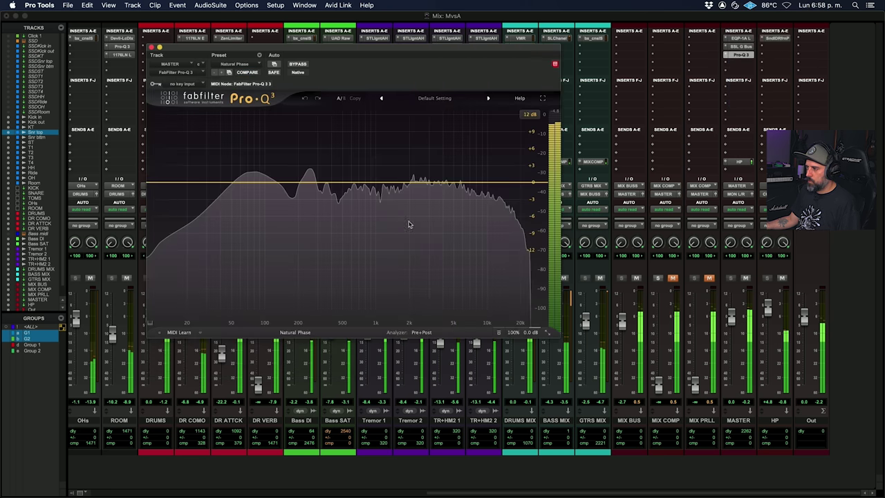
left_click_drag(543, 185, 432, 206)
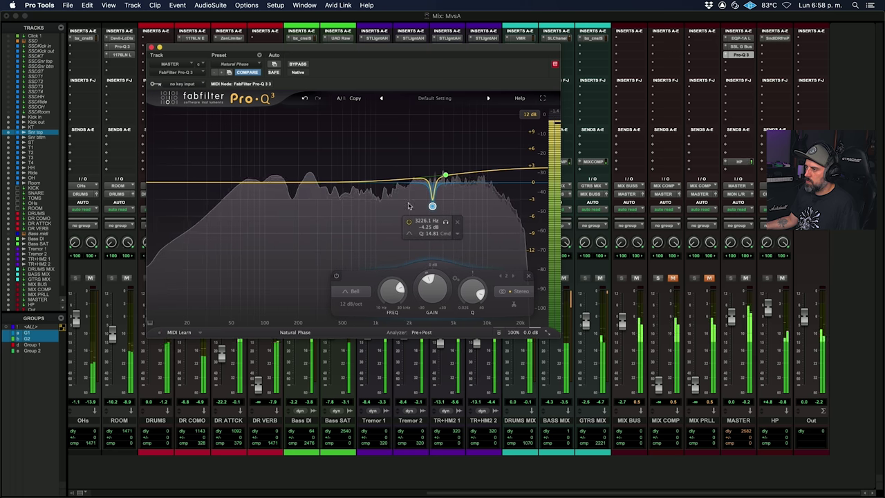
Step: Add a 12 dB/oct low cut around 40 Hz to the MASTER's Pro-Q 3, then stop playback and close the EQ
left_click_drag(159, 183, 220, 166)
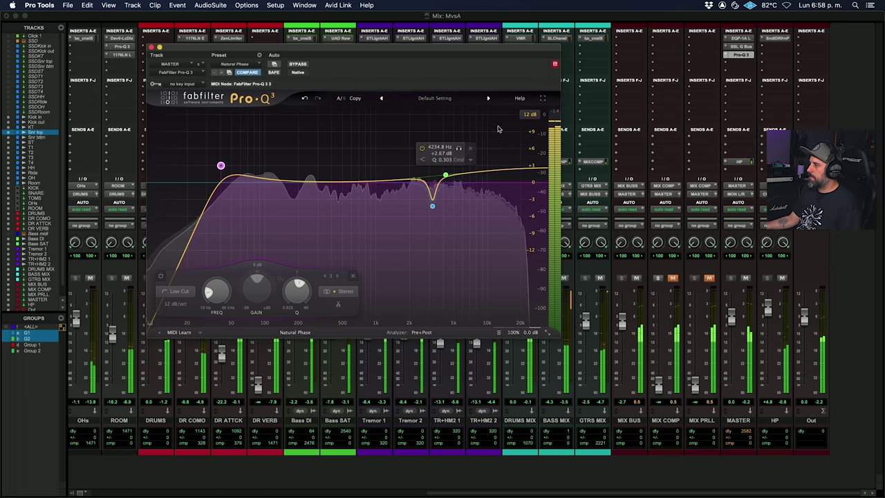
key("space")
left_click(151, 48)
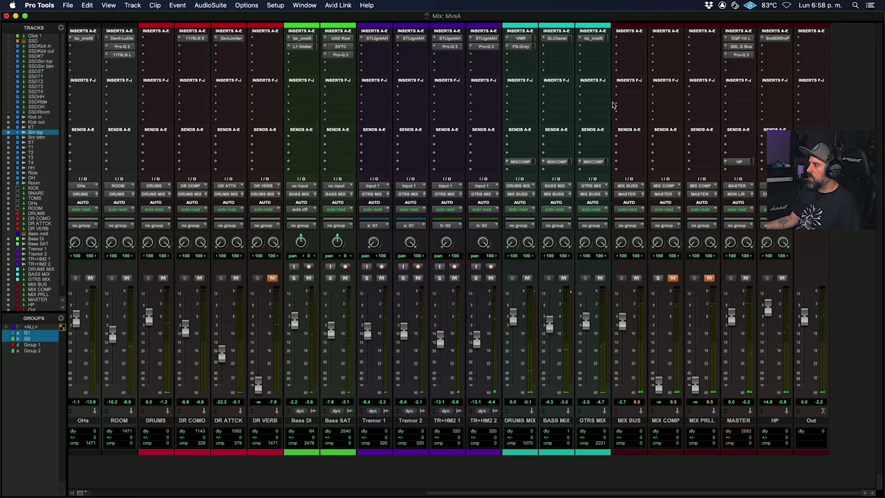
Step: Select every track from MASTER back to Kick in and bypass all their inserts
left_click(739, 62)
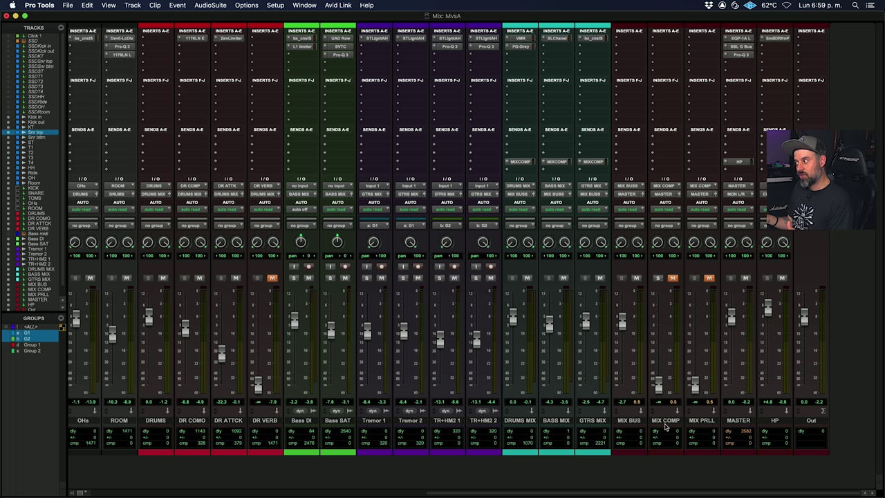
left_click(735, 421)
scroll(326, 394, "left", 10)
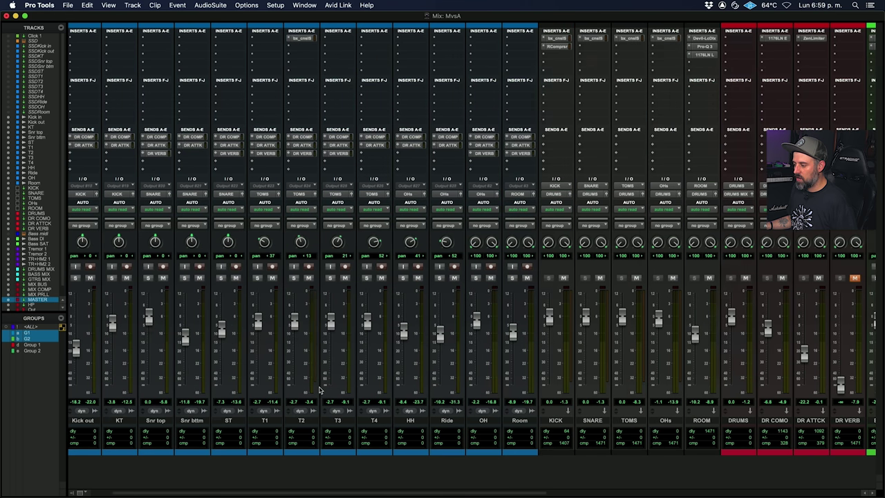
left_click(86, 421, "shift")
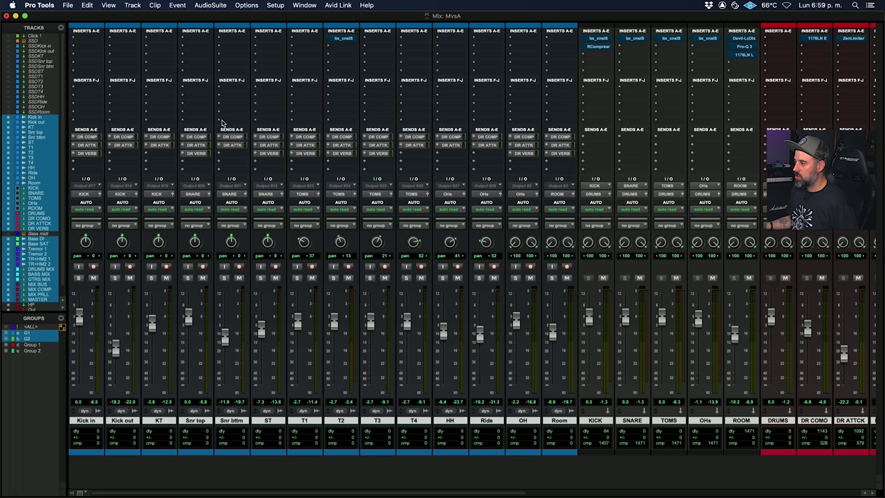
Step: Reactivate the amp simulators on the four guitar tracks and the Pro-Q 3 on TR+HM2 1 and TR+HM2 2
scroll(391, 123, "right", 10)
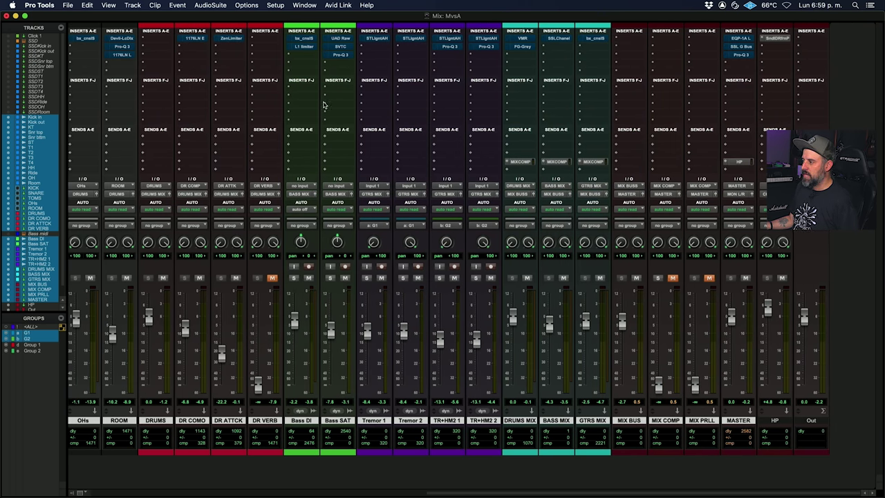
scroll(419, 105, "left", 10)
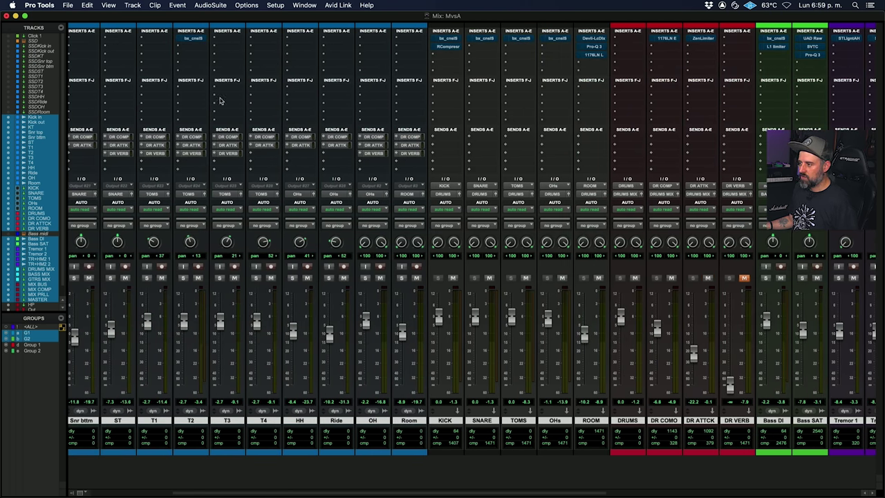
scroll(458, 103, "right", 6)
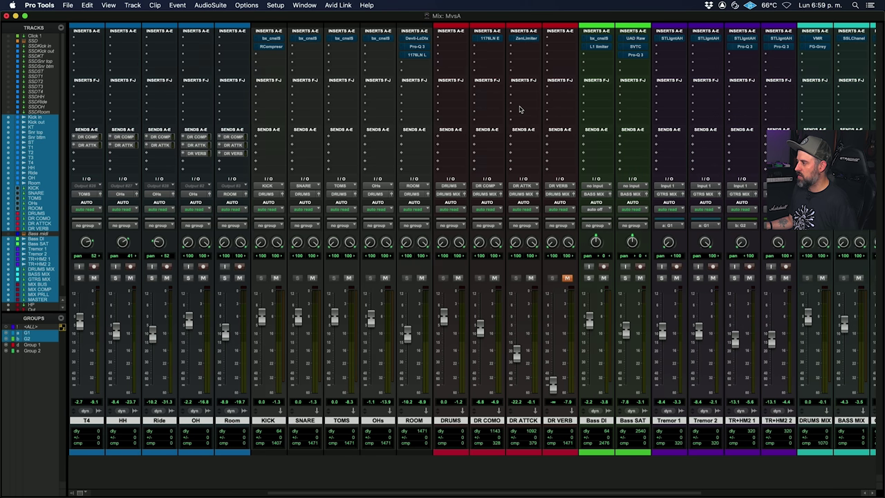
scroll(580, 86, "right", 4)
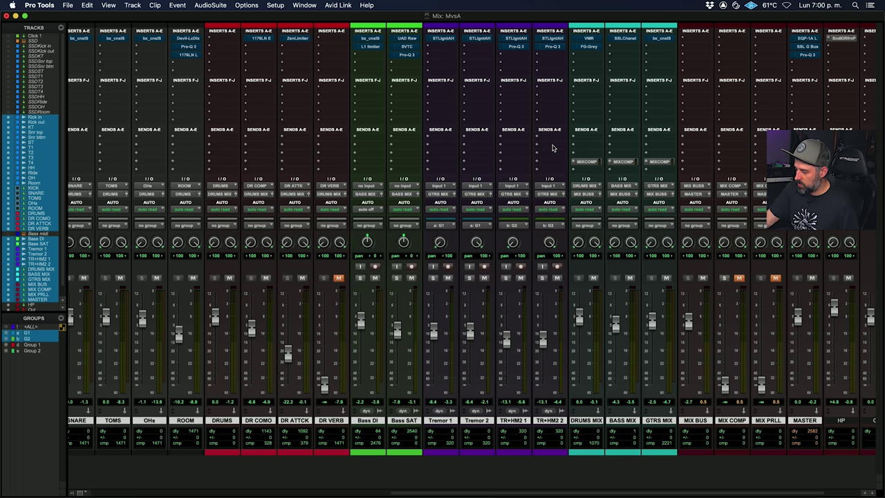
scroll(498, 193, "left", 9)
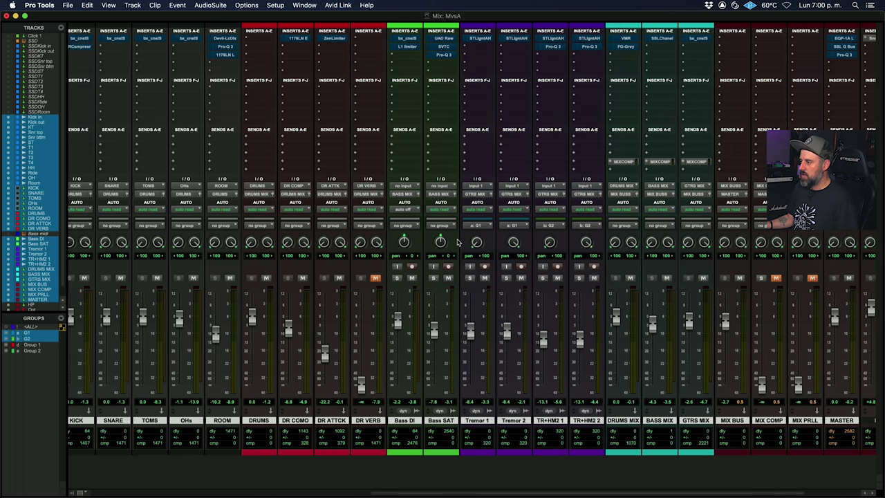
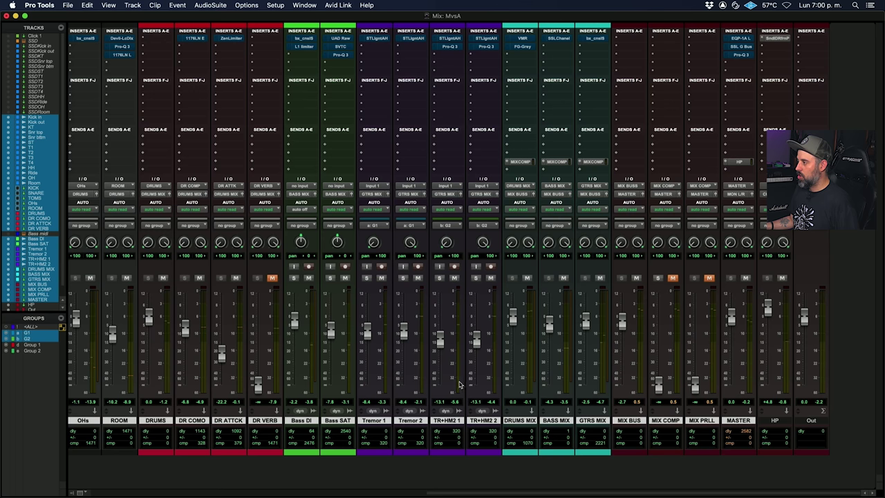
scroll(445, 297, "left", 1)
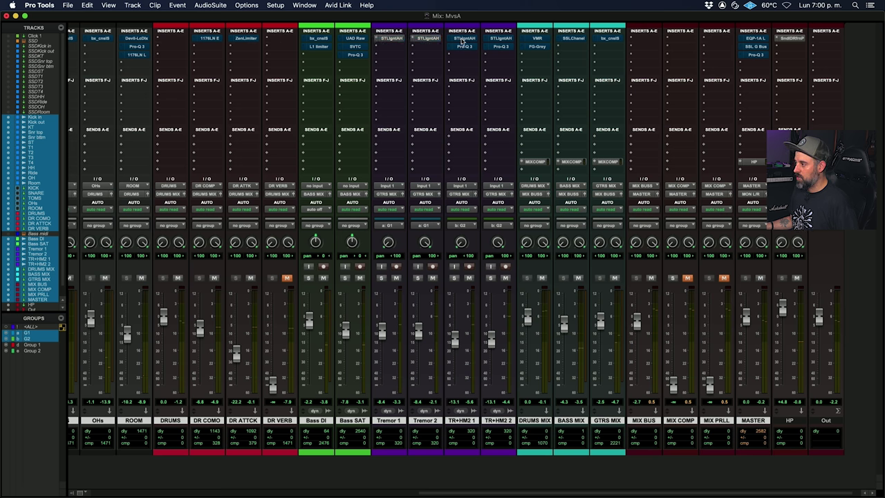
left_click(505, 40, "super")
left_click(502, 47, "super")
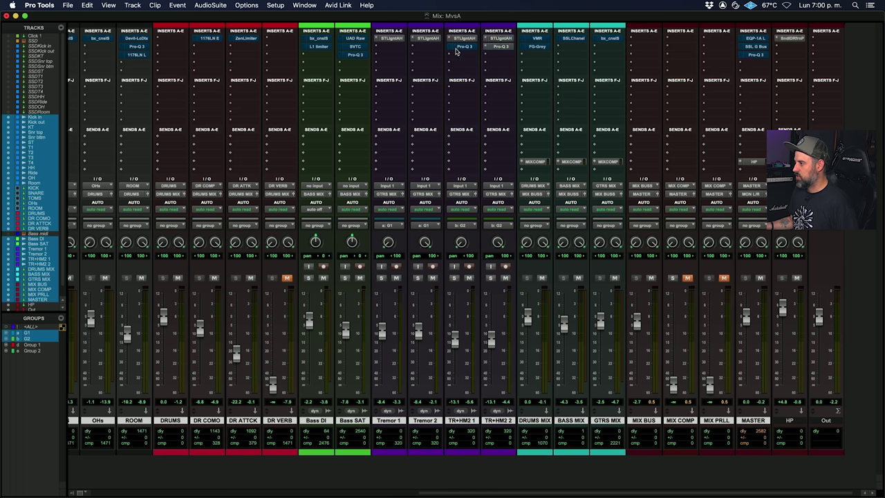
Step: Play the song from the in marker to hear the mix with its processing bypassed
scroll(390, 179, "left", 10)
key("super+equal")
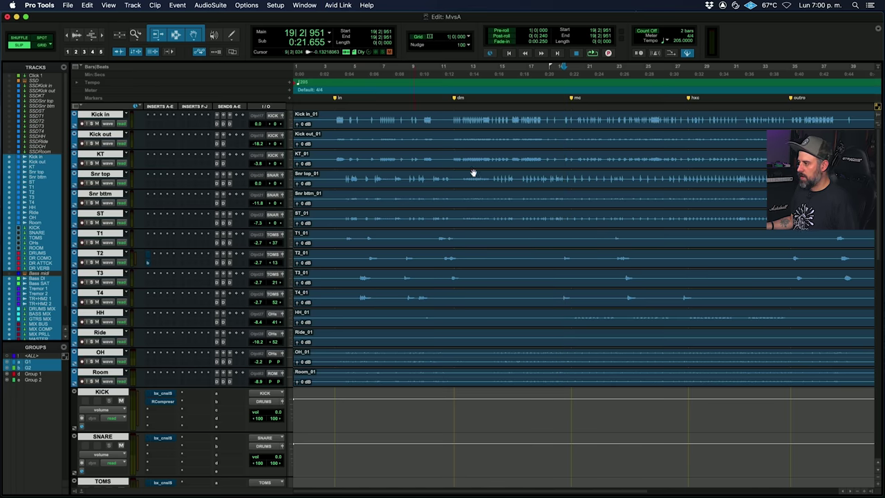
key("space")
key("space")
left_click(337, 100)
key("space")
Step: Reset the BASS MIX and GTRS MIX faders to 0 dB in the mixer
key("super+equal")
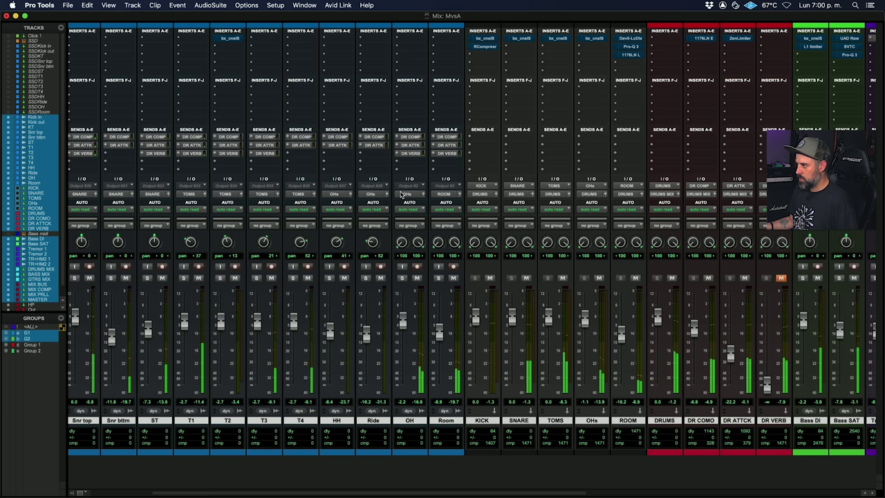
scroll(401, 196, "right", 2)
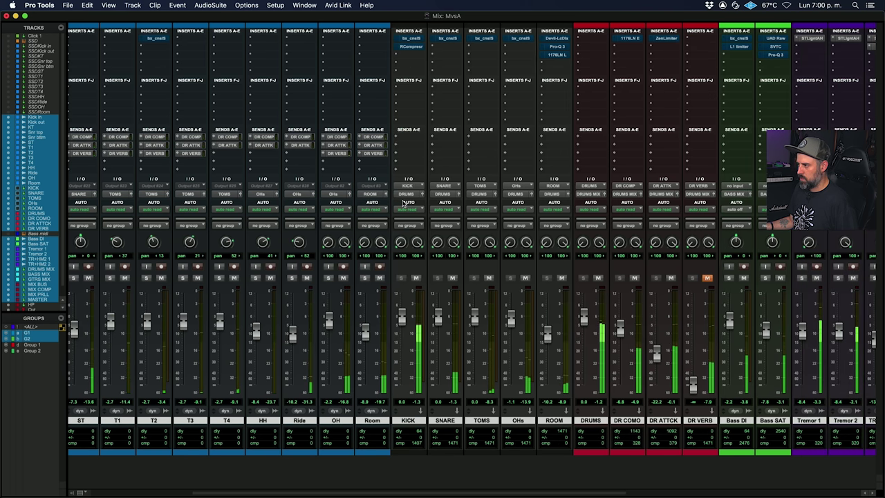
scroll(403, 203, "right", 6)
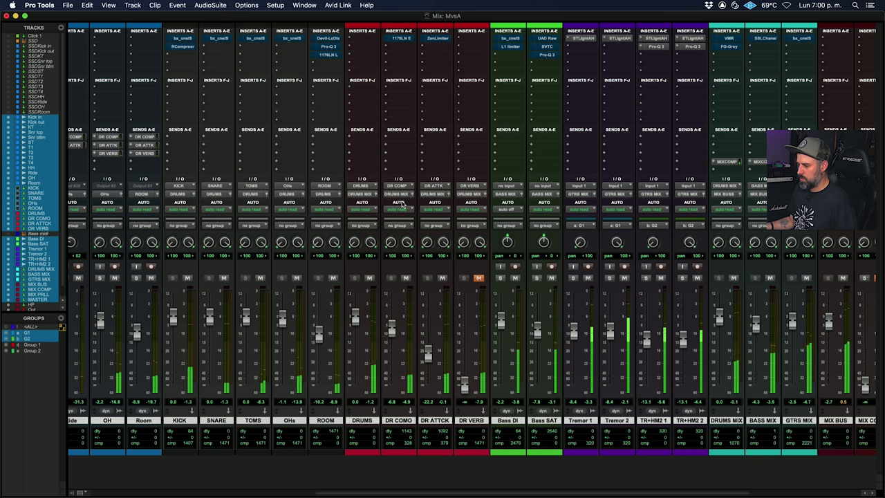
scroll(403, 203, "right", 6)
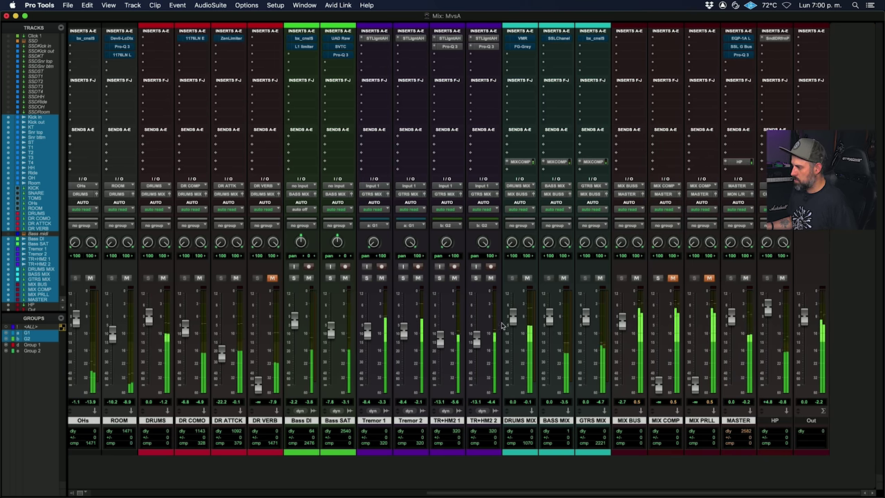
Step: Insert bx_console SSL 4000 E in the first slot of the F-J inserts on the KICK bus
scroll(446, 335, "left", 7)
scroll(446, 334, "left", 1)
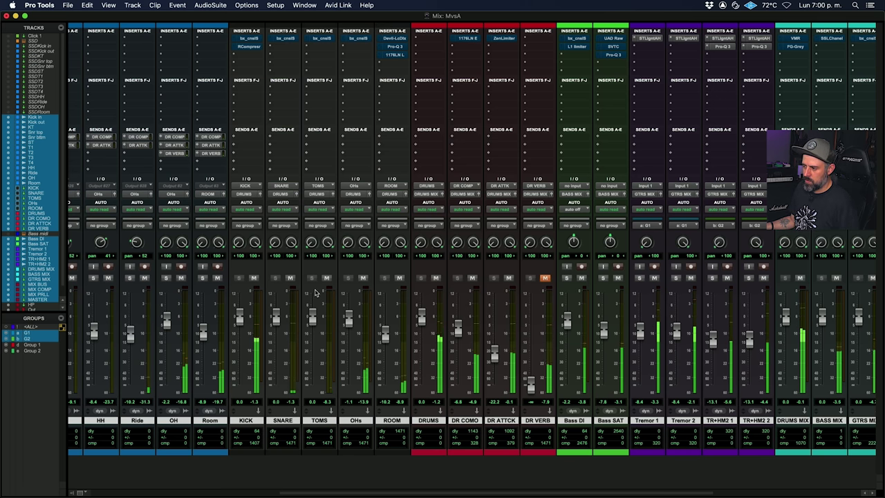
left_click(253, 85)
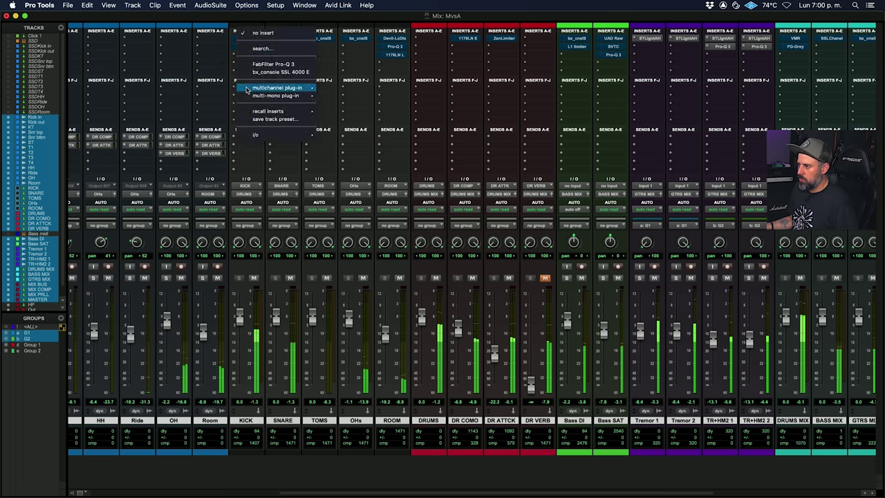
left_click(279, 72)
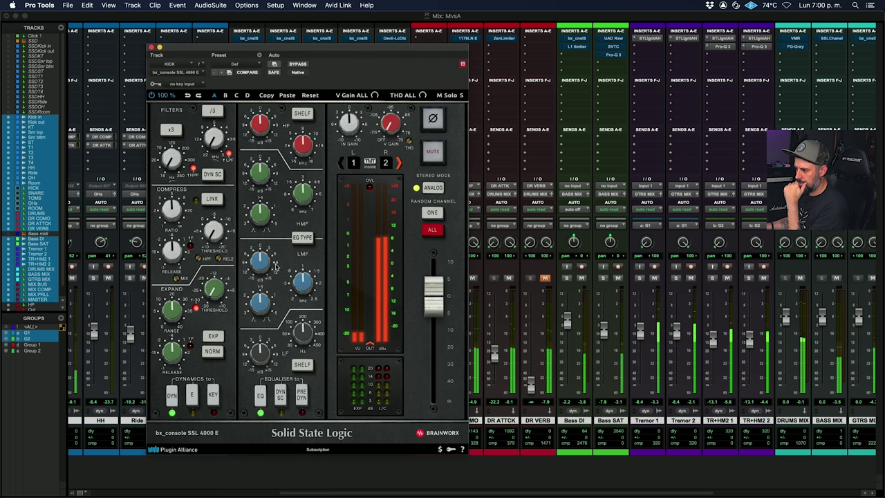
Step: Adjust the EQ bands and compressor of the new KICK console, randomize its channel pair to 58/59, and close it
left_click_drag(303, 282, 259, 325)
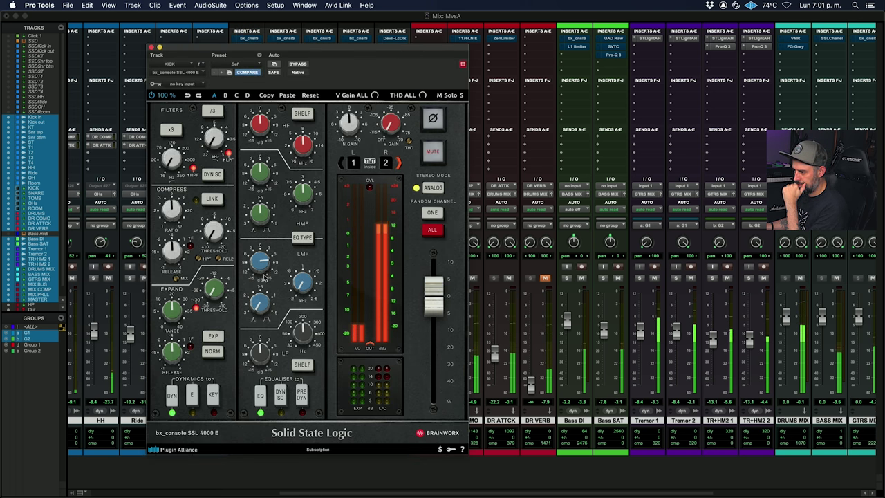
left_click_drag(302, 284, 265, 258)
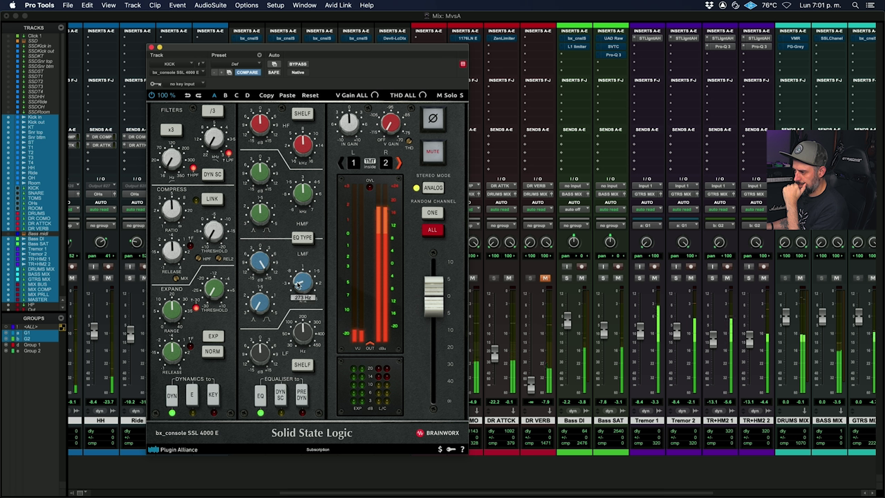
mouse_move(263, 265)
left_mouse_down()
mouse_move(259, 286)
mouse_move(261, 275)
left_mouse_up()
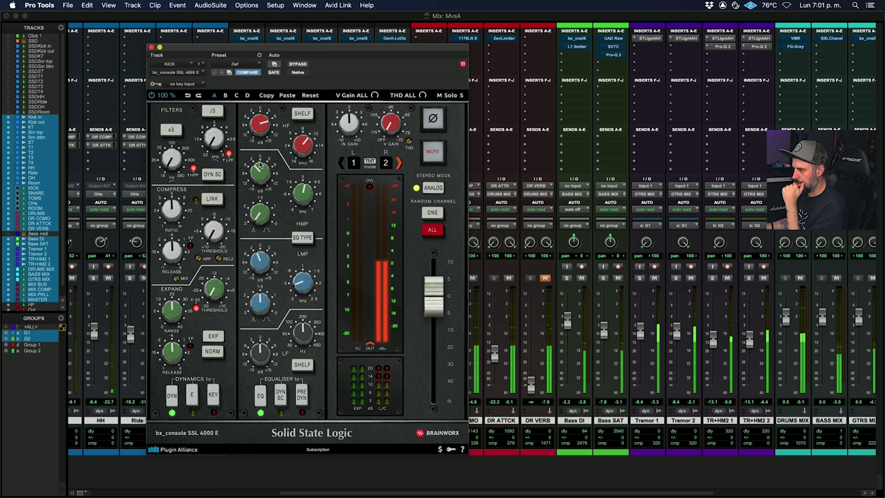
left_click(433, 213)
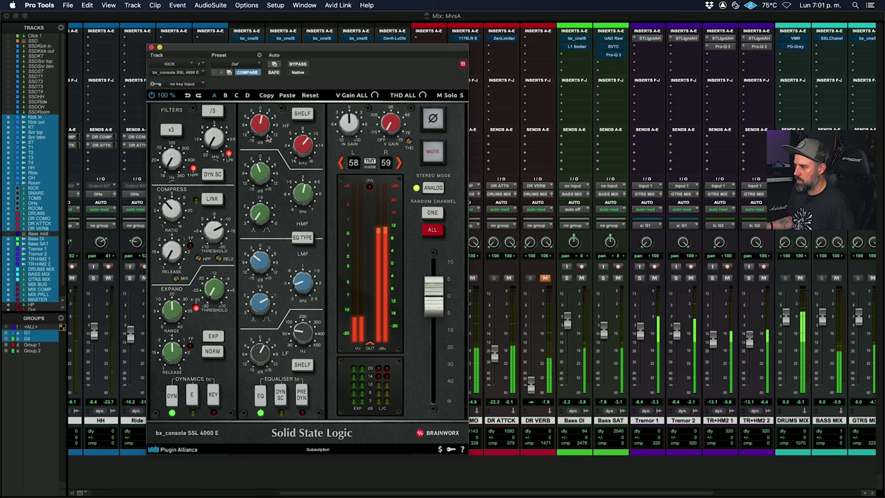
left_click(152, 47)
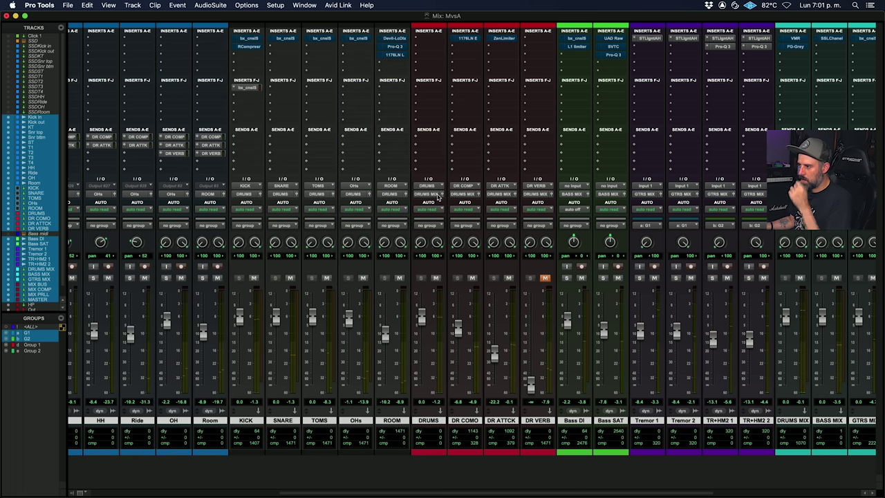
Step: Open the plug-in choices for an empty F-J insert slot on the KICK bus
left_click(251, 108)
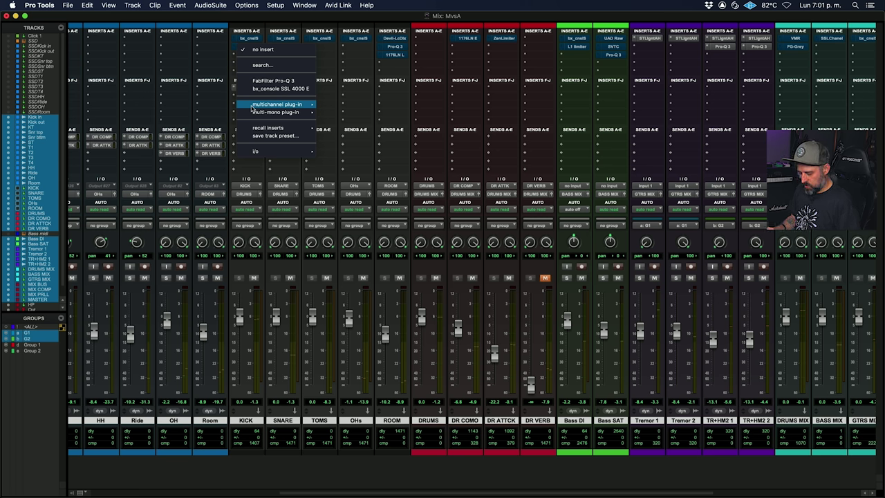
Step: Insert the stereo Virtual Mix Rack plug-in on the KICK track by searching for it
type("vmr")
key("BackSpace")
key("BackSpace")
key("BackSpace")
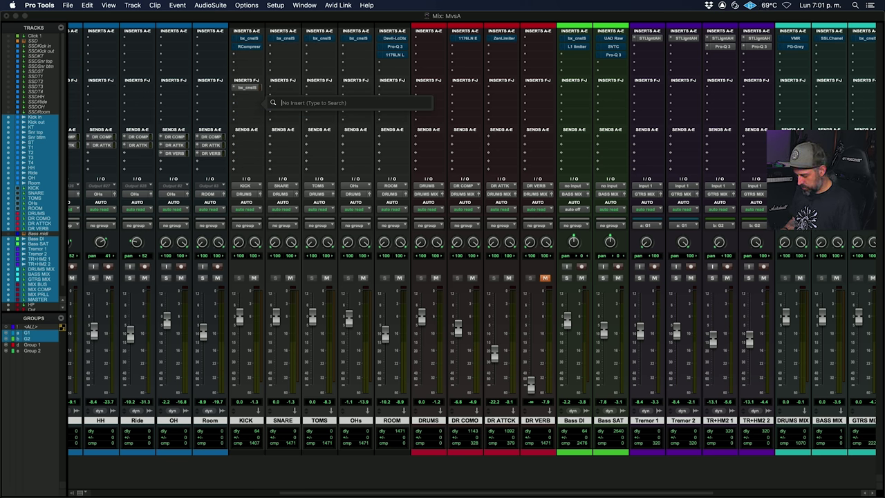
type("virtu")
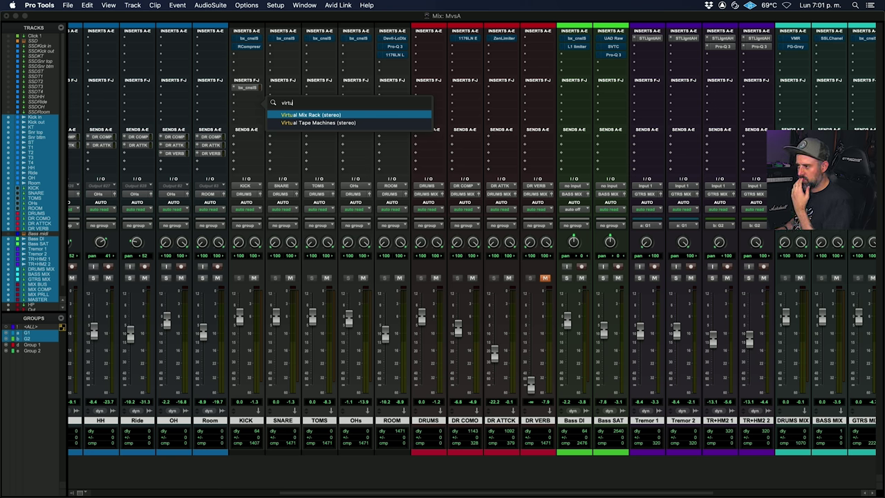
key("Return")
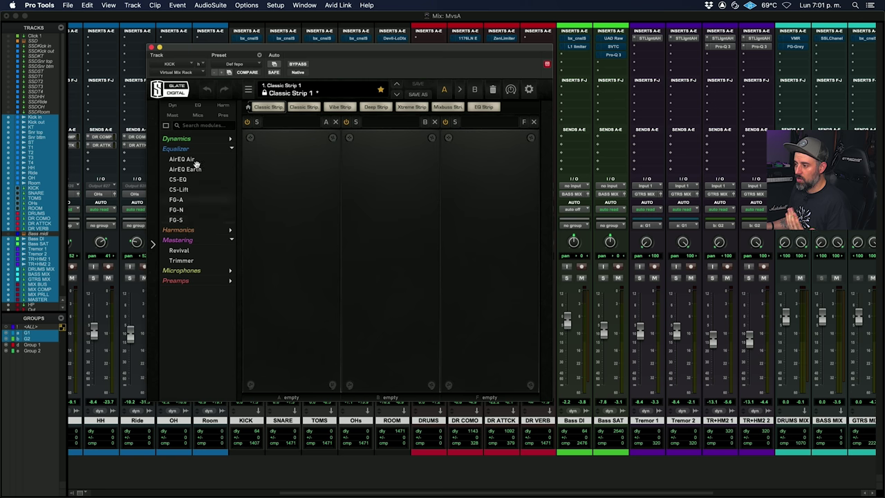
Step: Load the FG-Stress compressor from the Dynamics modules into the rack's first slot
left_click(231, 150)
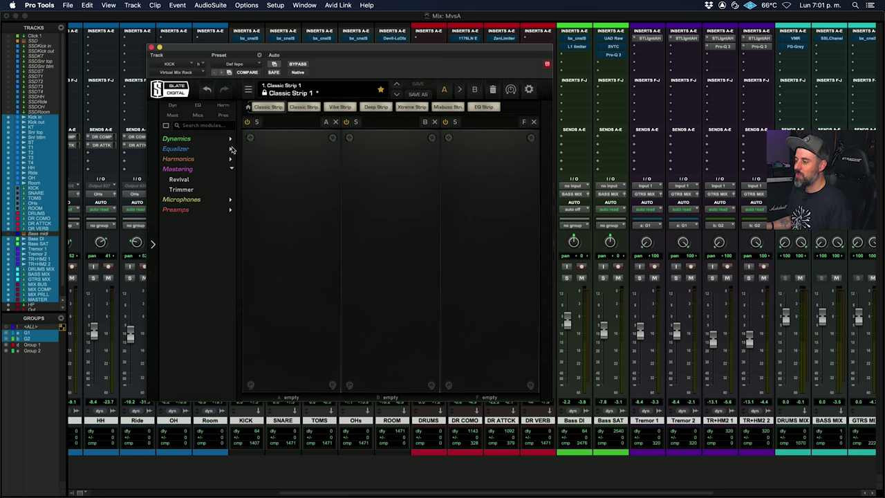
left_click(231, 139)
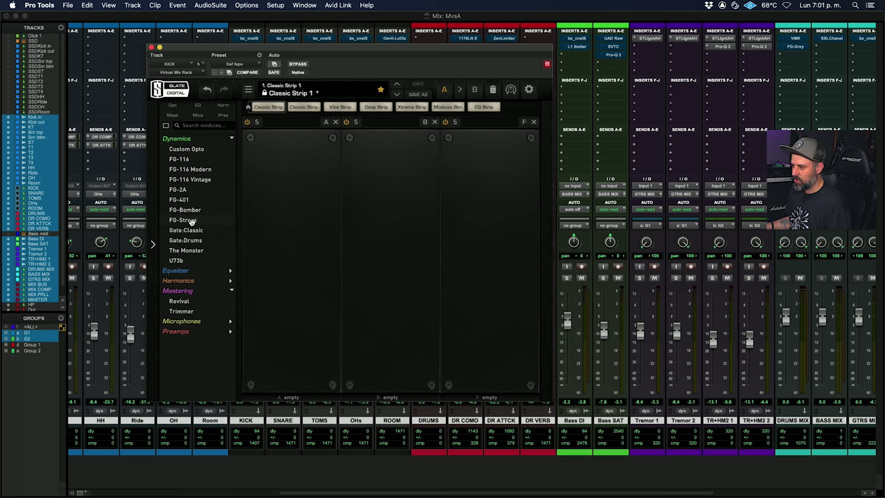
left_click_drag(192, 221, 298, 227)
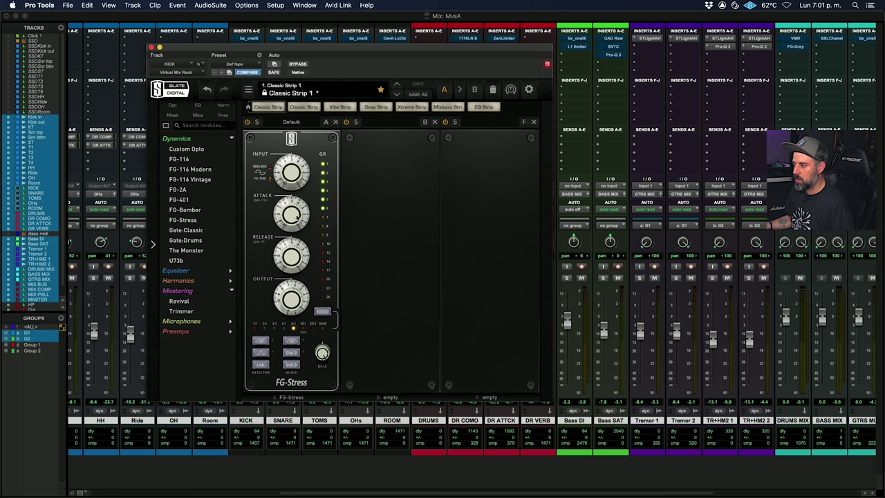
Step: Set the FG-Stress input to about 6.2 and attack to about 8.4, enable the detector high-pass, adjust the output, and close the plug-in
left_click_drag(292, 177, 292, 275)
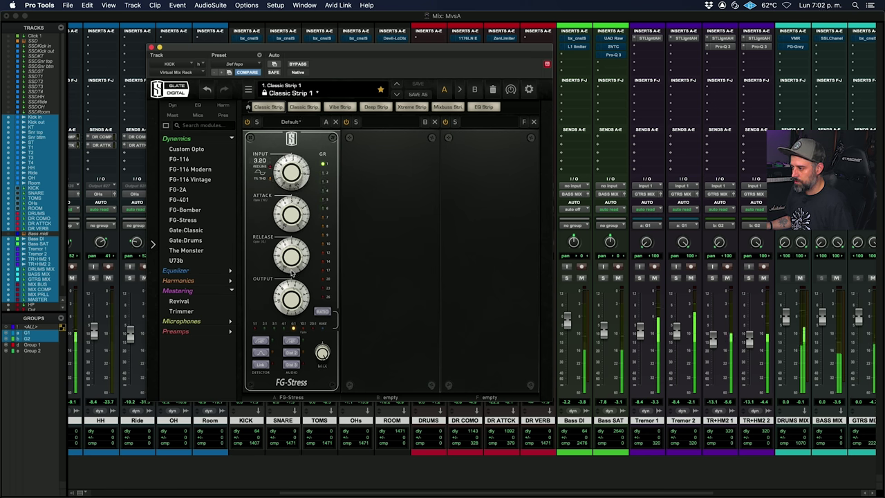
left_click_drag(293, 220, 295, 213)
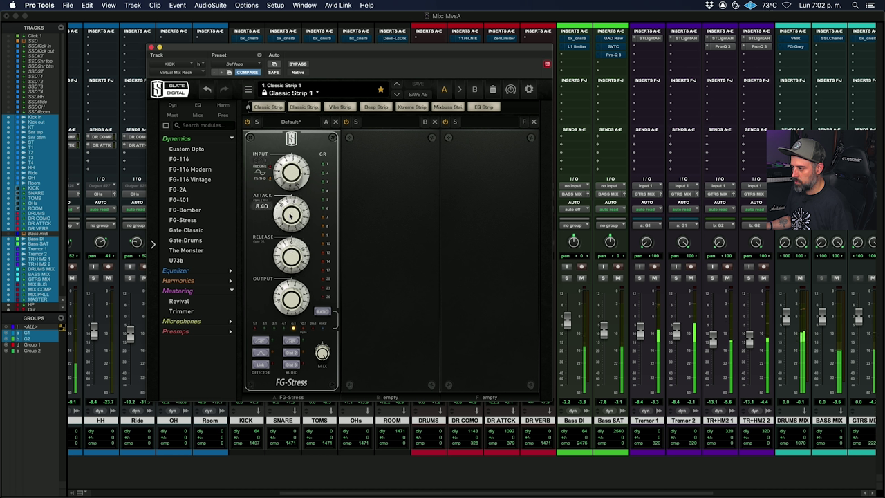
left_click_drag(289, 184, 289, 177)
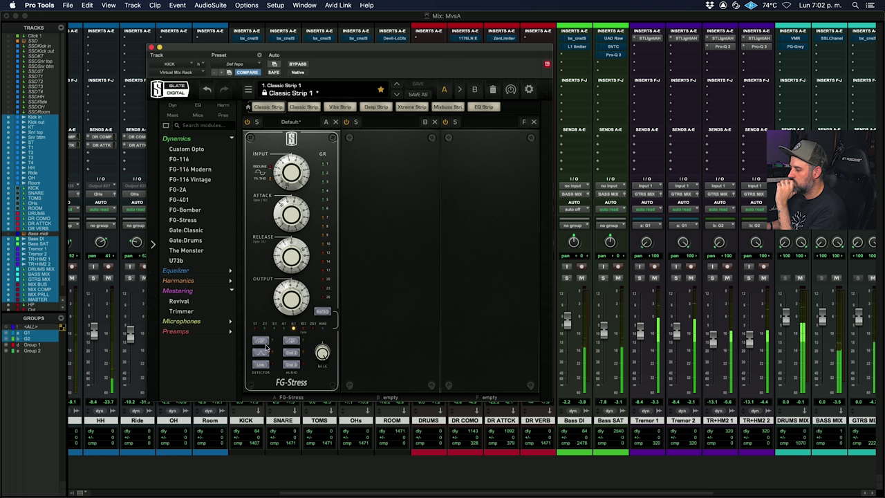
left_click_drag(294, 171, 292, 169)
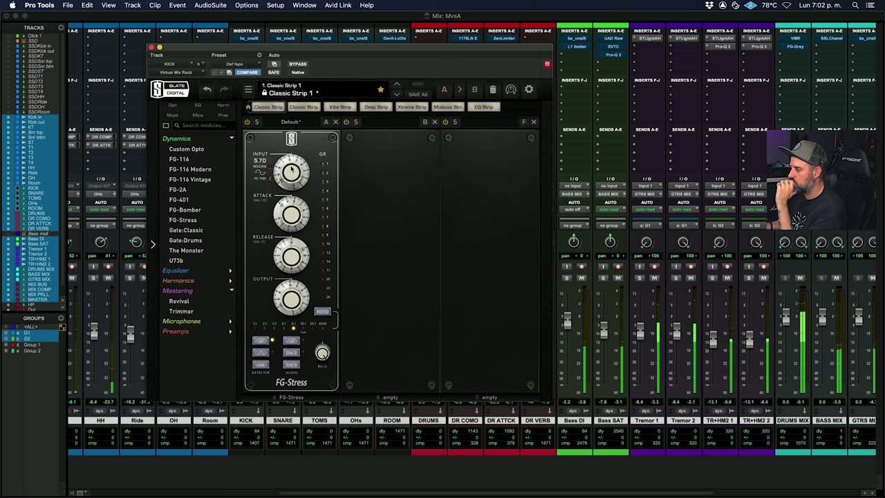
left_click_drag(290, 298, 288, 305)
left_click_drag(293, 187, 294, 181)
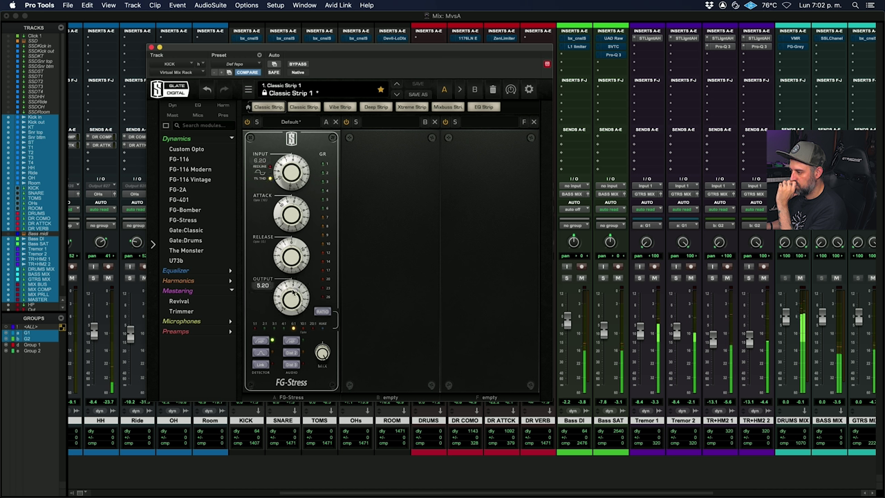
left_click_drag(291, 291, 291, 296)
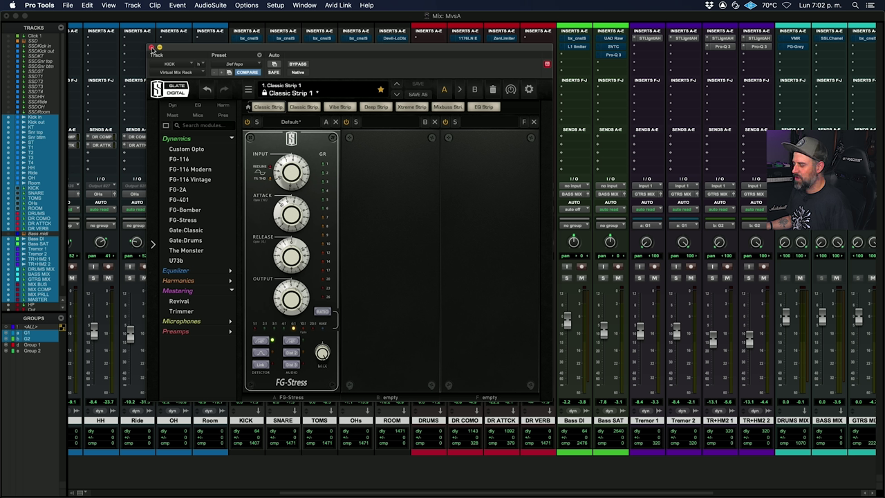
left_click(152, 48)
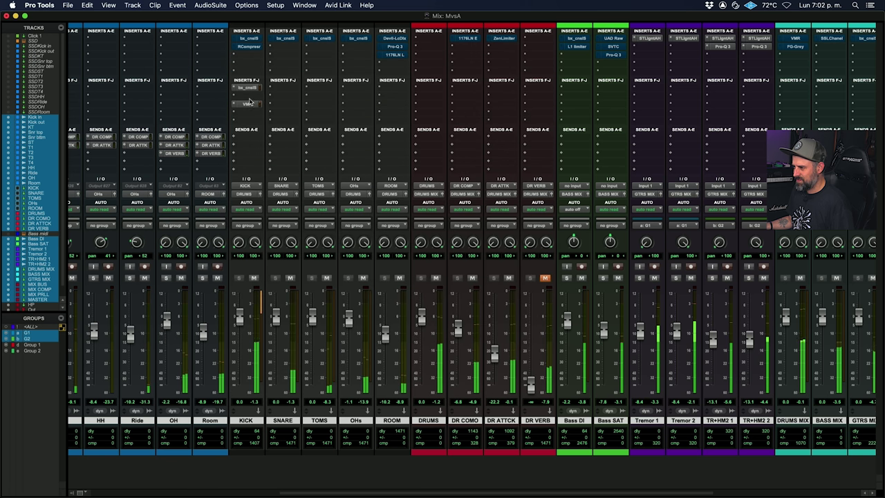
Step: Move KICK's VMR insert up to the slot directly below the bx_console insert and reopen it
left_click(247, 98)
left_click(198, 108)
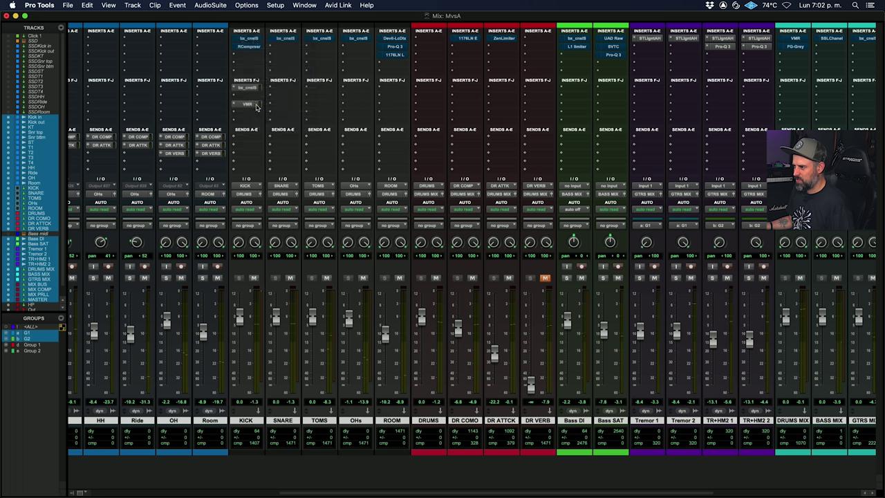
left_click(250, 101)
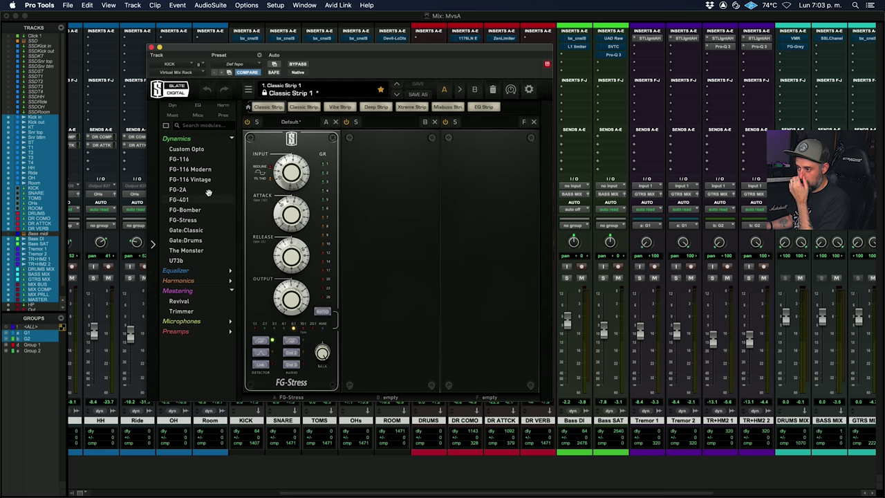
Step: Load the FG-S module from the Equalizer category into the rack's second slot
left_click(176, 139)
left_click(176, 149)
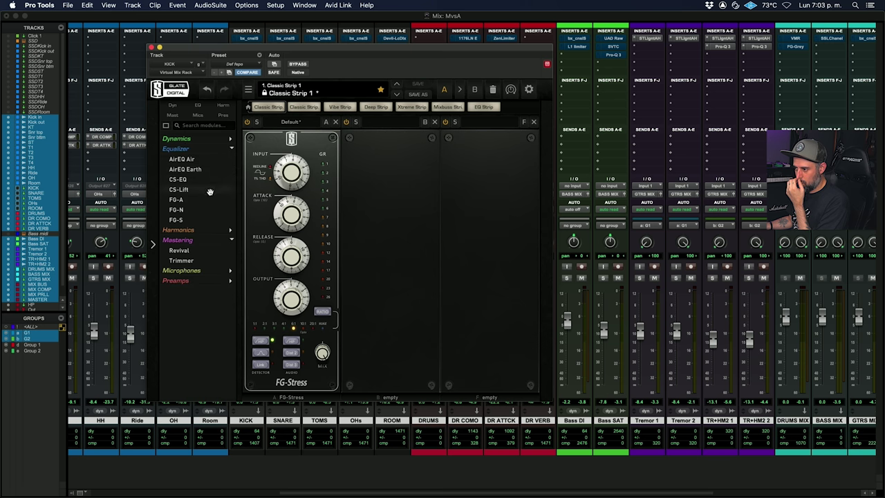
left_click_drag(177, 219, 417, 186)
Step: Sweep the FG-S high-mid band during playback, cut it by about 5.3 dB, adjust its bandwidth, and close the plug-in
key("space")
left_click_drag(368, 215, 420, 178)
left_click_drag(416, 233, 414, 246)
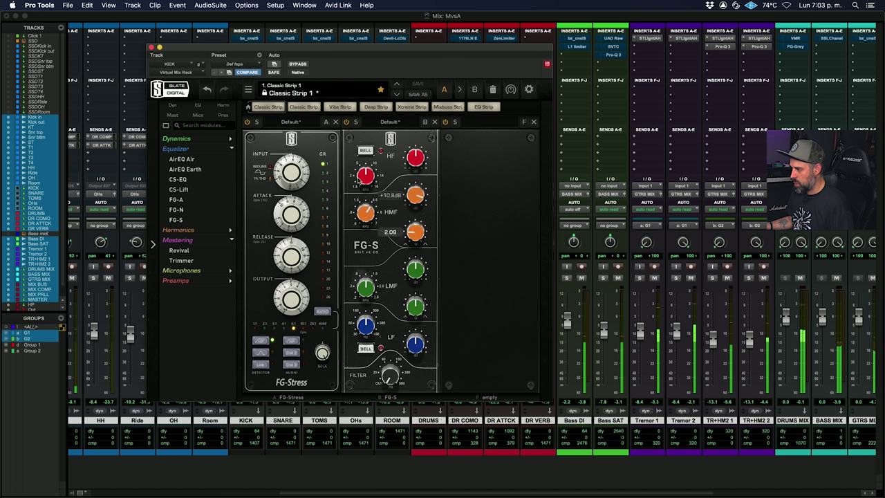
left_click_drag(366, 213, 413, 197)
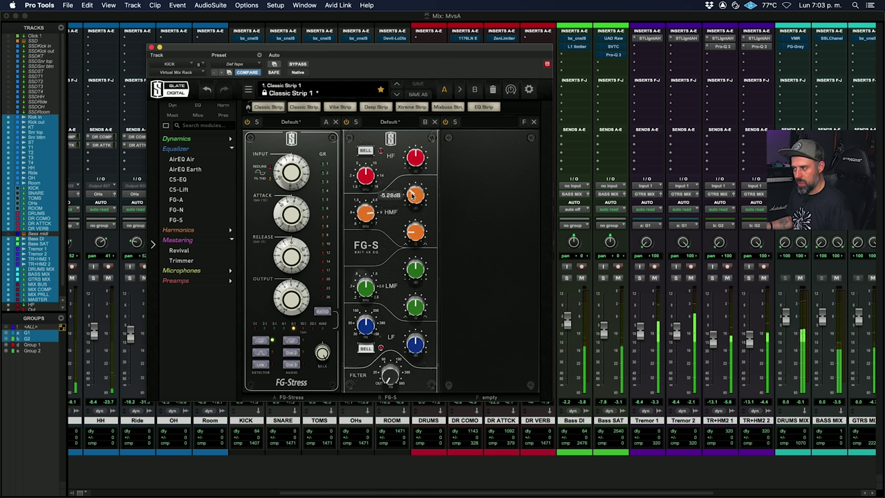
left_click_drag(419, 235, 421, 229)
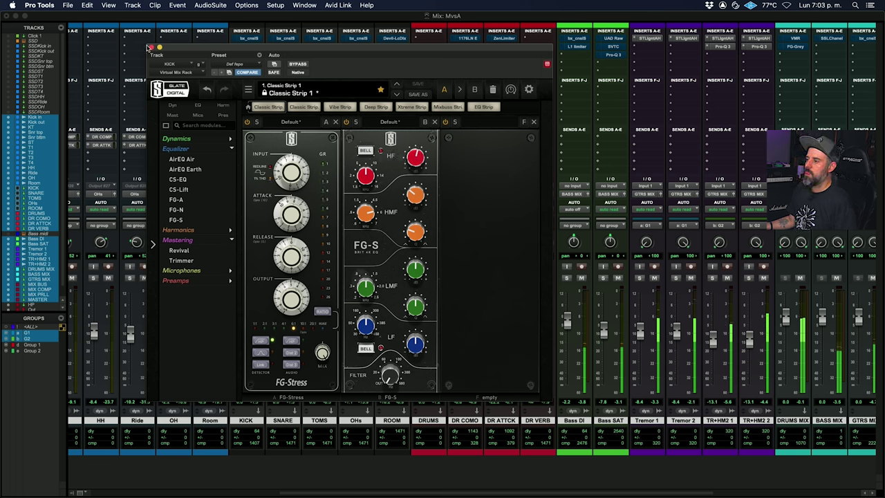
left_click(149, 47)
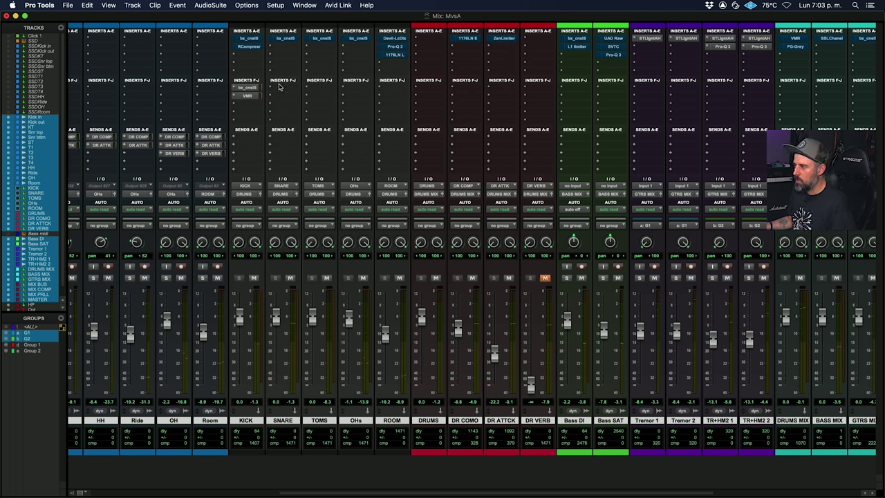
Step: Insert bx_console SSL 4000 E on the SNARE track and boost its high-frequency band
left_click(284, 91)
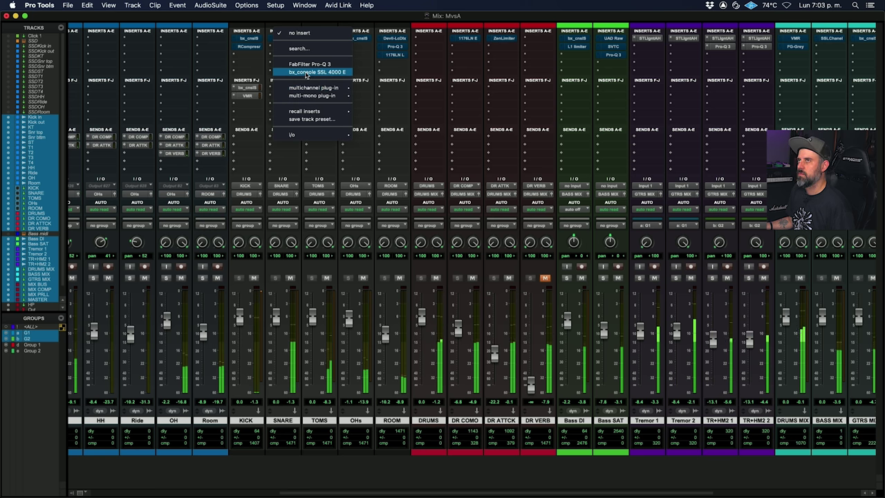
left_click(307, 74)
left_click_drag(254, 128, 256, 115)
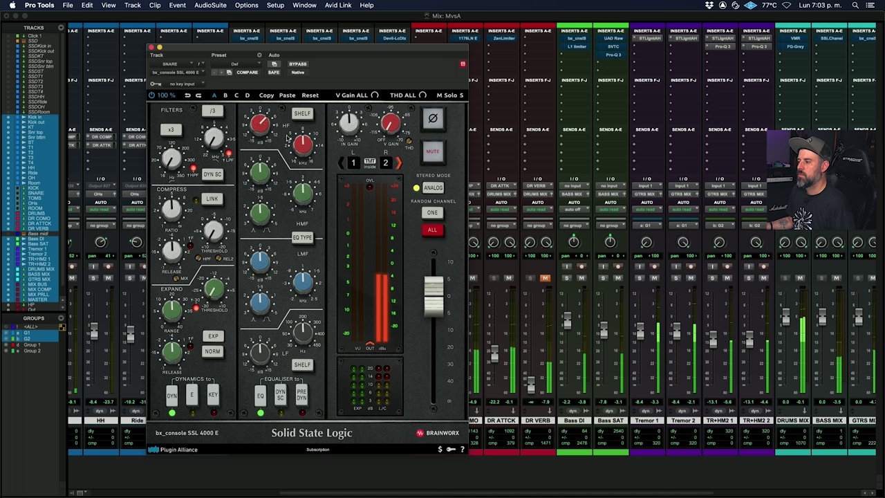
Step: Sweep the snare EQ's high-mid band and adjust its gain, frequency and bandwidth
left_click_drag(261, 176, 262, 168)
left_click_drag(306, 195, 307, 192)
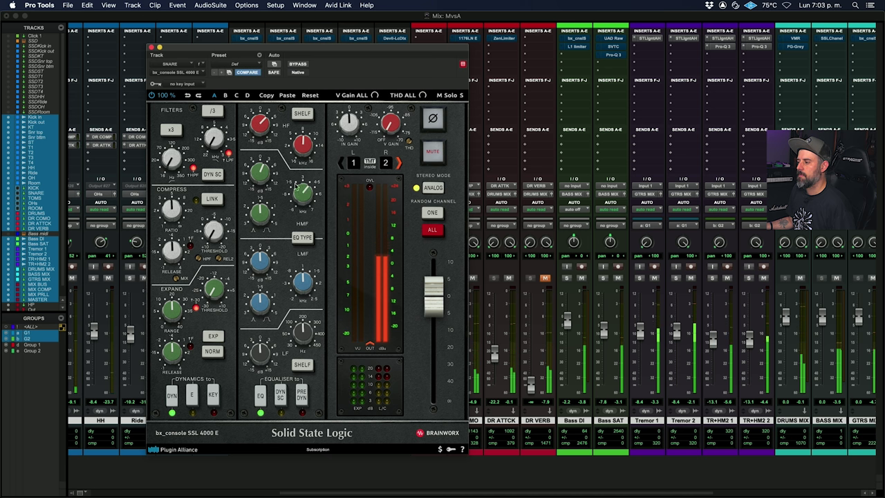
left_click_drag(304, 194, 263, 225)
left_click_drag(266, 181, 256, 214)
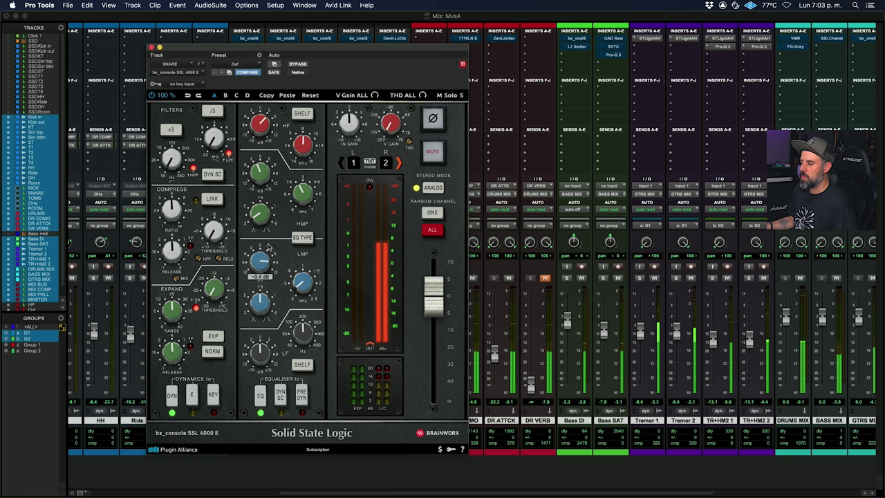
Step: Cut the snare's low-mid band around 1.2 kHz, adjust the compressor ratio and threshold, and randomize the channel pair
left_click_drag(300, 289, 309, 273)
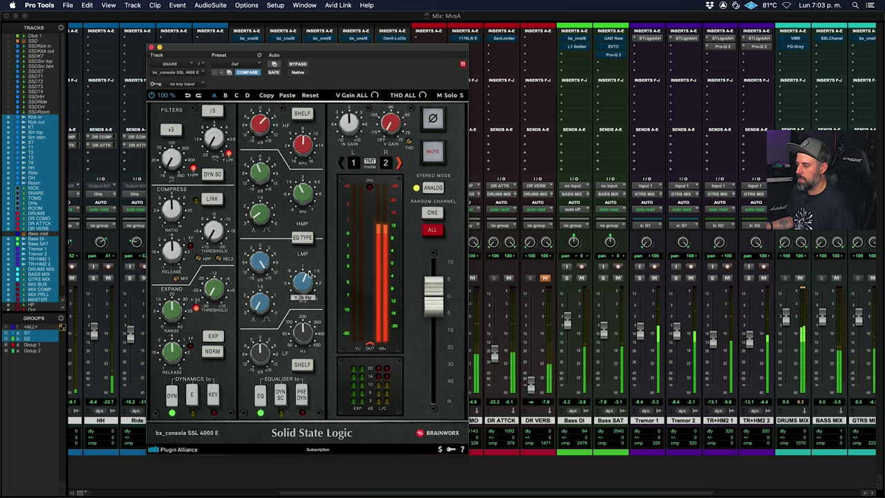
left_click_drag(258, 258, 258, 267)
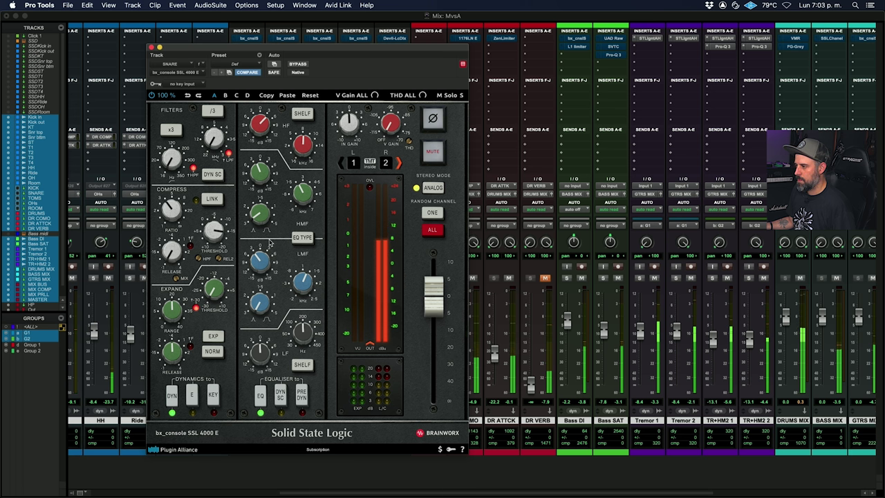
left_click(432, 213)
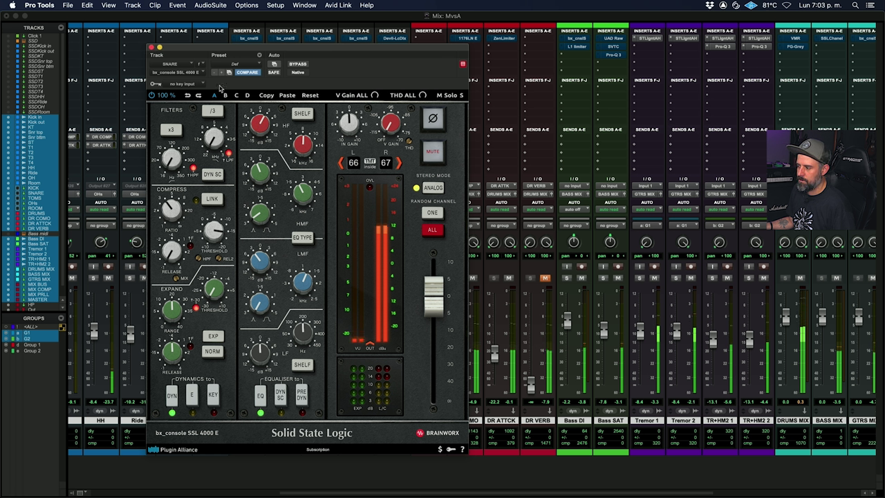
left_click(151, 47)
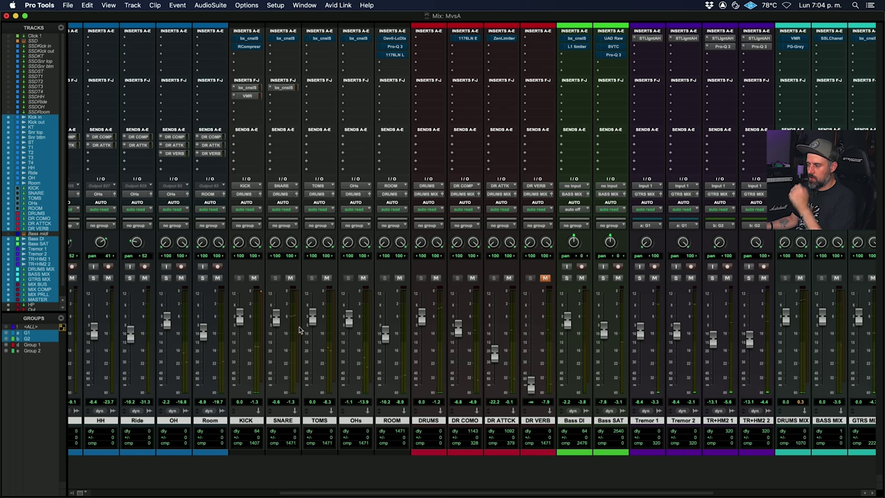
Step: Select the tom fill around bars 11 and 12 across T1, T2 and T3 in the Edit window and return to the mixer
key("super+equal")
left_click_drag(397, 236, 425, 275)
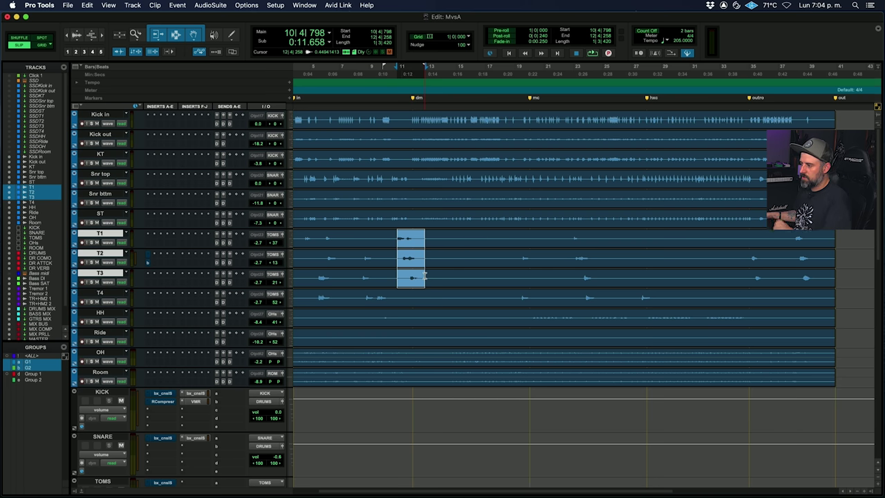
key("super+equal")
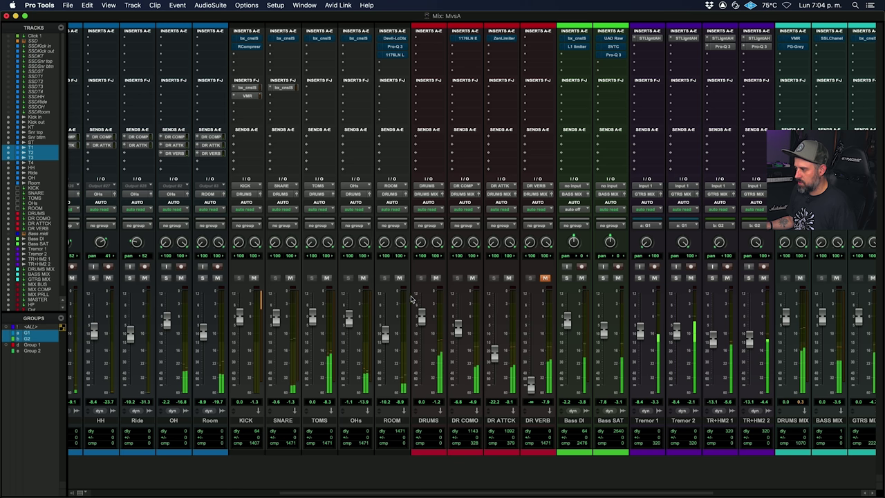
Step: Solo tom tracks T1 to T4 and play the selected fill
scroll(183, 375, "left", 5)
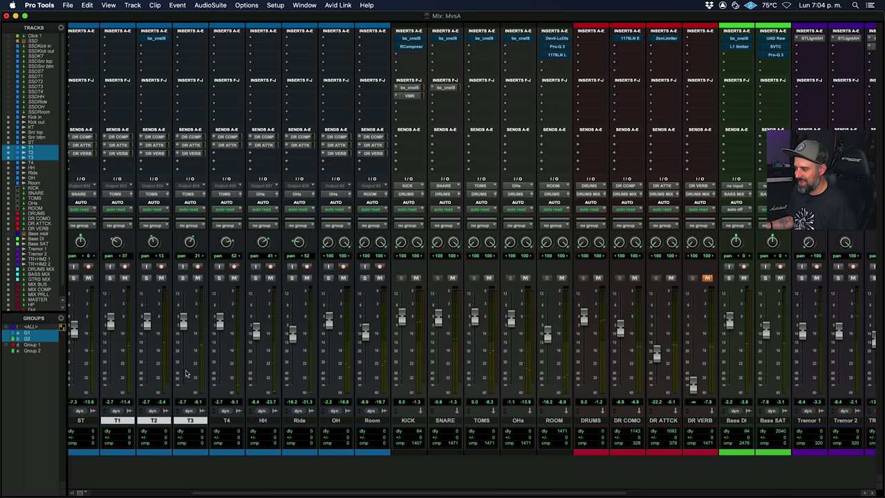
left_click(181, 277)
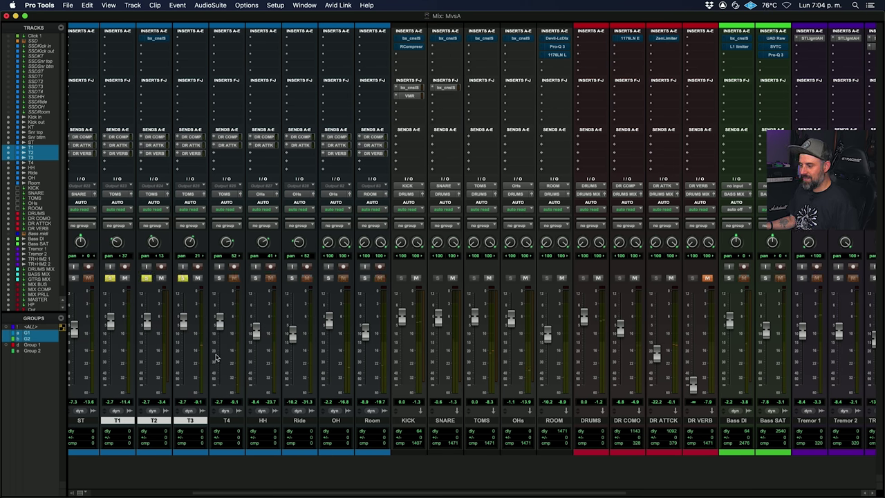
key("space")
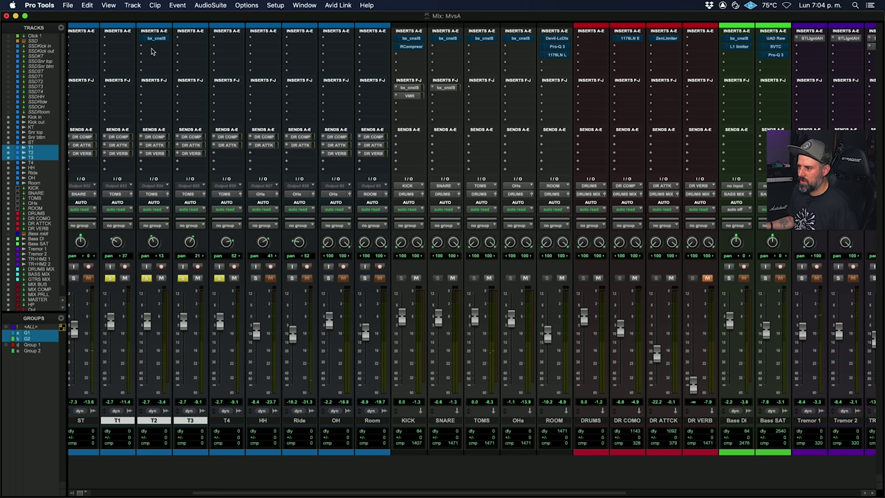
Step: Insert bx_console SSL 4000 E on the T2 track
left_click(148, 89)
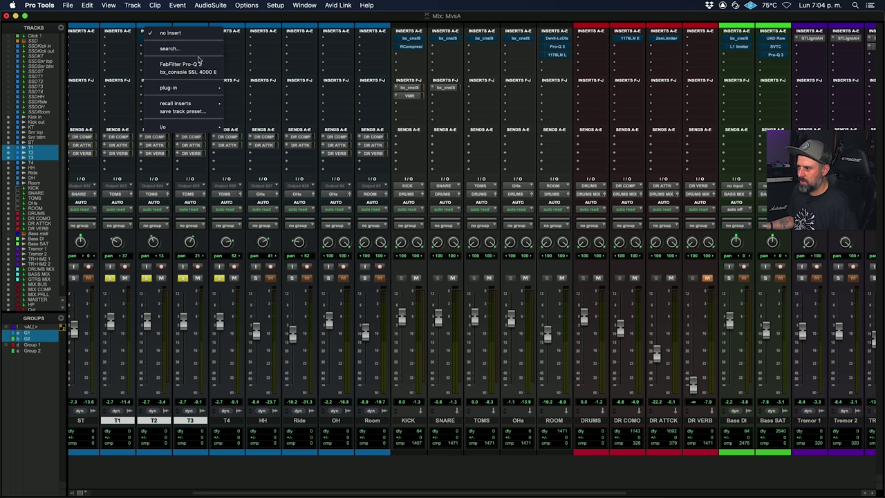
left_click(194, 72)
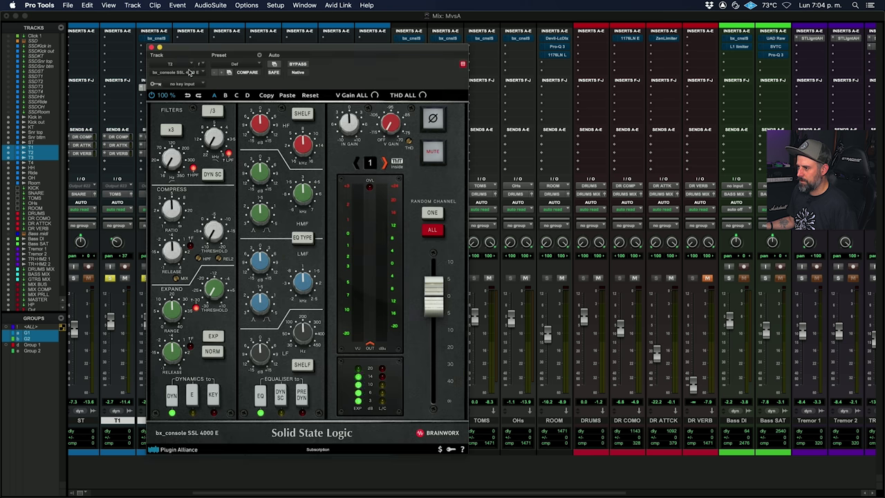
Step: On T2's SSL 4000 E, narrow the high-mid band, sweep it with a boost, cut it, and boost the high frequencies
left_click_drag(214, 50, 359, 53)
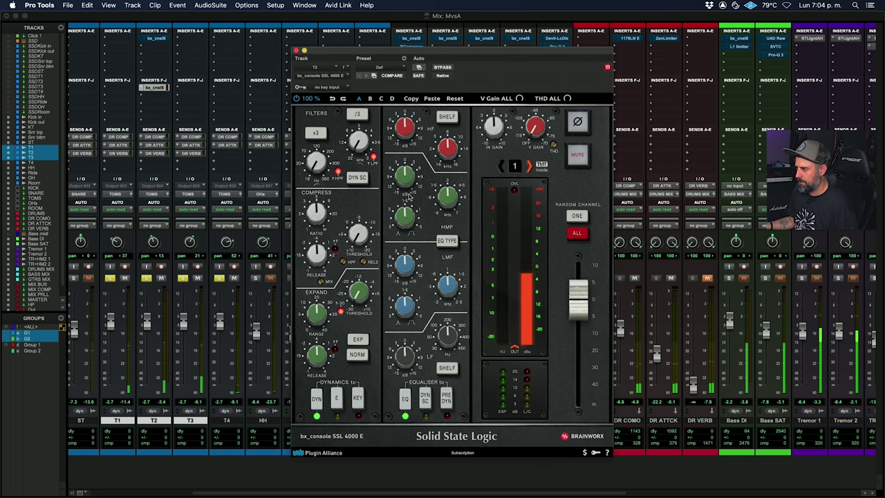
left_click_drag(405, 217, 404, 263)
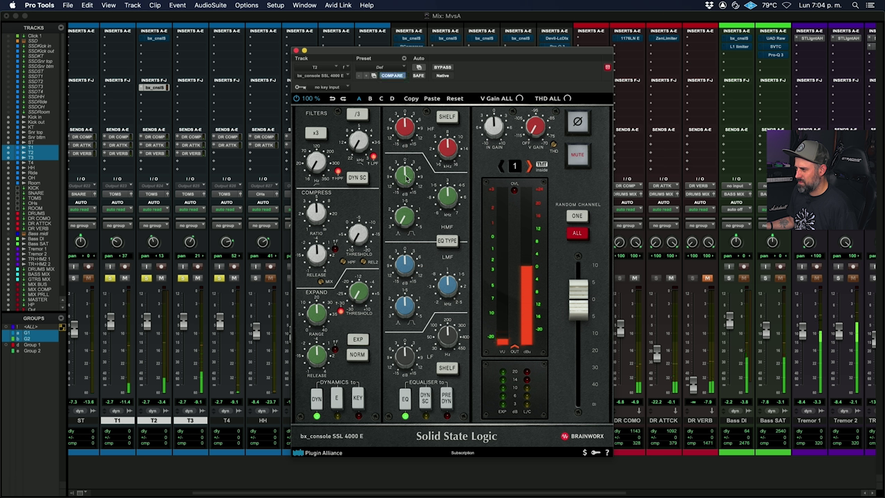
left_click_drag(405, 177, 405, 135)
left_click_drag(447, 194, 451, 196)
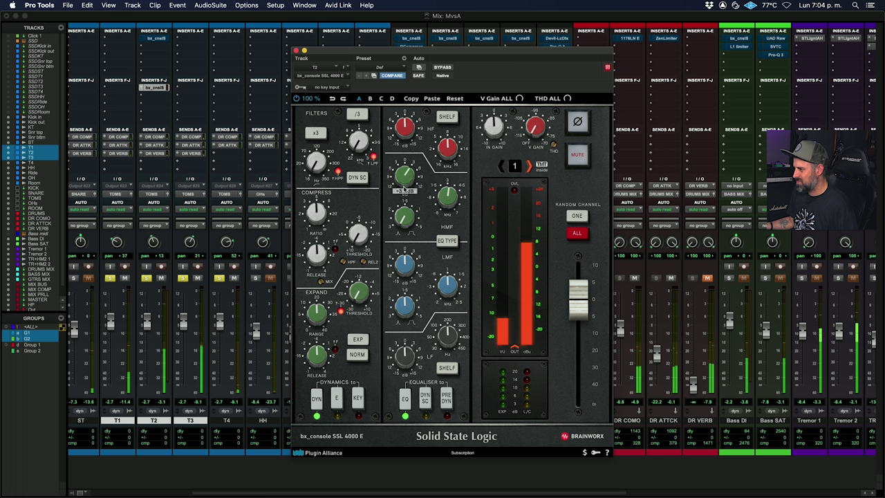
left_click_drag(406, 179, 407, 183)
left_click_drag(408, 137, 409, 130)
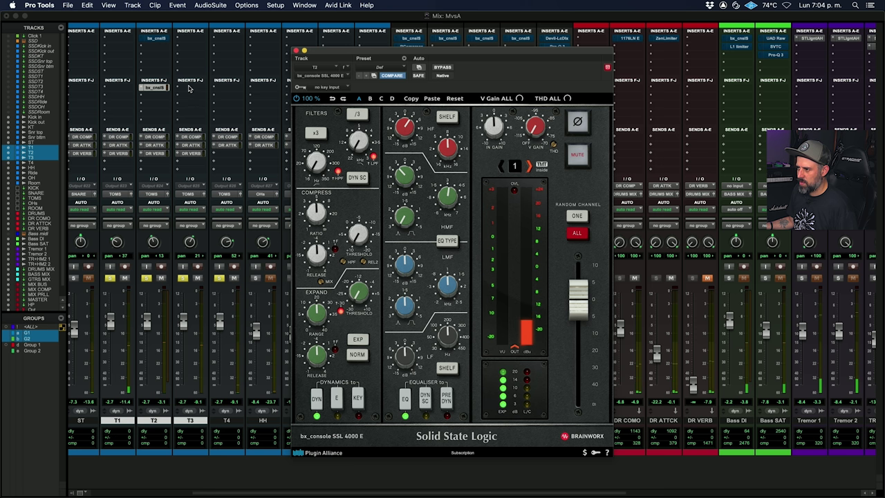
Step: Insert bx_console SSL 4000 E on T3, narrow its low-mid band, and play the soloed toms
left_click(194, 36)
left_click(228, 72)
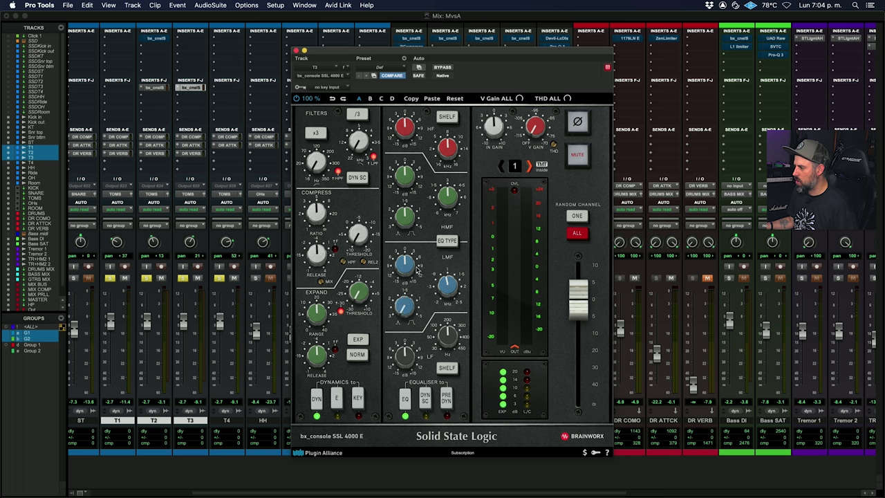
key("space")
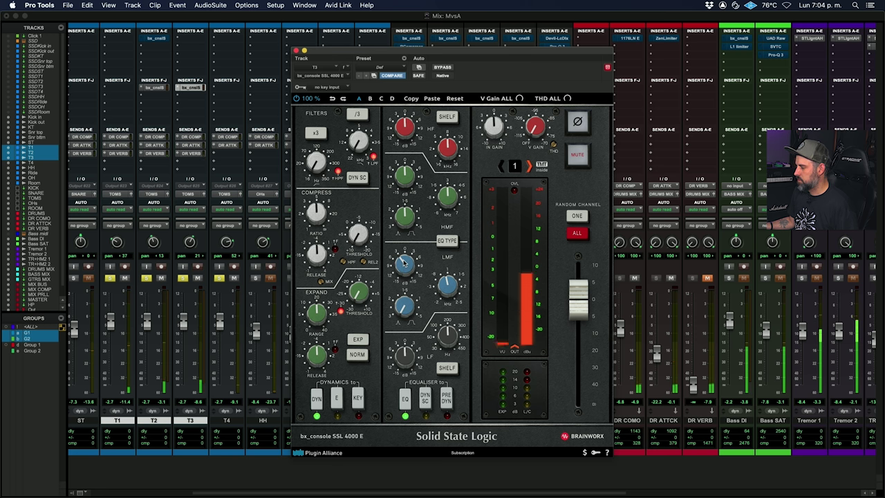
left_click(296, 51)
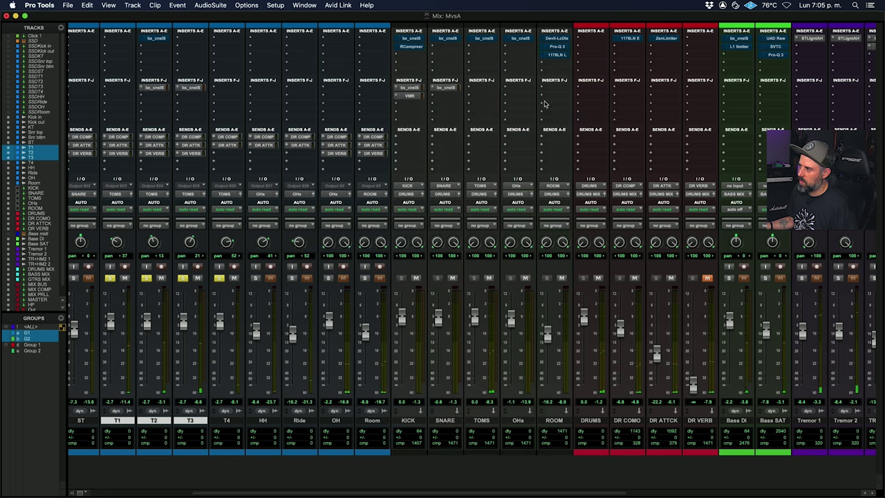
Step: Insert the stereo UAD Neve 1084 plug-in on the TOMS bus
left_click(484, 89)
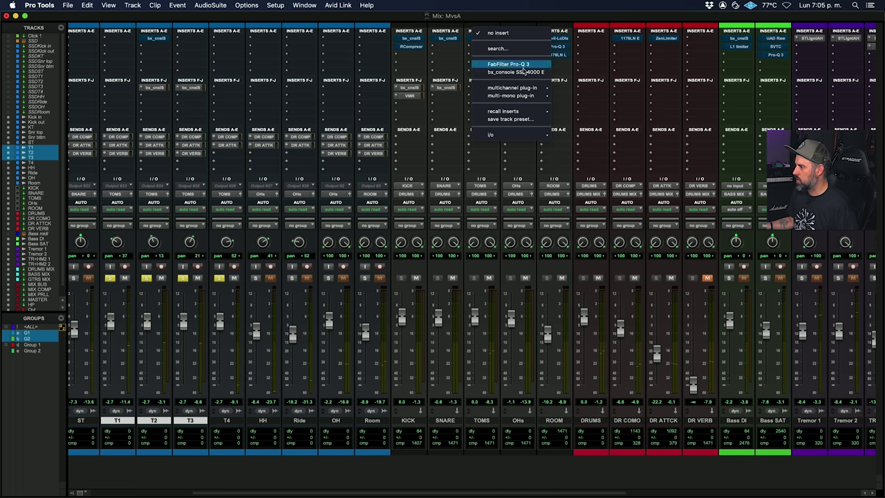
type("neve")
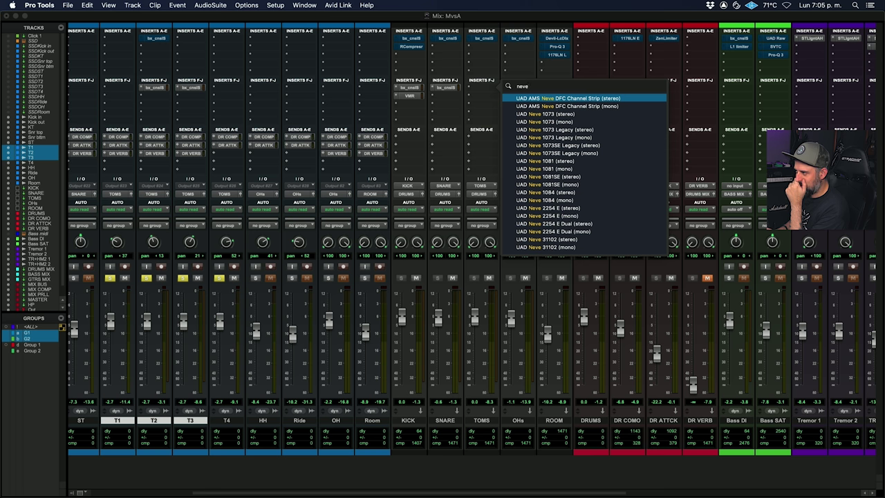
type(" 1084")
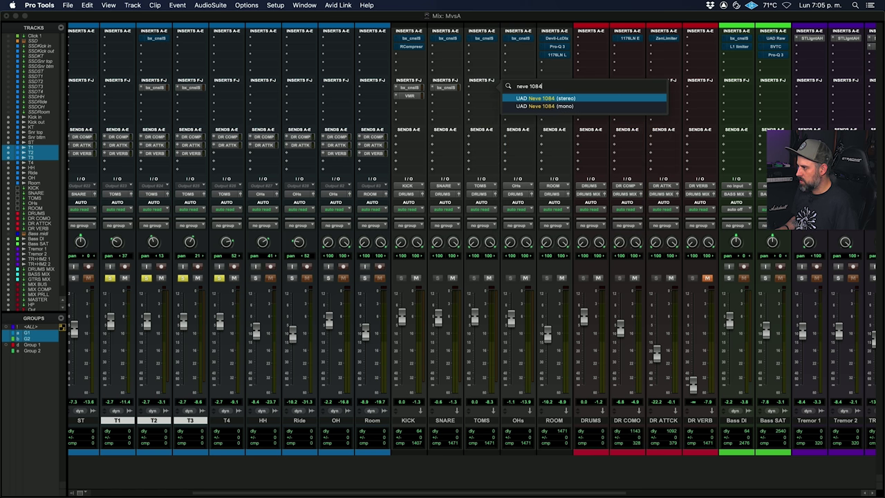
key("Return")
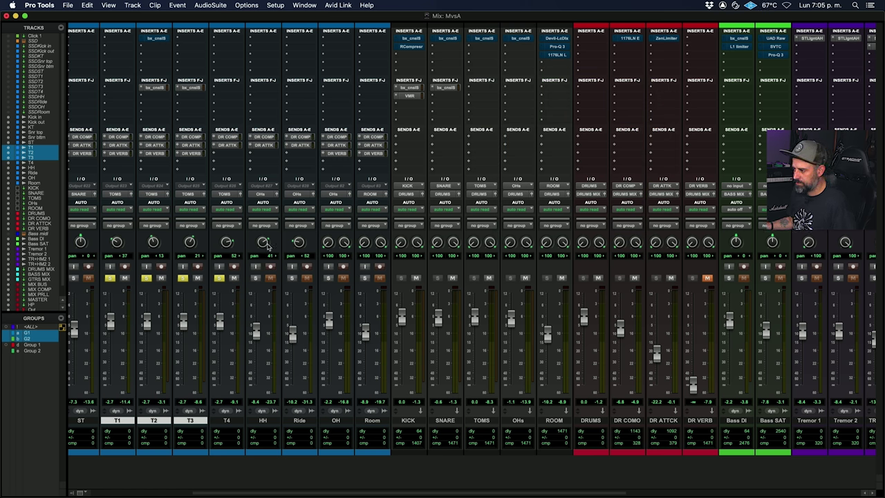
Step: Play the toms, raise the Neve 1084's input gain, and lower its output fader to compensate
key("space")
scroll(368, 184, "up", 3)
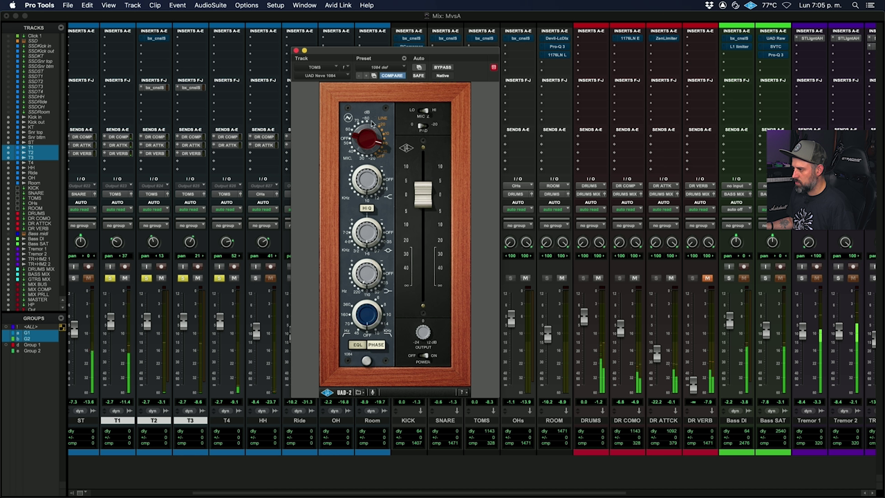
left_click_drag(371, 125, 370, 113)
left_click_drag(422, 197, 422, 236)
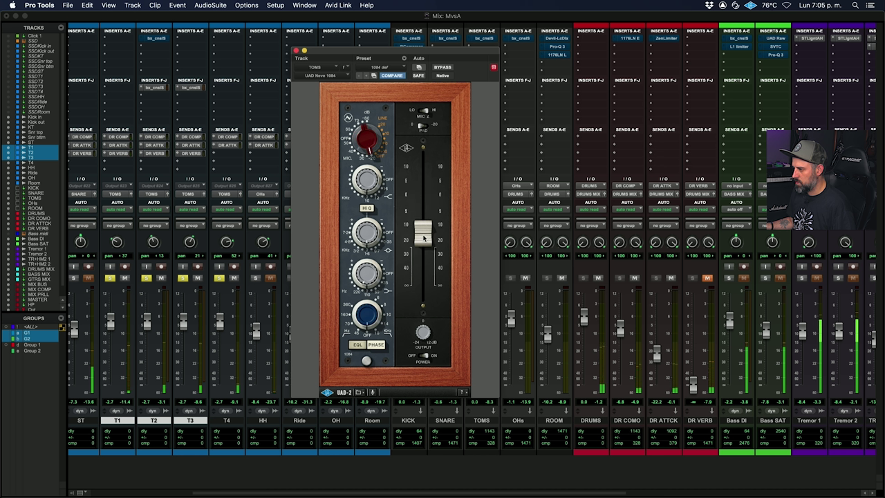
left_click_drag(423, 238, 423, 226)
left_click_drag(384, 53, 636, 68)
left_click_drag(675, 245, 675, 250)
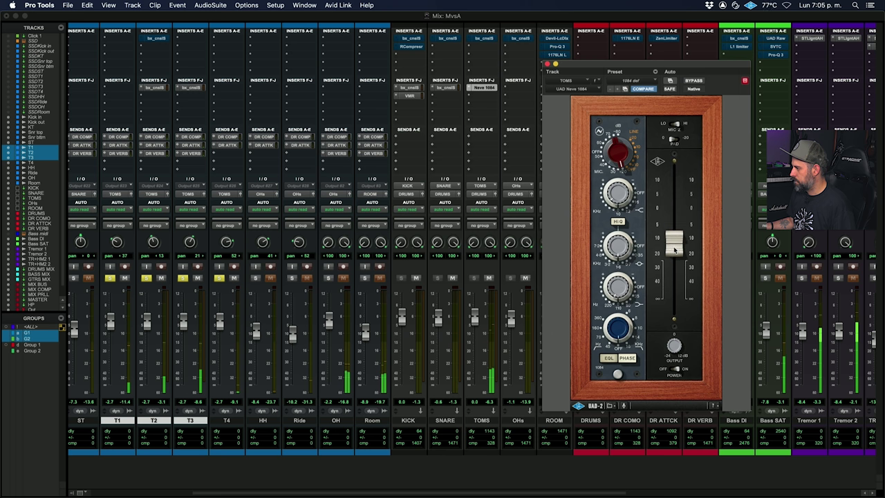
Step: Insert RCompressor after the Neve 1084 on the TOMS bus
left_click(484, 100)
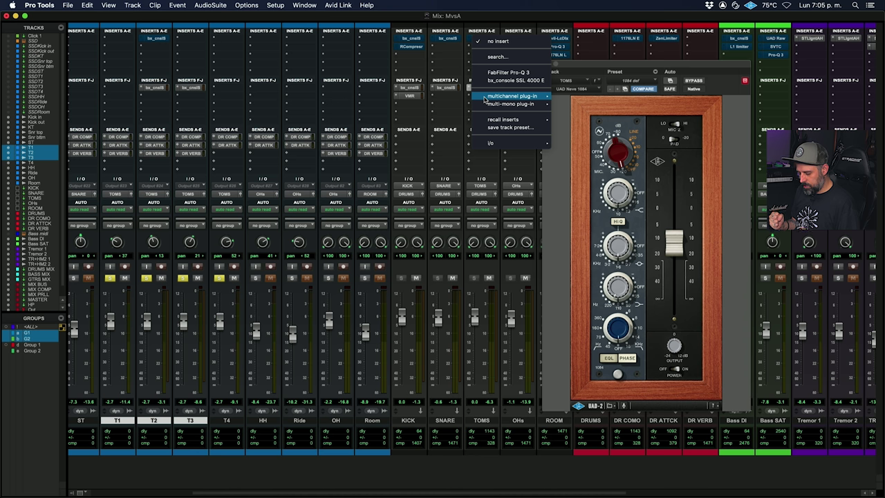
type("rcom")
key("Return")
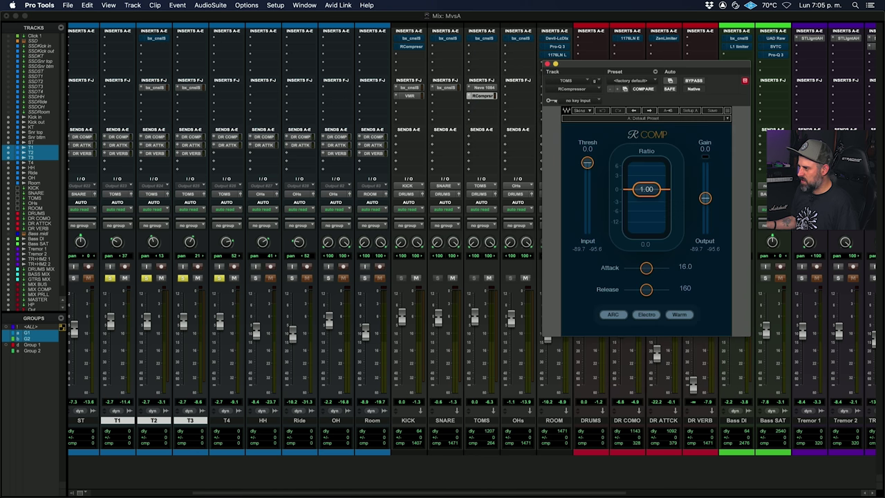
Step: Set the TOMS RCompressor to threshold -18.4, ratio 3.99, attack 6.79, release 5.00 and gain 3.2 during playback
key("space")
left_click_drag(587, 163, 587, 181)
left_click_drag(646, 189, 646, 204)
left_click_drag(587, 181, 587, 184)
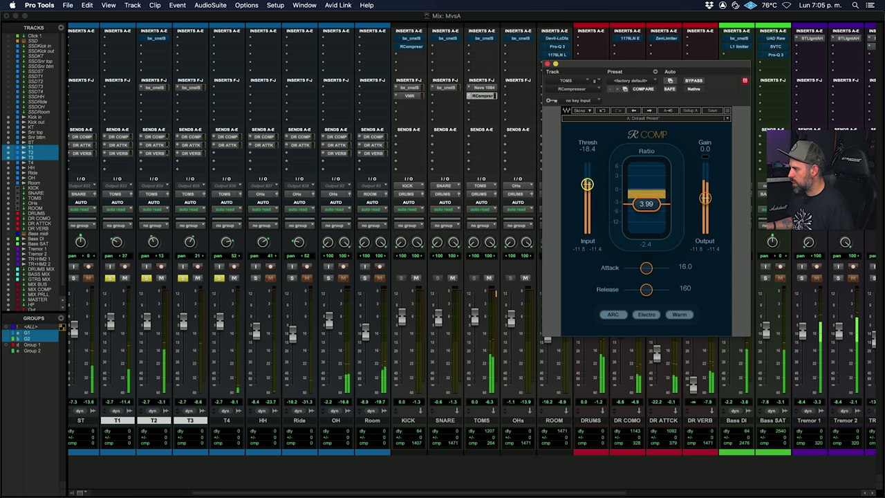
left_click_drag(646, 289, 640, 268)
left_click_drag(704, 198, 705, 193)
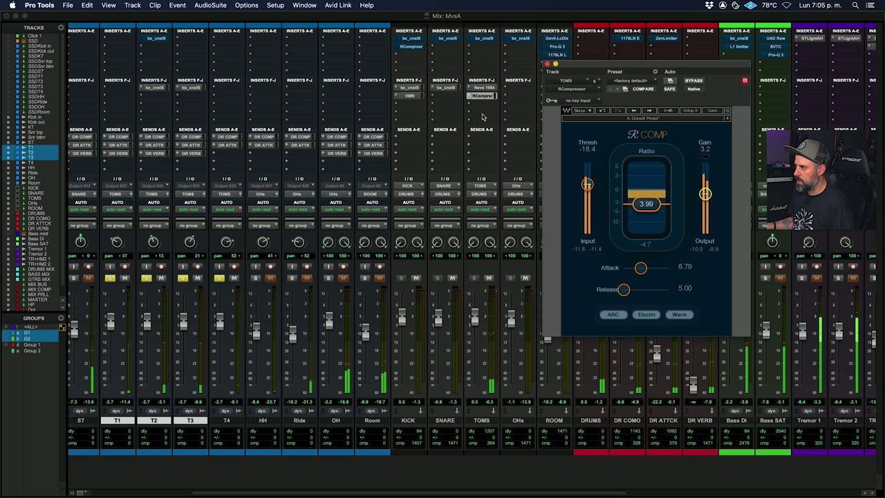
Step: Insert the stereo L2 limiter after RCompressor on the TOMS bus
left_click(482, 103)
type("l2")
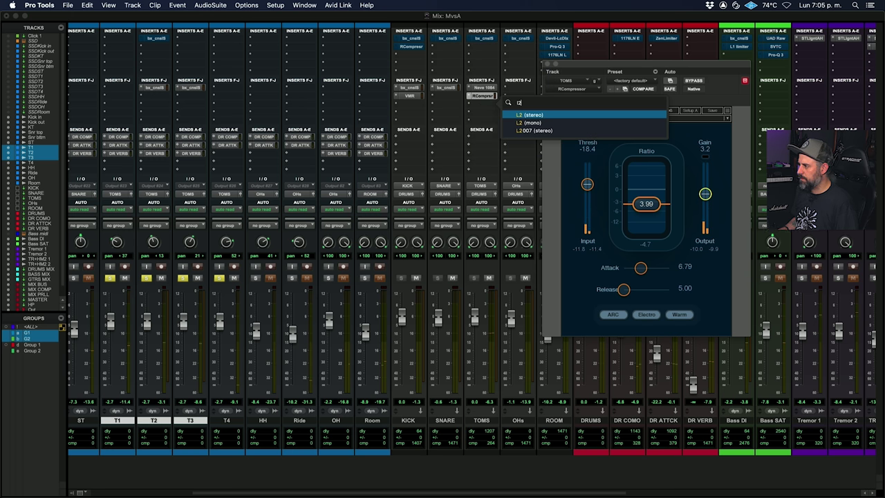
key("Return")
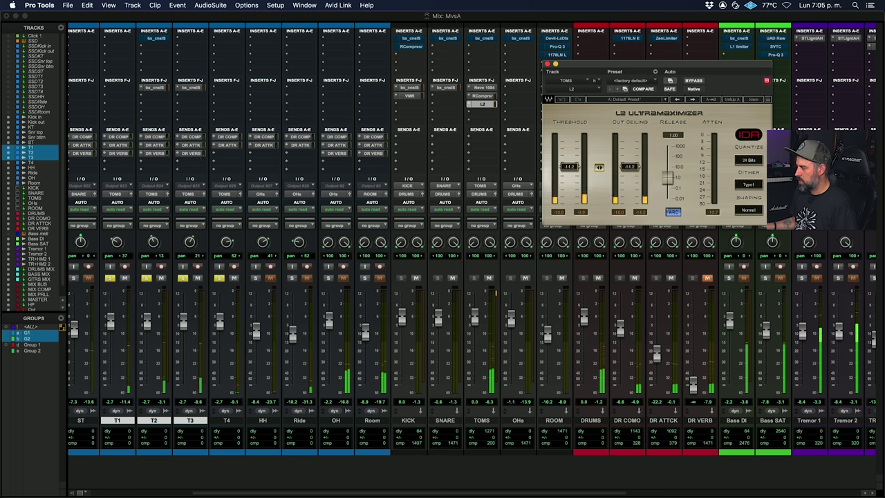
Step: Close the L2 window, clear the tom solos, and lower the TOMS bus fader slightly
left_click(547, 63)
left_click(219, 277)
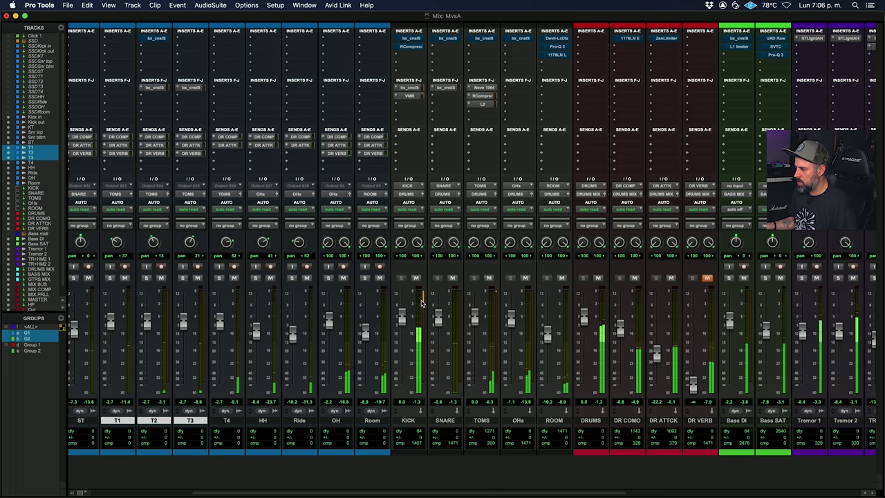
left_click_drag(475, 315, 476, 319)
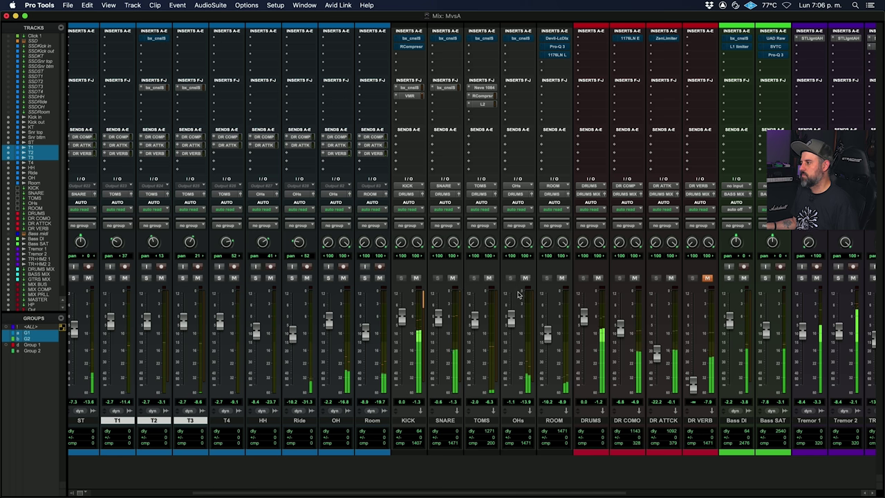
Step: Solo the OH, Ride and HH tracks and play them from the dm marker, ending back in the mixer
left_click(328, 277)
left_click(291, 277)
left_click(255, 277)
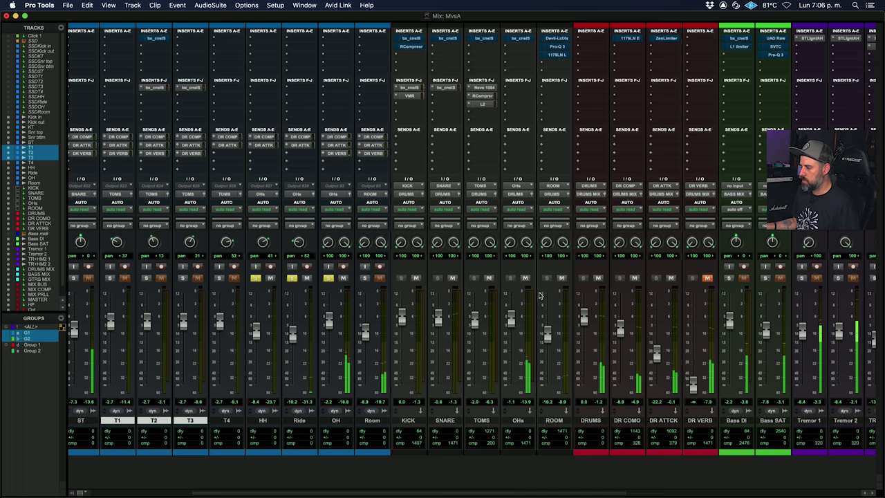
key("super+equal")
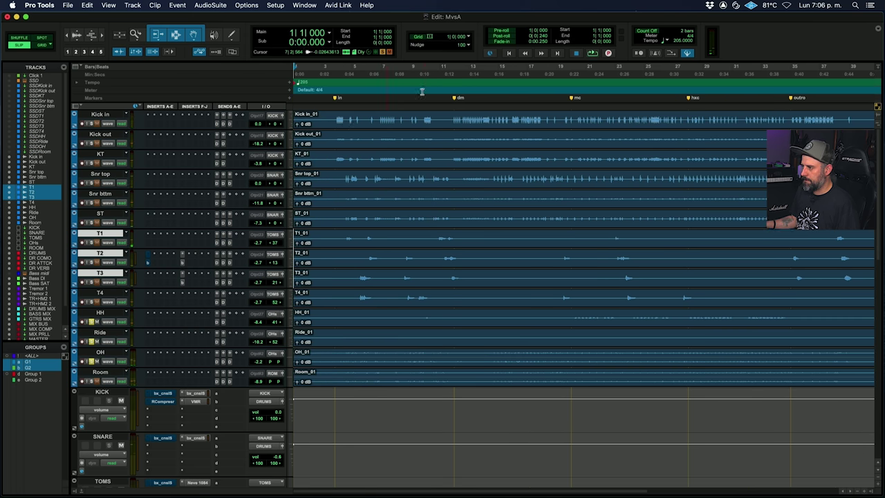
left_click(457, 98)
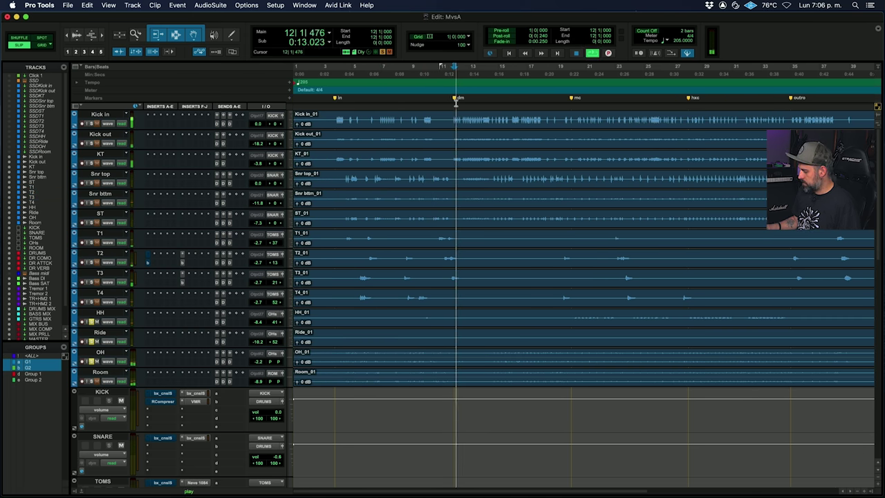
key("super+equal")
scroll(436, 320, "right", 5)
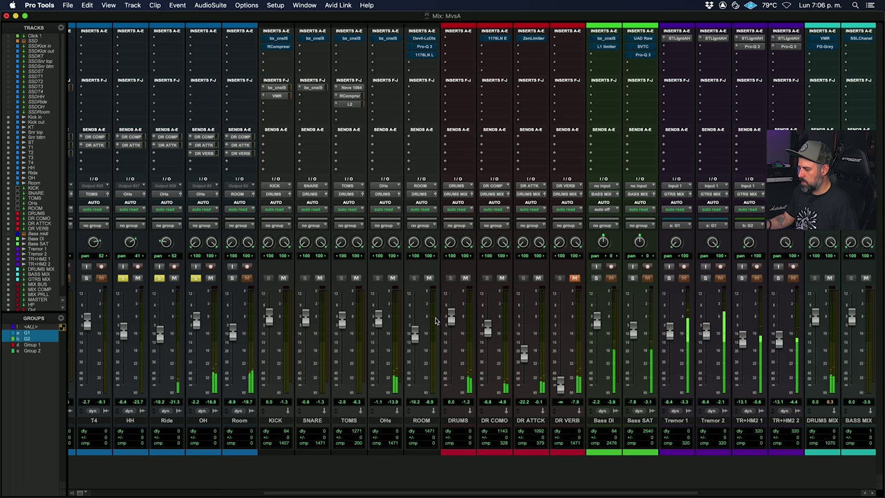
key("space")
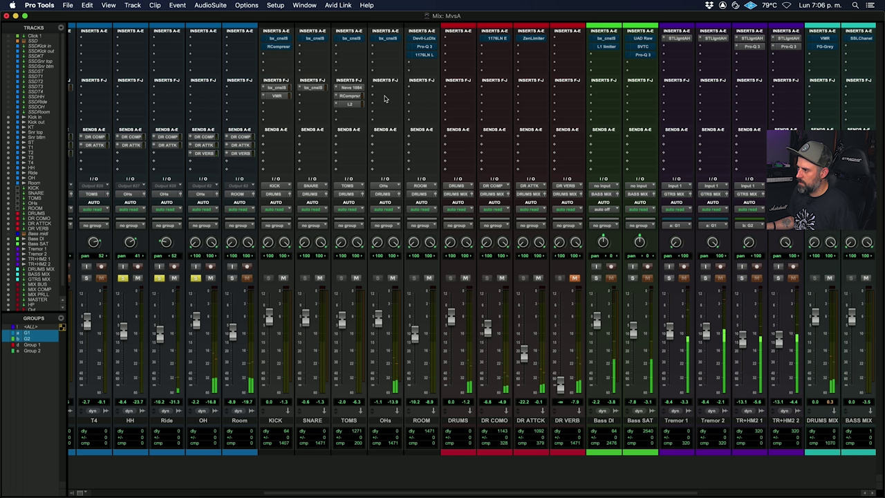
Step: Insert Trim on the OHs bus, set its gain to +6.0 dB, and resume playback
left_click(389, 92)
type("trim")
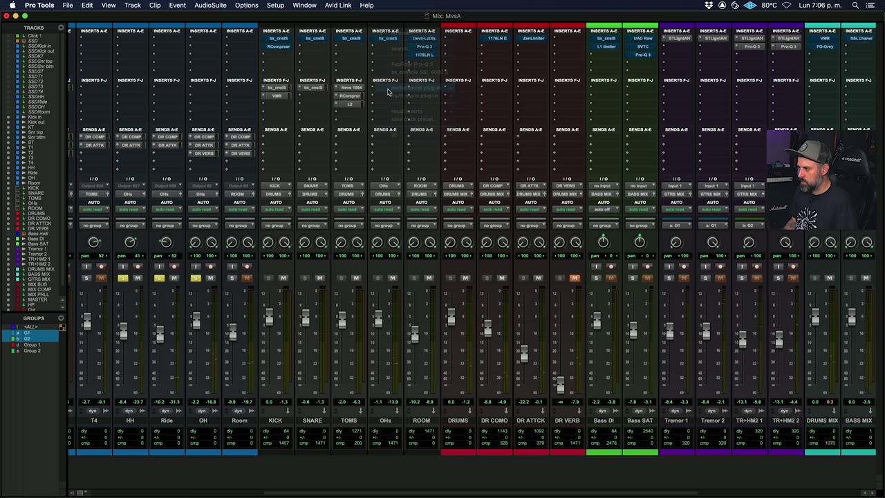
key("Return")
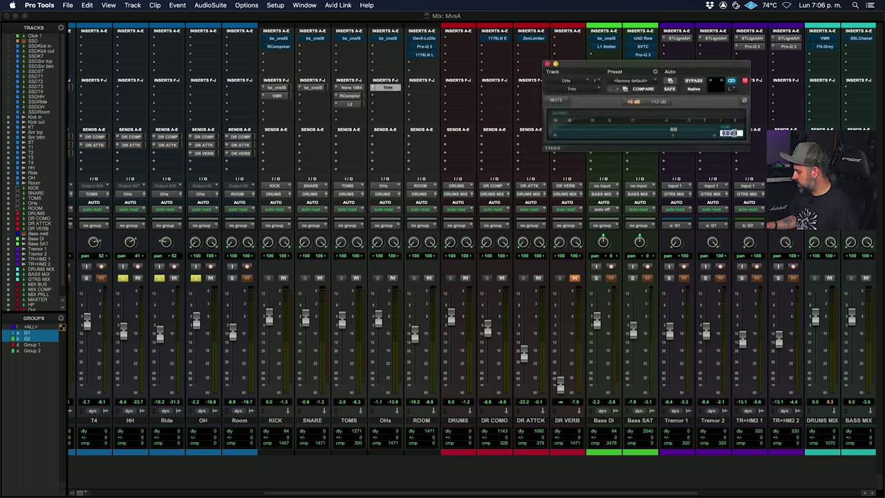
key("space")
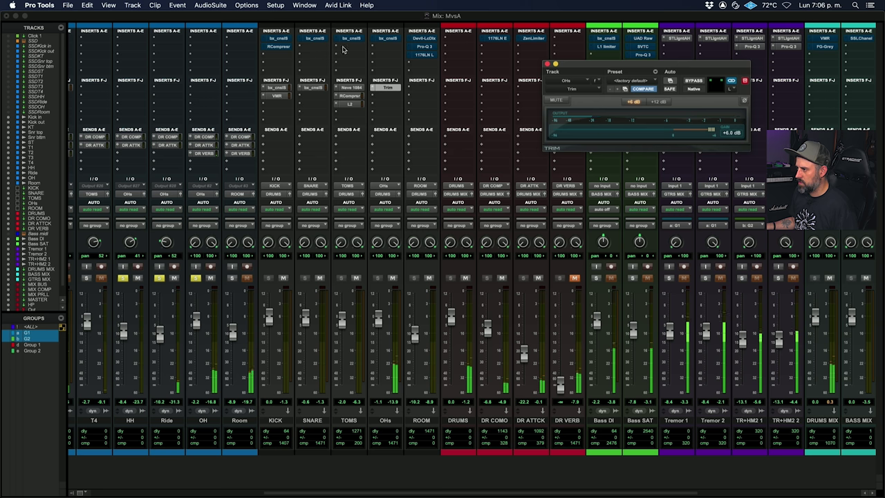
left_click(388, 100)
type("ssl")
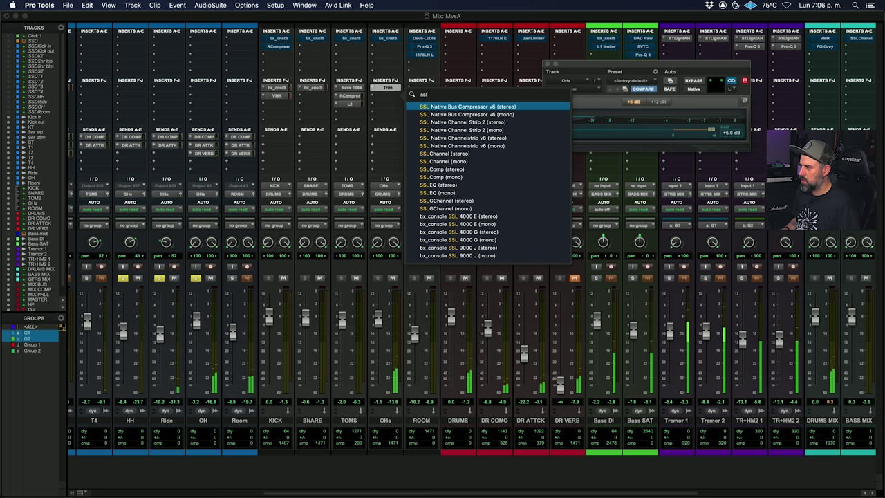
key("BackSpace")
key("BackSpace")
key("BackSpace")
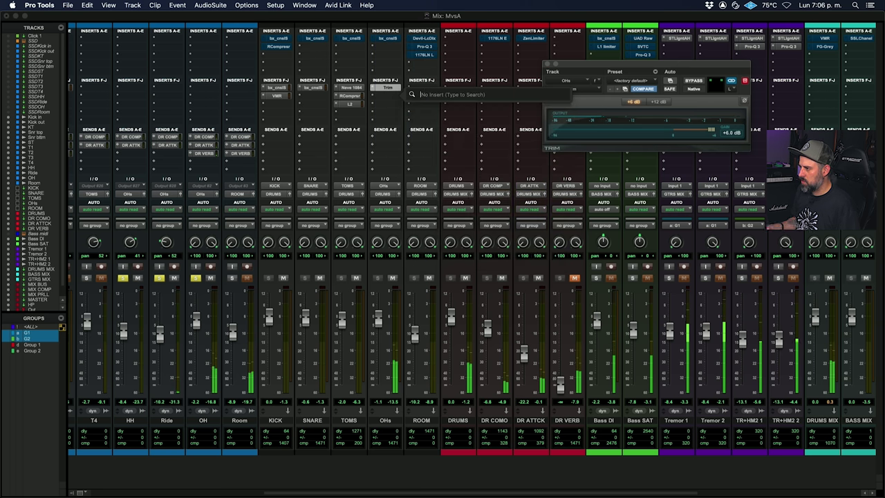
Step: Insert bx_console SSL 4000 E after Trim on the OHs bus and move its window clear for editing
left_click(389, 99)
left_click(413, 81)
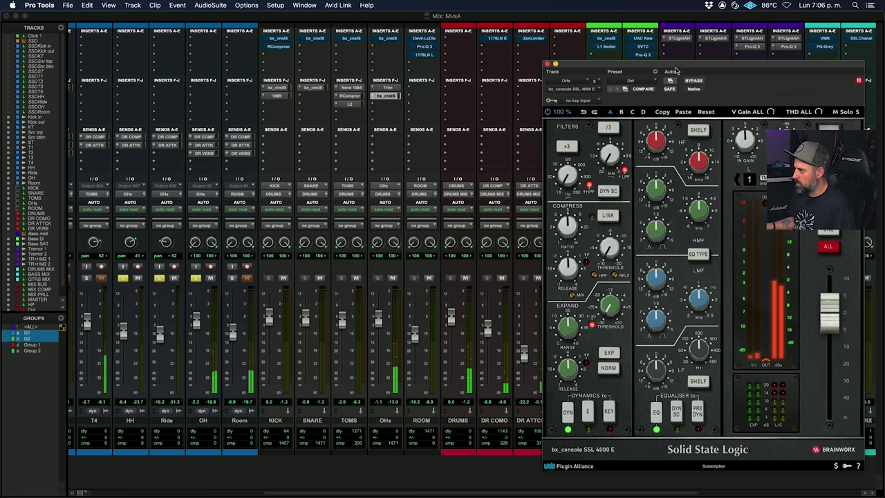
left_click_drag(677, 68, 437, 63)
Step: Sweep and cut narrow high-mid and low-mid bands on the OHs SSL 4000 E and set its low-pass filter to about 9.3 kHz
left_click_drag(416, 184, 418, 160)
left_click_drag(460, 205, 418, 193)
left_click_drag(418, 198, 419, 189)
left_click_drag(448, 315, 429, 348)
left_click_drag(417, 315, 422, 330)
left_click_drag(418, 277, 424, 261)
left_click_drag(458, 301, 418, 293)
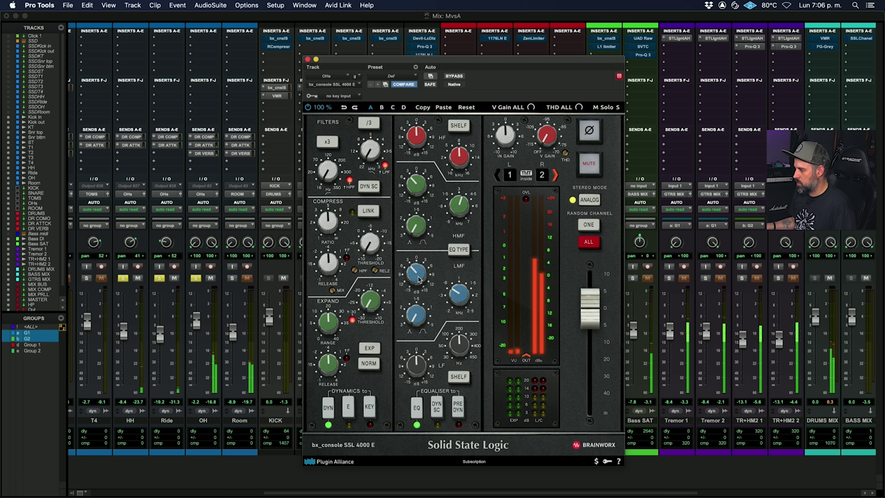
left_click_drag(370, 148, 371, 158)
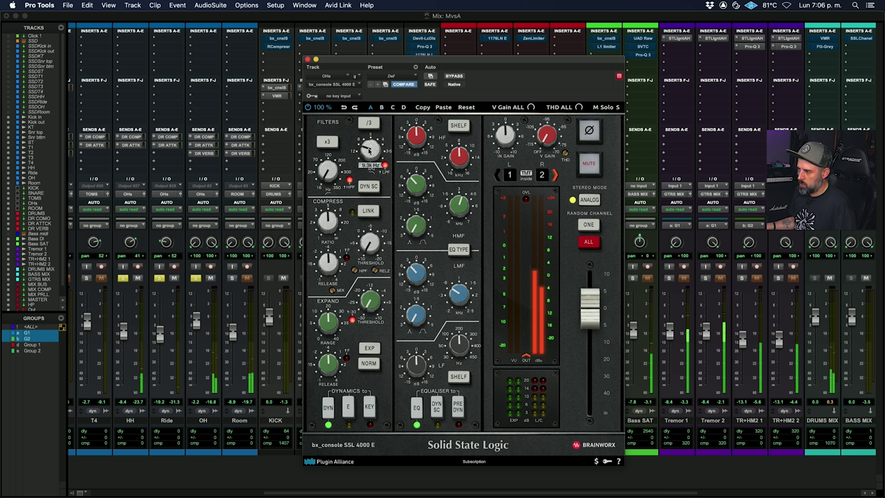
Step: Fine-tune the high-pass filter, low-frequency band and compressor ratio and threshold of the OHs SSL 4000 E, auditioning from the mc marker
mouse_move(330, 177)
left_mouse_down()
mouse_move(331, 158)
mouse_move(329, 178)
left_mouse_up()
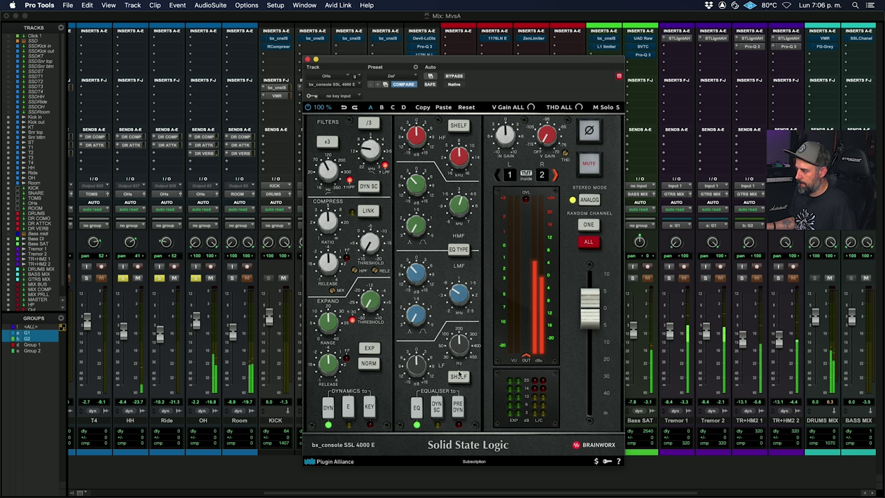
left_click_drag(460, 347, 416, 370)
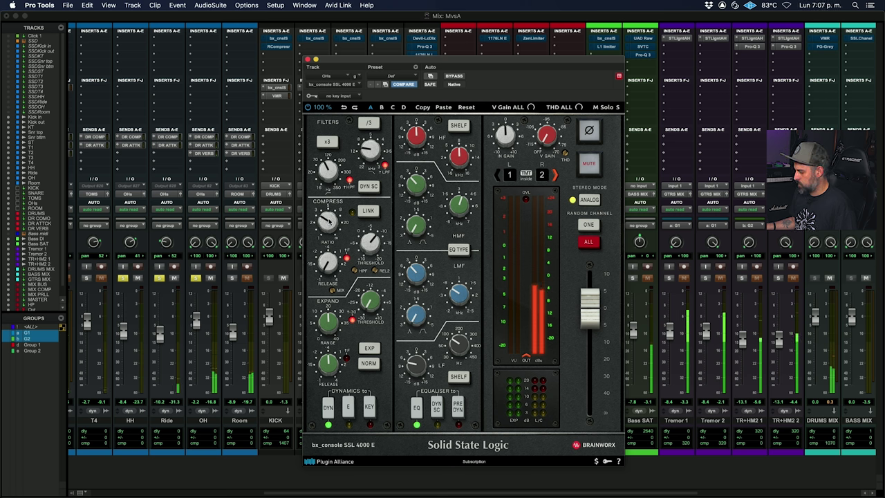
key("super+5")
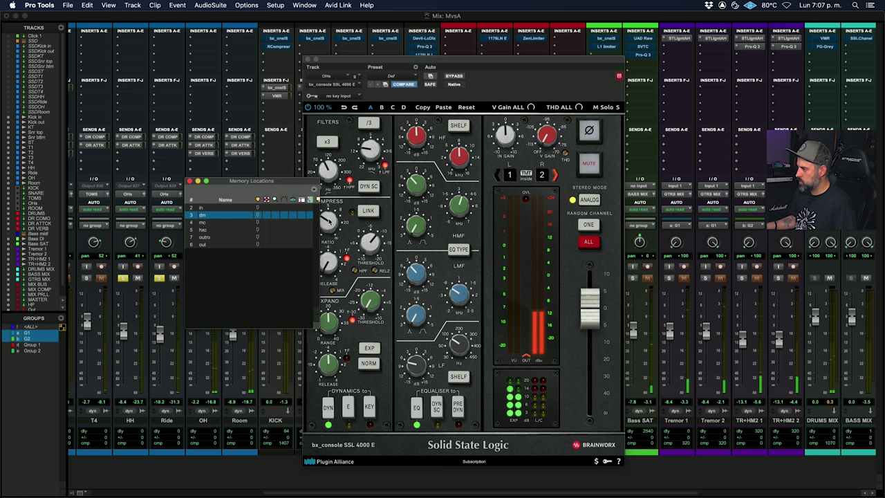
left_click(216, 222)
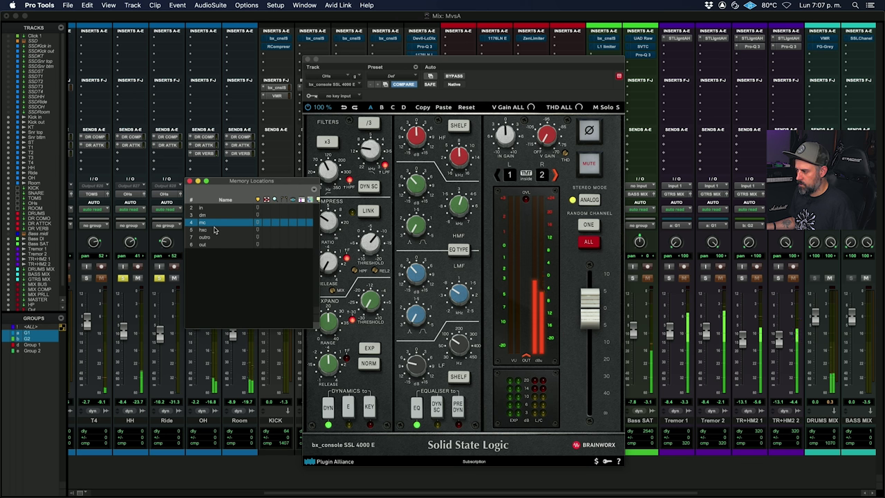
left_click_drag(330, 224, 331, 215)
left_click_drag(371, 243, 372, 236)
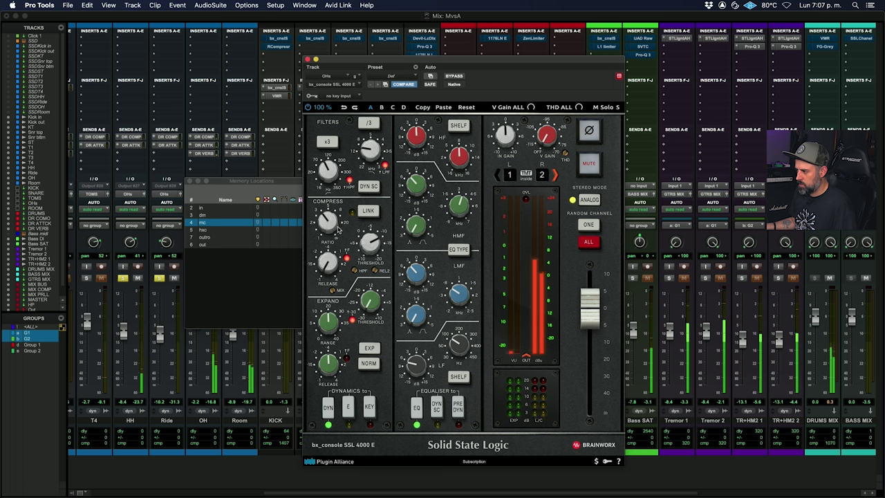
key("super+5")
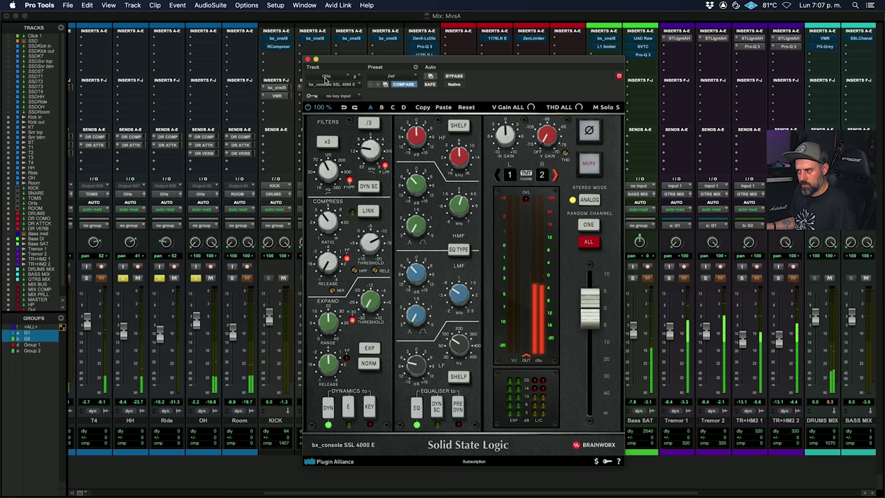
left_click(307, 60)
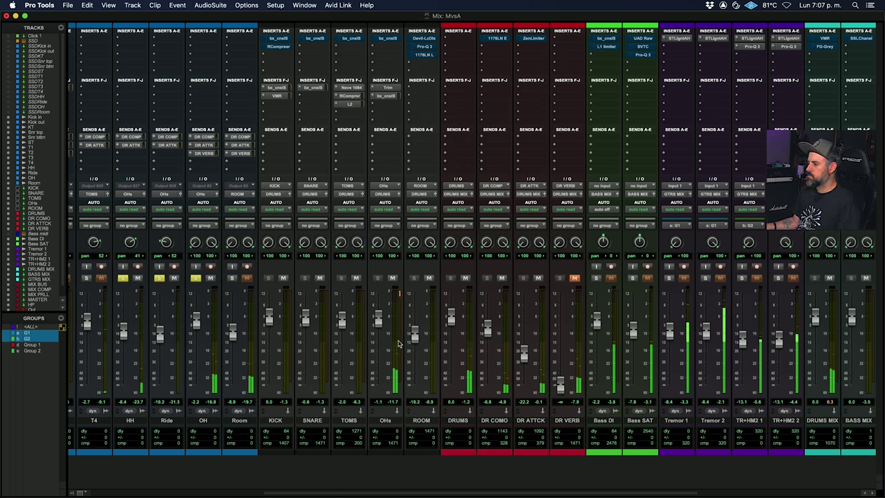
Step: Lower the OHs bus fader to -4.3 dB, solo only the Room track, and stop playback
left_click_drag(379, 325, 379, 330)
left_click(197, 278, "alt")
left_click(232, 278)
key("space")
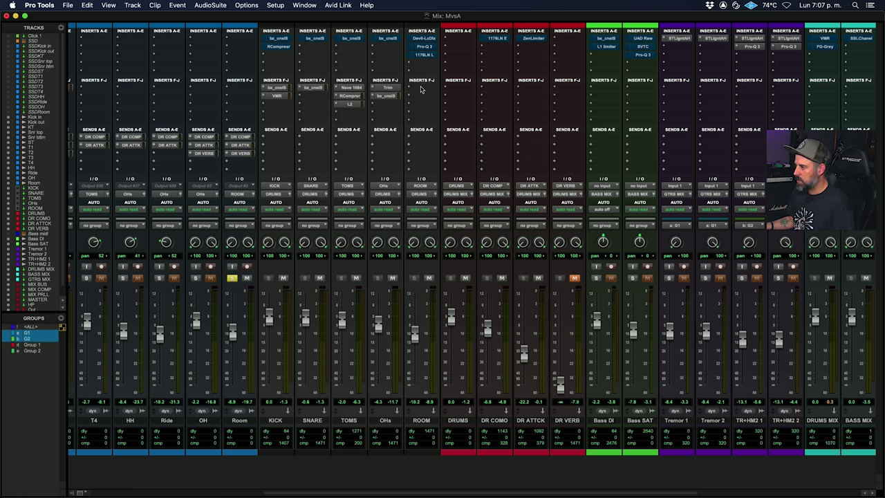
Step: Insert Soundtoys Devil-Loc Deluxe on the ROOM bus and try its release switch during playback
left_click(421, 92)
type("devil")
key("Down")
key("Down")
key("Return")
key("space")
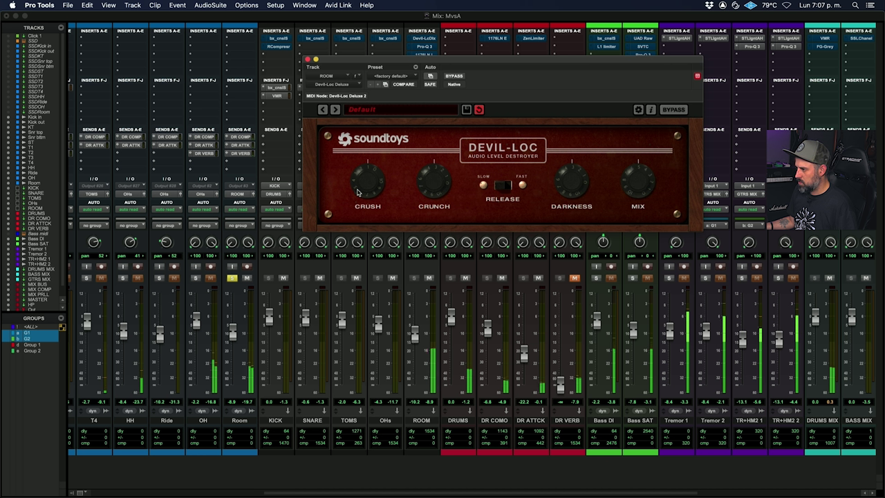
left_click(504, 188)
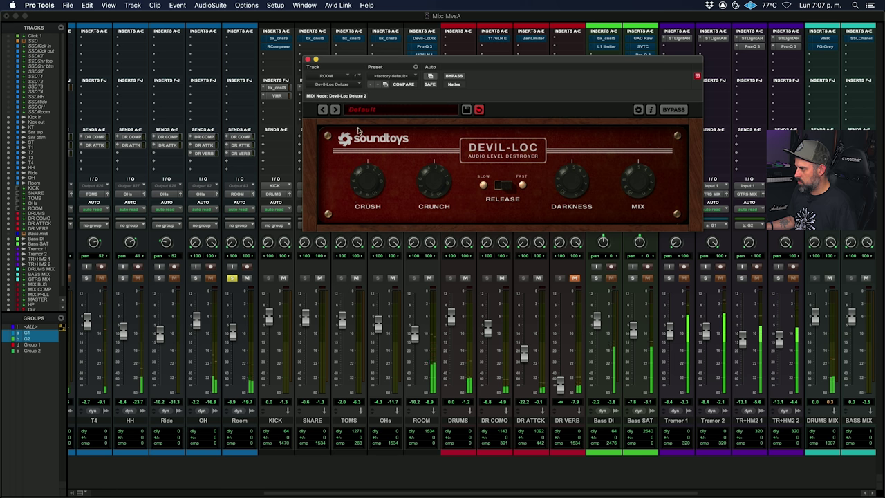
left_click(509, 191)
left_click(308, 60)
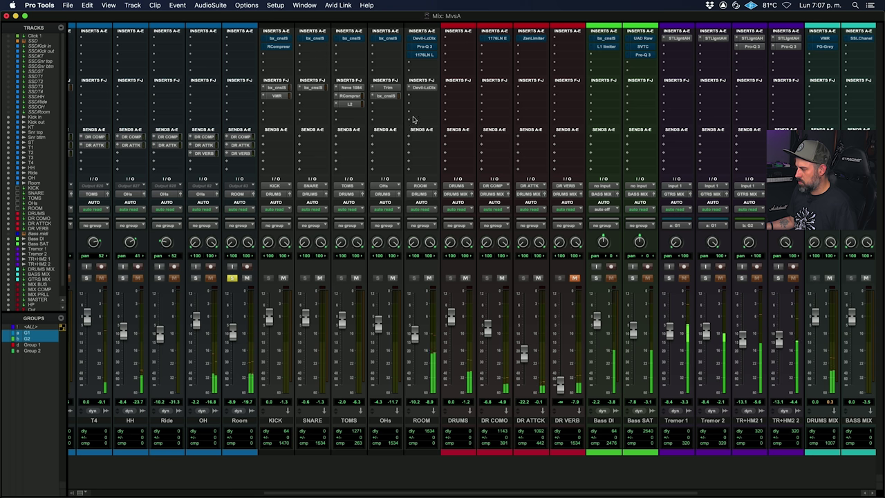
Step: Insert UAD UA 1176LN Legacy after Devil-Loc on the ROOM bus and adjust its input level
left_click(420, 100)
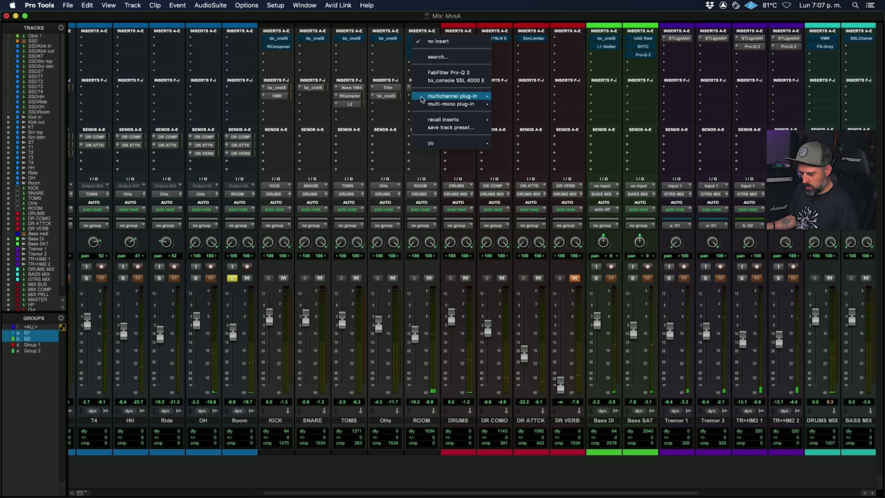
type("1176")
key("Down")
key("Down")
key("Down")
key("Down")
key("Return")
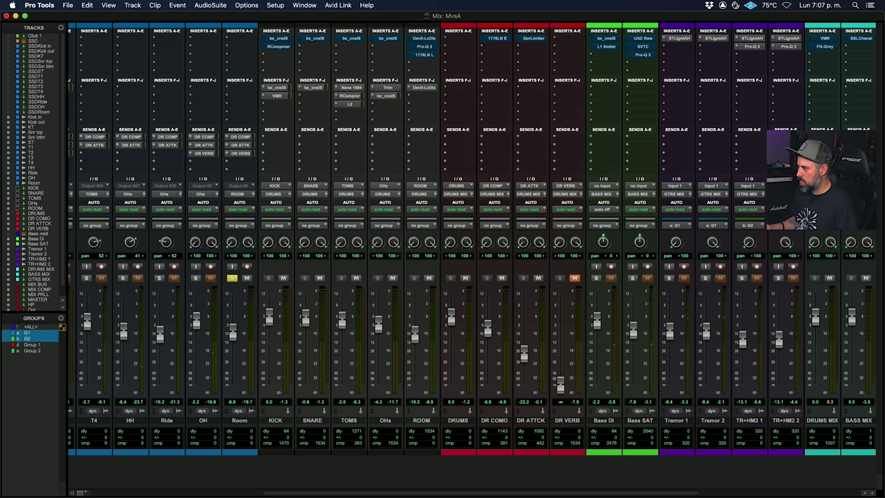
left_click_drag(375, 128, 375, 124)
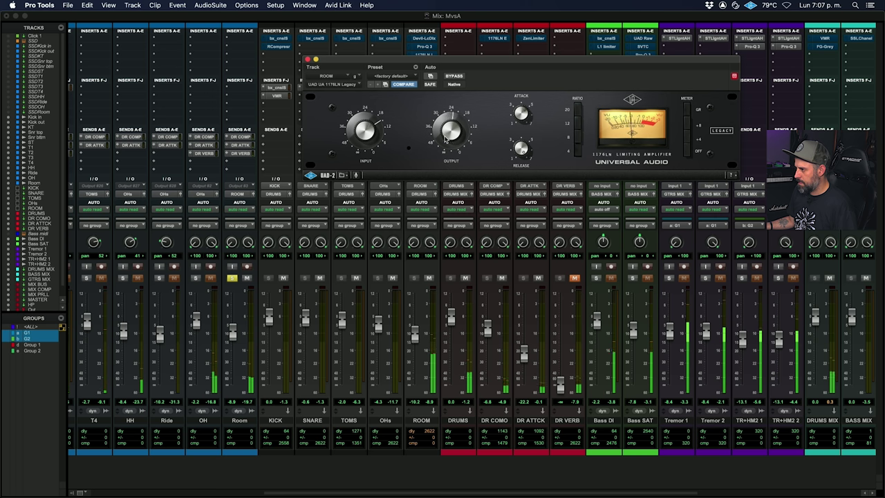
left_click(308, 60)
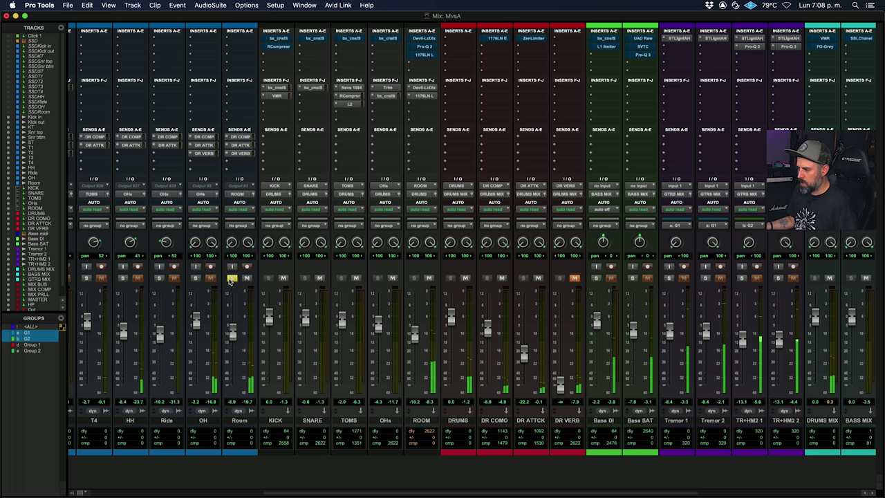
Step: Unsolo the Room track, raise the ROOM bus fader to -5.9 dB, and check the SNARE bus's SSL 4000 E
left_click(231, 278)
left_click_drag(417, 338, 417, 332)
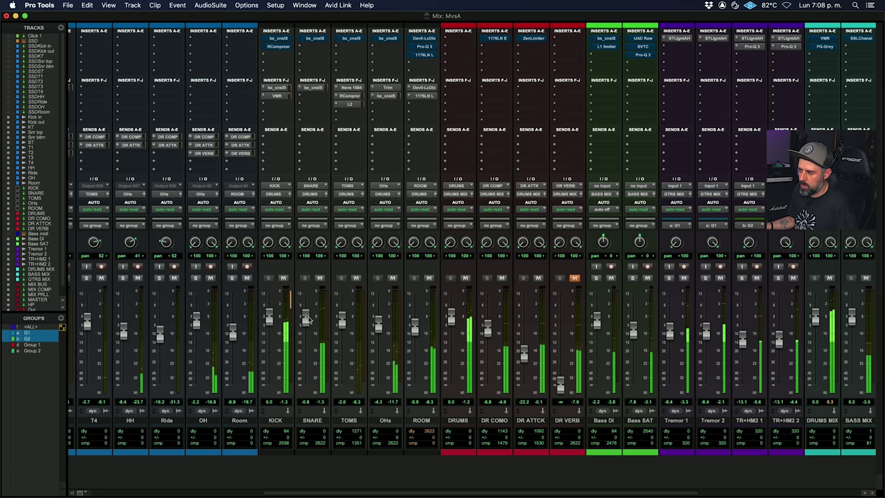
left_click(314, 88)
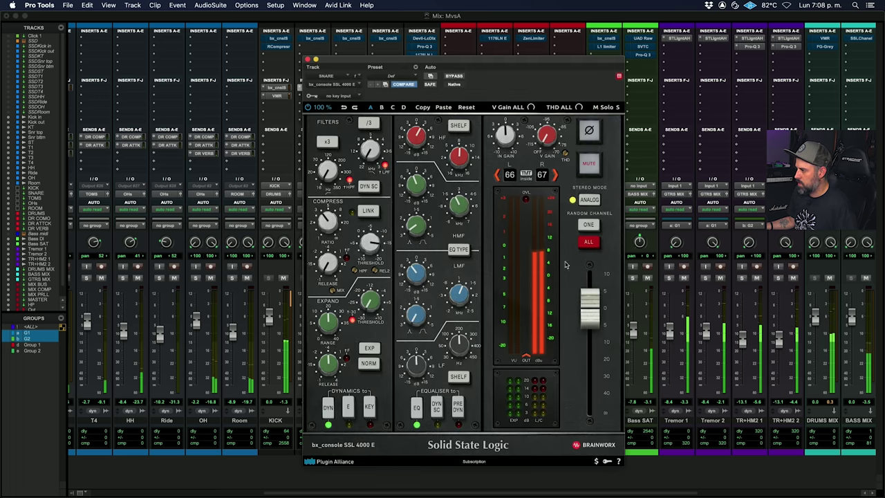
left_click(308, 59)
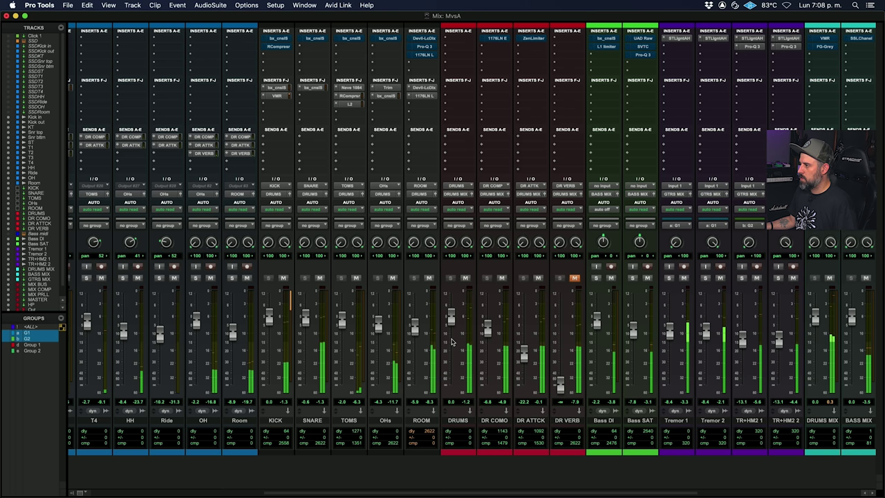
Step: Mute the BASS MIX and GTRS MIX buses and play the drums on their own
key("space")
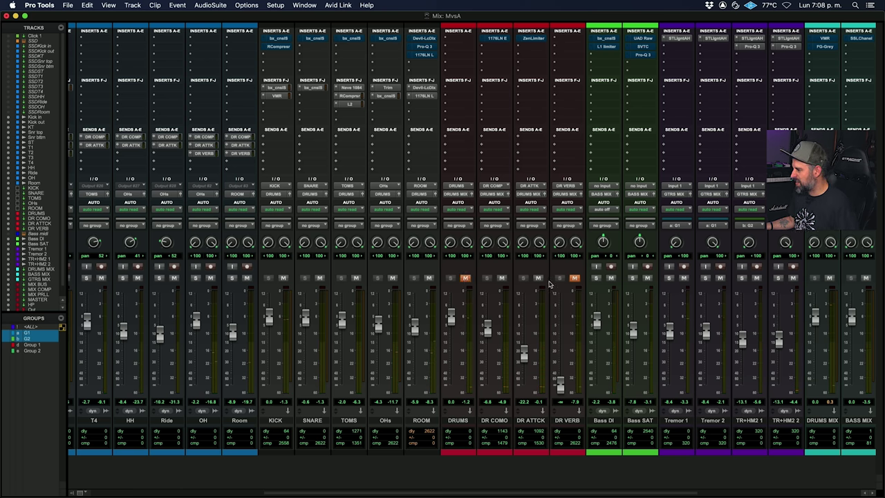
key("space")
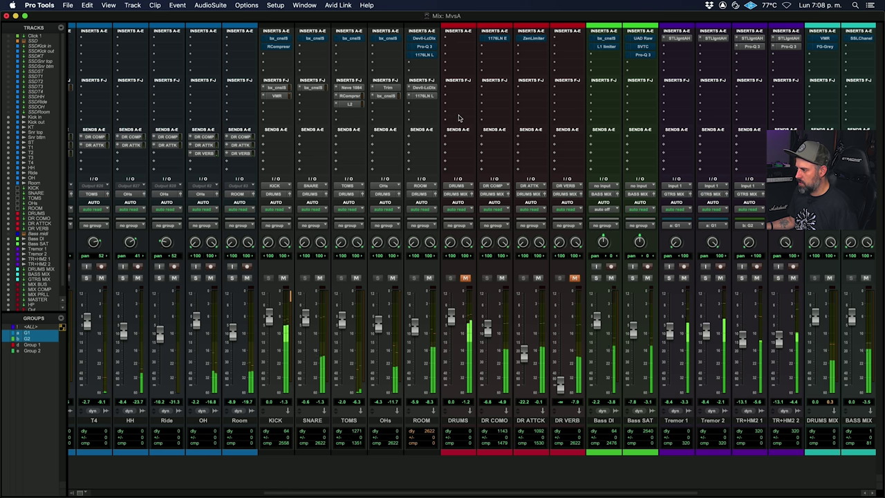
key("space")
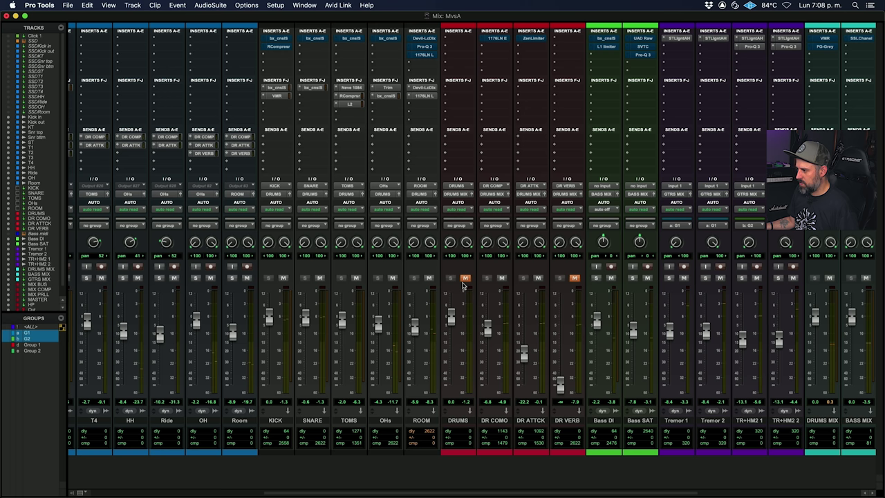
scroll(465, 284, "right", 6)
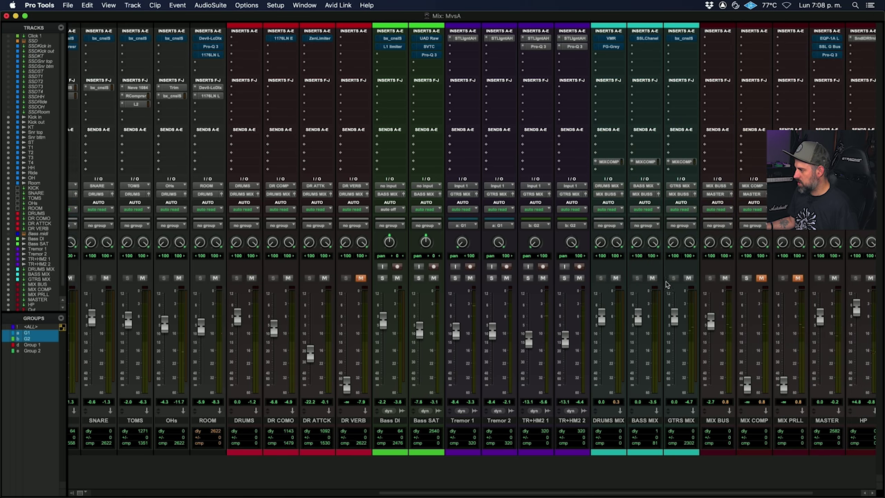
key("space")
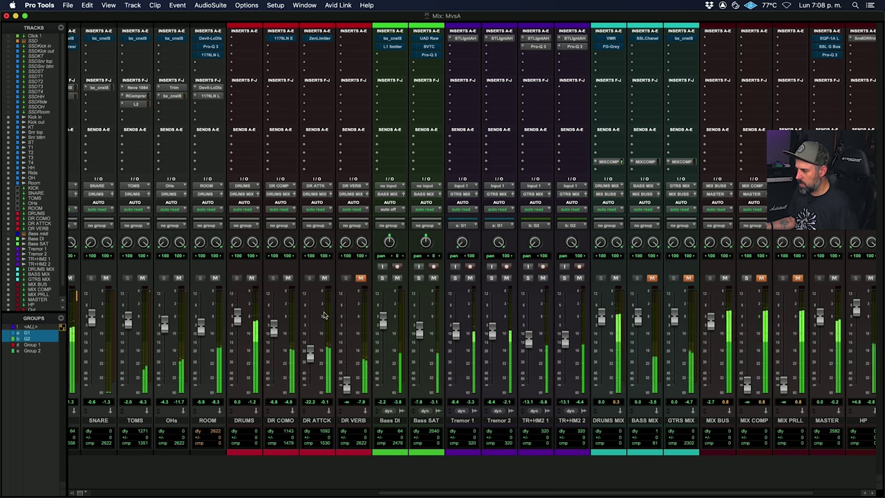
Step: Mute the DRUMS and DR ATTCK buses to isolate the DR COMO parallel bus
scroll(370, 293, "left", 2)
left_click(333, 278)
left_click(406, 279)
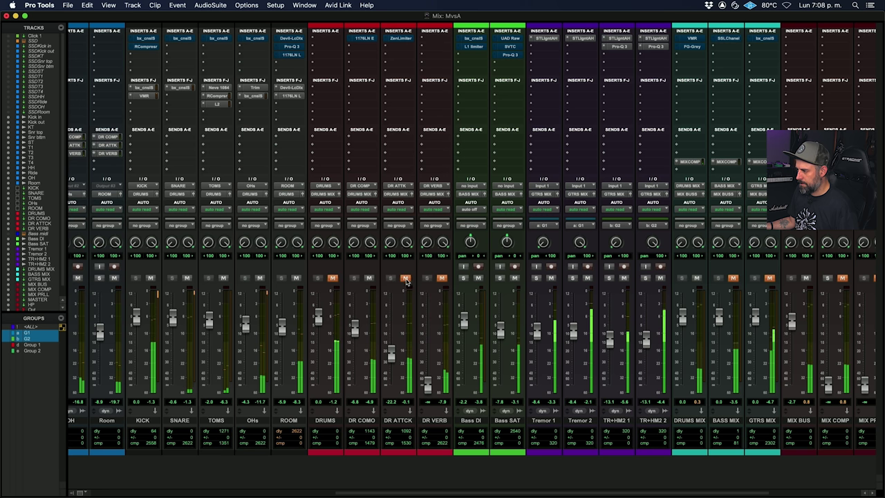
Step: Insert UAD UA 1176LN Rev E on the DR COMO bus and set its input and output levels
left_click(359, 92)
type("1176")
key("Down")
key("Down")
key("Down")
key("Down")
key("Down")
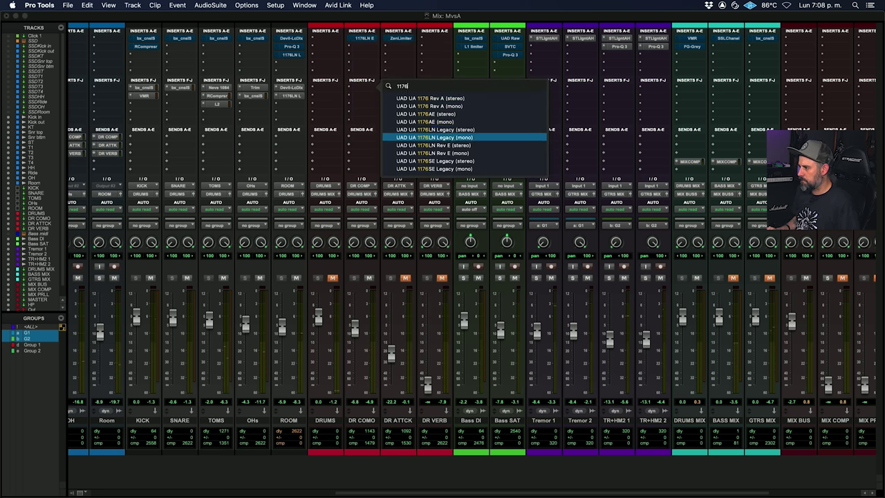
key("Down")
key("Return")
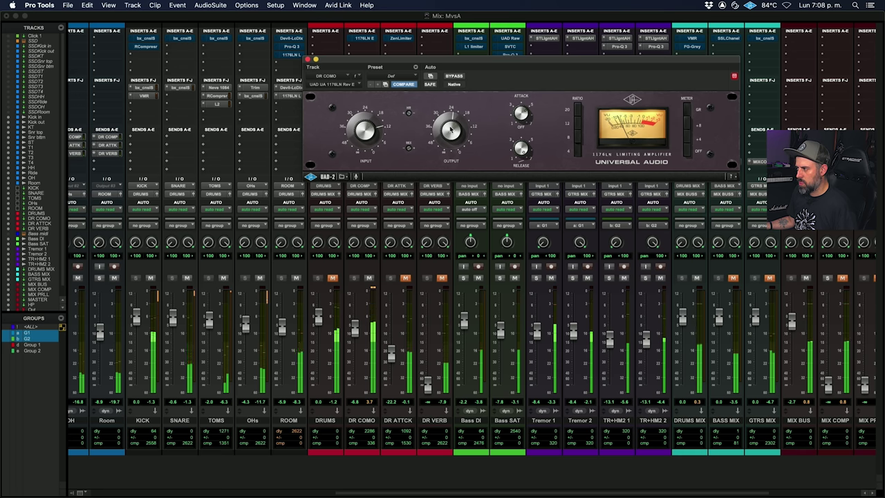
left_click(307, 59)
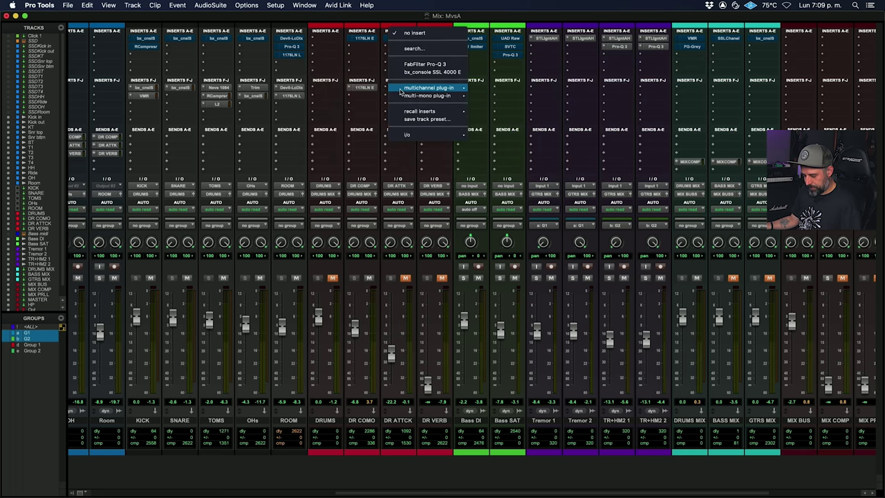
Step: Insert the UAD Chandler Zener Limiter on DR ATTCK and audition that bus at 0.0 dB with DR COMO muted
key("Escape")
left_click(399, 92)
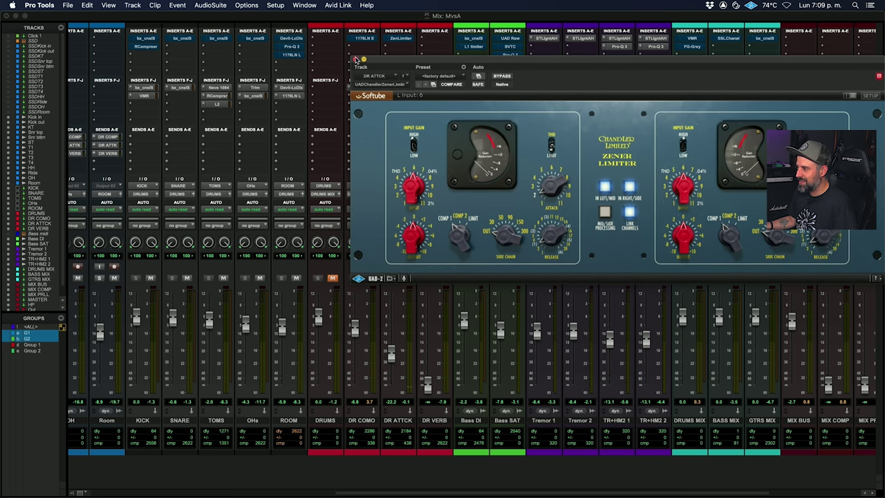
left_click(354, 56)
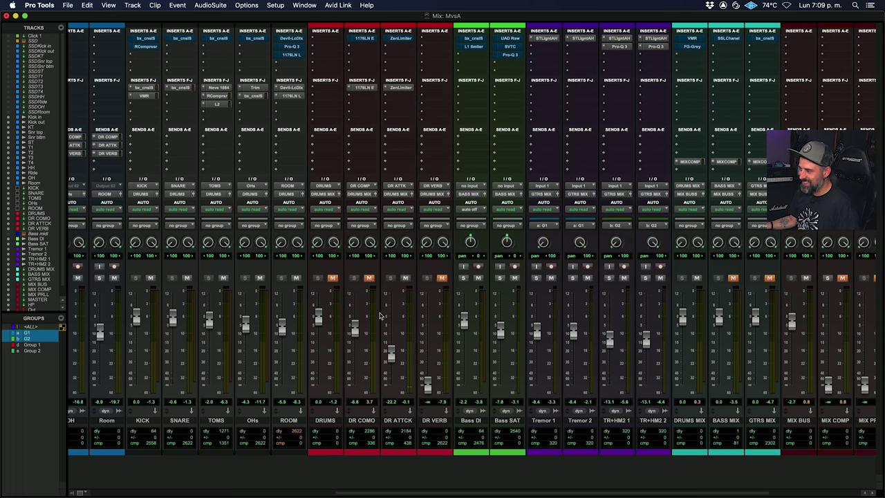
key("space")
left_click(401, 89)
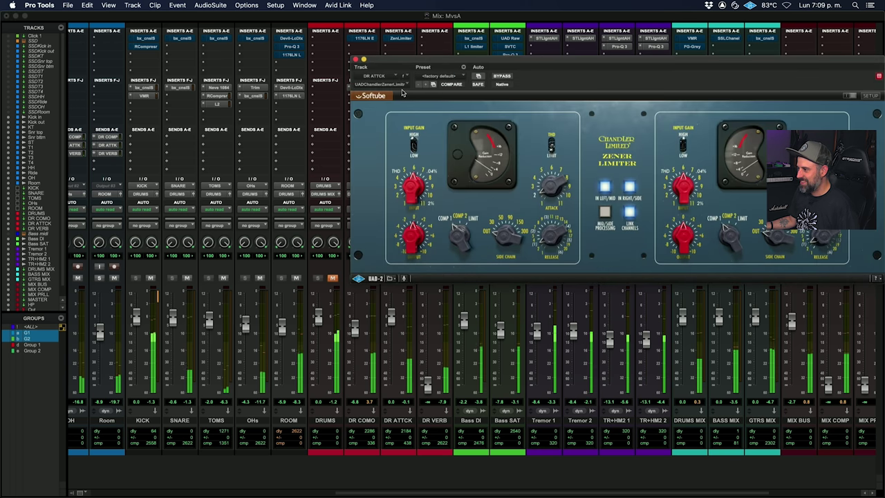
Step: Raise the Zener Limiter's output, set its side chain to 90 Hz, adjust mode and attack, and drive the input to 2 %
left_click_drag(416, 238, 430, 282)
left_click(460, 236)
left_click_drag(507, 237, 511, 214)
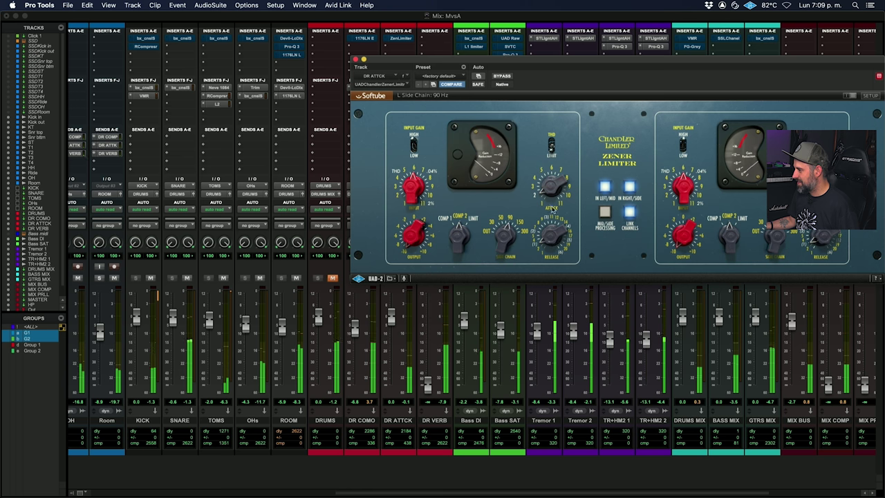
left_click_drag(551, 187, 512, 187)
left_click_drag(417, 199, 413, 226)
left_click_drag(414, 191, 414, 198)
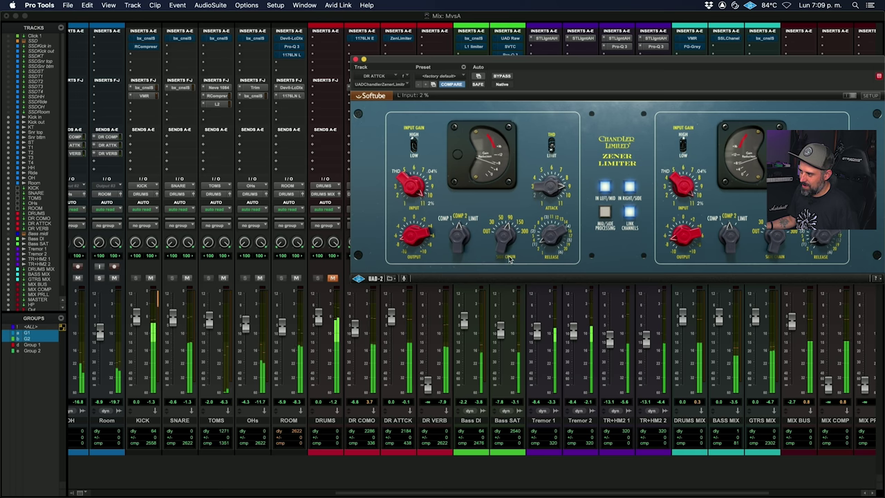
Step: Refine the Zener Limiter's attack and release, set its input to 10, and change its comp/limit mode
left_click_drag(553, 185, 554, 190)
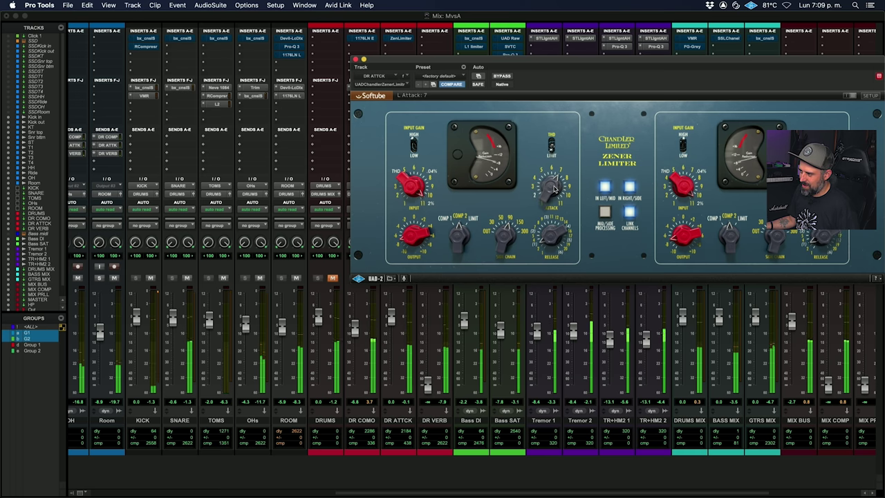
left_click_drag(551, 233, 551, 231)
left_click_drag(415, 178, 416, 181)
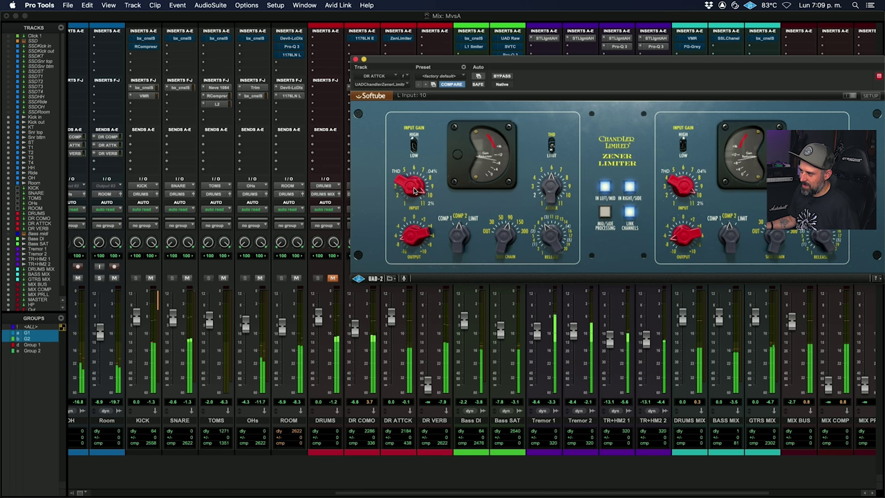
left_click(458, 235)
left_click(460, 238)
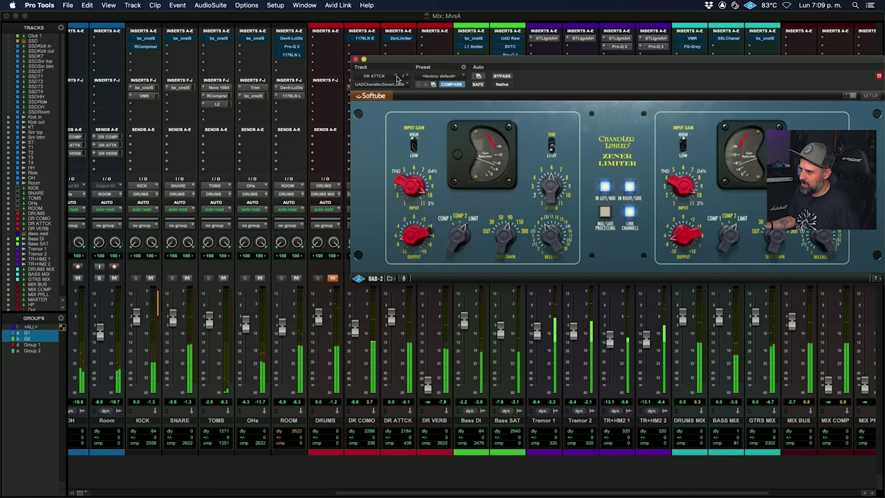
Step: Lower the DR ATTCK bus to -16.6 dB and the ROOM bus to -11.5 dB
left_click(355, 59)
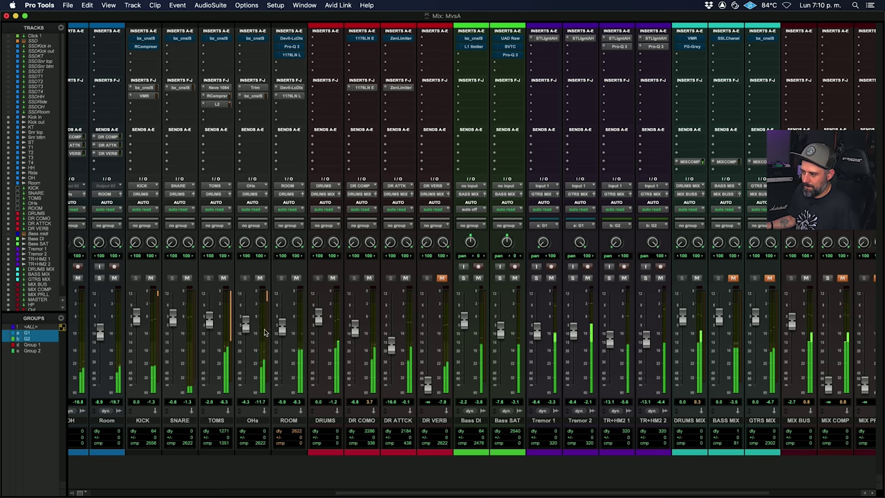
left_click_drag(282, 330, 282, 340)
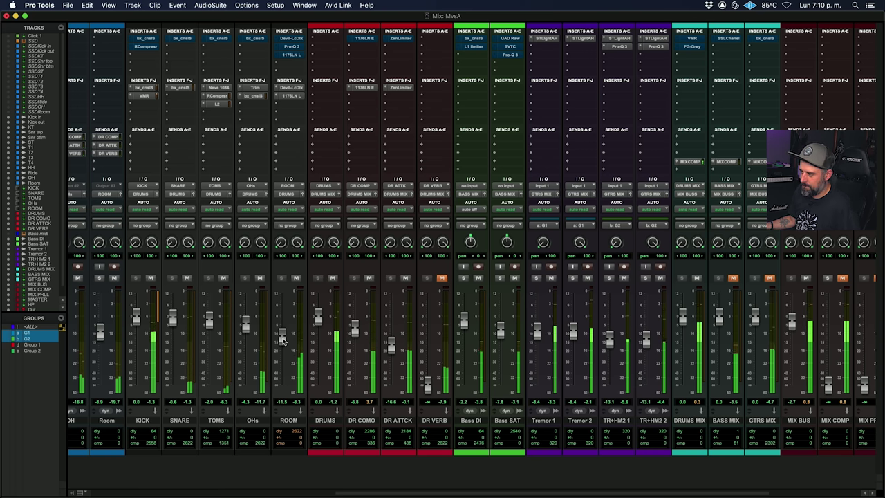
key("space")
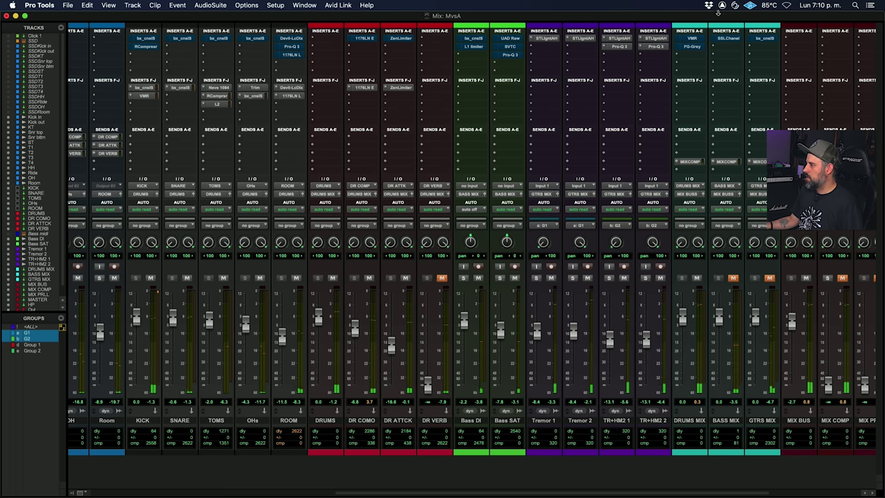
Step: Insert Virtual Mix Rack (stereo) on DRUMS MIX, load its CS-EQ module, and boost the HF and LF bands with a lower LF frequency
left_click(691, 87)
left_click(706, 49)
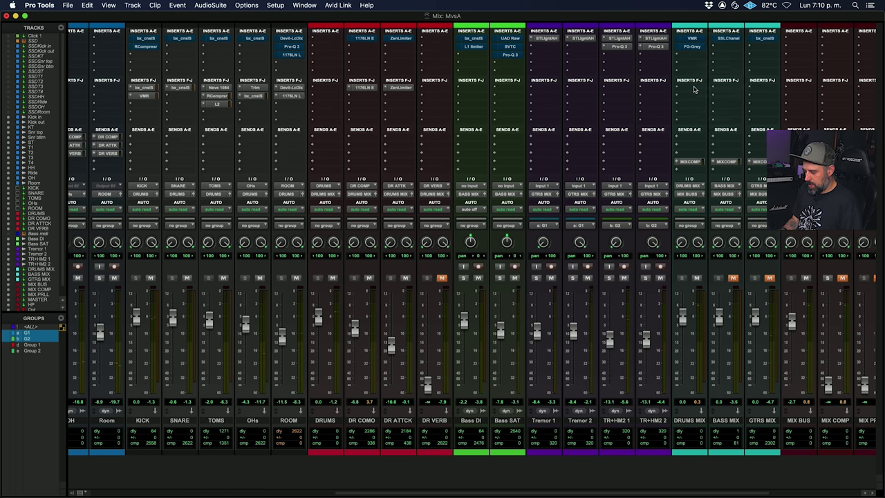
type("vir")
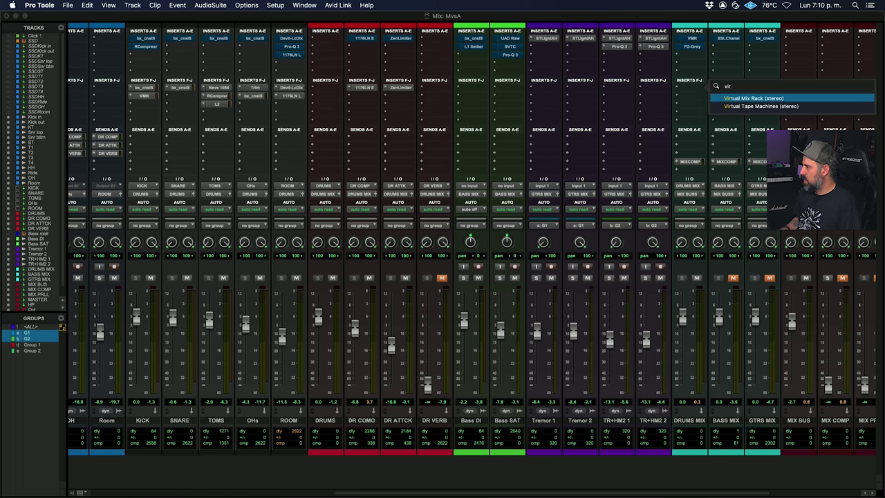
key("Return")
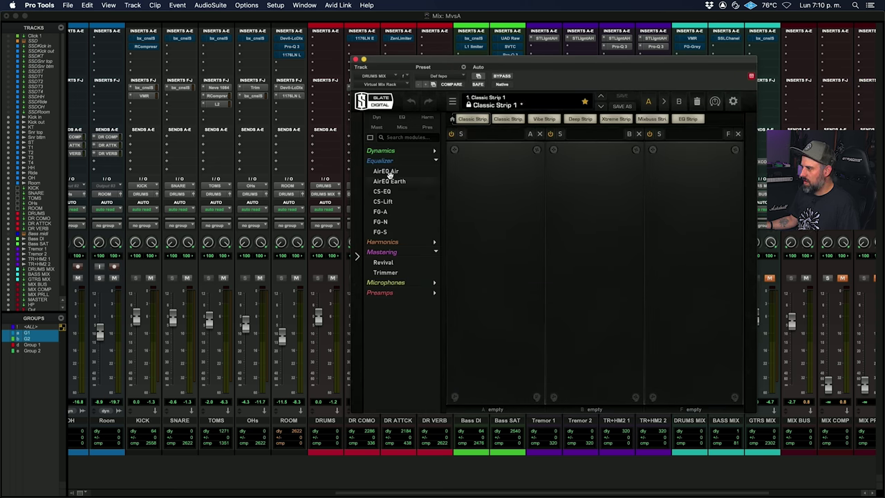
left_click_drag(517, 231, 617, 177)
key("space")
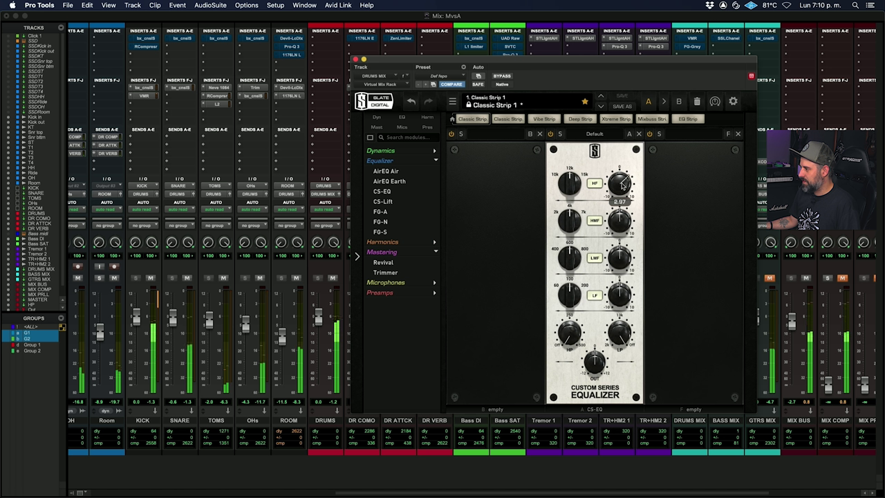
left_click_drag(569, 288, 612, 298)
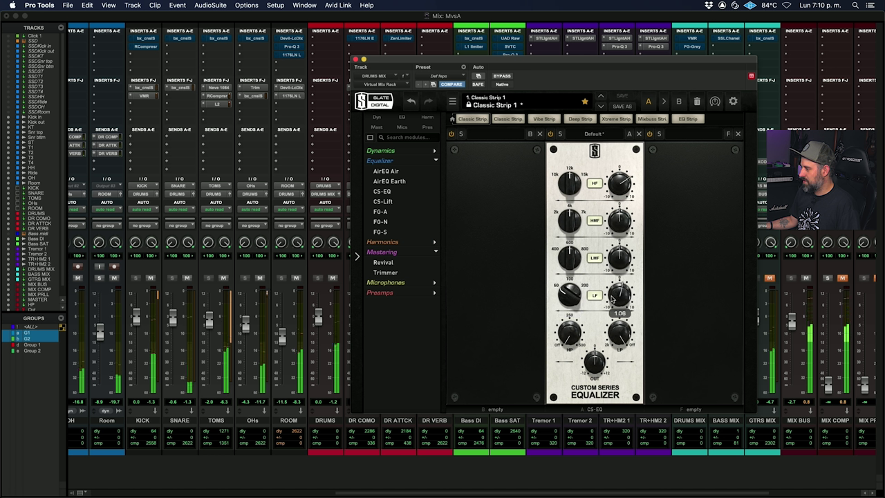
Step: Add VCC MixBuss before the CS-EQ, choosing Brit 4k G, input -10.0 dB, output +10.0 dB and drive 12.5 dB
left_click(432, 243)
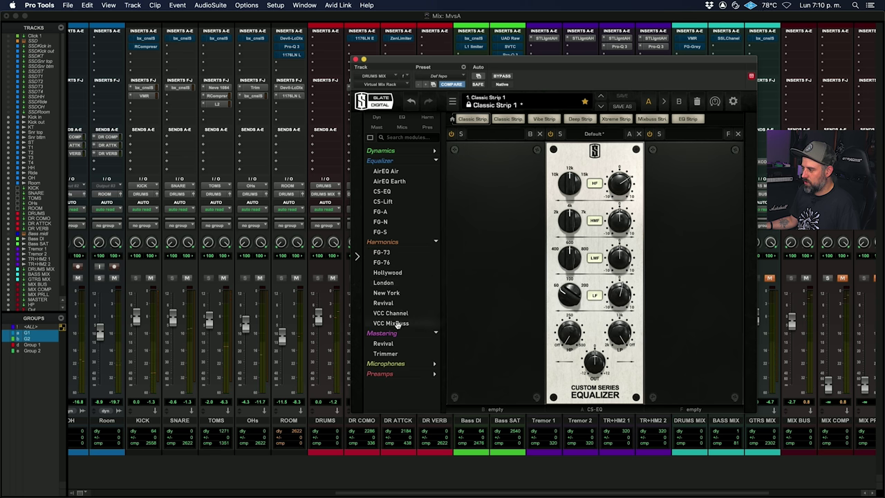
mouse_move(399, 315)
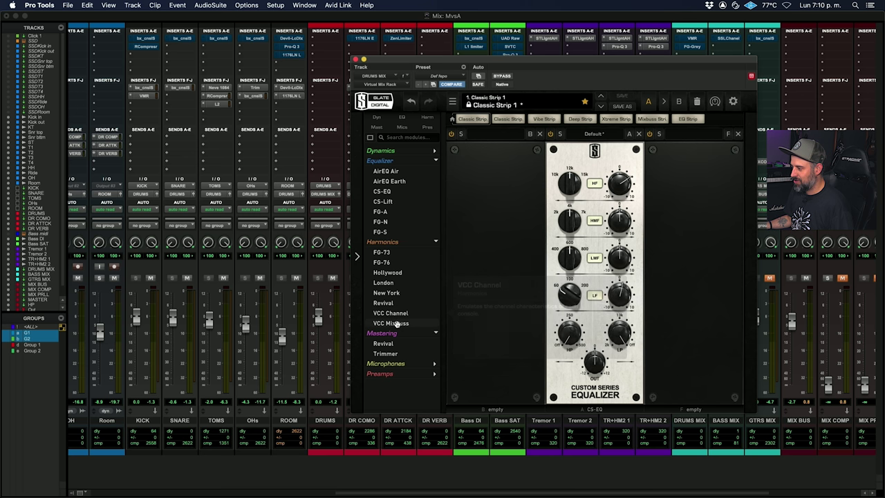
left_click_drag(392, 323, 477, 318)
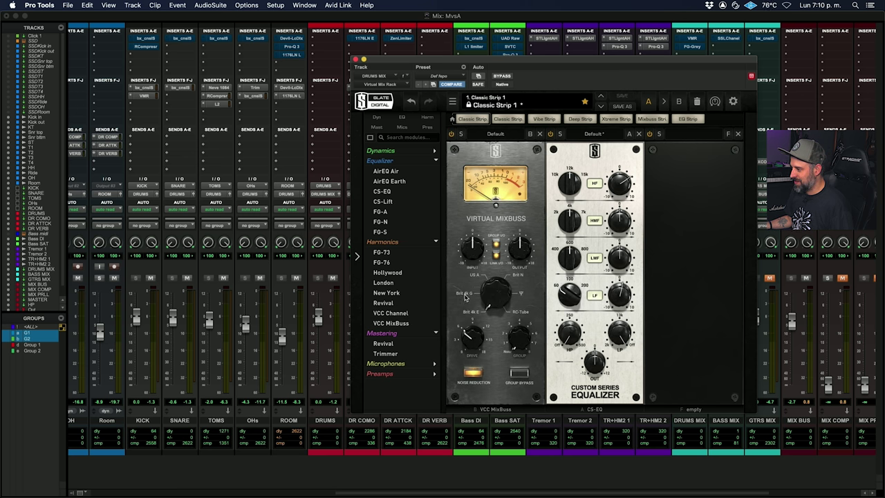
left_click_drag(479, 245, 475, 265)
key("space")
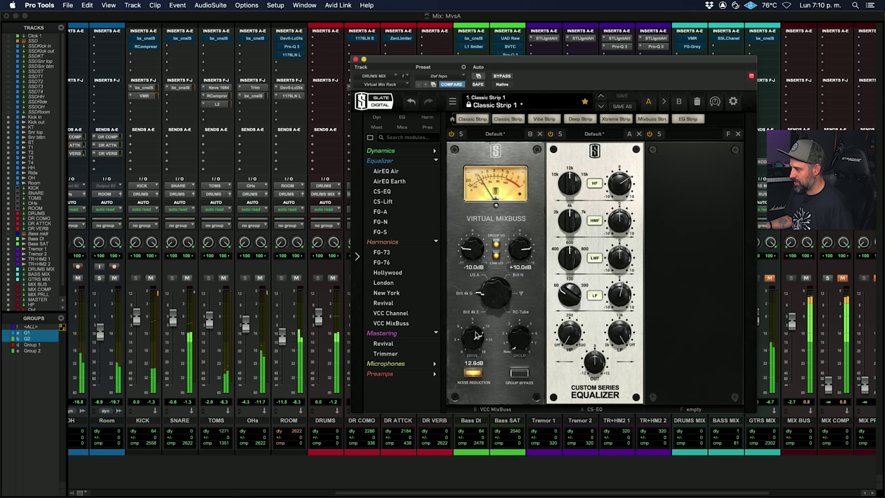
left_click_drag(476, 329, 477, 320)
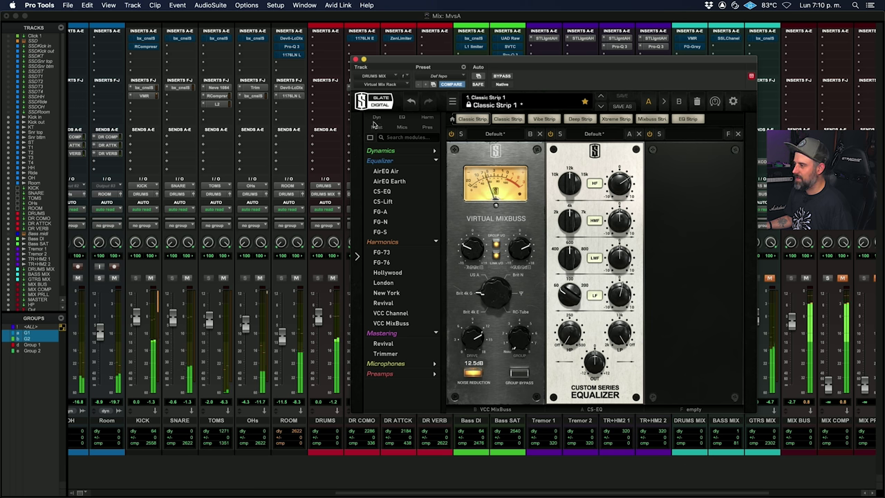
left_click(354, 60)
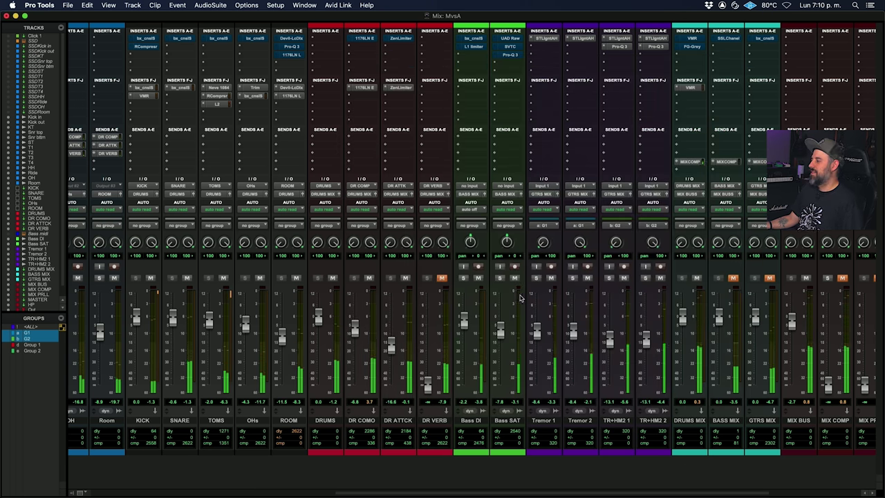
Step: Reopen the Virtual Mix Rack on DRUMS MIX and lower the CS-EQ output to about -1.7 dB
scroll(520, 296, "right", 5)
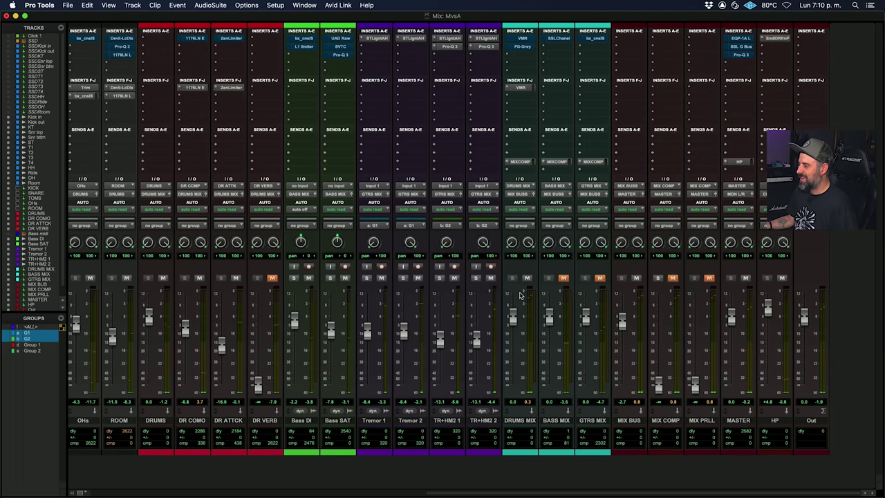
left_click(522, 87)
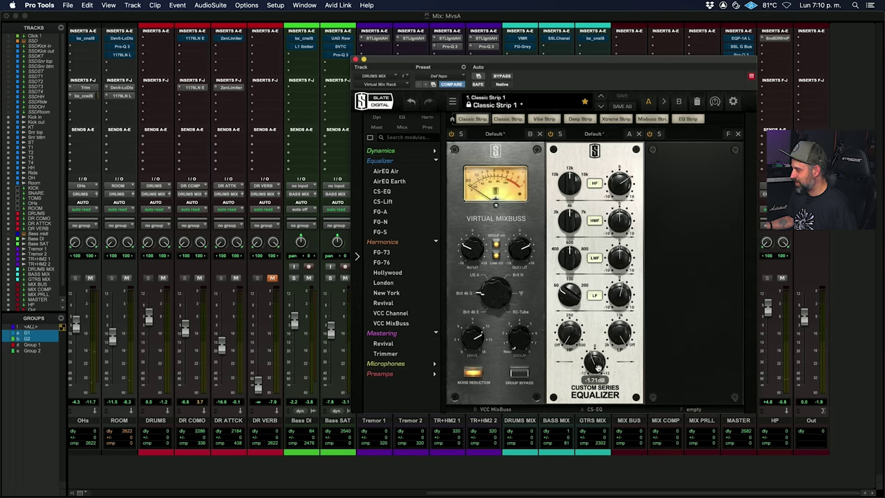
left_click_drag(443, 61, 138, 50)
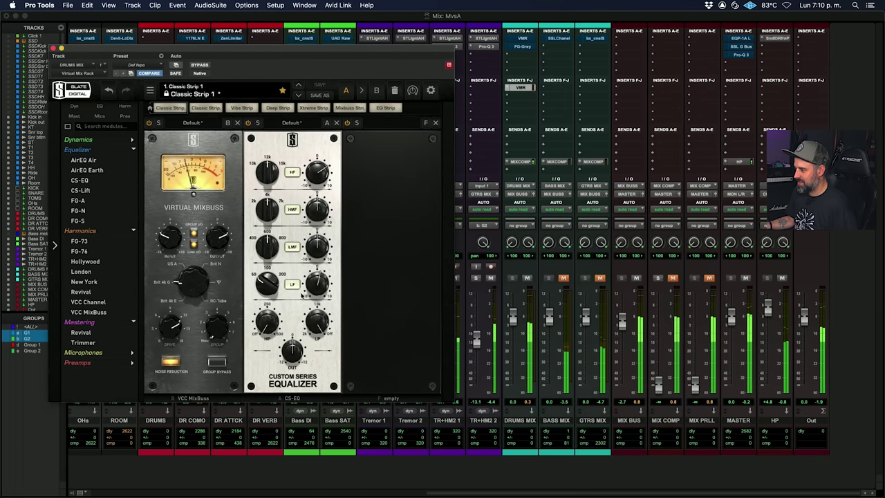
left_click_drag(295, 353, 294, 364)
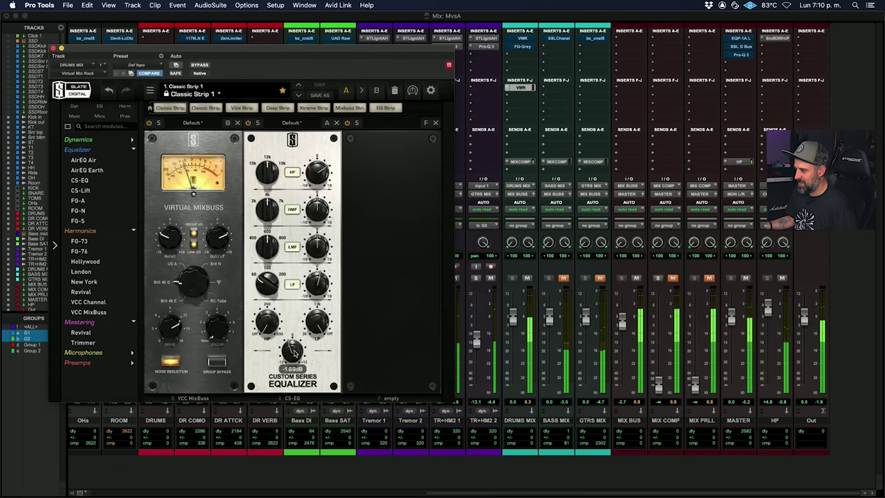
left_click(53, 47)
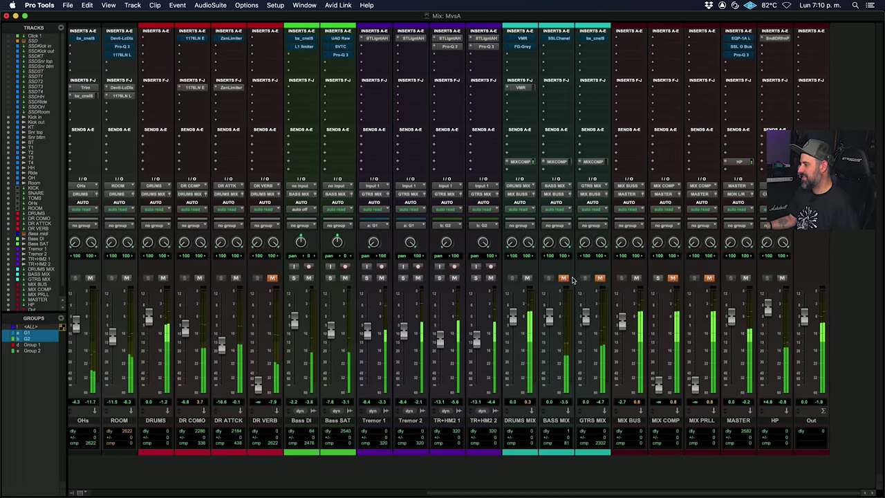
Step: Unmute the BASS MIX and GTRS MIX buses and solo the Bass DI track
left_click(600, 278)
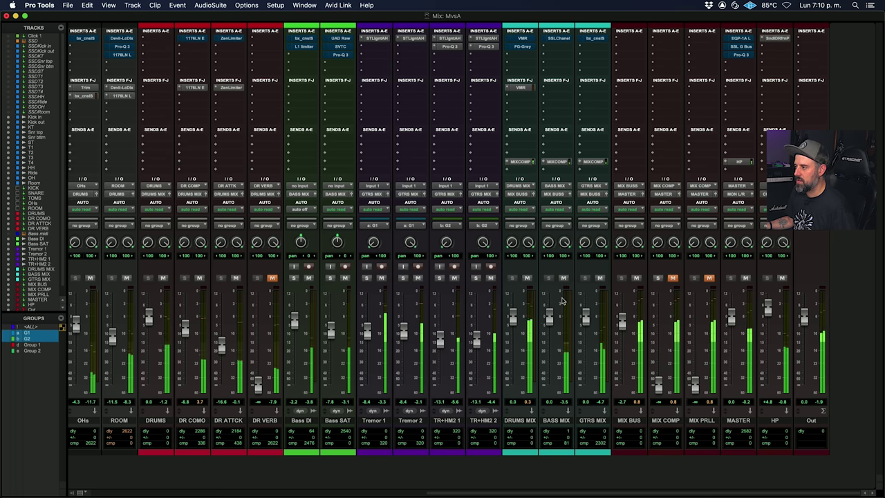
left_click(294, 278)
left_click(300, 34)
left_click(328, 63)
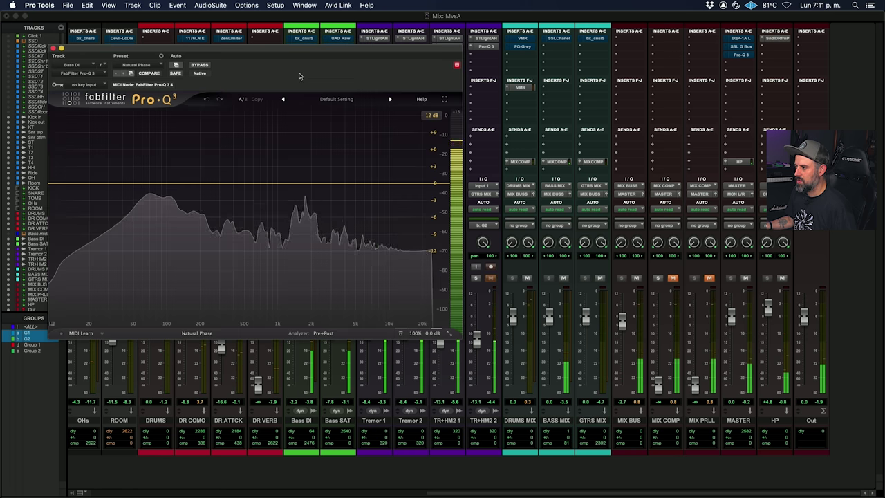
left_click(158, 40)
left_click(272, 95)
left_click_drag(309, 50, 505, 166)
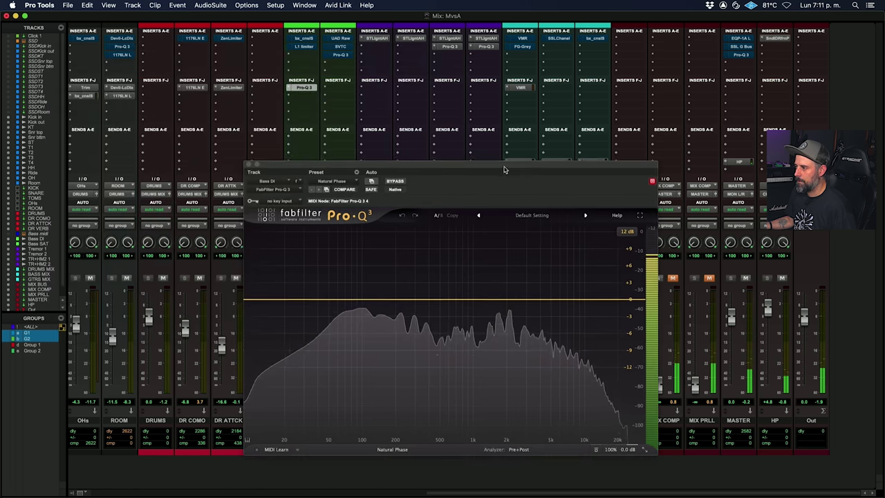
Step: Put bx_console SSL 4000 E in the first F-J insert of Bass DI, boost HF and HMF, and cut LMF with its Q at 3.0
left_click(294, 93)
left_click(325, 75)
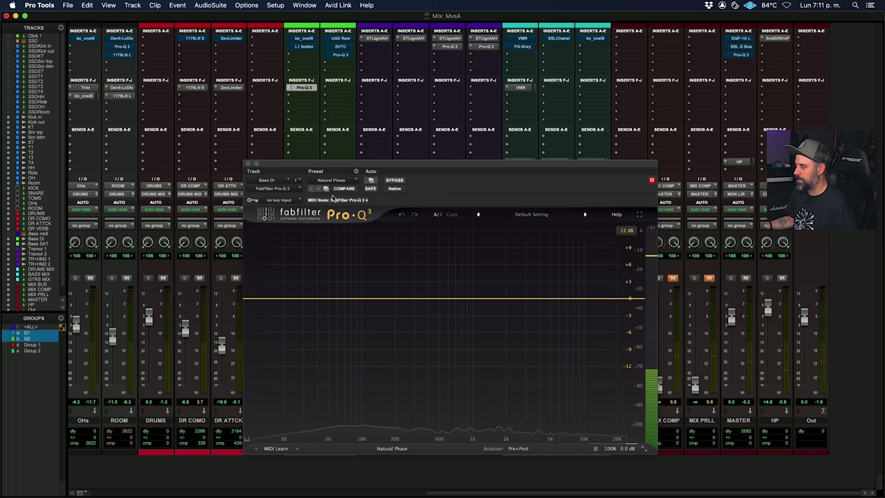
key("space")
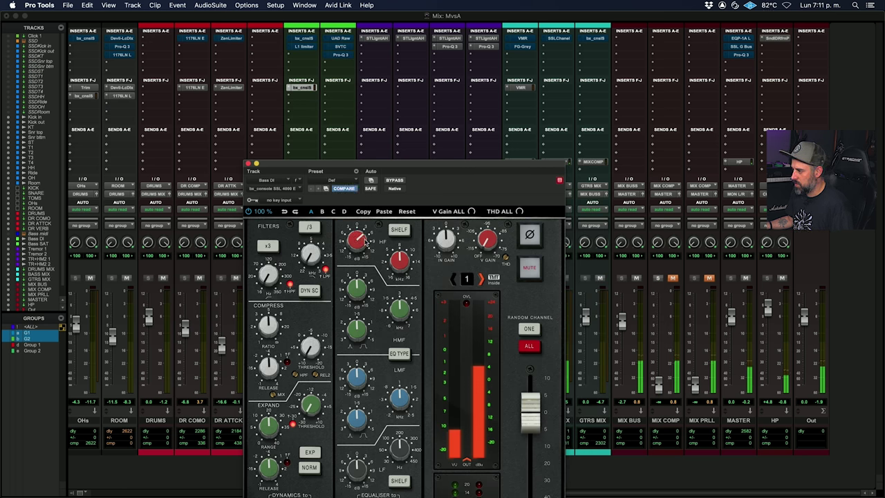
left_click_drag(404, 298, 398, 302)
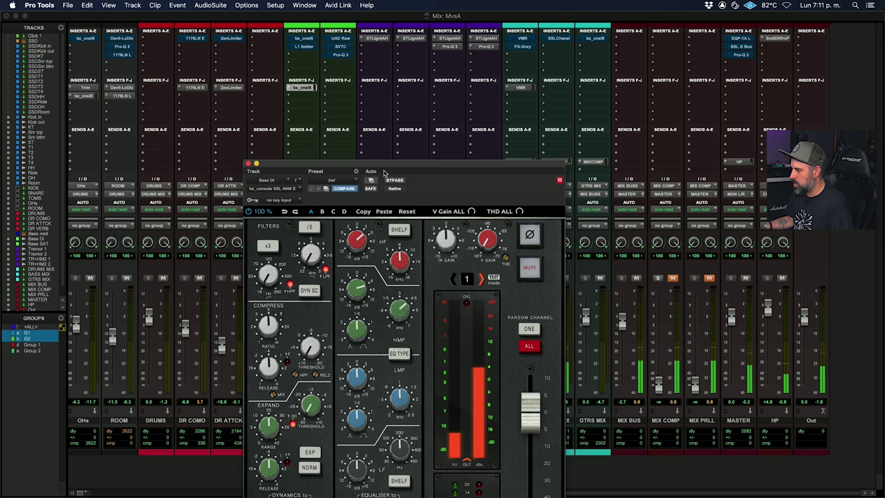
left_click_drag(384, 172, 397, 101)
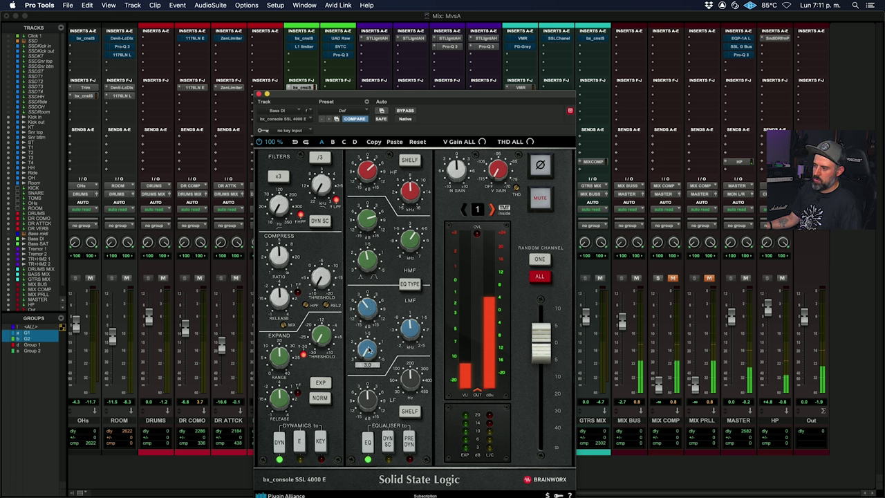
Step: Switch the SSL 4000 E's LF band to Bell, lower its frequency, and set the compressor threshold to -6.5 dB
left_click(402, 415)
left_click(298, 292)
left_click_drag(279, 258, 322, 276)
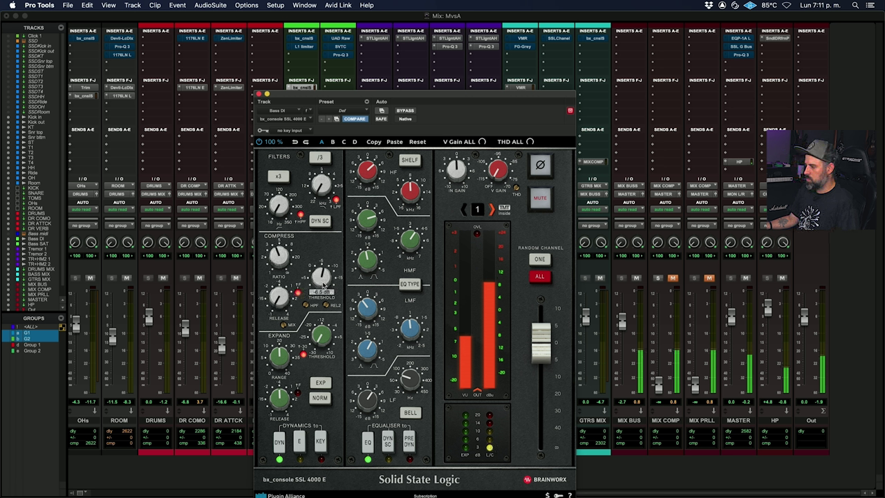
Step: Randomize the console channel for this single SSL 4000 E instance and close the plug-in
key("space")
left_click(539, 259)
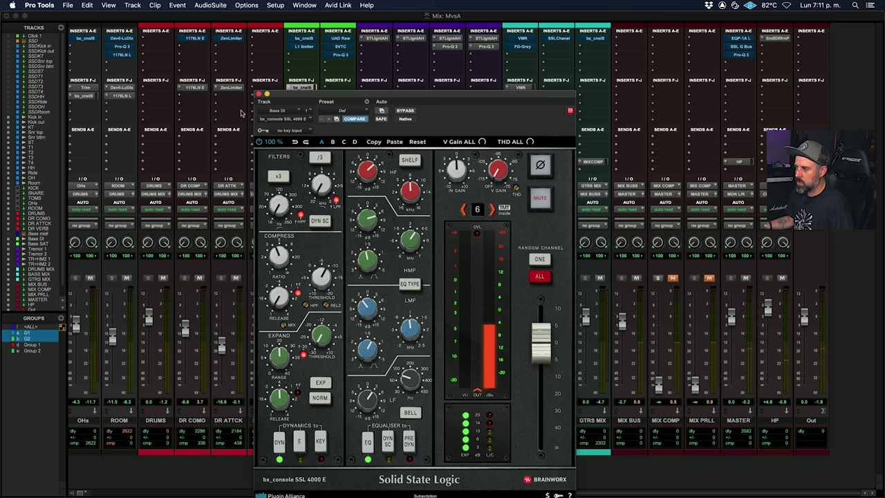
left_click(259, 95)
key("space")
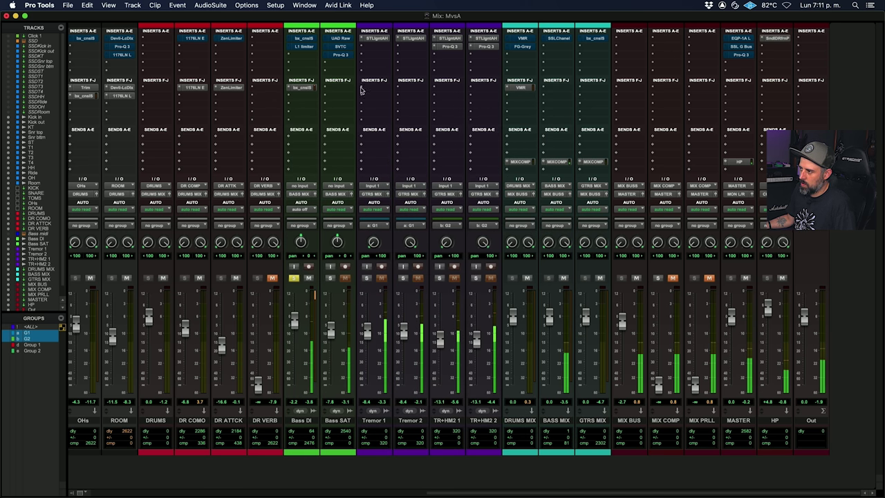
Step: Insert UAD Raw (mono) in the first F-J insert slot of Bass SAT
left_click(339, 90)
type("raw")
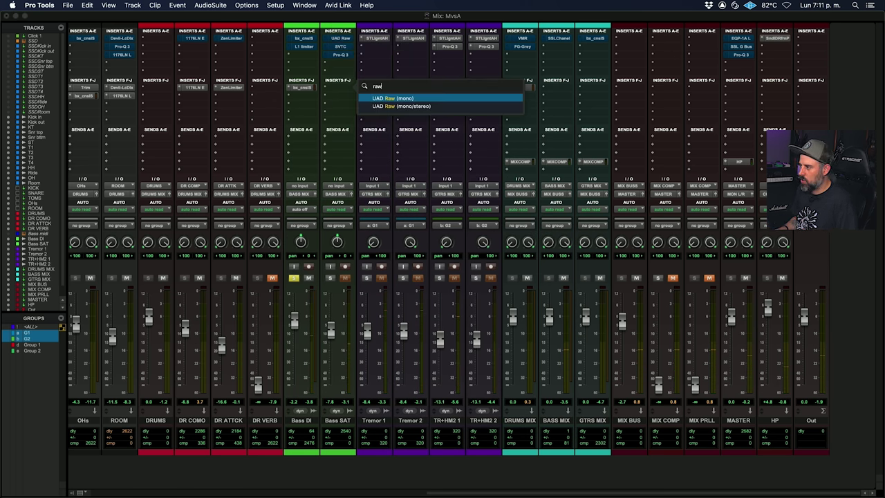
key("Return")
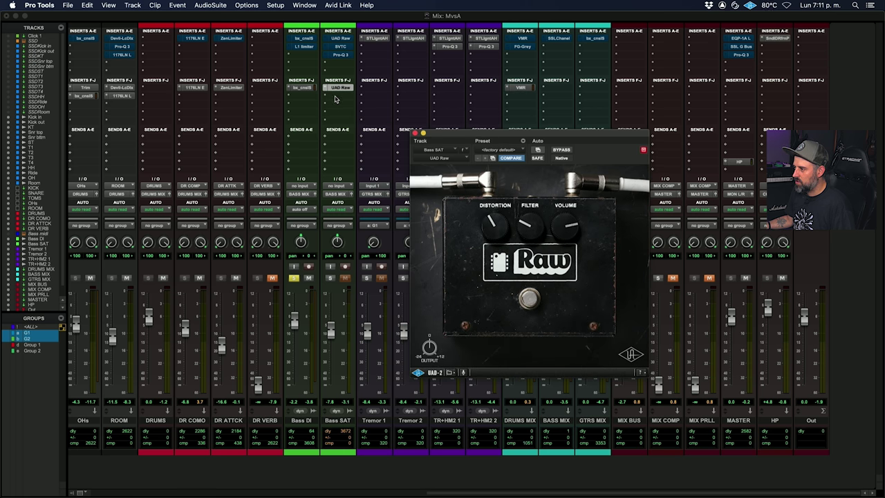
Step: Insert UAD Ampeg SVTVR Classic (mono) below UAD Raw on Bass SAT and solo that track instead of Bass DI
left_click(335, 99)
type("svt")
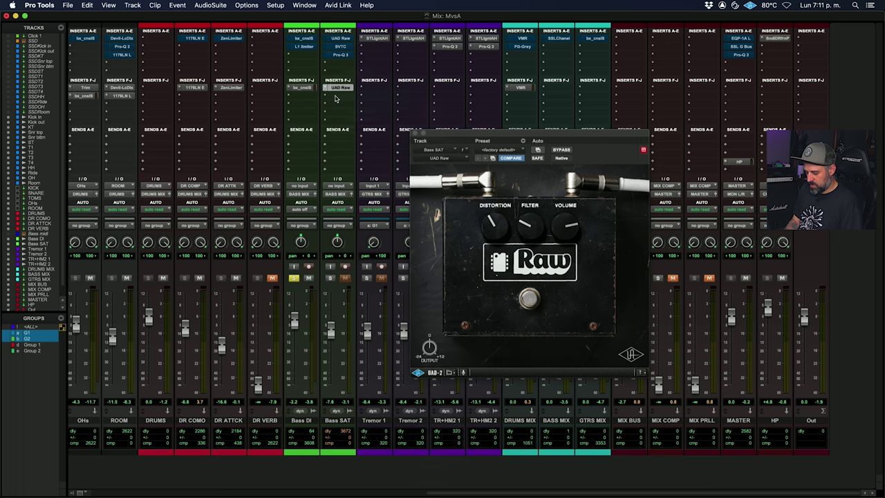
key("Down")
key("Down")
key("Down")
key("Down")
key("Down")
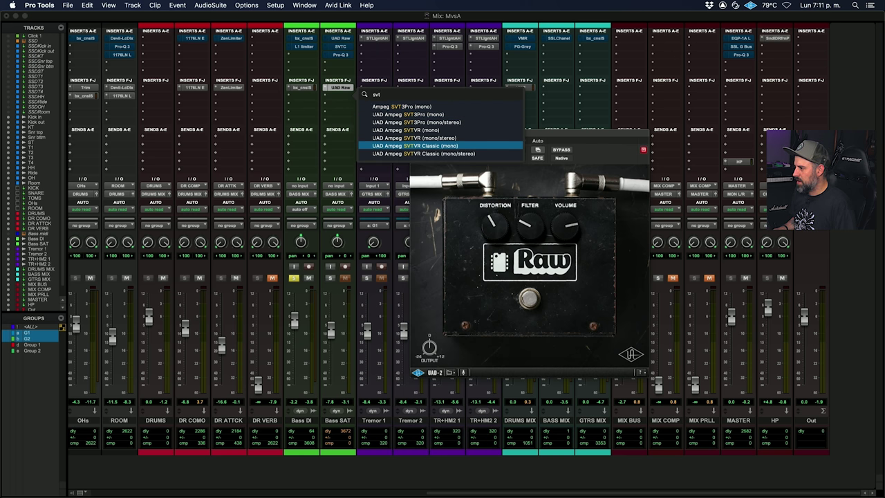
key("Return")
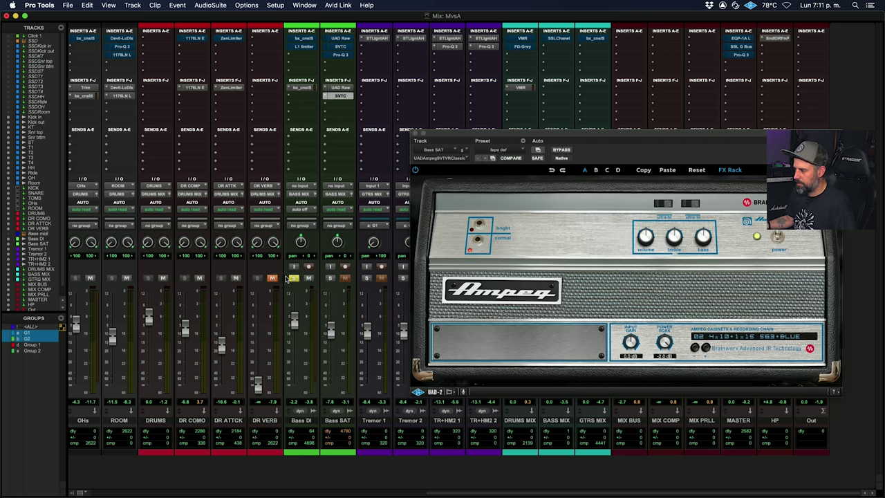
left_click(330, 278)
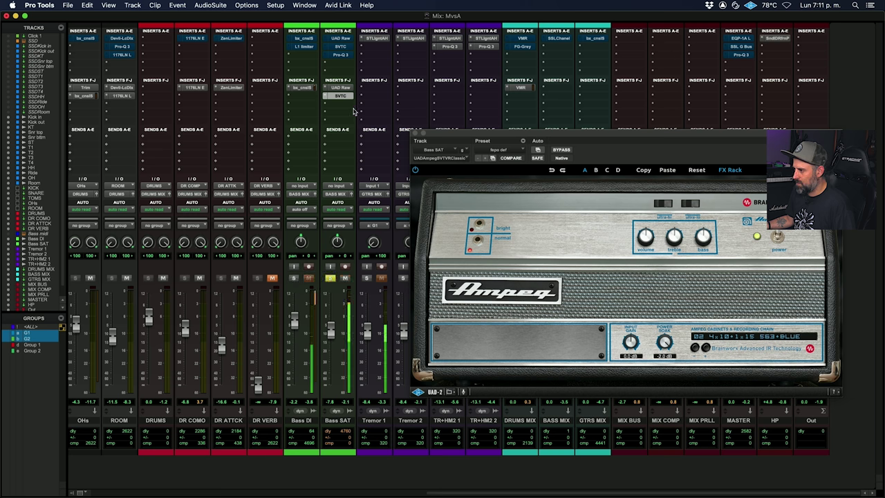
Step: Adjust UAD Raw's Filter on Bass SAT, and insert Pro-Q 3 below SVTVR Classic with a 12 dB/oct low cut at 588.69 Hz
left_click(339, 87)
left_click_drag(537, 228, 539, 230)
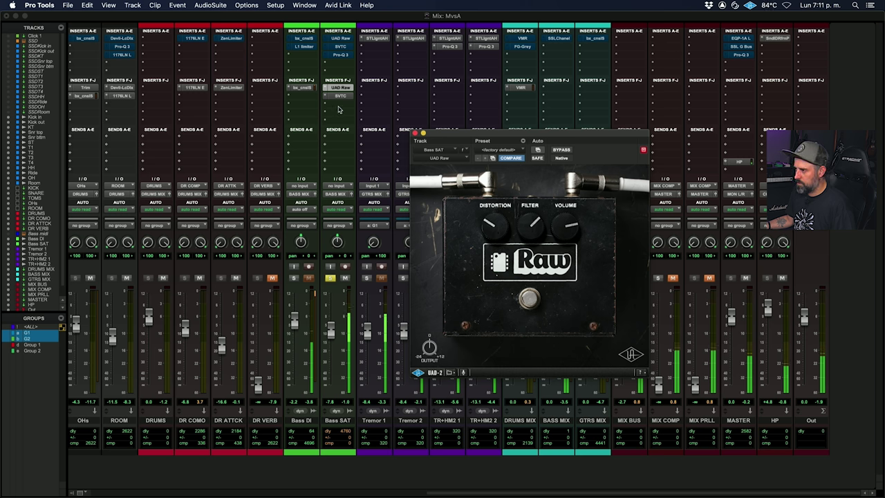
left_click(339, 105)
left_click(363, 82)
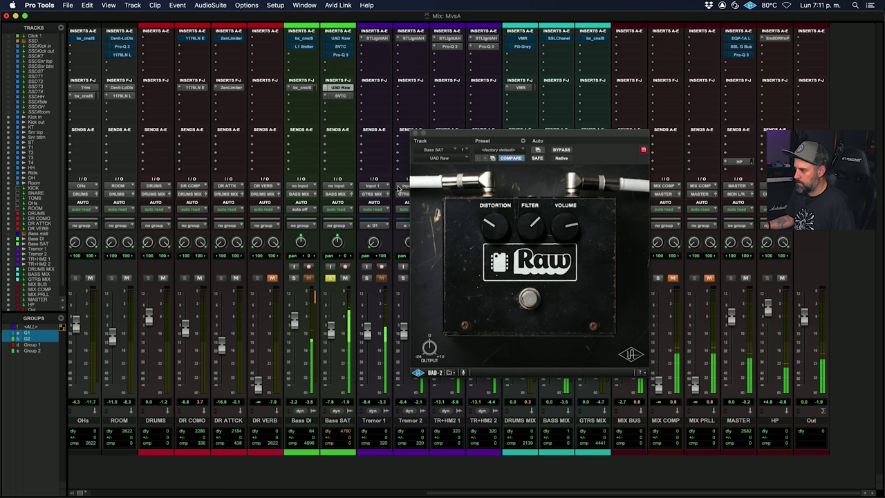
left_click_drag(445, 267, 613, 270)
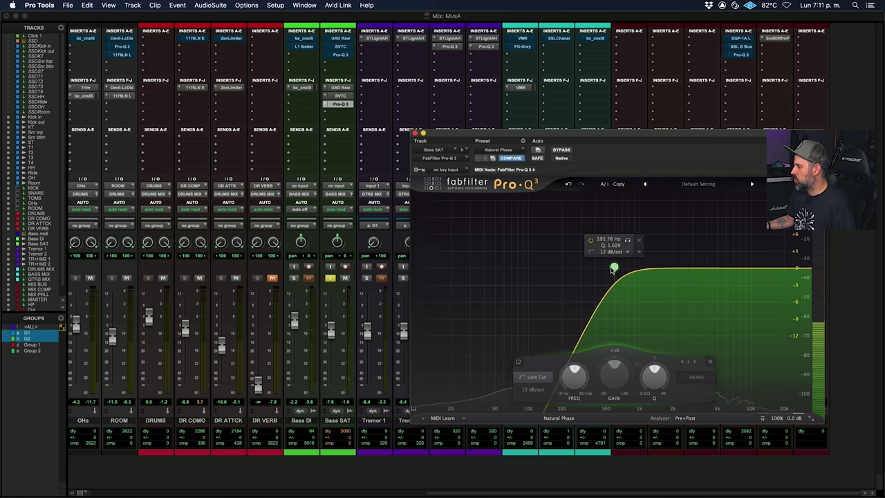
key("space")
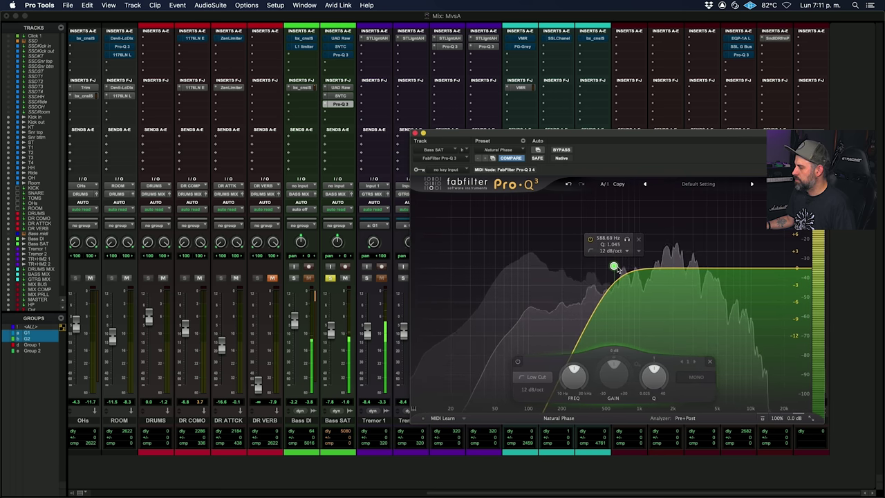
Step: Solo Bass DI together with Bass SAT and raise their faders to -0.9 dB and -5.4 dB during playback
key("space")
left_click(332, 326)
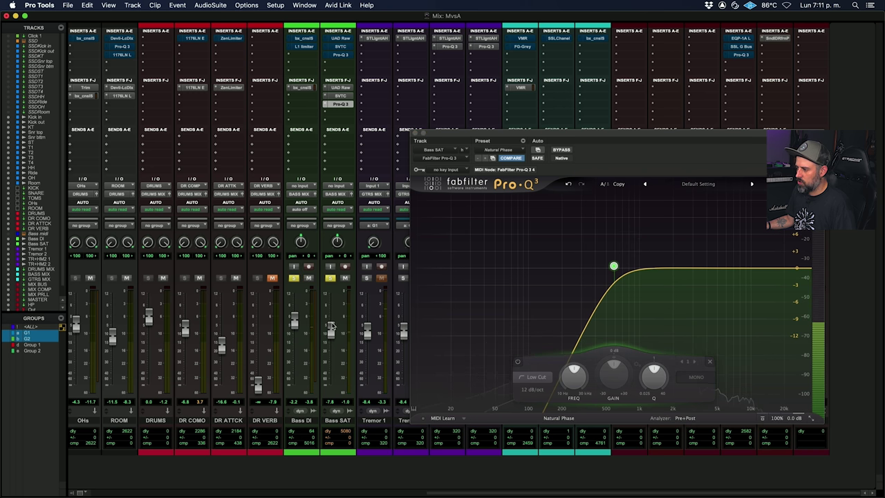
key("space")
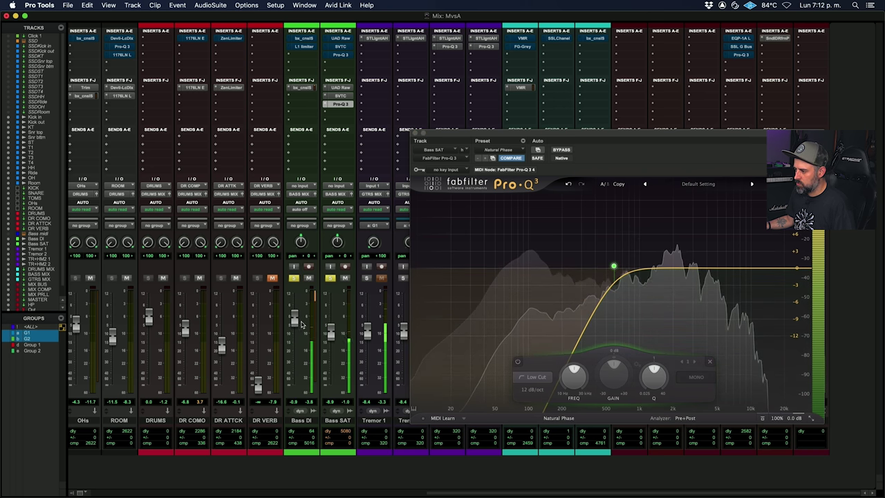
Step: Insert FabFilter Pro-Q 3 below the SSL console channel on Bass DI
left_click(310, 95)
left_click(311, 97)
left_click(310, 97)
left_click(335, 73)
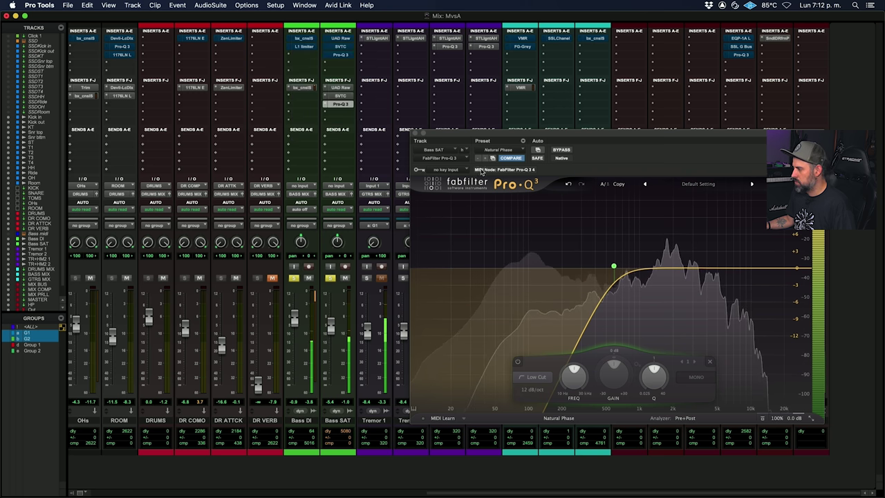
Step: Shape Bass DI with a -3.55 dB bell at 2371.8 Hz, a second narrower bell just above it, and a low cut at 70.678 Hz, Q 1.676
left_click_drag(656, 269, 679, 292)
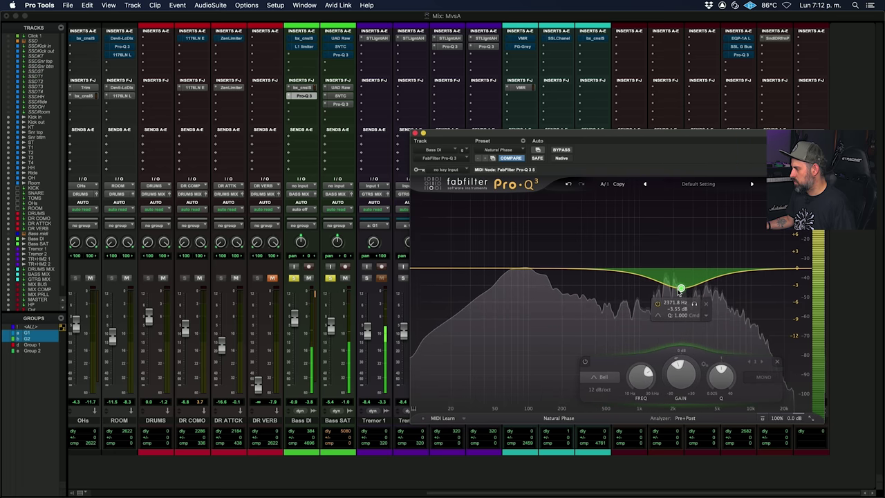
left_click_drag(610, 270, 690, 294)
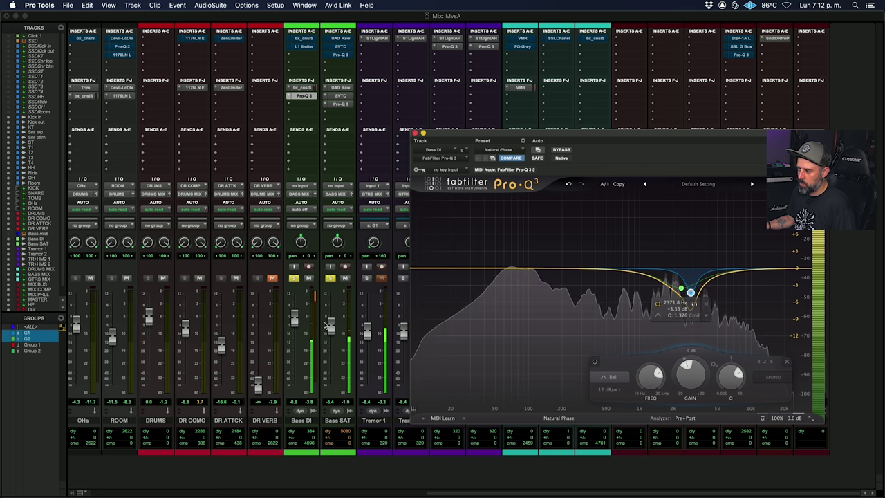
left_click_drag(426, 270, 512, 245)
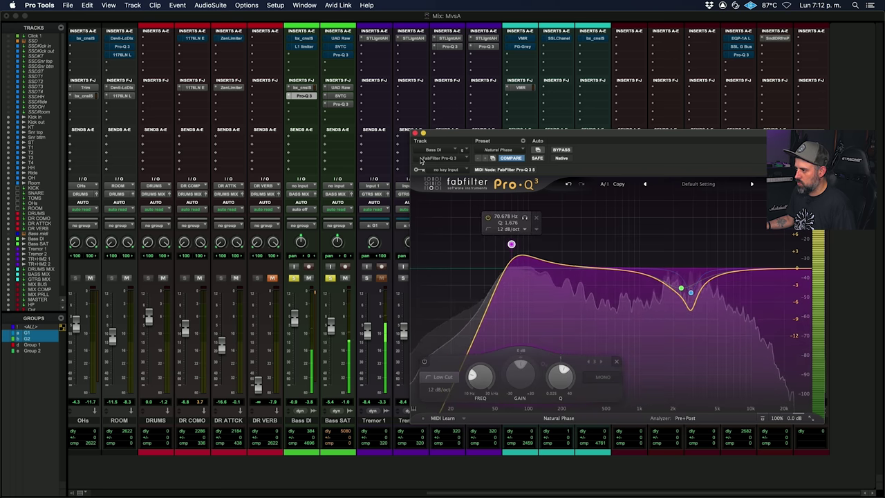
left_click(414, 133)
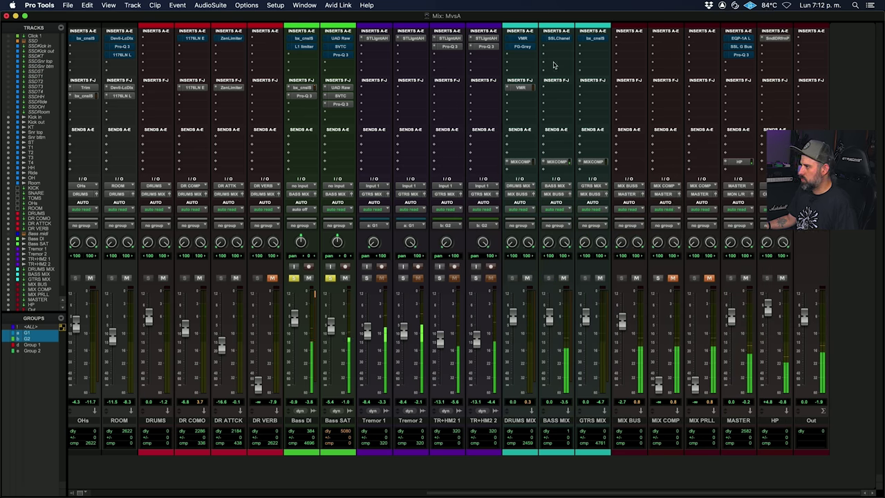
Step: Insert bx_console SSL 4000 E in the first F-J insert slot of BASS MIX and start playback
left_click(557, 88)
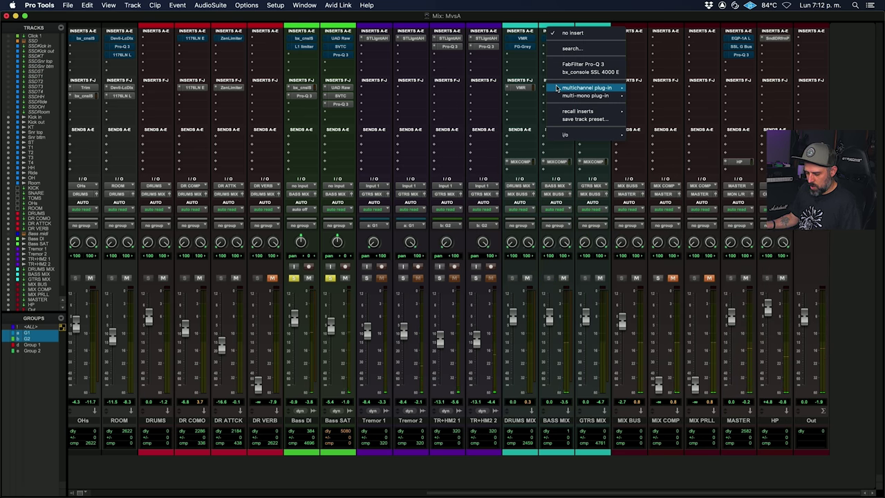
type("c")
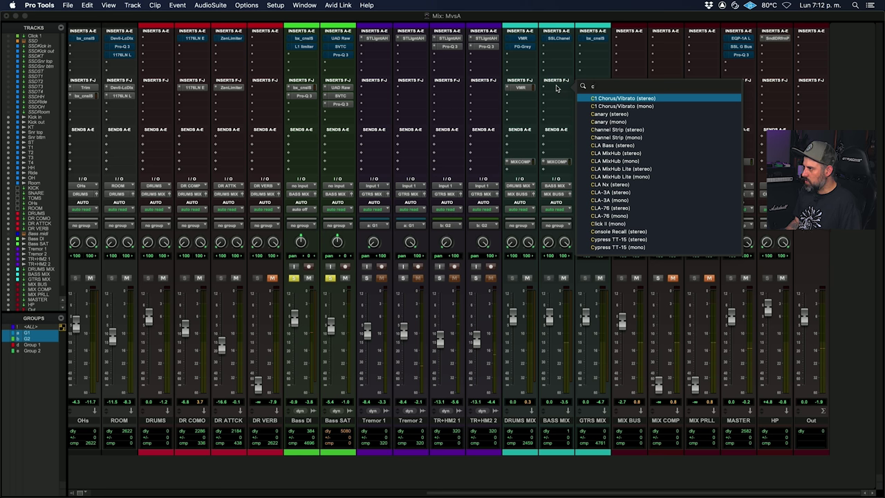
key("BackSpace")
type("ssl")
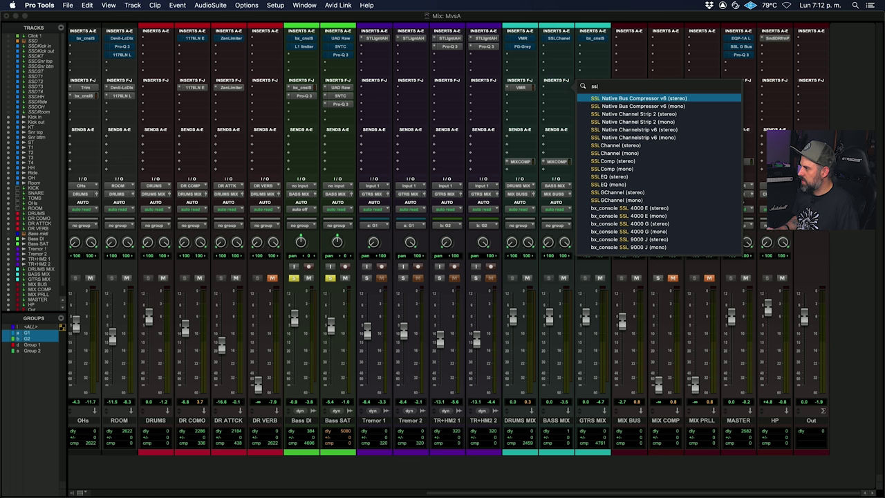
key("Return")
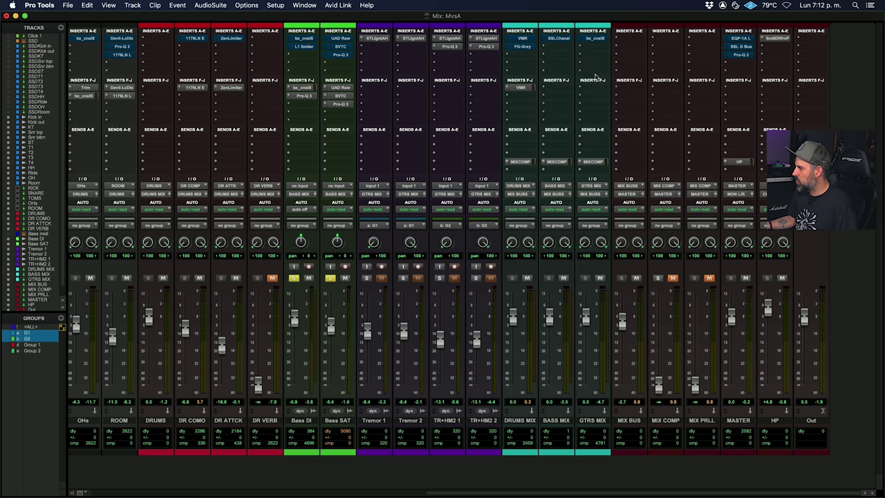
left_click(564, 92)
left_click(593, 72)
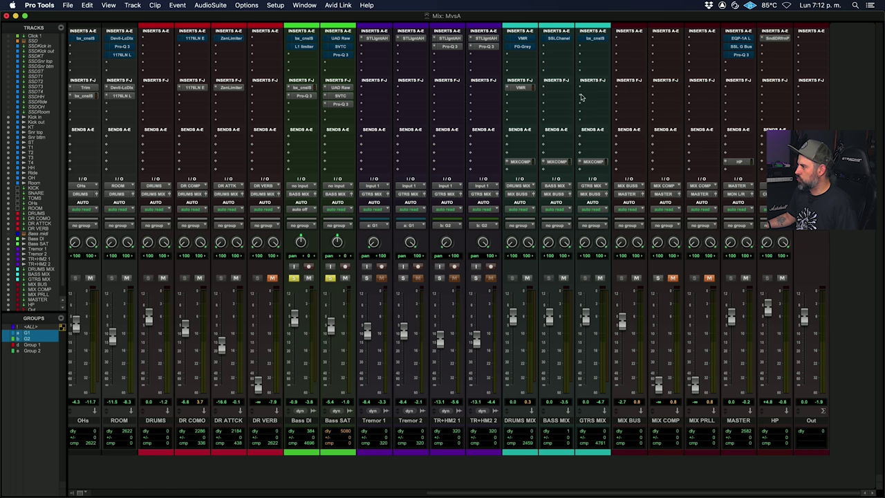
key("space")
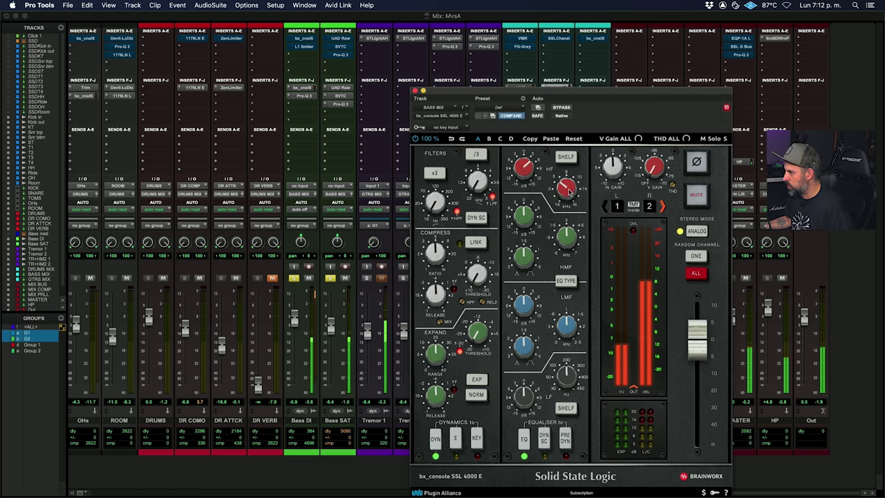
Step: Adjust the SSL 4000 E's low-pass filter, HF frequency, HMF and LMF bands, and switch the LF band to Bell
left_click_drag(478, 191, 477, 180)
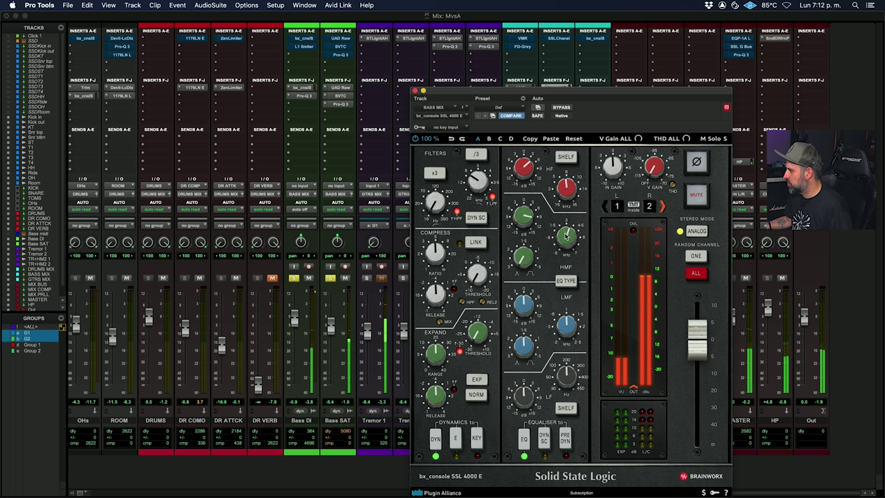
left_click_drag(527, 308, 527, 298)
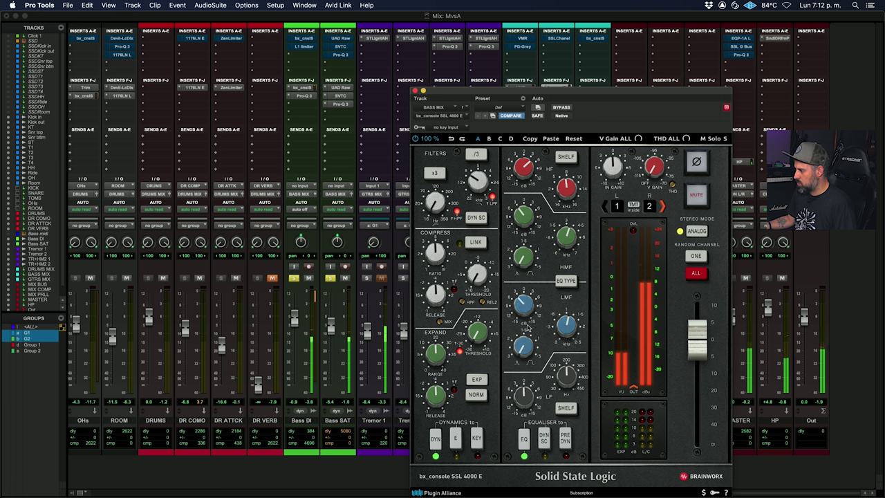
left_click_drag(530, 393, 531, 389)
left_click(561, 409)
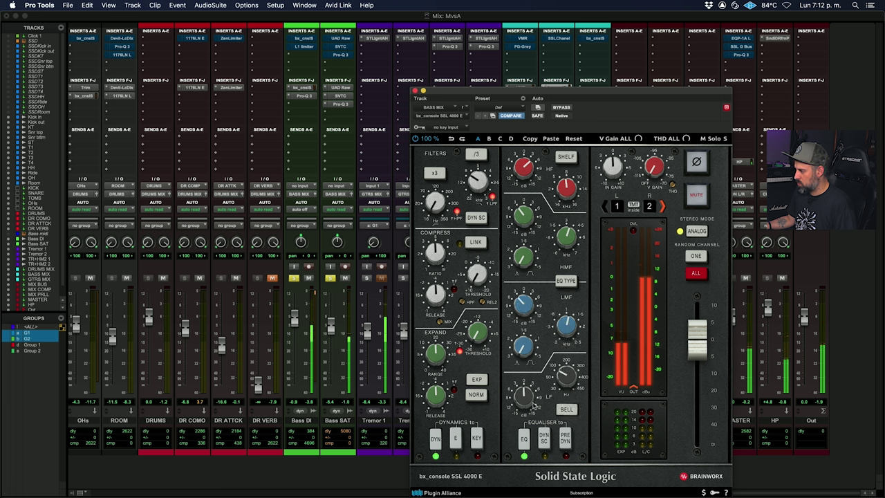
Step: Adjust the SSL 4000 E's high-pass filter frequency and its compressor ratio and release on BASS MIX
key("space")
left_click_drag(429, 208, 432, 186)
key("space")
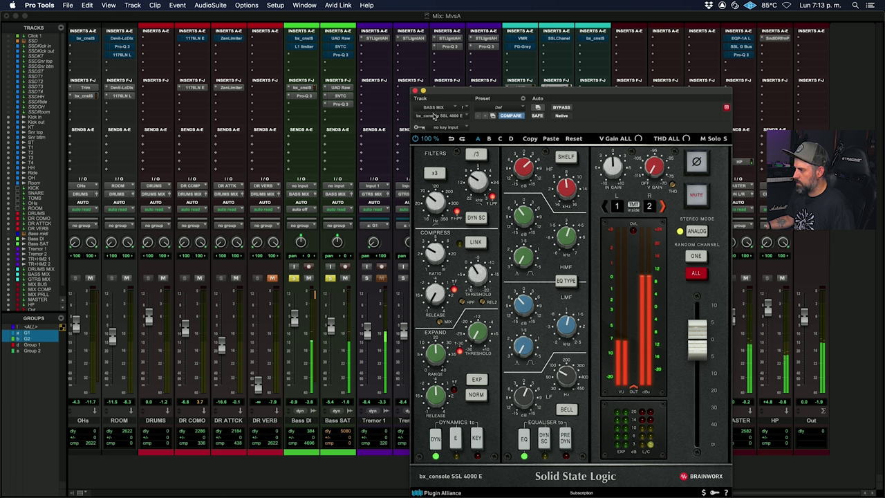
Step: Randomize the console channel for this BASS MIX instance only, stop playback and close the plug-in
left_click(695, 256)
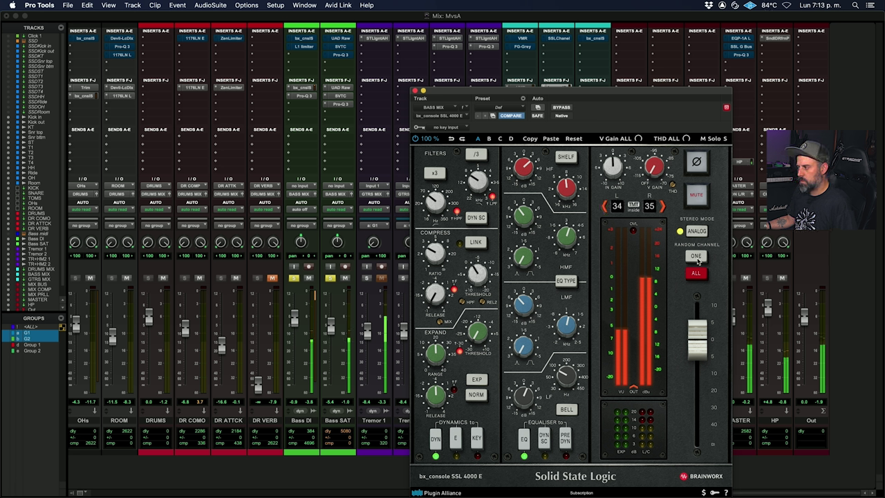
key("space")
left_click(414, 91)
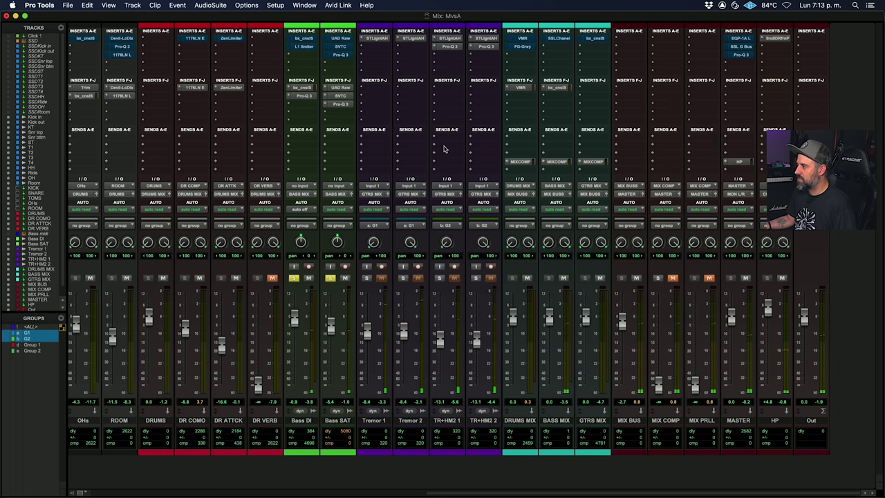
Step: Insert CLA-76 (stereo) below the SSL console channel on BASS MIX
left_click(558, 98)
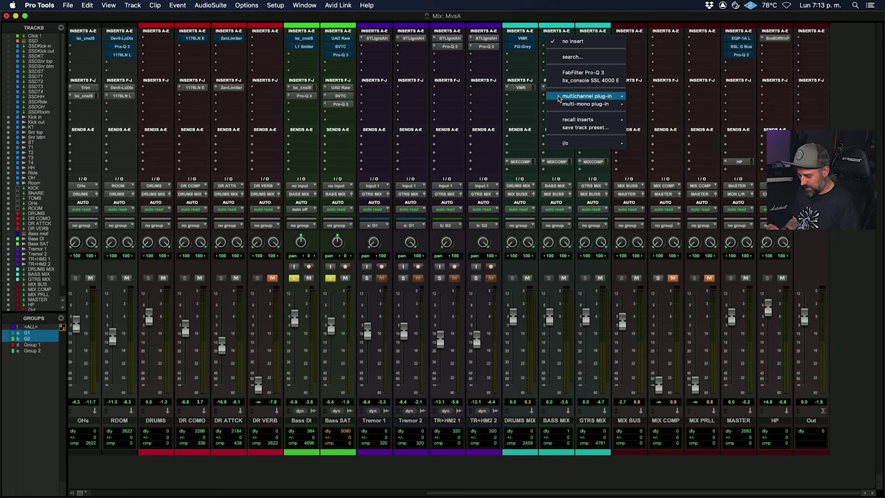
type("76")
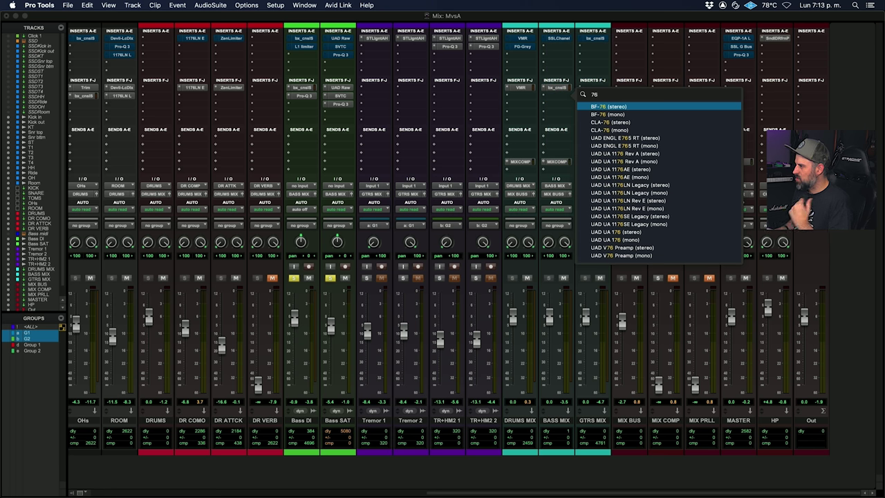
key("Down")
key("Down")
key("Return")
Step: Set the CLA-76's release, input and output on BASS MIX while playing the soloed bass tracks
mouse_move(576, 199)
left_mouse_down()
mouse_move(577, 162)
mouse_move(575, 185)
left_mouse_up()
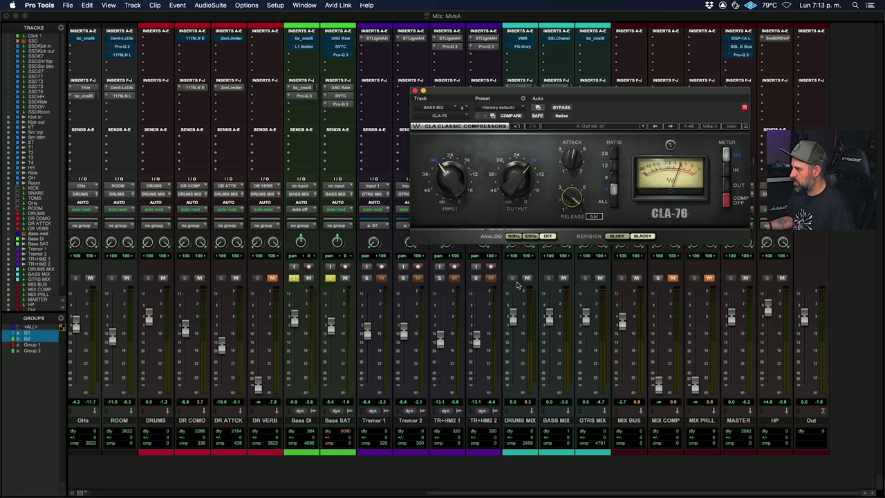
key("space")
left_click_drag(513, 172, 515, 194)
left_click(461, 183)
left_click_drag(451, 168, 451, 173)
left_click_drag(520, 171, 524, 166)
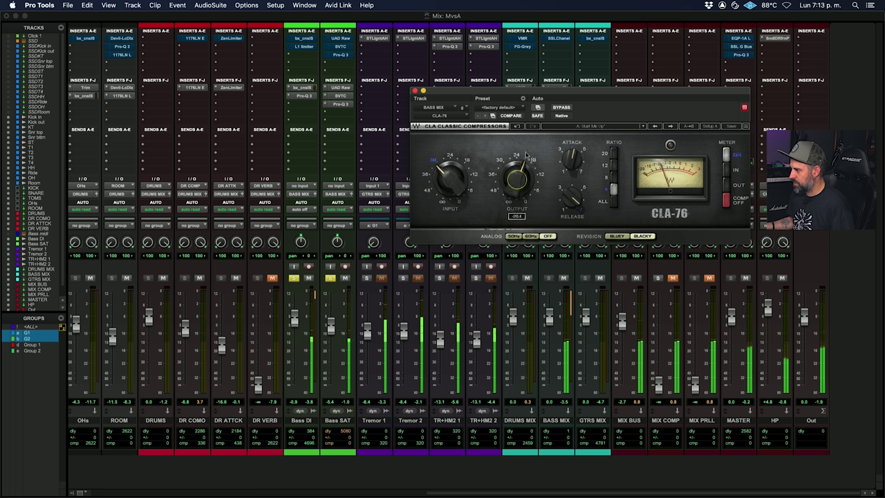
Step: Compare the CLA-76 bypassed and active, and fine-tune its output to match the levels
left_click(562, 109)
left_click(562, 109)
left_click_drag(519, 179, 522, 170)
left_click(561, 108)
left_click(562, 108)
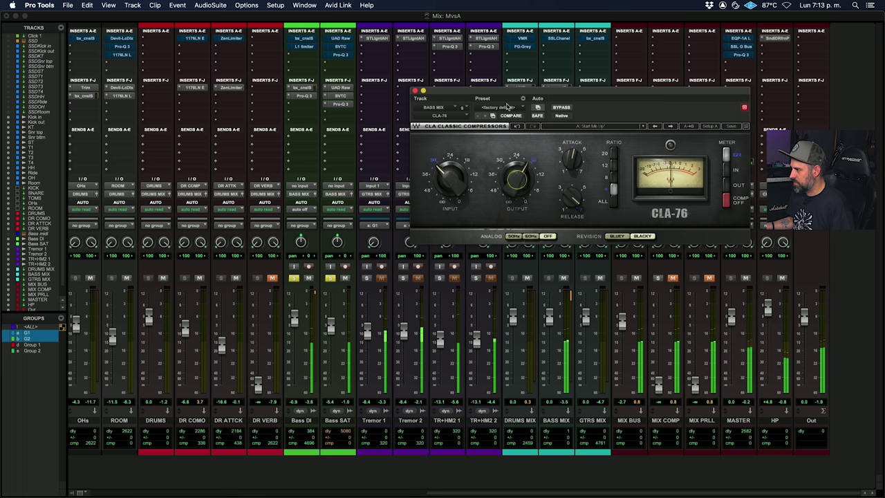
left_click_drag(523, 168, 522, 173)
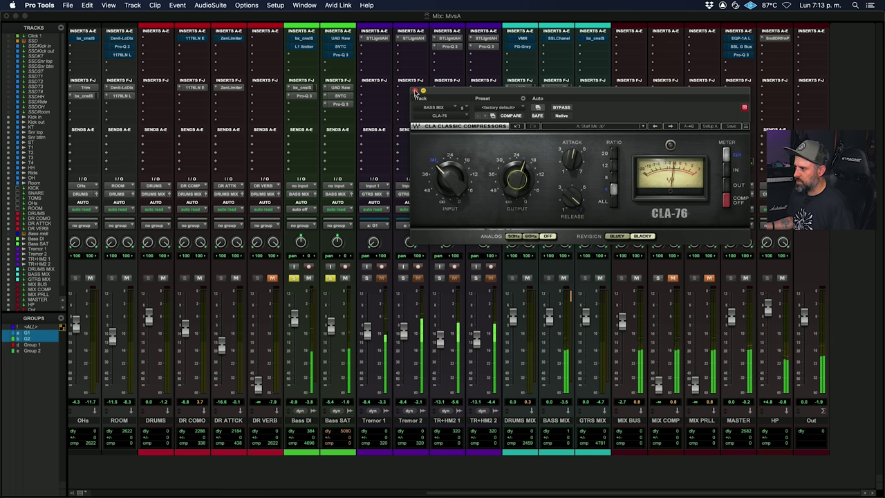
Step: Close the compressor, unsolo both bass tracks and lower the BASS MIX fader to -1.7 dB
left_click(414, 90)
left_click(330, 278)
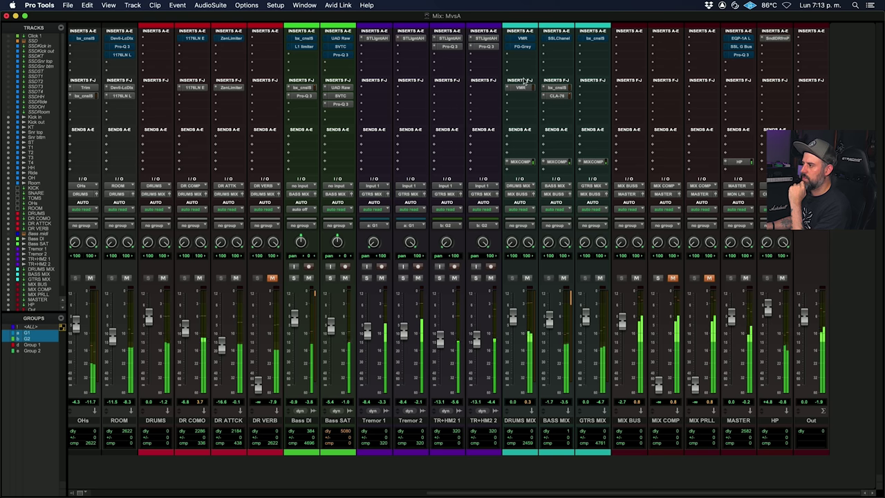
Step: Inspect the Virtual Mix Rack settings in the first insert of DRUMS MIX
left_click(523, 39)
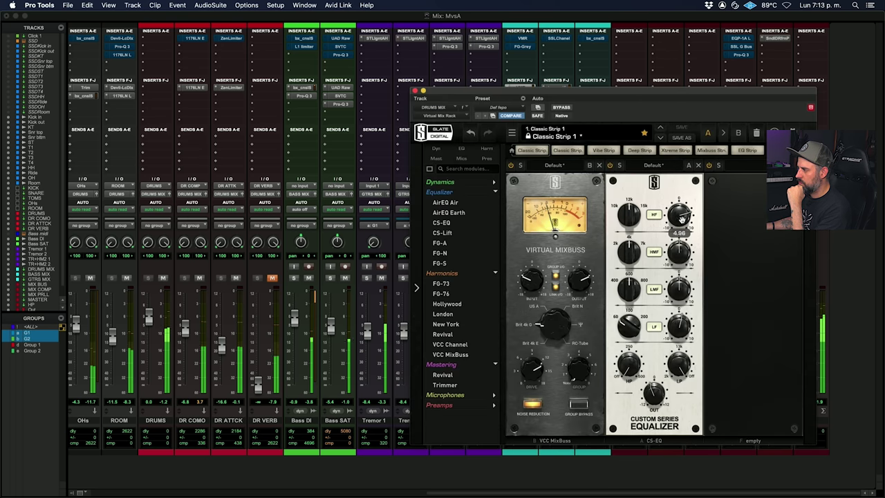
left_click_drag(603, 92, 426, 68)
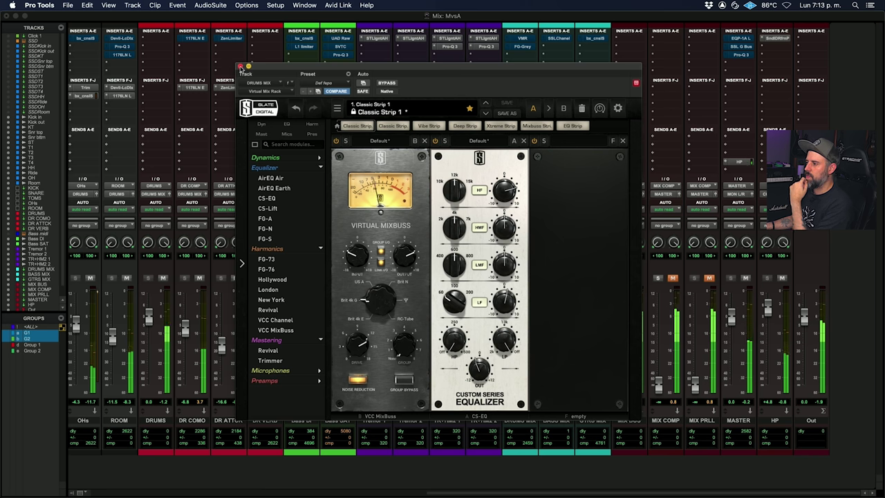
left_click(240, 67)
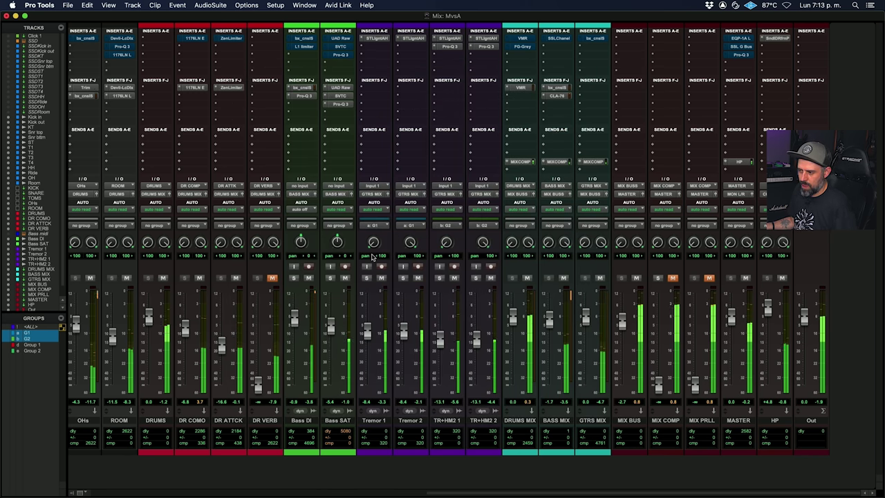
Step: Open the Virtual Mix Rack on the KICK bus and adjust the FG-S low-mid band's frequency and Q
scroll(368, 253, "left", 10)
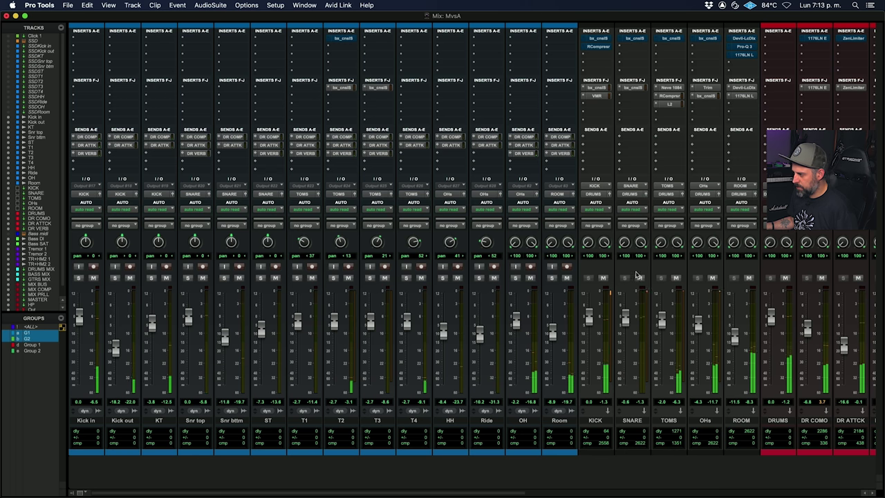
scroll(368, 265, "right", 3)
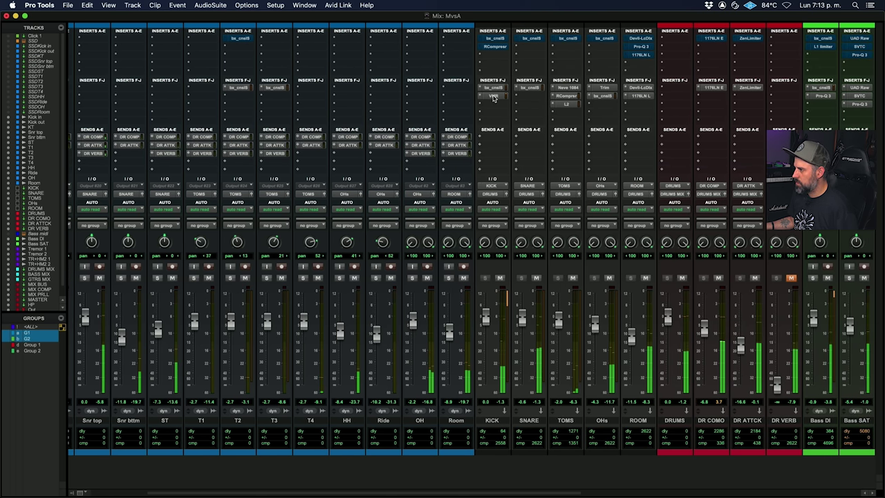
left_click(504, 98)
left_click_drag(513, 271, 512, 265)
left_click_drag(454, 307, 452, 322)
left_click_drag(506, 325, 506, 332)
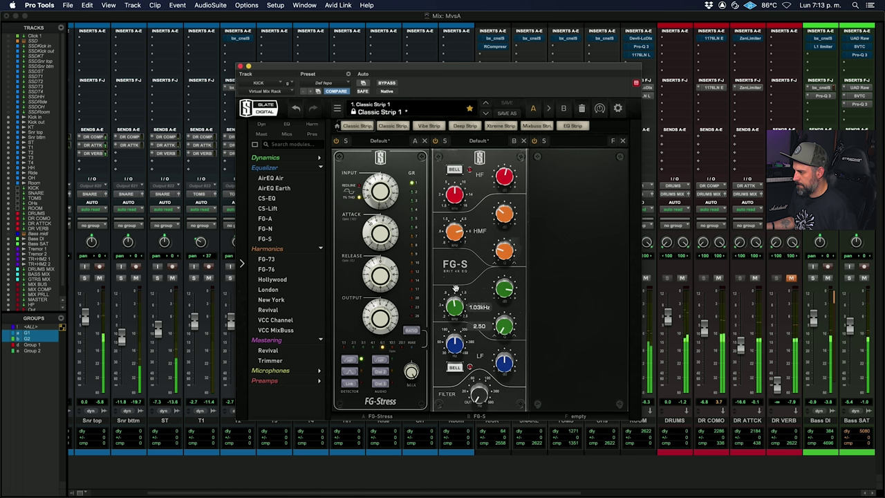
Step: Boost the FG-S low-mid band to +15 dB, sweep its frequency, turn it into a cut and close the rack
left_click_drag(455, 288, 455, 302)
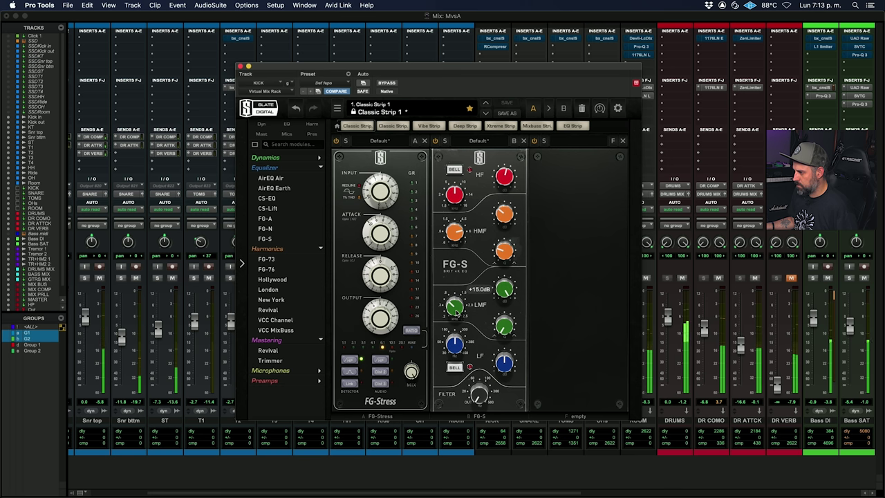
mouse_move(455, 313)
left_mouse_down()
mouse_move(457, 301)
mouse_move(448, 320)
left_mouse_up()
left_click_drag(506, 291, 487, 360)
mouse_move(457, 310)
left_mouse_down()
mouse_move(459, 298)
mouse_move(461, 309)
left_mouse_up()
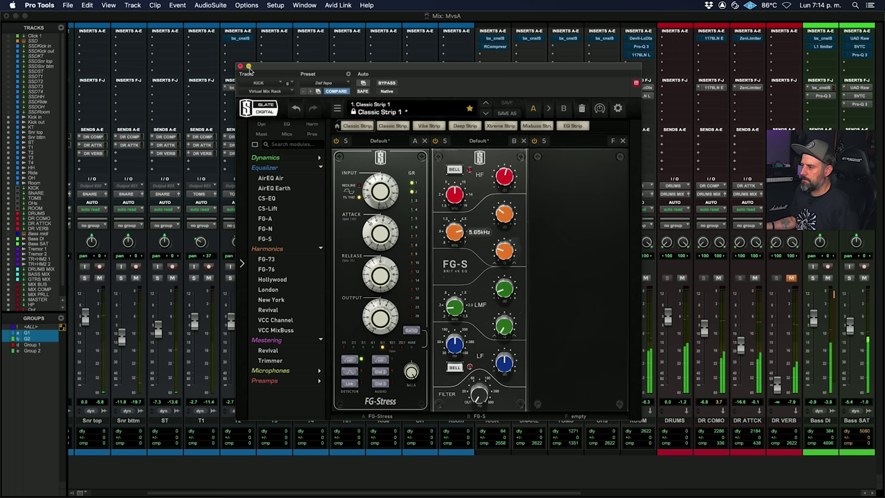
left_click(240, 67)
Step: Mute BASS MIX and DRUMS MIX, and insert the bx_console SSL 4000 E on GTRS MIX
scroll(532, 242, "right", 10)
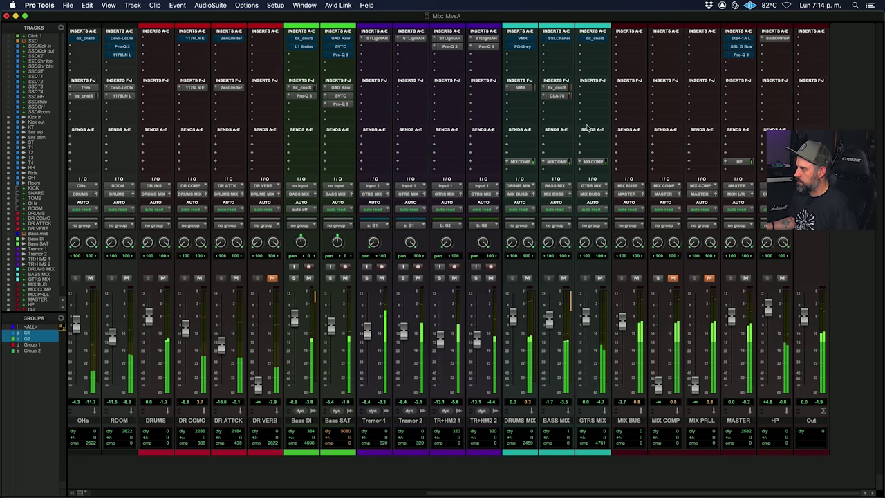
left_click(564, 278)
left_click(528, 278)
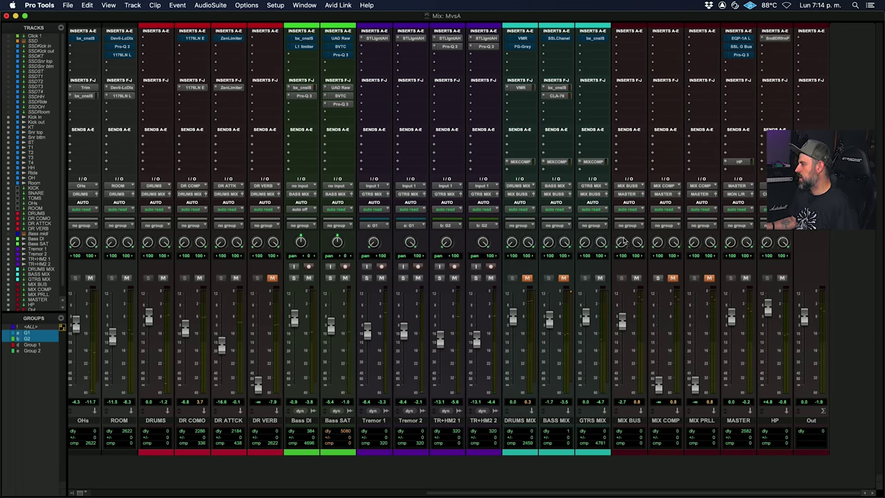
left_click(583, 89)
left_click(628, 57)
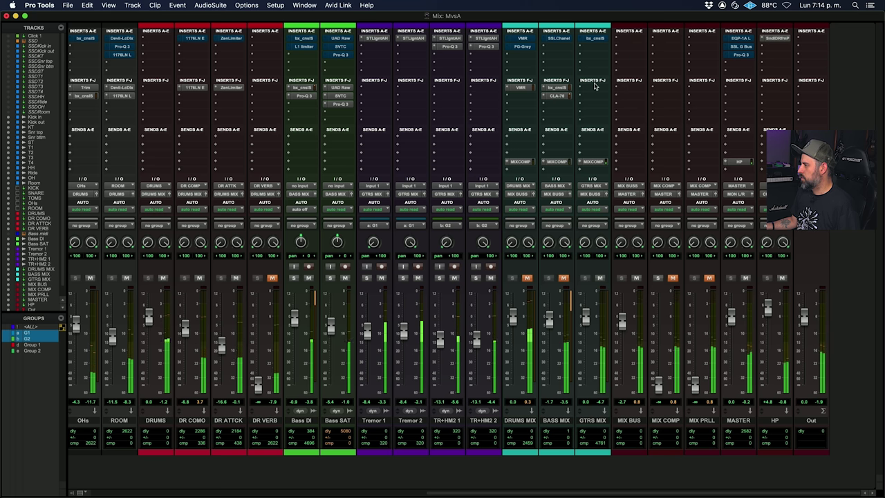
left_click(595, 87)
left_click(631, 75)
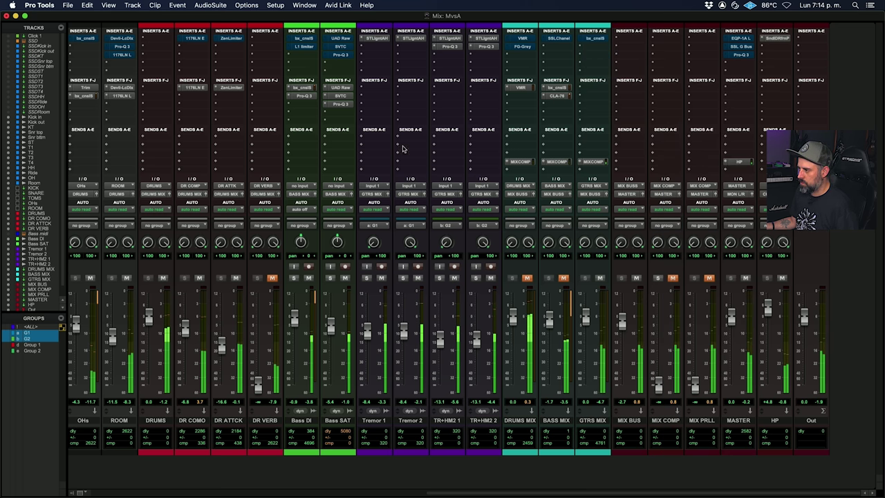
Step: Engage the SSL 4000 E filters, cut the low mids, boost the highs, randomize its channel and close it
left_click_drag(260, 179, 270, 141)
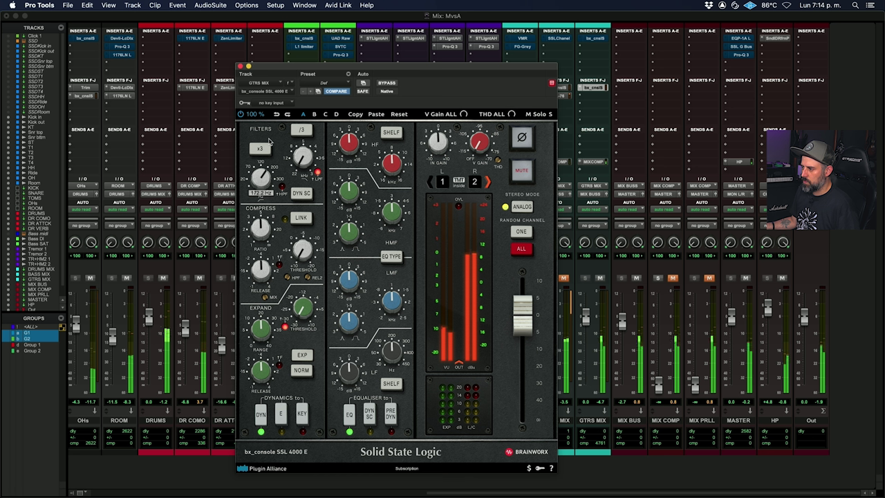
left_click_drag(263, 175, 265, 184)
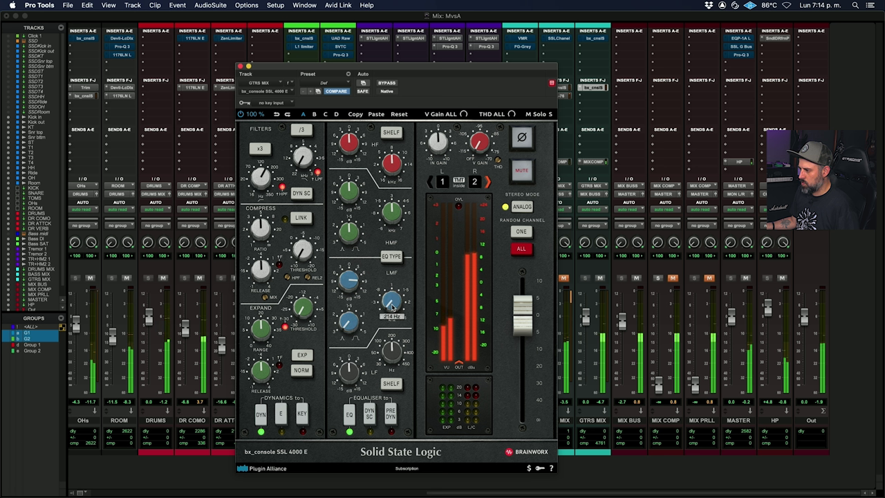
left_click_drag(351, 279, 346, 309)
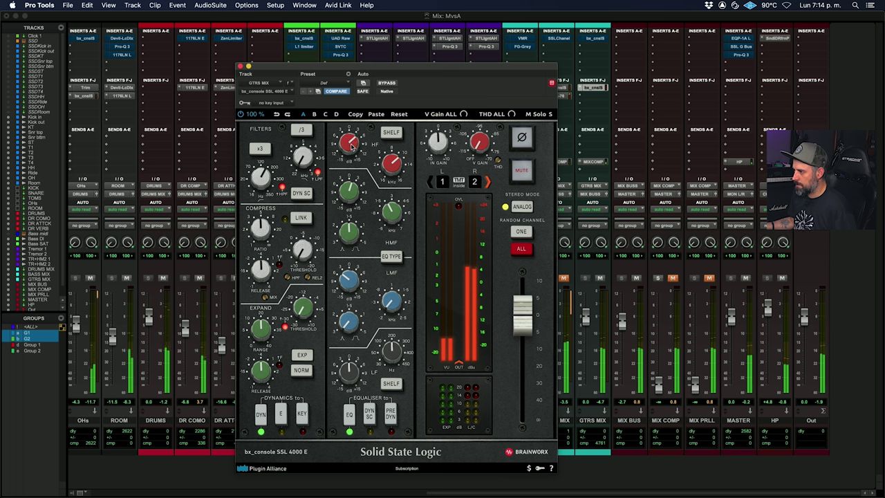
left_click(521, 231)
left_click(240, 67)
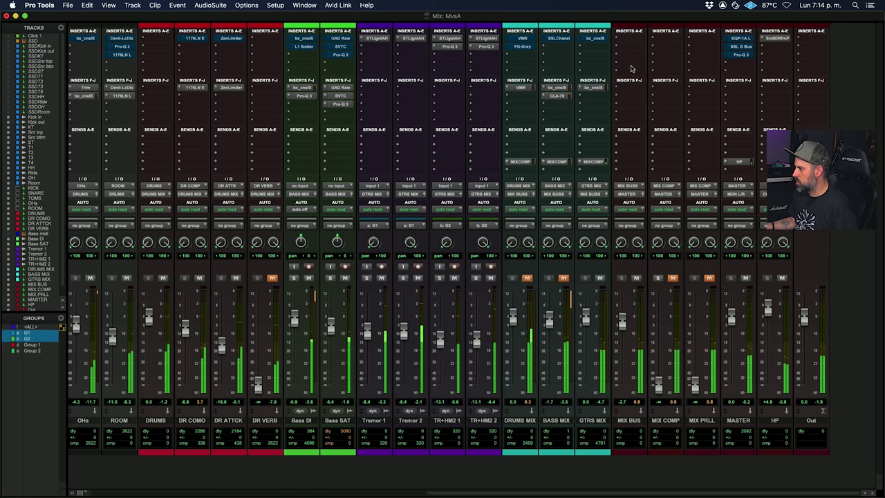
Step: Insert Pro-Q 3 on GTRS MIX with dips near 2 and 3 kHz, a +1.94 dB high shelf at 1632 Hz and a high cut
left_click(591, 100)
left_click(619, 75)
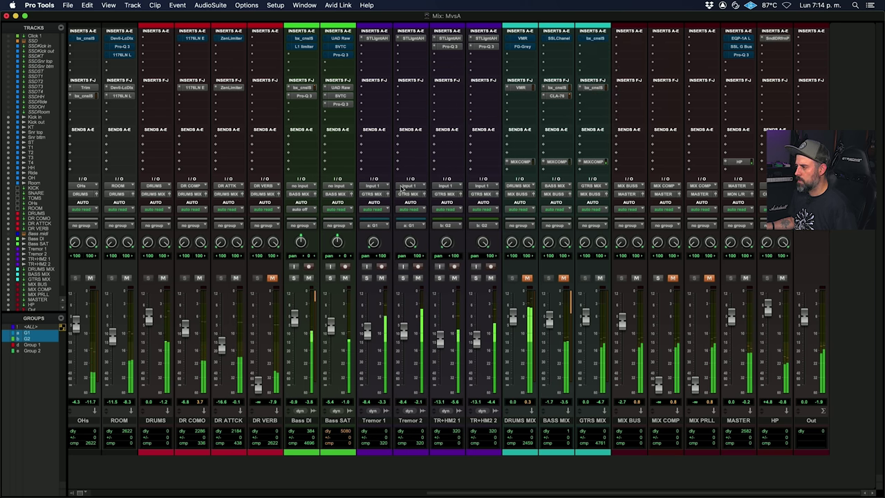
mouse_move(494, 201)
left_mouse_down()
mouse_move(526, 160)
mouse_move(494, 154)
mouse_move(497, 228)
mouse_move(498, 214)
left_mouse_up()
left_click_drag(330, 202, 516, 208)
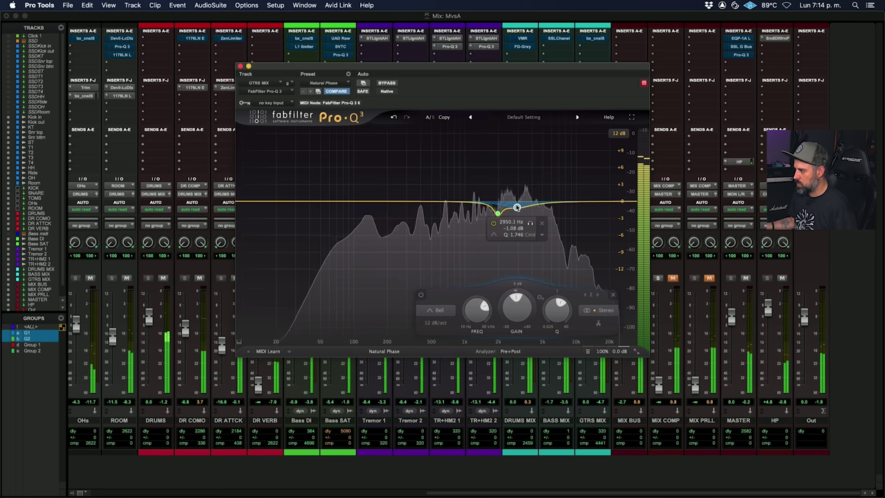
left_click_drag(630, 206, 489, 197)
left_click_drag(570, 199, 562, 198)
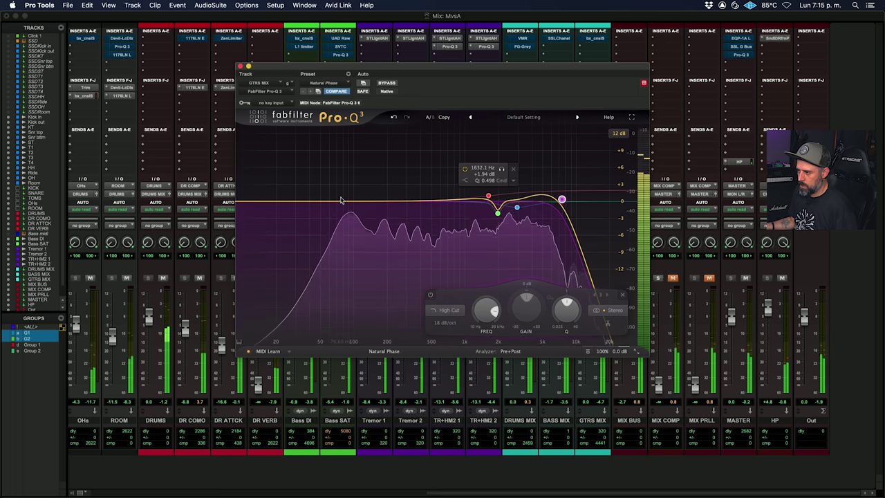
Step: Add a dynamic bell of +1.55 dB at about 110 Hz and a 12 dB/oct low cut at about 44 Hz, and close Pro-Q 3
left_click(344, 201)
right_click(344, 201)
left_click(381, 229)
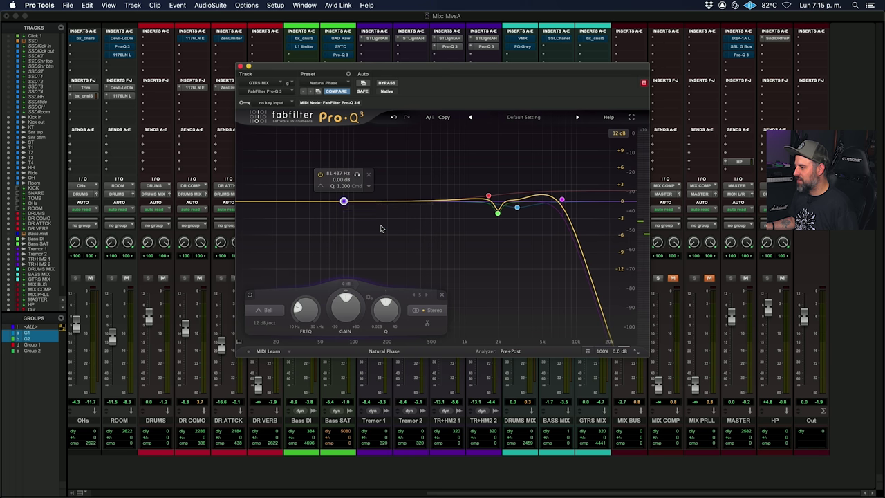
left_click_drag(347, 216, 348, 222)
key("space")
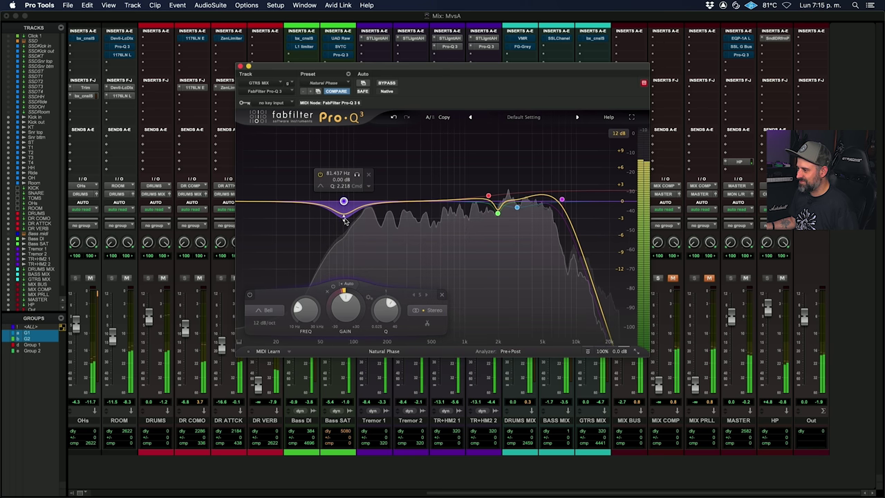
left_click_drag(350, 205, 359, 215)
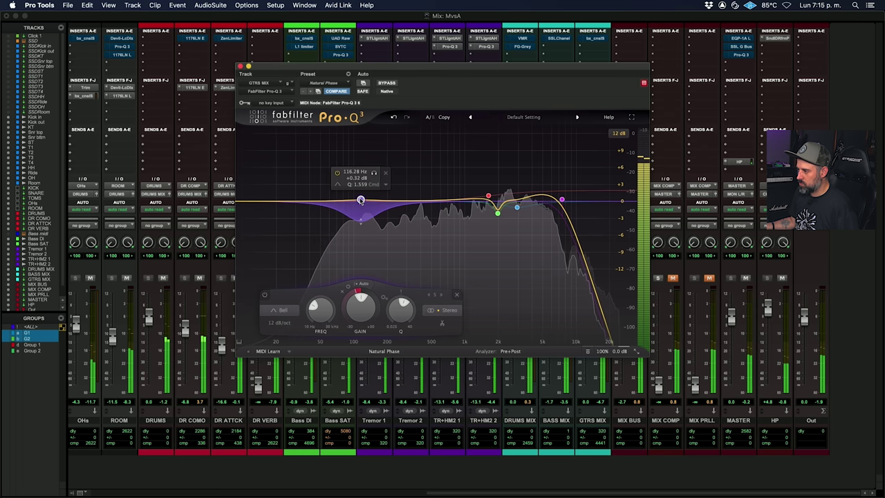
left_click_drag(361, 199, 359, 192)
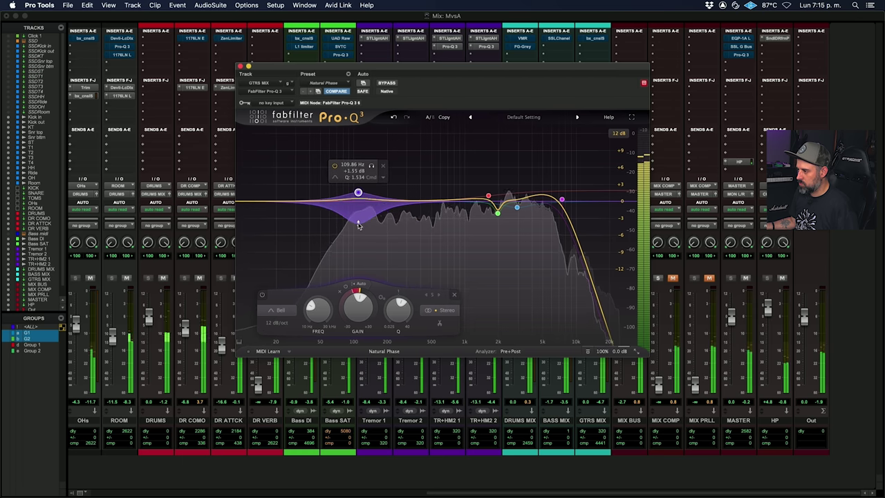
left_click_drag(252, 202, 314, 199)
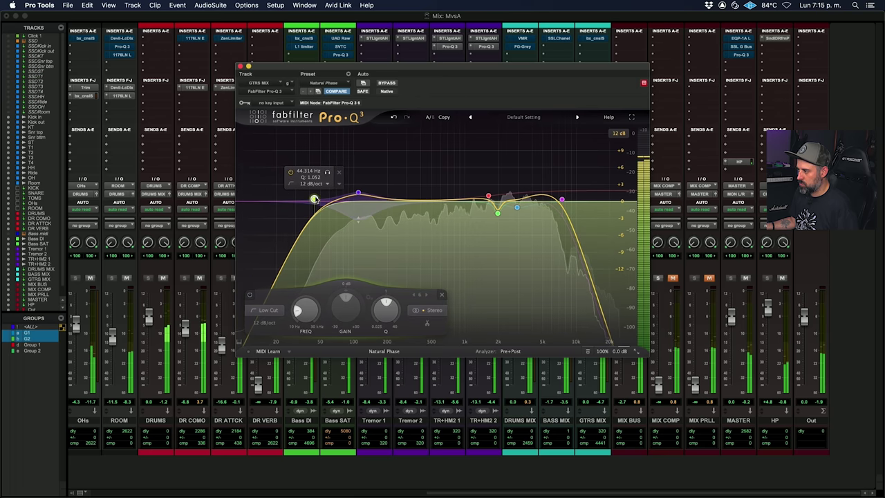
left_click(240, 66)
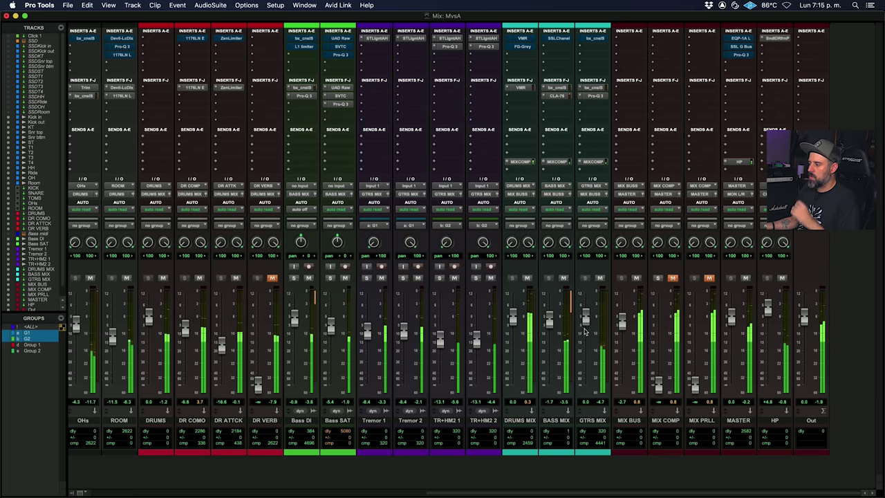
Step: Reopen the GTRS MIX plug-ins, raise the SSL 4000 E output fader slightly and close it
left_click(593, 96)
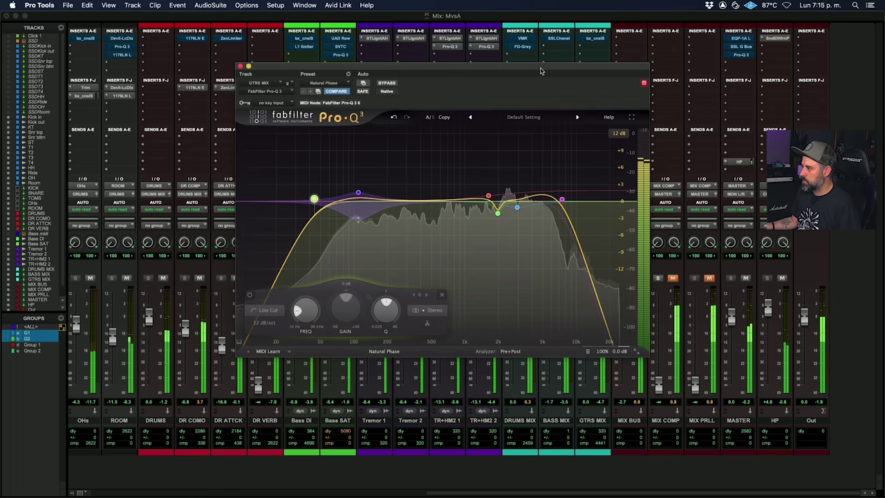
left_click_drag(560, 63, 515, 149)
left_click(593, 88)
left_click_drag(479, 397, 481, 393)
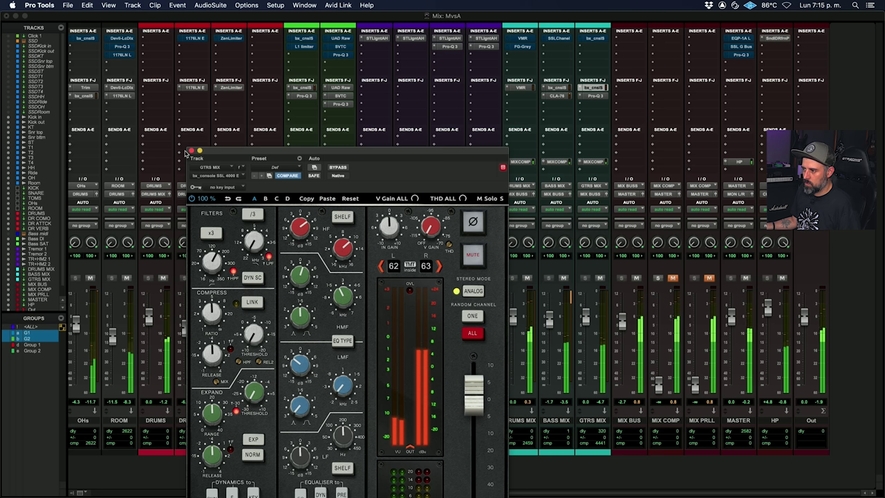
left_click(191, 151)
Step: Lower the BASS MIX fader to -5.9 dB and set the CS-EQ output to -2.52 dB in the DRUMS MIX rack
left_click_drag(551, 320, 544, 323)
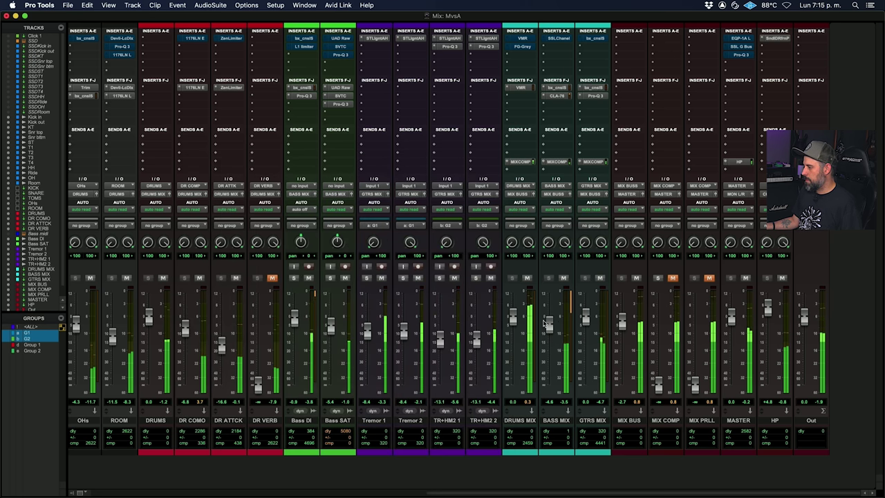
left_click(524, 89)
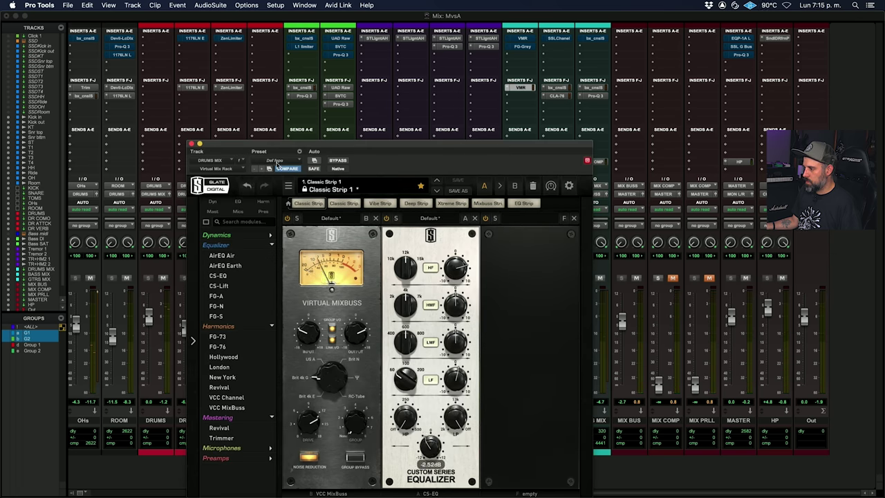
left_click(191, 144)
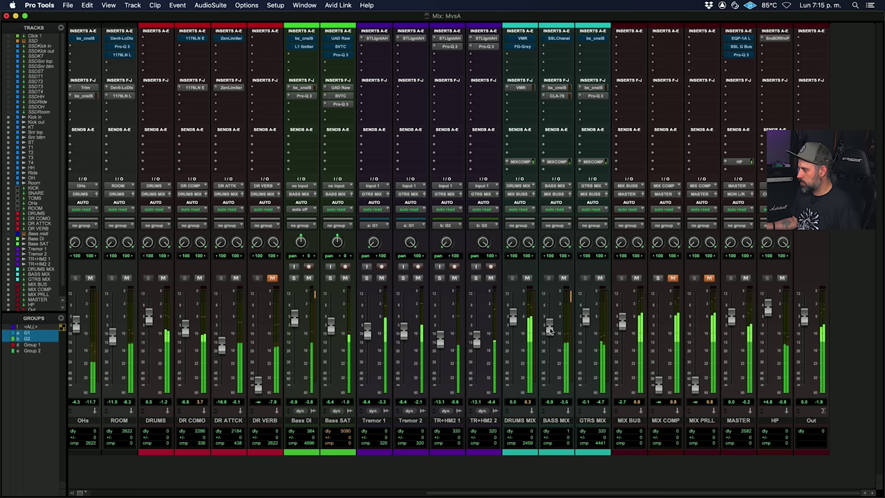
Step: Insert the FG-Grey compressor below the Virtual Mix Rack on DRUMS MIX and start playback
left_click(524, 97)
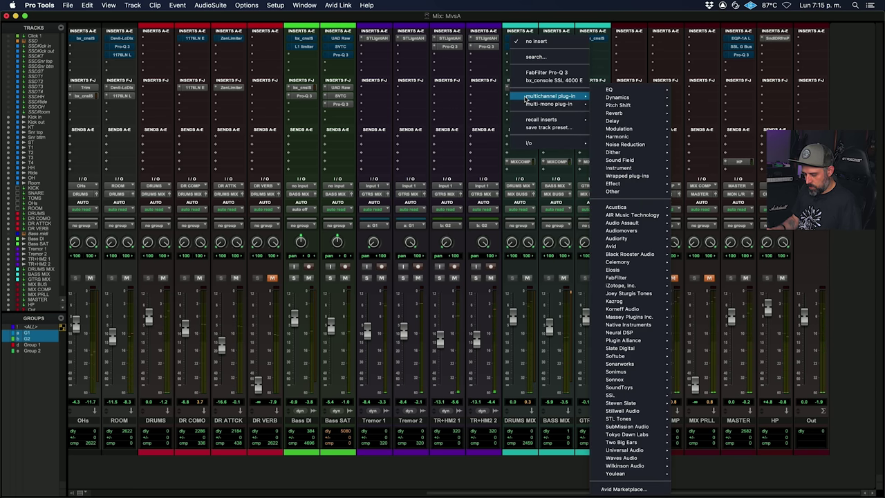
type("fg")
key("Return")
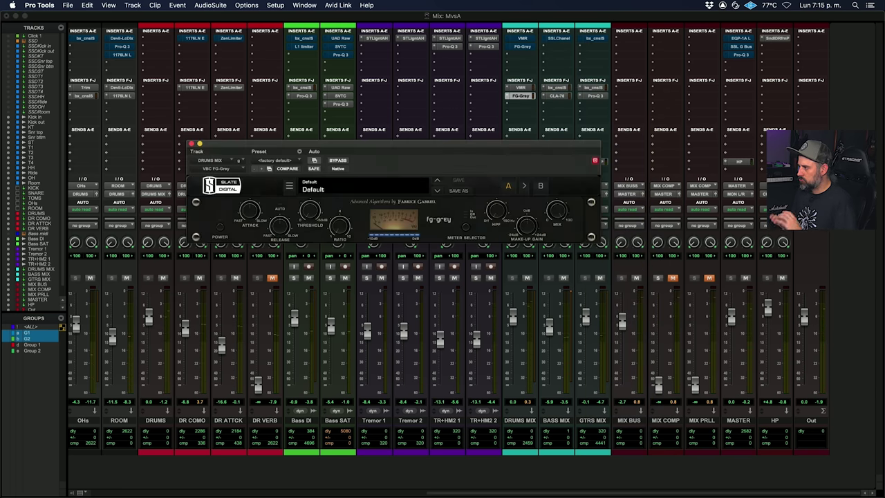
key("space")
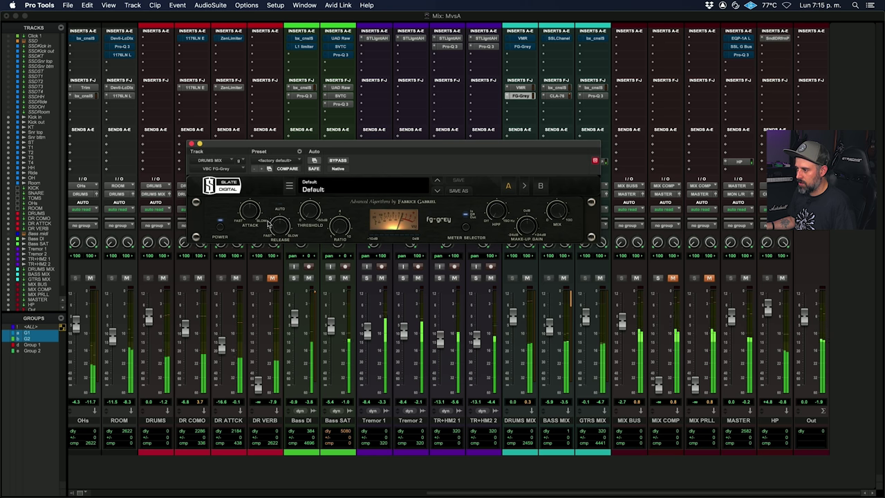
Step: Adjust the FG-Grey threshold, set its high-pass filter to 88 Hz and make-up gain to -2.5 dB, and close it
left_click_drag(529, 228, 508, 181)
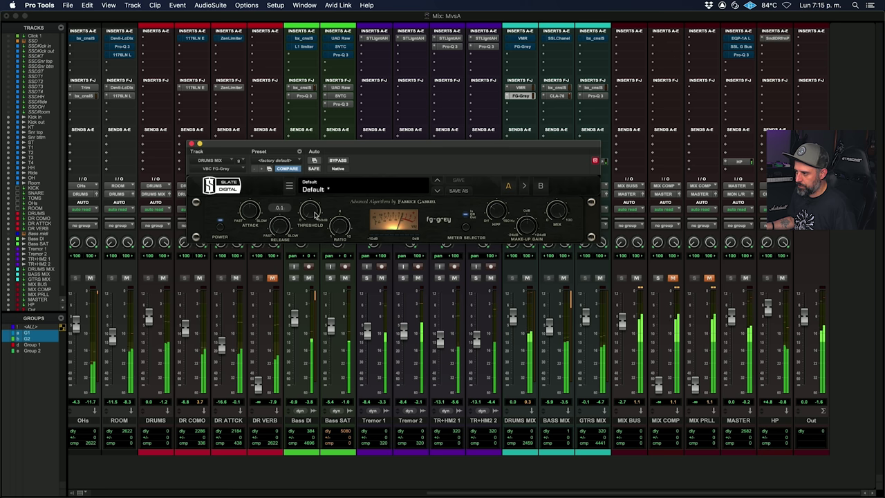
left_click_drag(348, 188, 347, 178)
left_click_drag(308, 215, 308, 213)
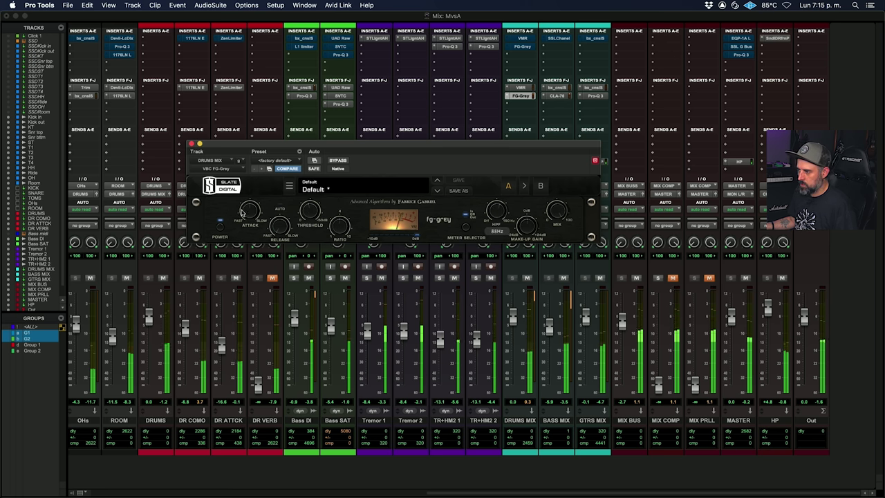
left_click_drag(308, 211, 303, 226)
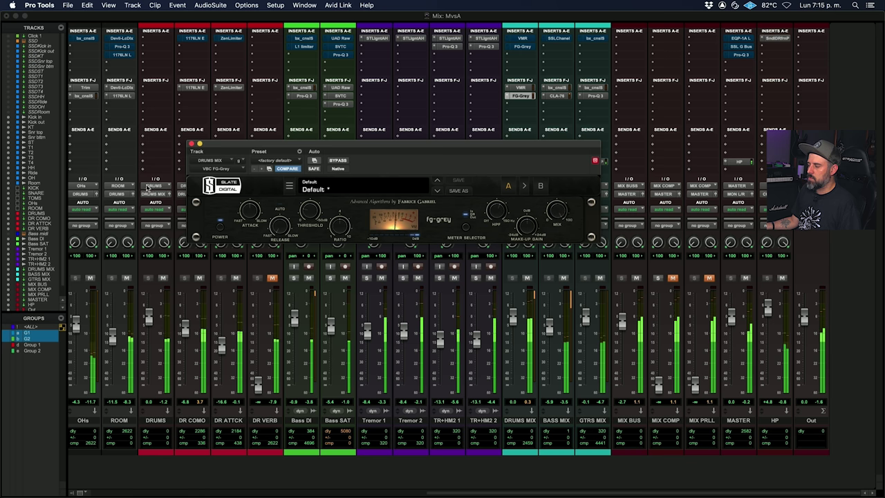
mouse_move(527, 228)
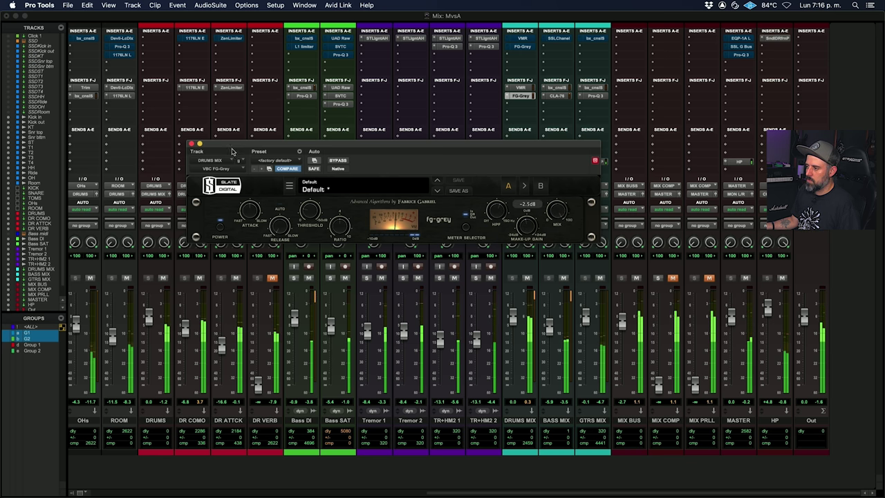
left_click(192, 144)
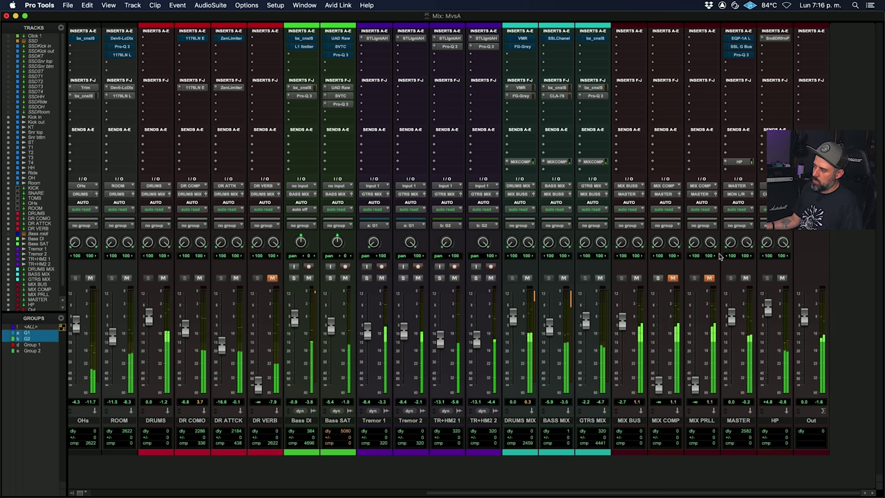
Step: Insert the UAD Pultec EQP-1A Legacy equalizer in the first F-J insert slot of the MASTER channel
left_click(745, 89)
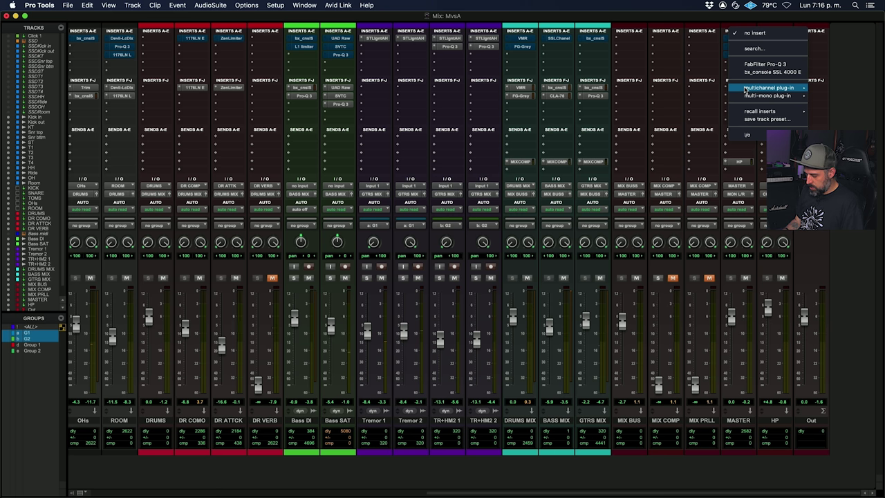
left_click(754, 49)
type("pul")
key("Down")
key("Return")
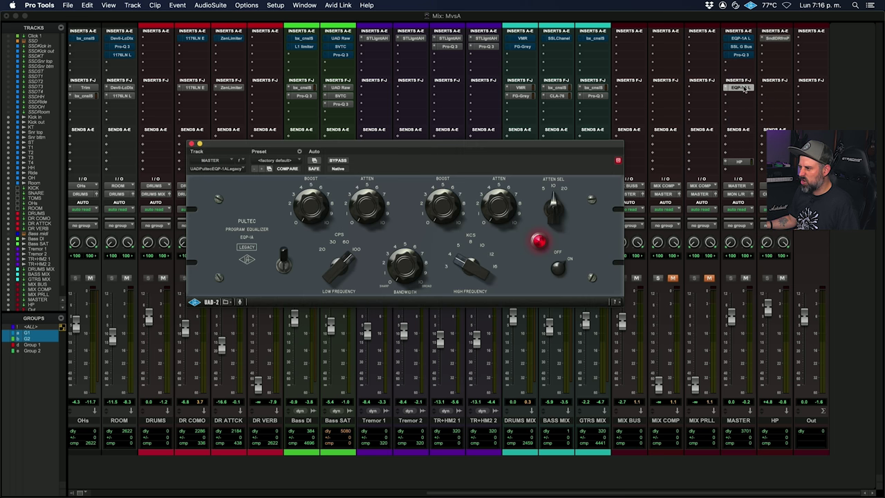
Step: During playback, set the Pultec's low frequency to 60 CPS and high frequency to 12 KCS, and adjust its high-frequency boost
key("space")
left_click_drag(342, 267, 345, 285)
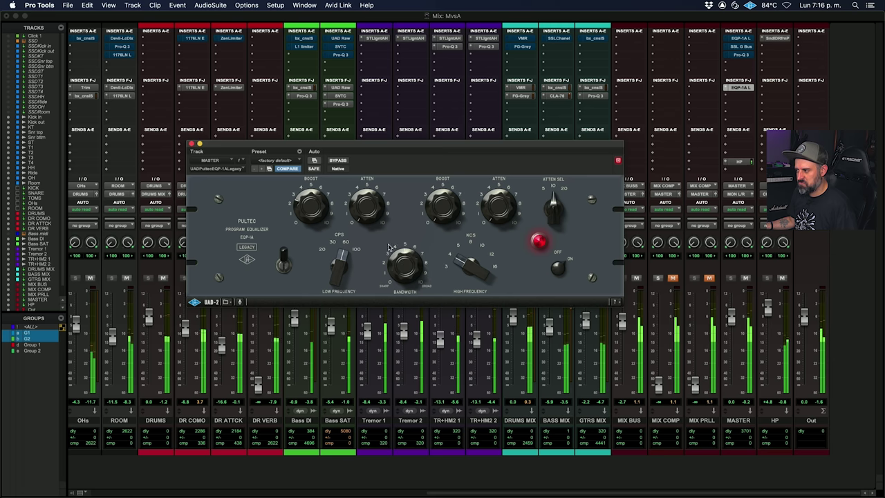
left_click(494, 266)
left_click_drag(441, 205, 443, 218)
left_click(492, 255)
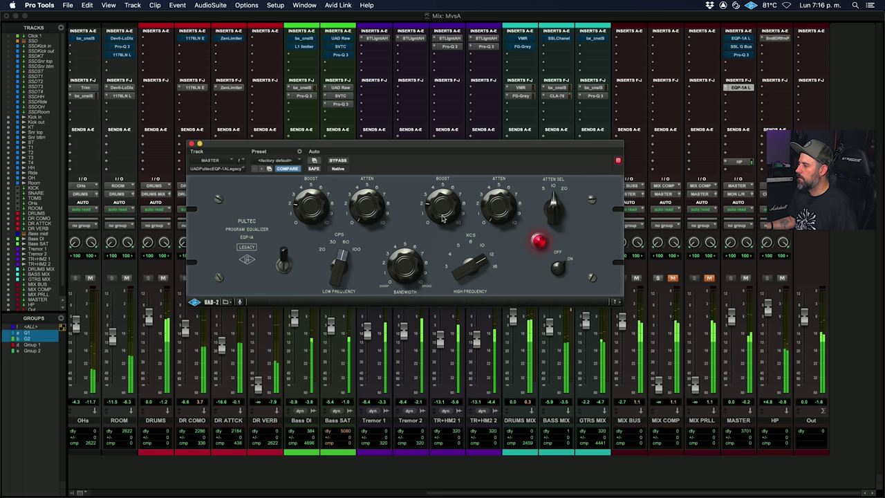
Step: Insert the stereo UAD SSL G Bus Compressor below the Pultec on MASTER and move its window clear of the meters
left_click(742, 100)
type("ssl")
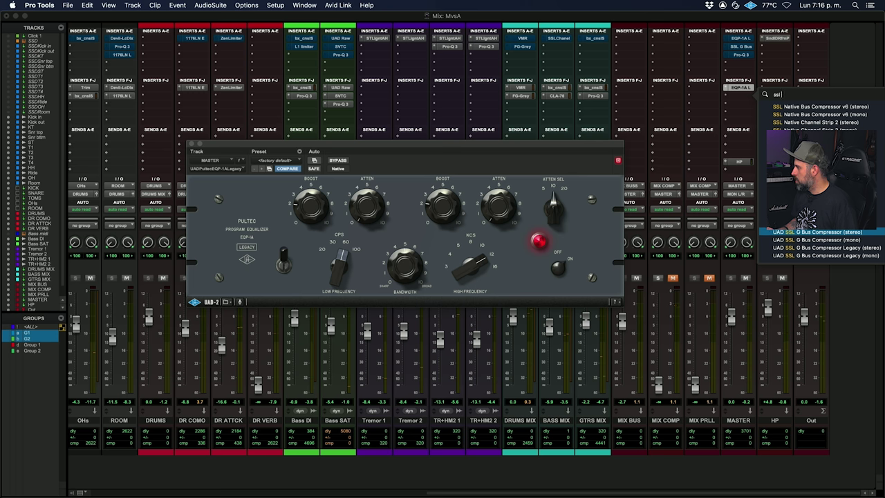
left_click(769, 232)
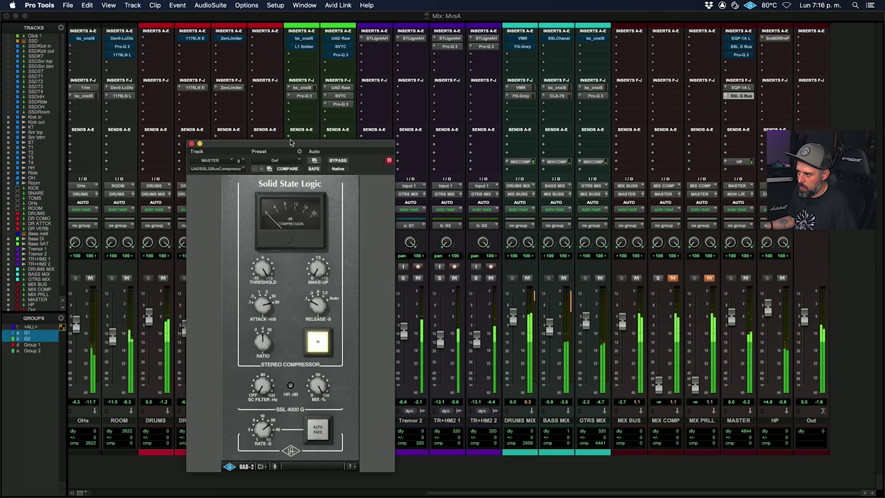
left_click_drag(292, 143, 403, 52)
Step: Set the SSL bus compressor's release to Auto, adjust its threshold, side-chain filter and make-up gain, compare it bypassed and close it
left_click(445, 207)
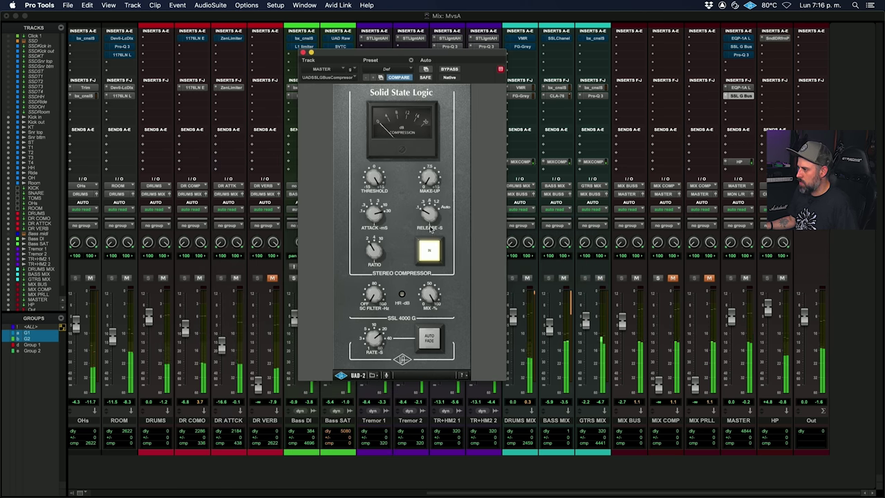
left_click_drag(375, 177, 378, 185)
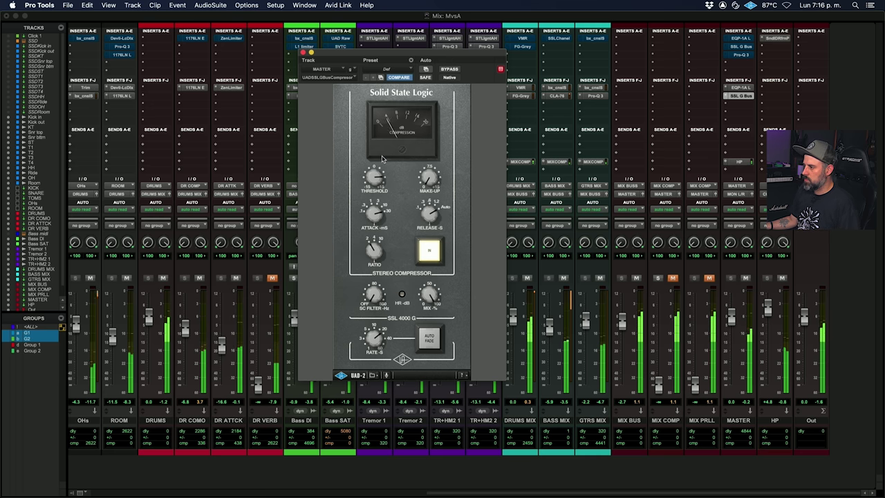
key("space")
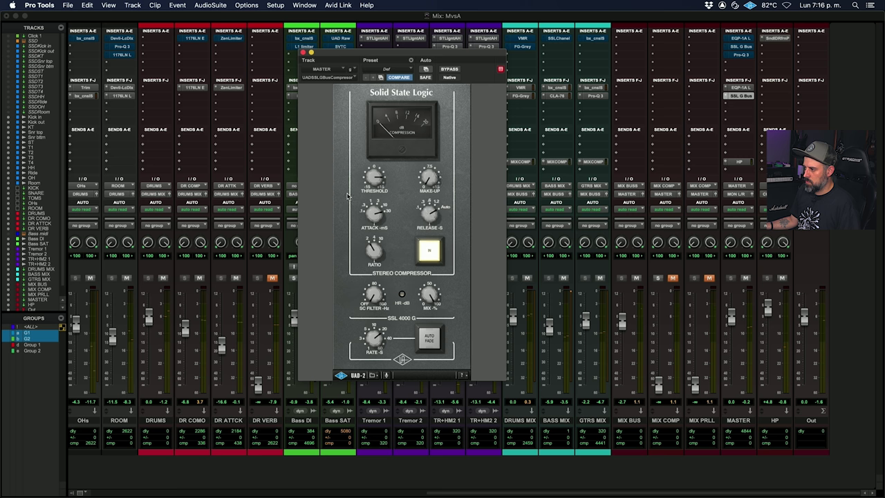
key("space")
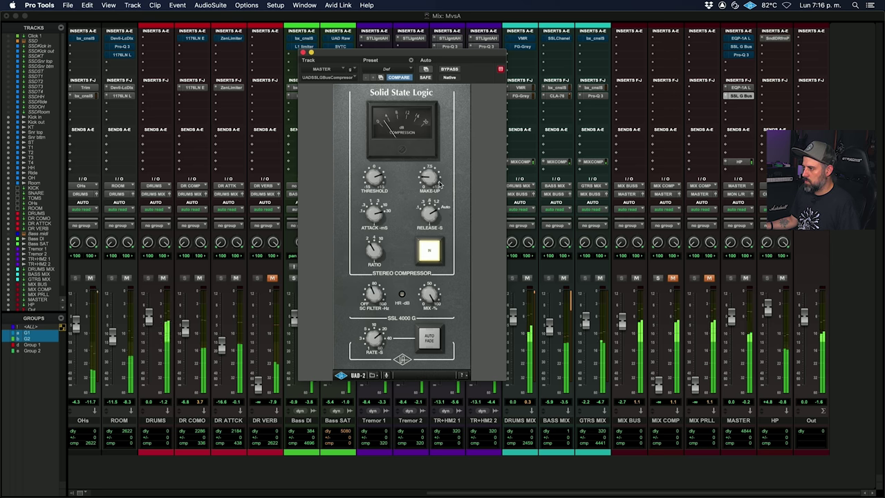
left_click(448, 71)
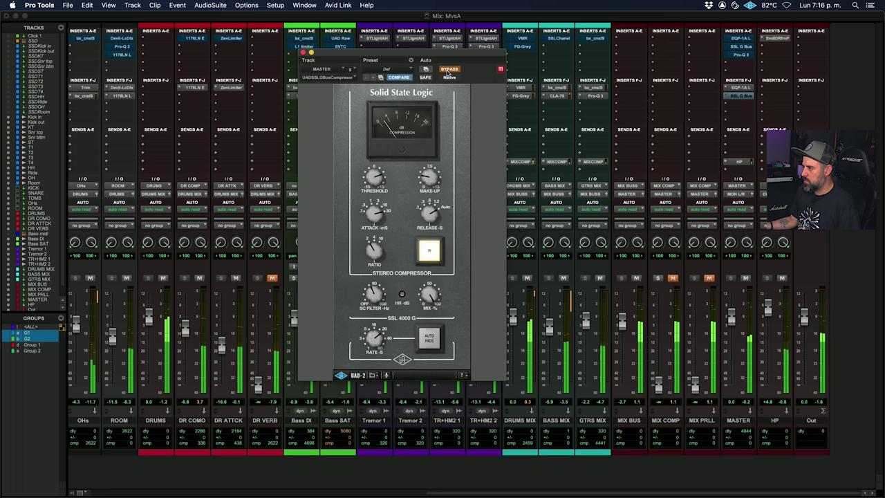
left_click(302, 53)
Step: In the GTRS MIX Pro-Q 3, set the high shelf to +0.62 dB, a bell at 2544.3 Hz to -1.67 dB and the 109 Hz bell to +1.06 dB
left_click(599, 101)
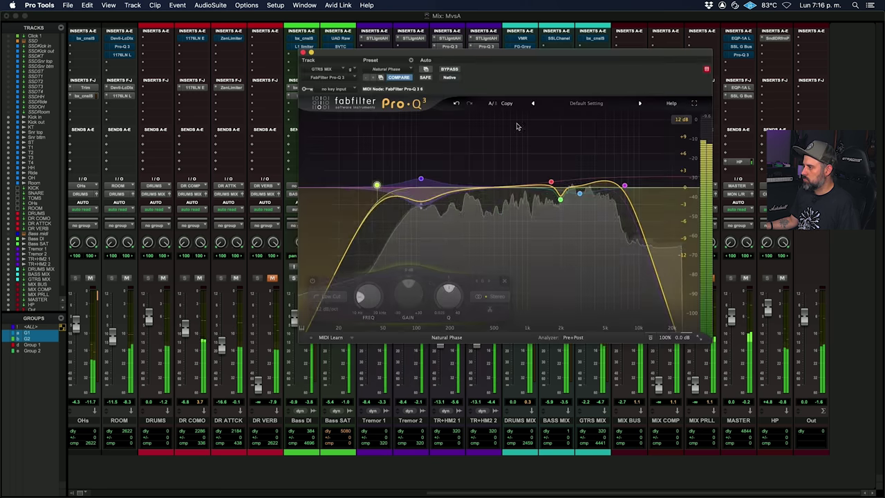
mouse_move(557, 189)
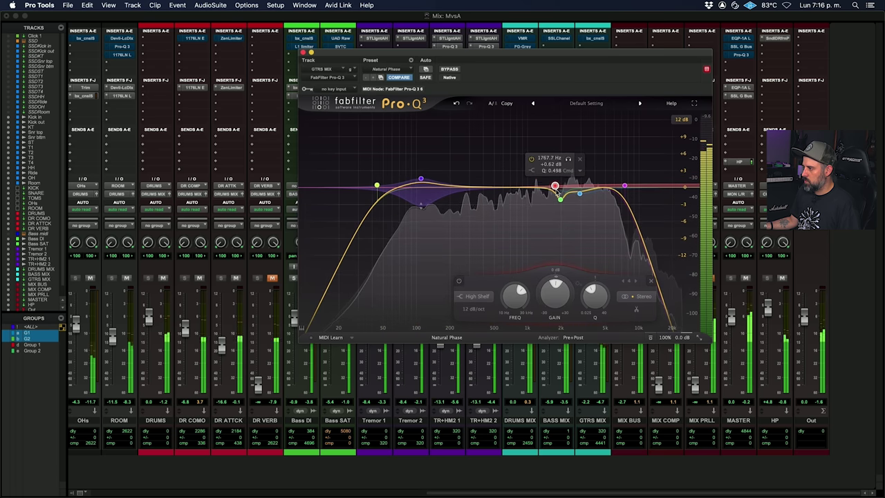
left_click_drag(537, 187, 574, 200)
scroll(537, 160, "up", 5)
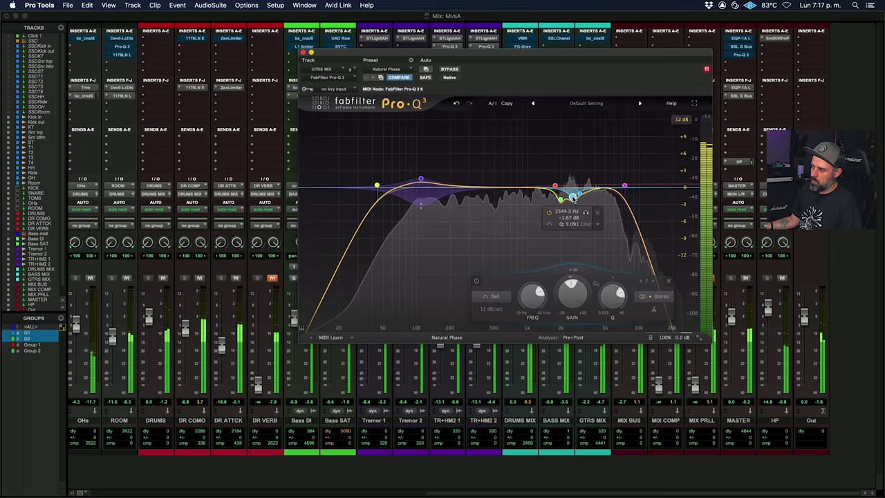
left_click_drag(421, 180, 420, 182)
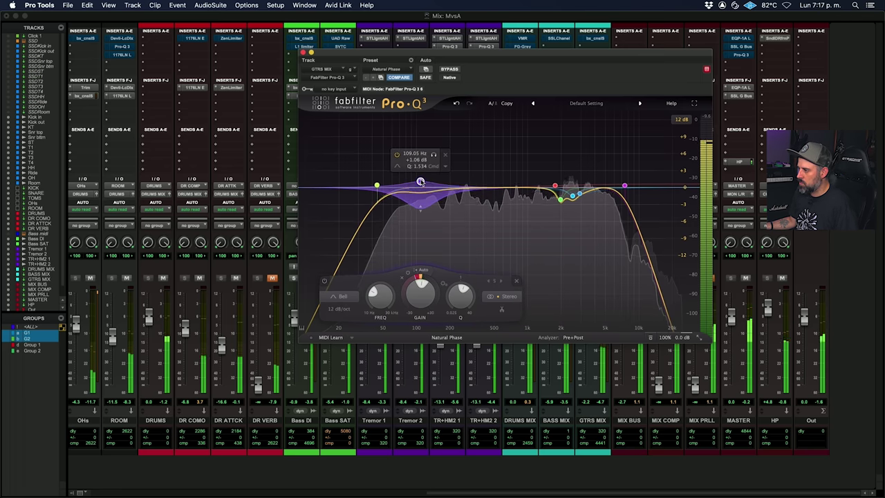
left_click(303, 52)
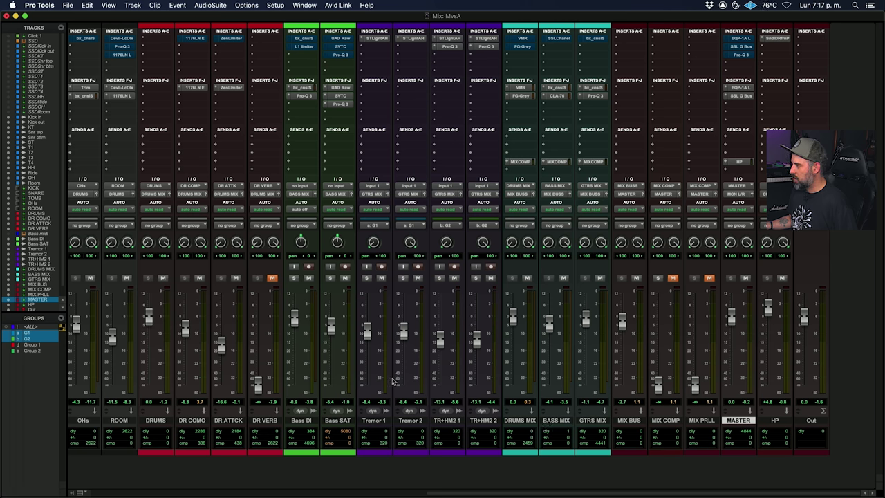
Step: Extend the channel selection from MASTER back to T2 in the Mix window
scroll(392, 380, "left", 10)
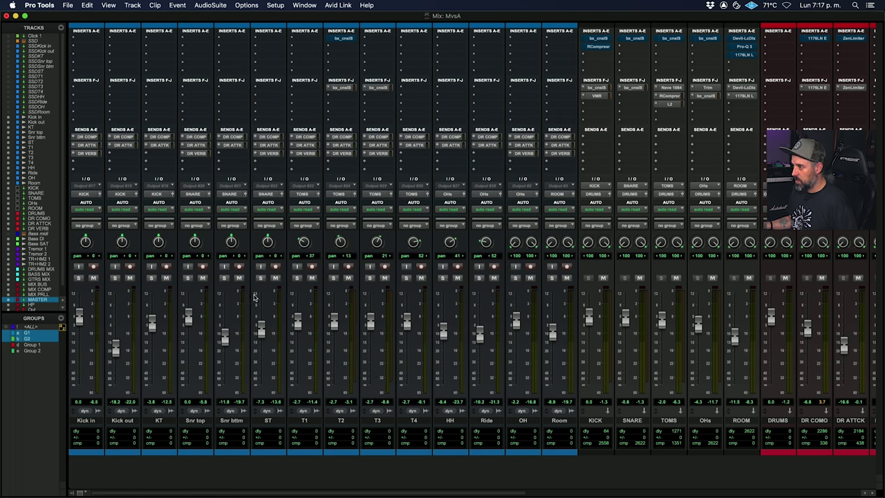
scroll(476, 372, "right", 4)
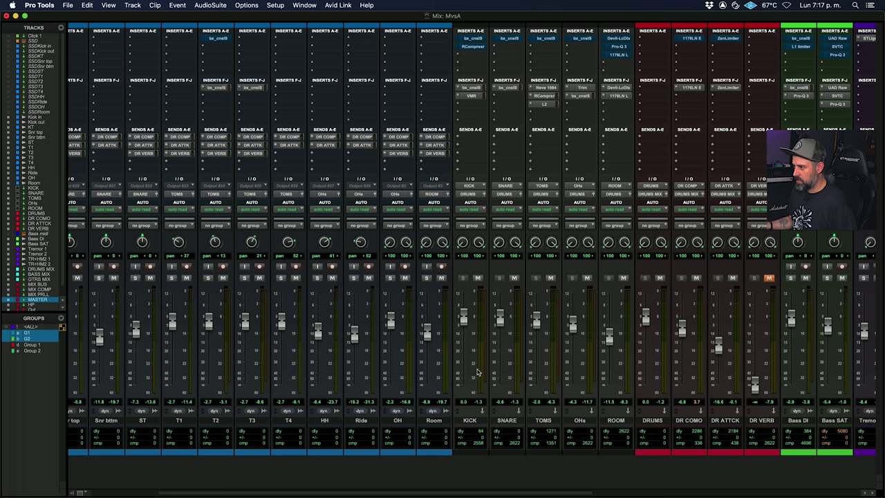
left_click(215, 420, "shift")
scroll(235, 376, "left", 4)
scroll(260, 362, "right", 10)
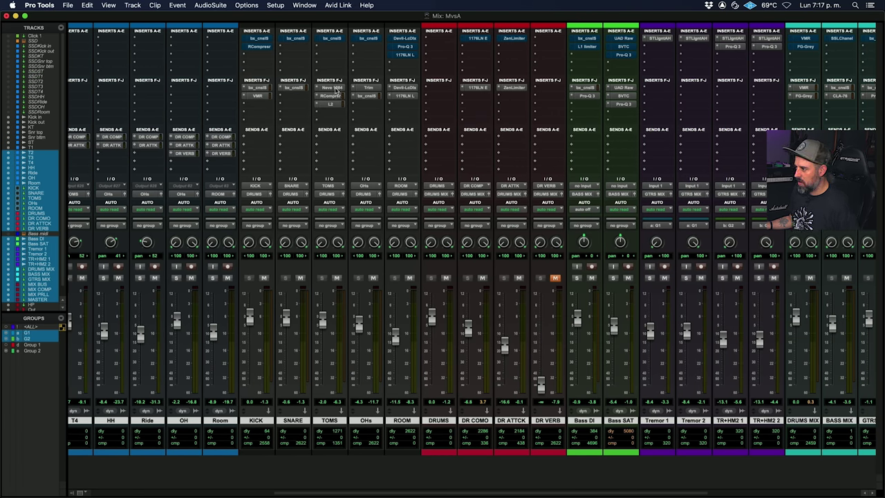
Step: Play the session and compare the A-E insert chains with the F-J insert chains across the selected channels
scroll(759, 151, "right", 8)
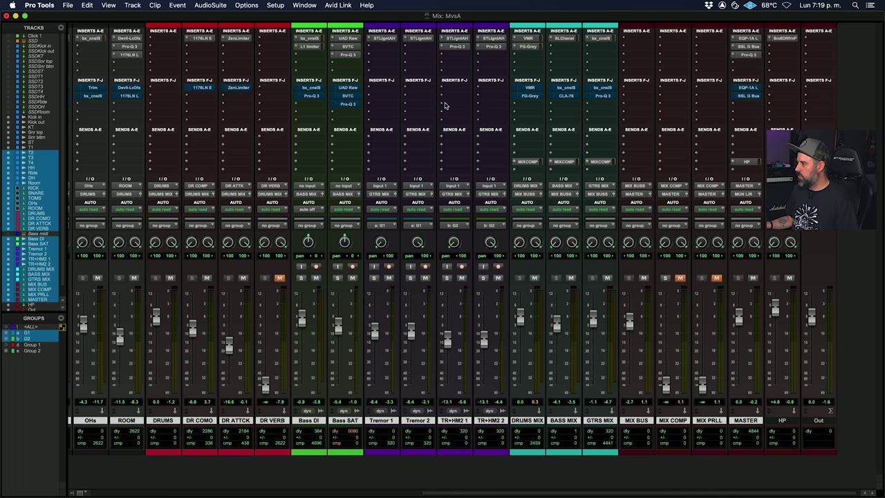
scroll(445, 106, "left", 15)
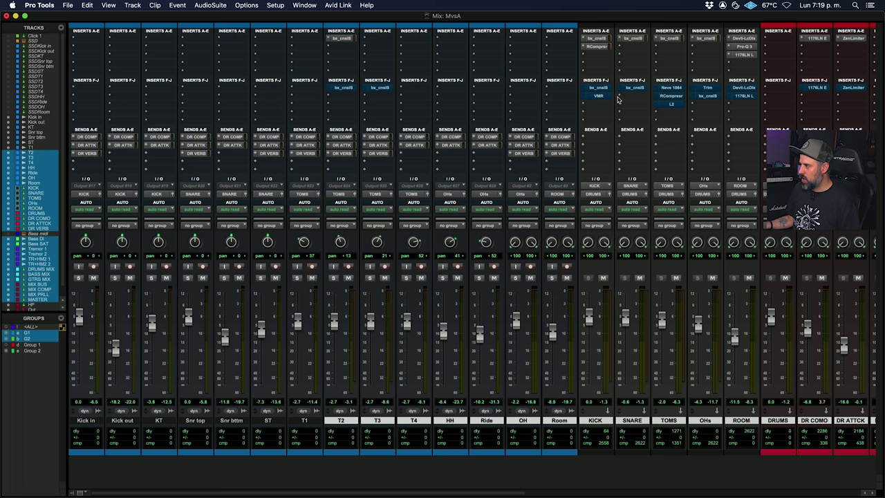
scroll(468, 116, "right", 15)
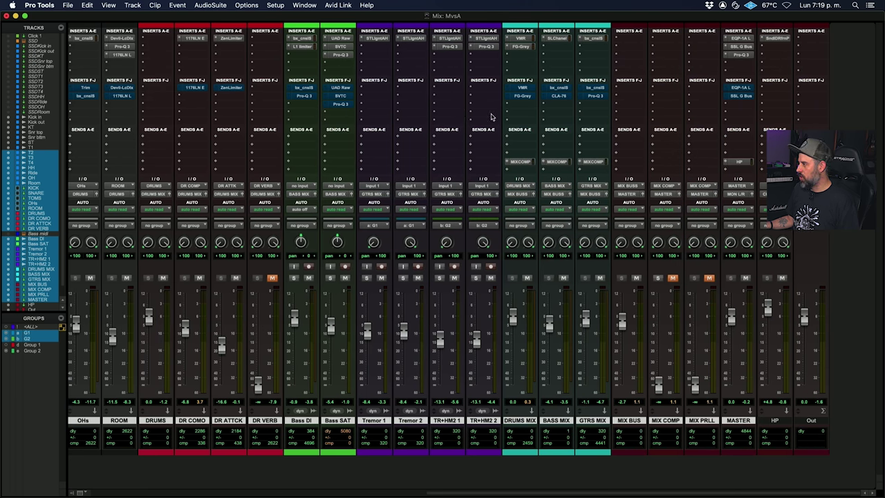
scroll(491, 117, "left", 2)
scroll(491, 117, "left", 3)
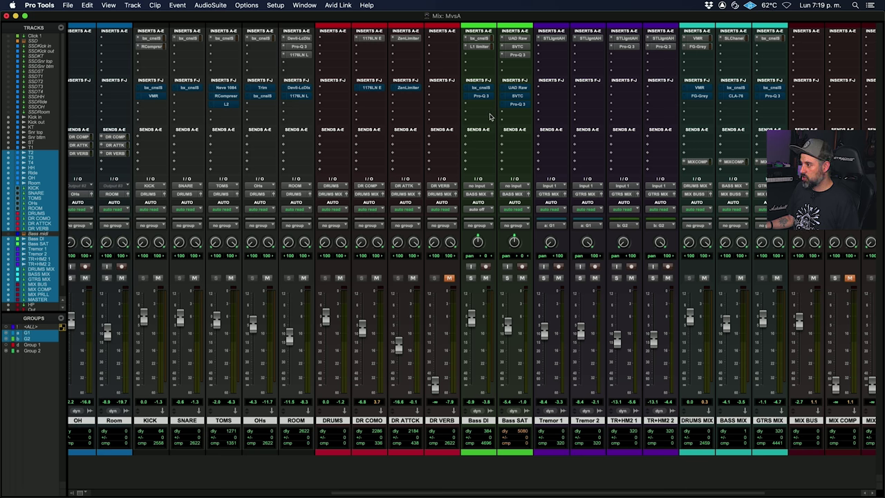
scroll(491, 118, "right", 5)
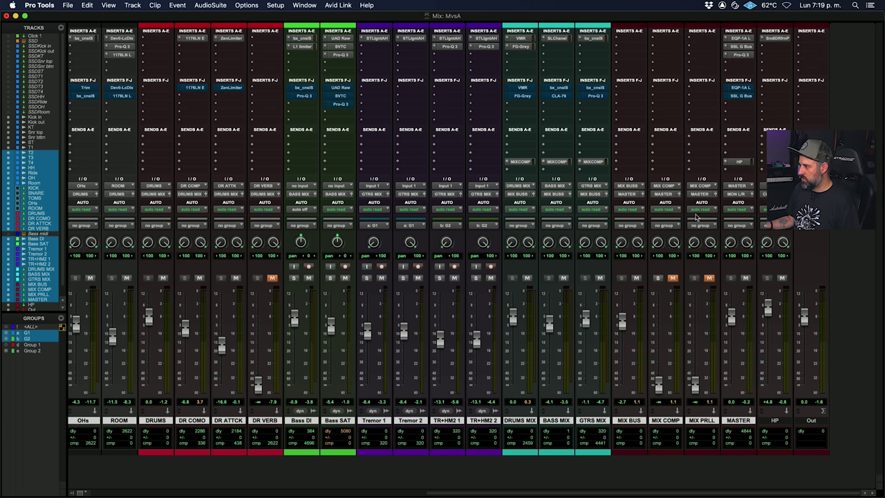
key("space")
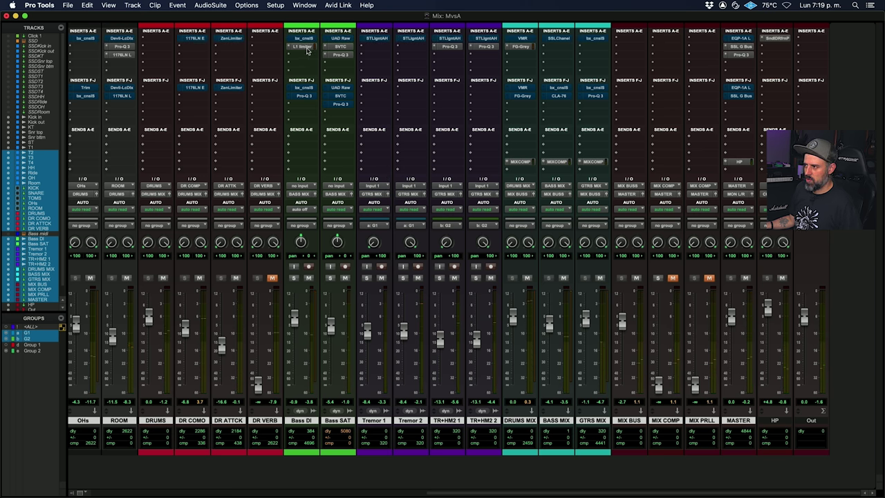
scroll(420, 125, "left", 5)
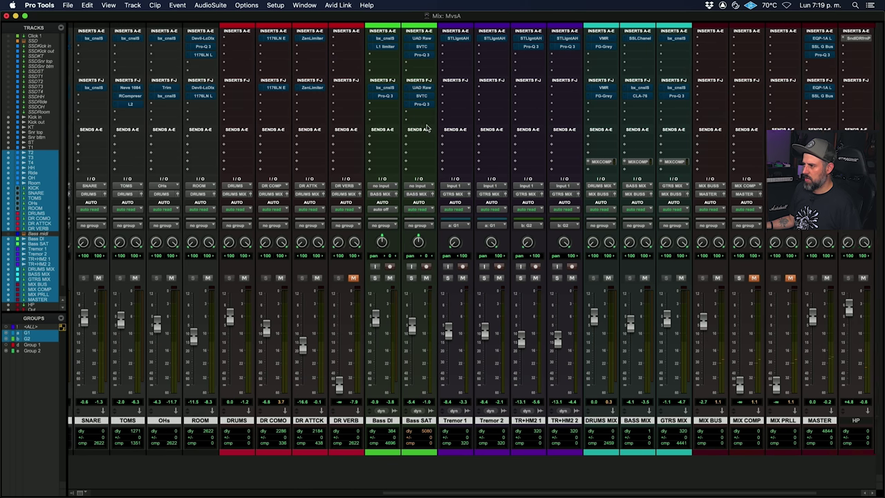
scroll(420, 125, "right", 1)
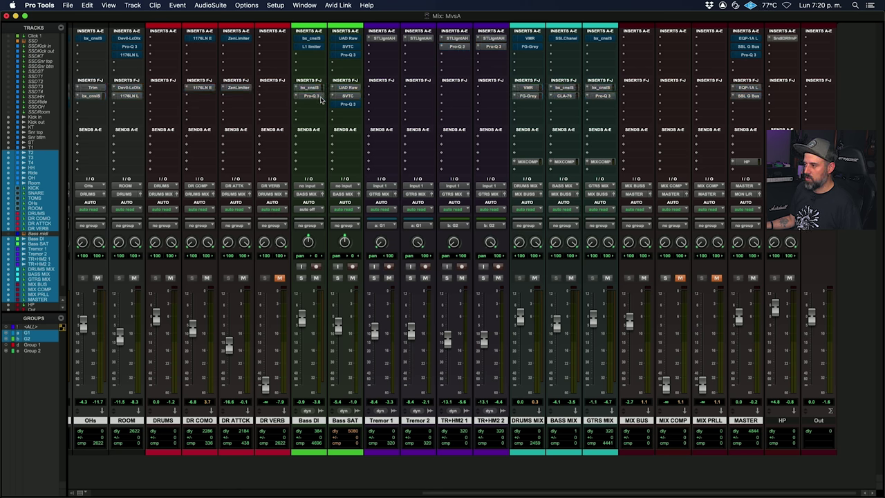
scroll(318, 127, "left", 5)
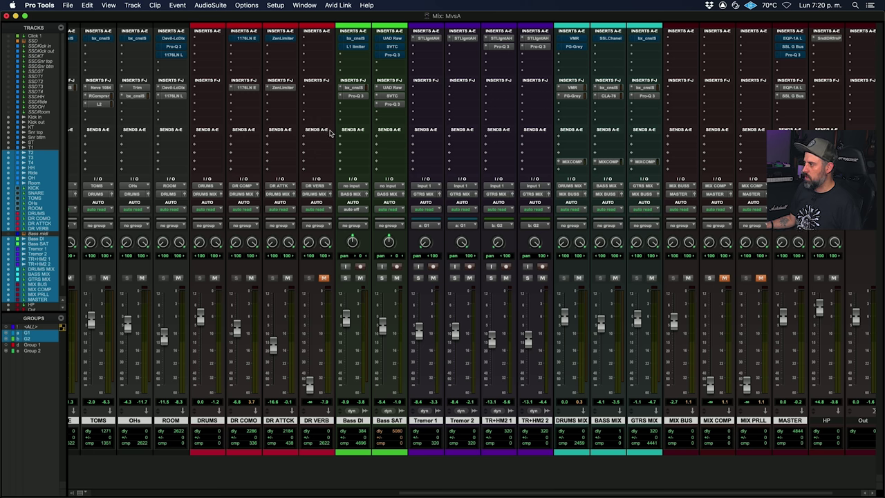
scroll(316, 124, "left", 3)
key("space")
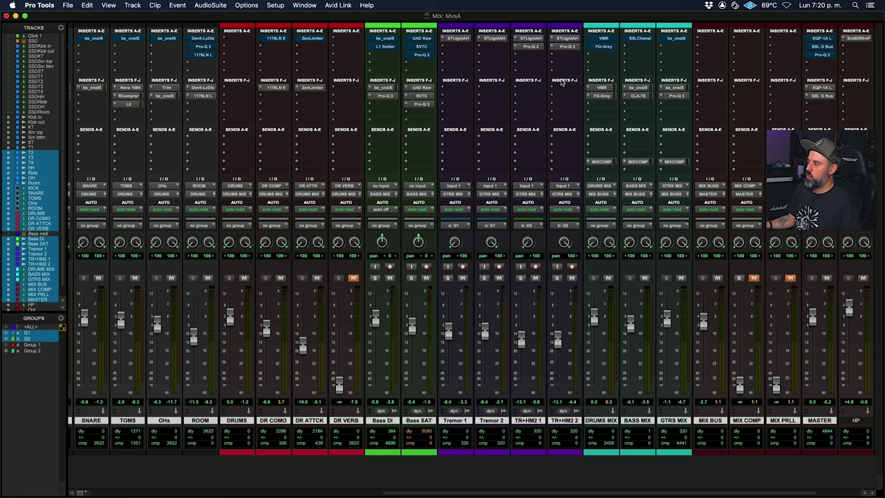
Step: Deepen the upper-mid cuts in the GTRS MIX Pro-Q 3, setting the wider bell to -2.70 dB near 2991 Hz, and close it
left_click(675, 96)
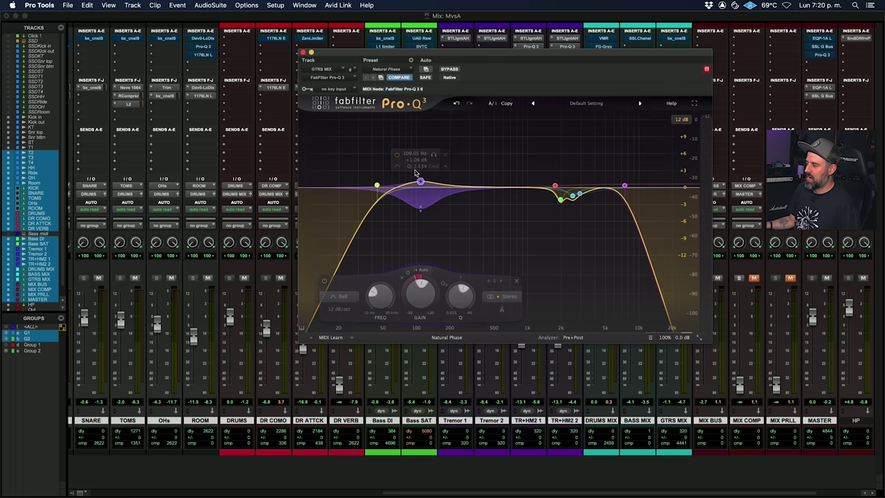
mouse_move(570, 194)
left_click_drag(581, 196, 581, 202)
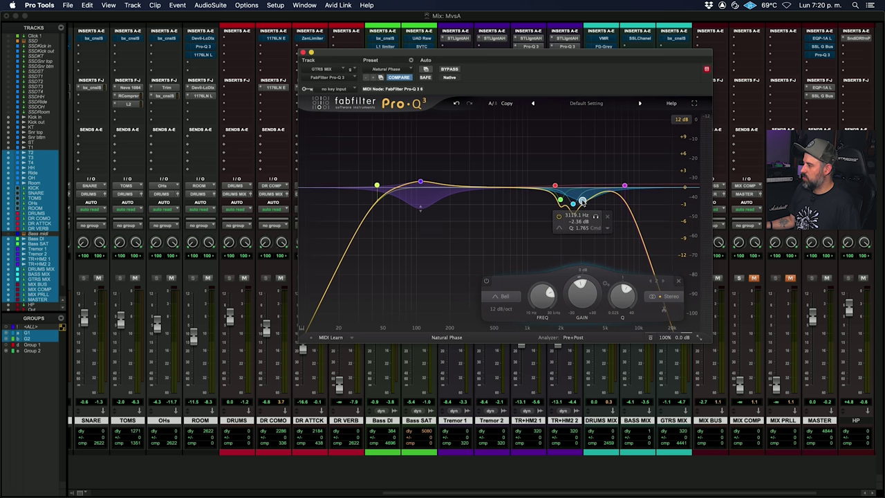
key("space")
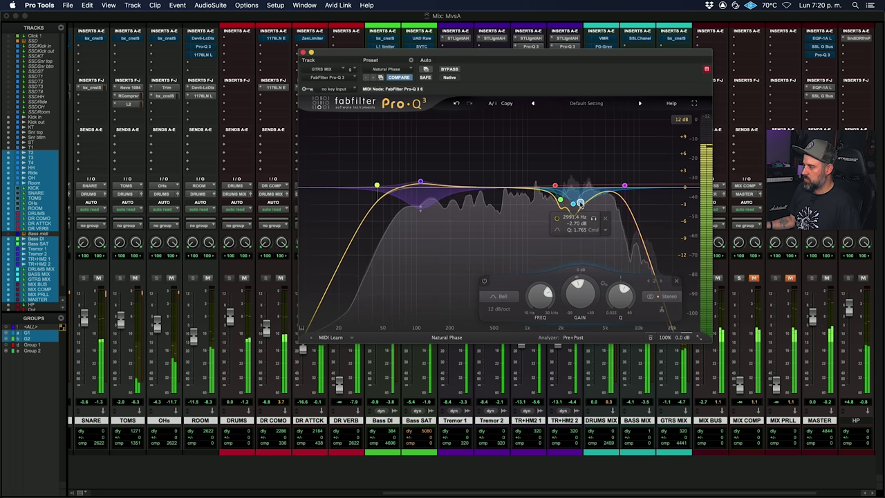
left_click(303, 52)
key("space")
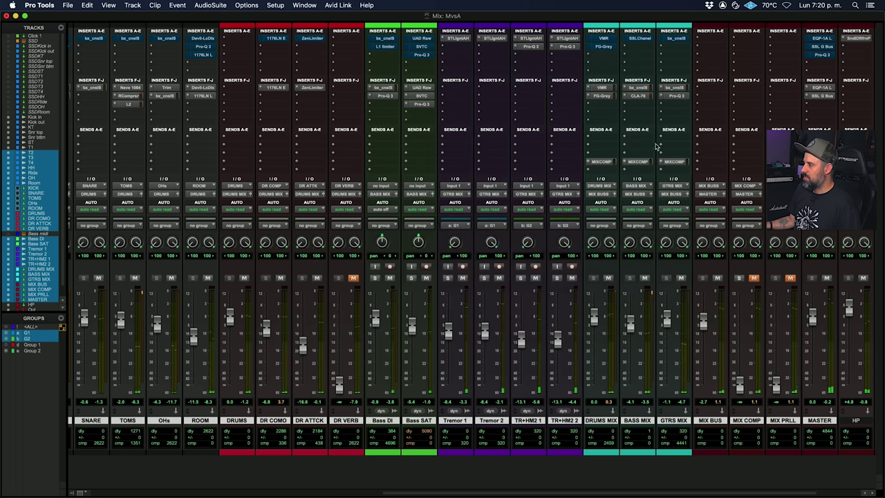
Step: Insert Pro-Q 3 below the CLA-76 on BASS MIX, cut 4.58 dB at 2408.5 Hz with Q 2.040, audition it and close it
left_click(639, 105)
left_click(668, 84)
left_click(549, 180)
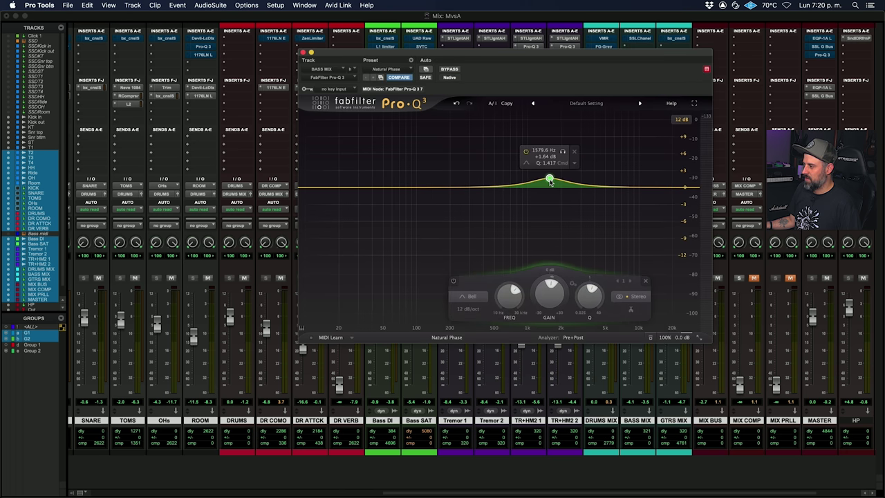
left_click_drag(549, 180, 570, 212)
key("space")
key("space")
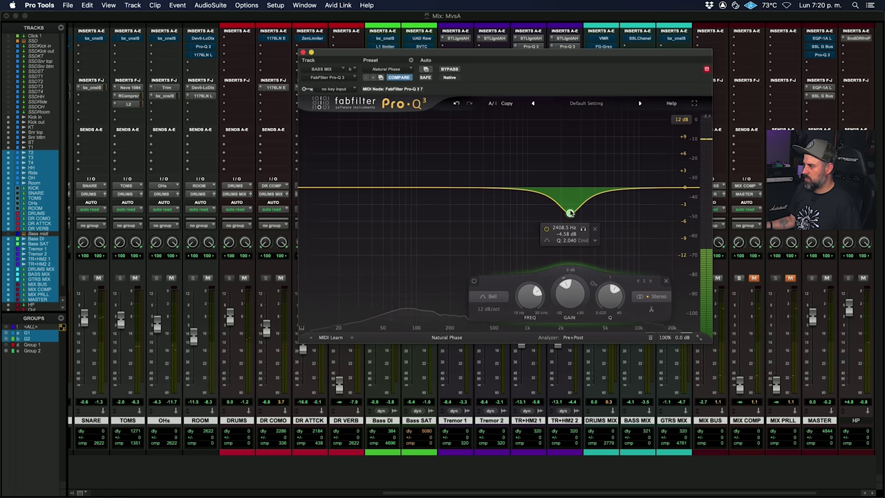
key("space")
left_click(301, 53)
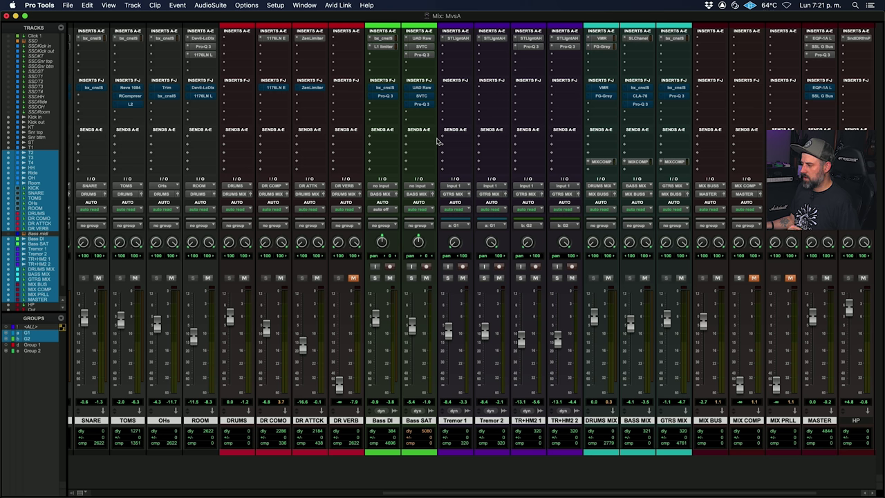
Step: Play the mix with the A-E inserts active and the F-J inserts bypassed for another comparison
key("space")
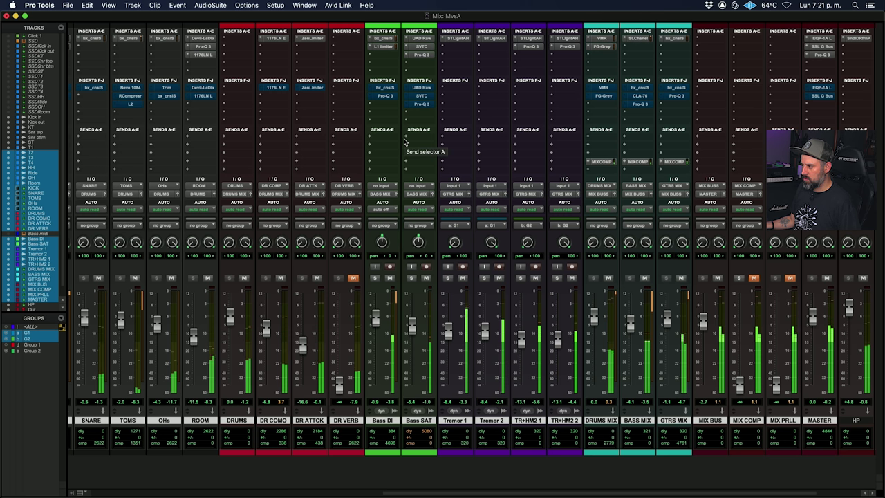